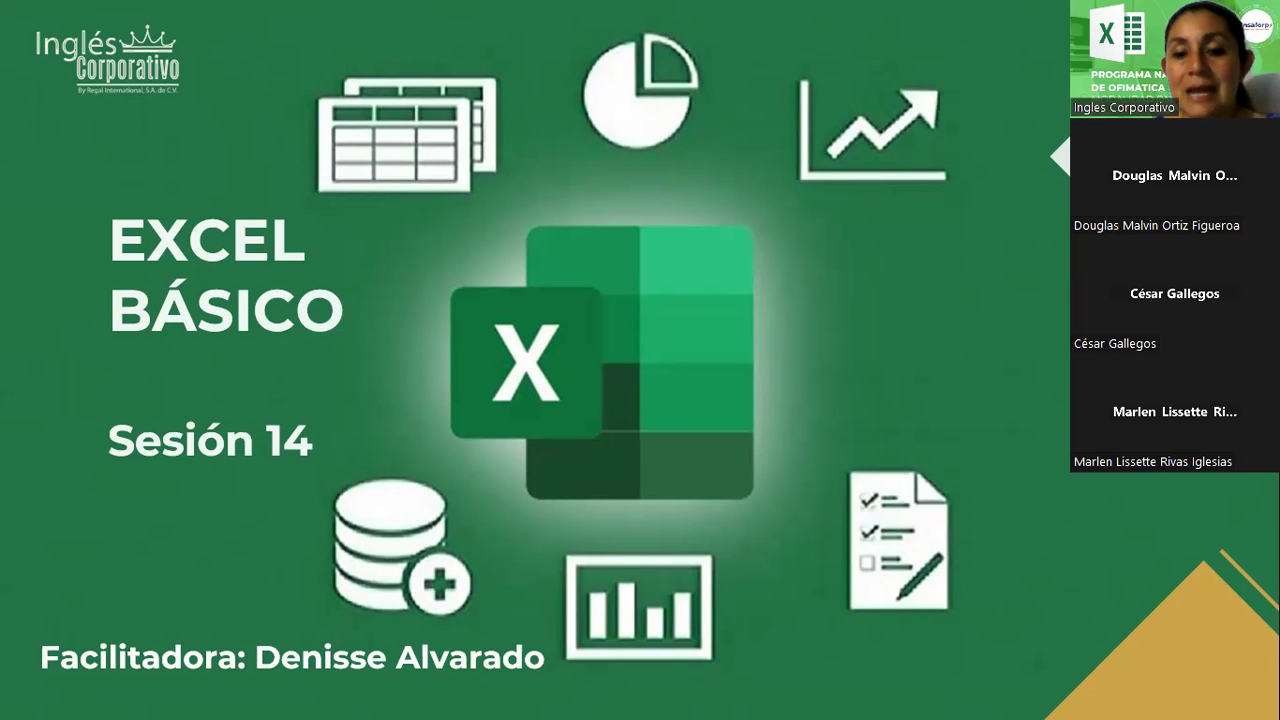
Advance the slideshow past 'Validación de Datos Parte I' to the 'Objetivo' slide
click(420, 383)
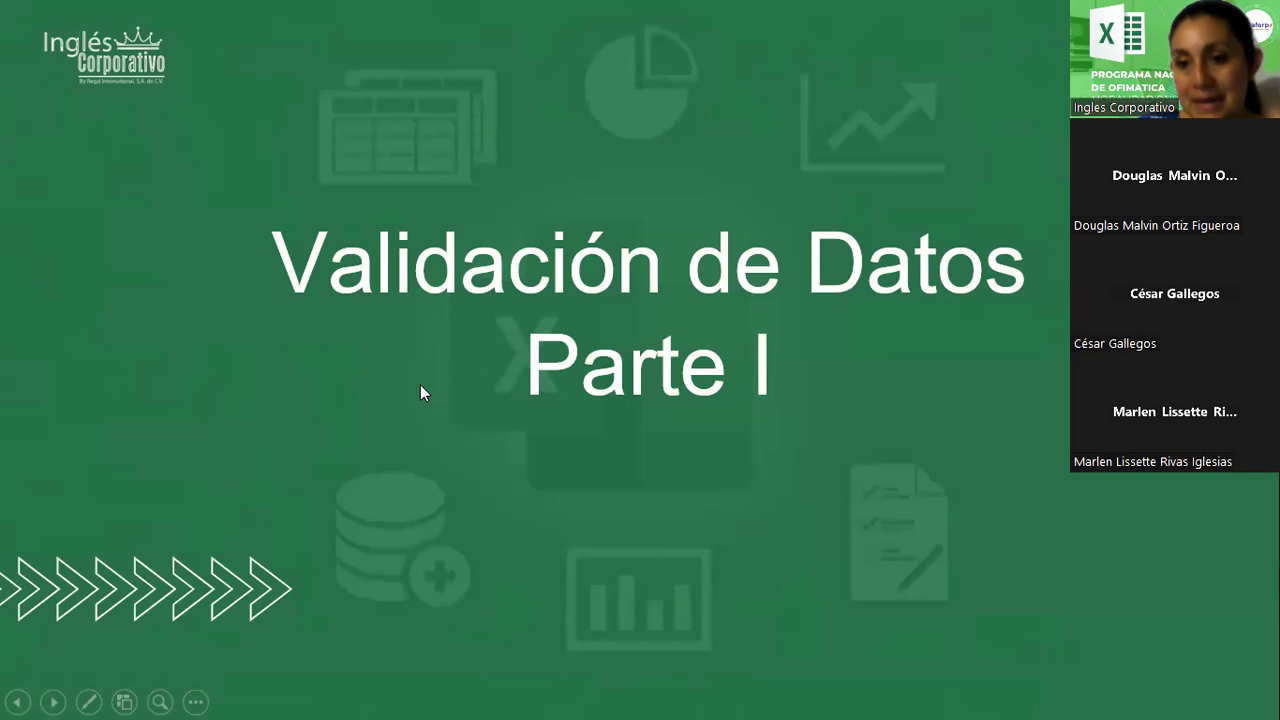
click(420, 386)
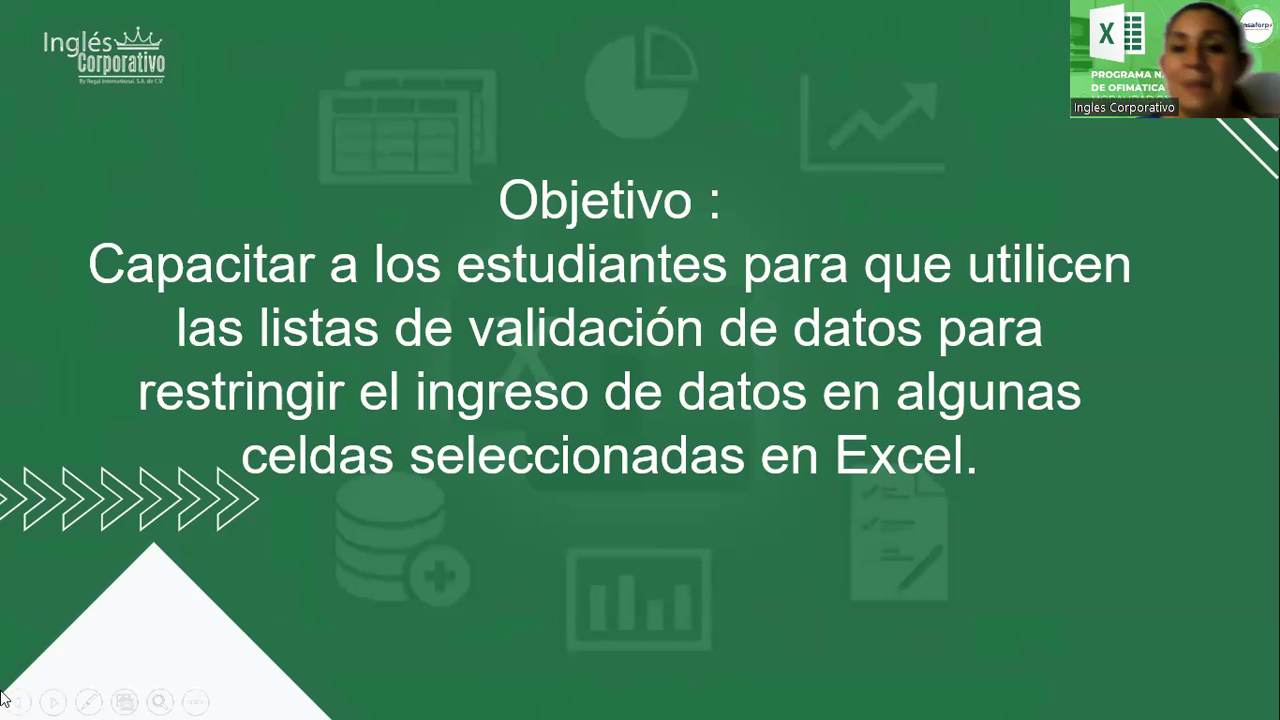
Advance to the 'Validación de datos' slide about controlling what values a cell accepts
click(362, 287)
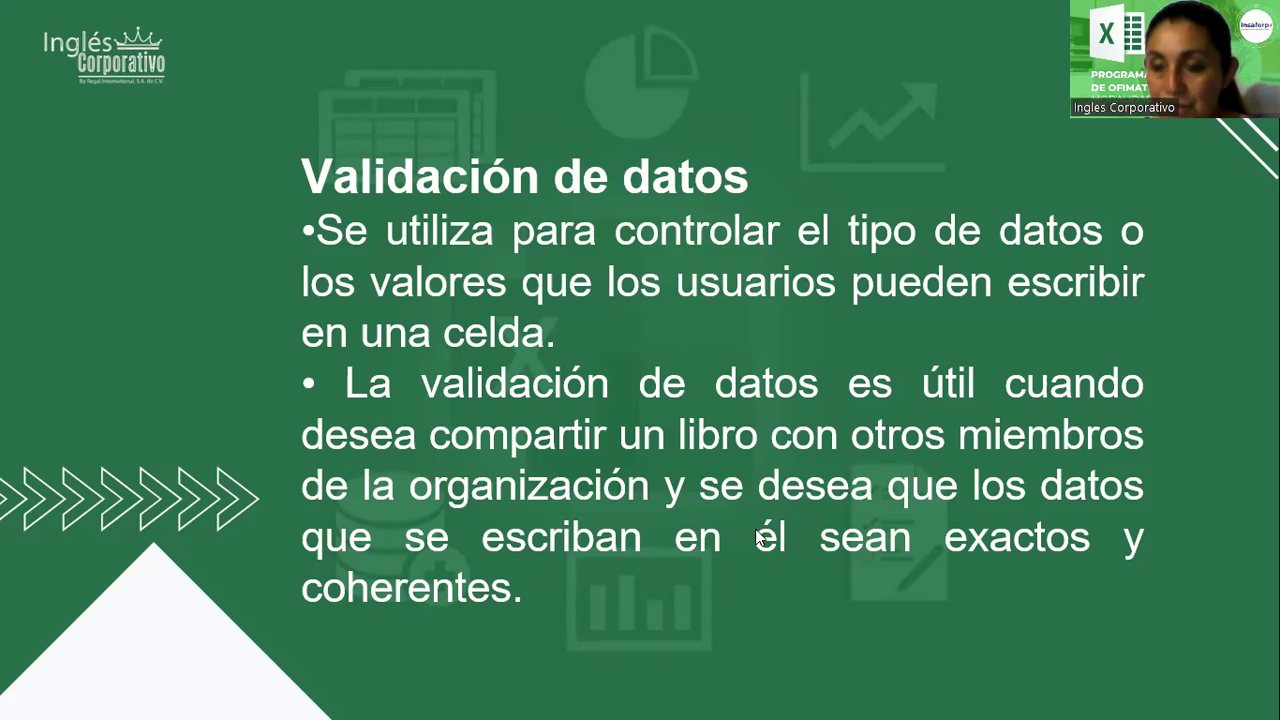
Show the 'Lista de validación' slide with the path Pestaña datos // Herramientas de datos // Validación de datos
click(777, 358)
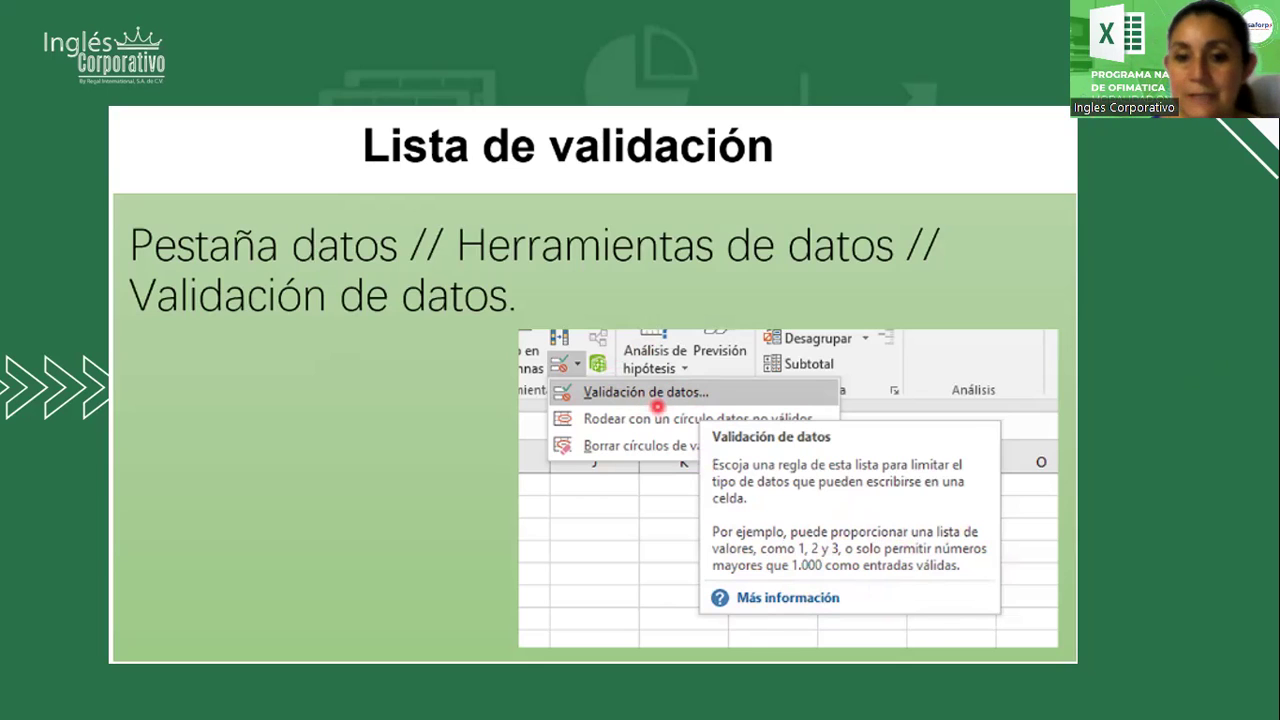
Show the slide picturing the Validación de datos dialog and its Permitir value types
click(204, 375)
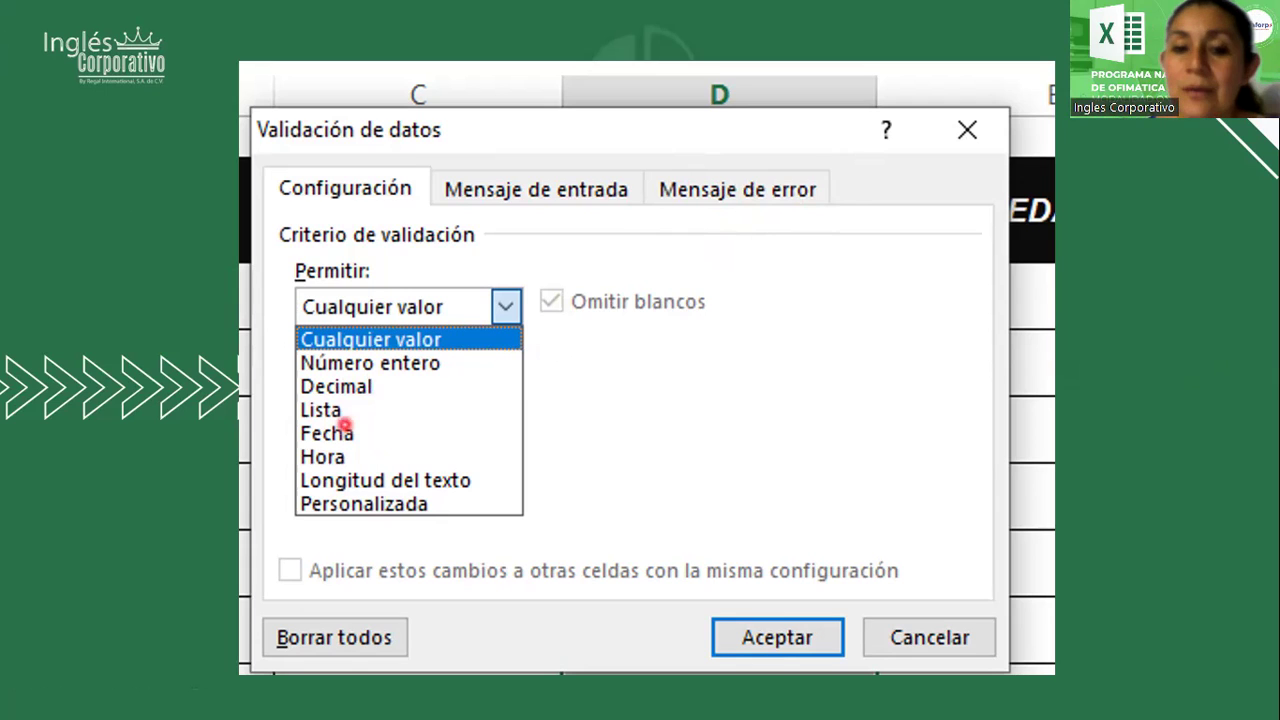
End the slideshow and return to the VALIDACIÓN 1 sheet of HOJA PRÁCTICA.xlsx
click(831, 354)
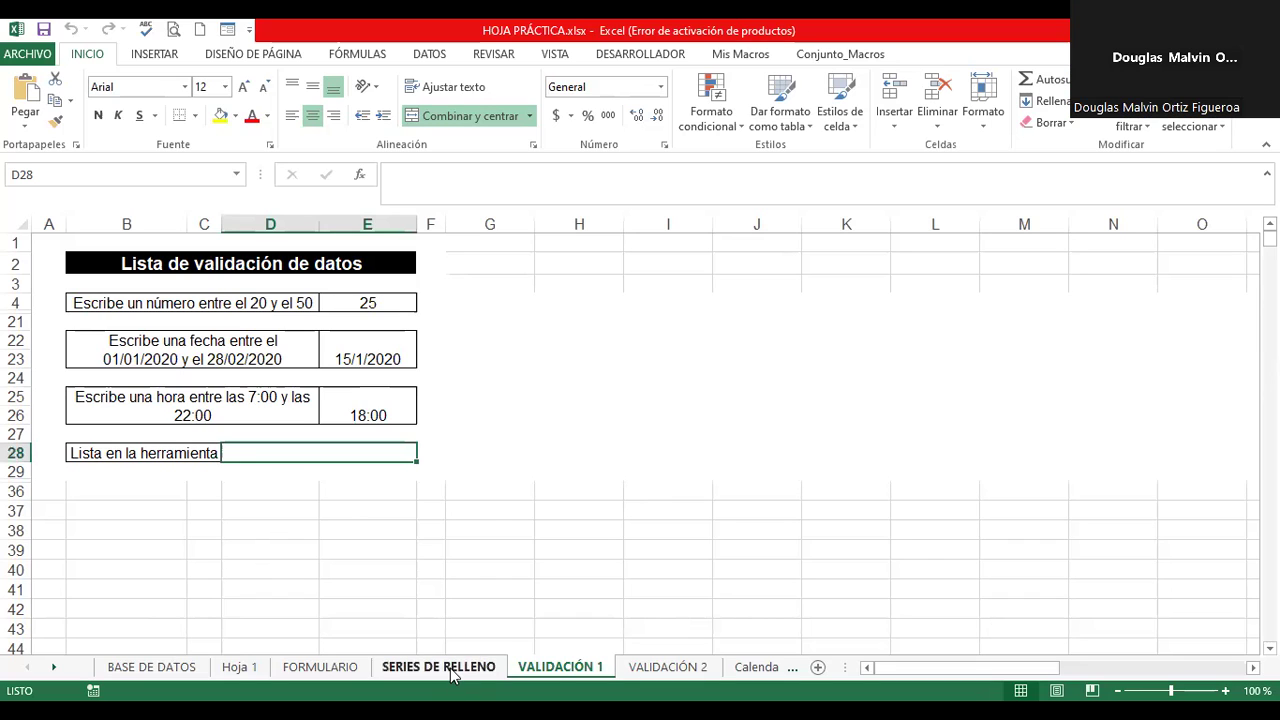
click(768, 668)
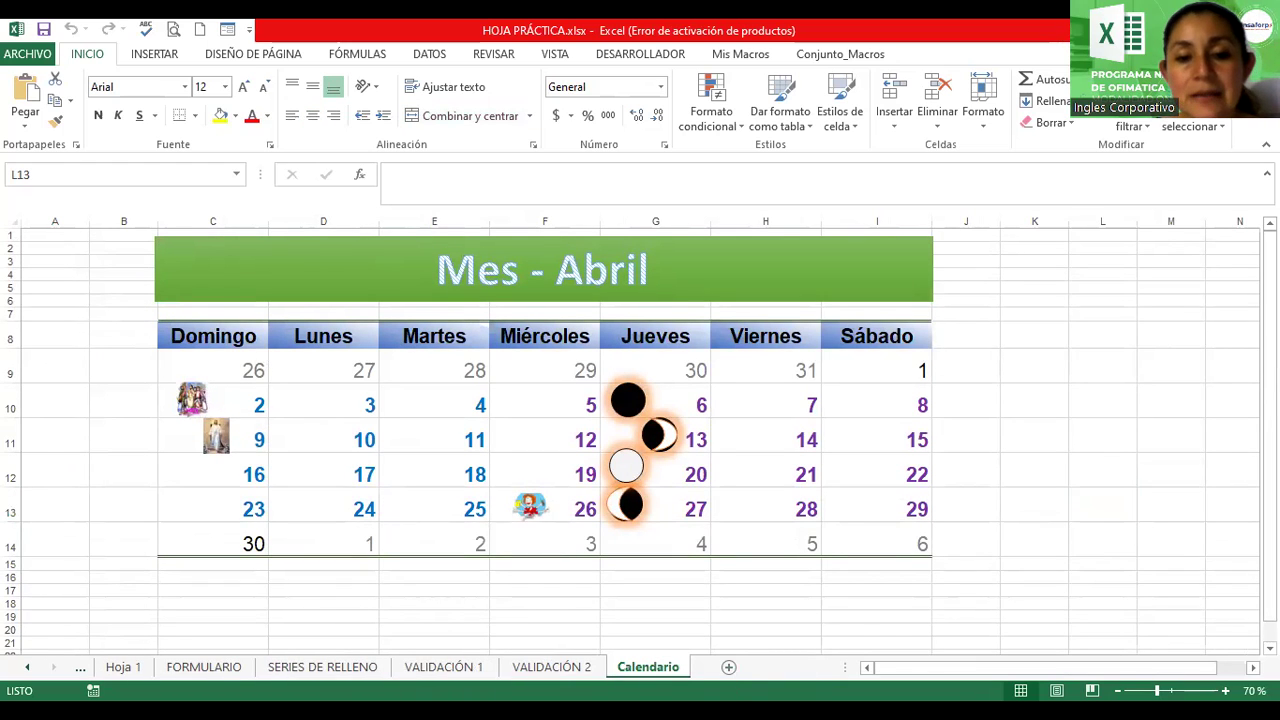
click(317, 668)
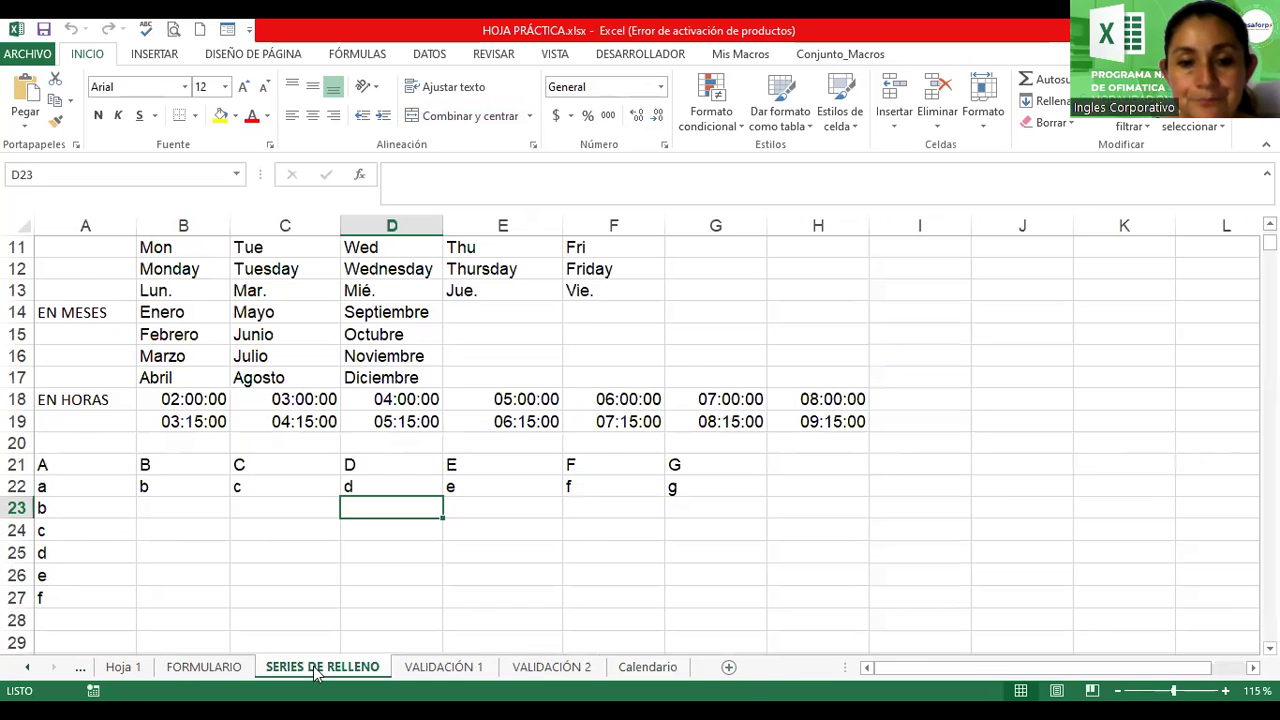
click(438, 678)
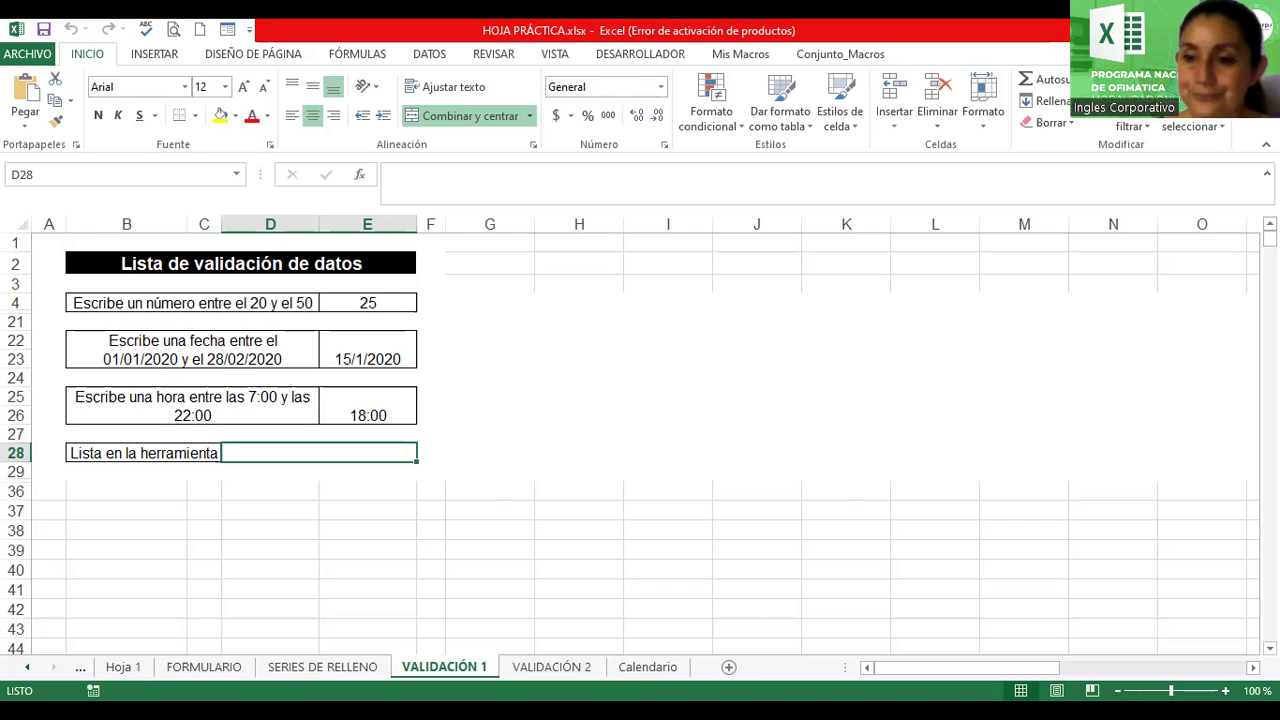
click(645, 405)
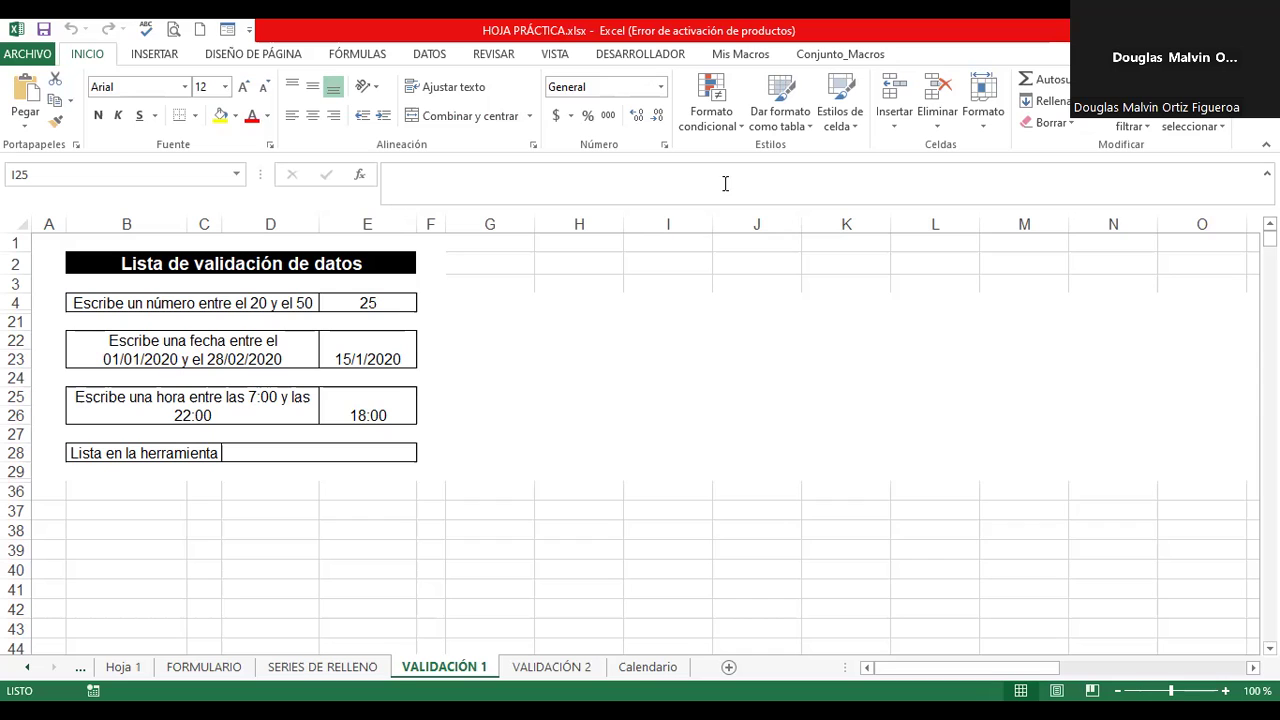
Scroll back up to E4 and enter 90 to test the 20–50 number validation
click(298, 338)
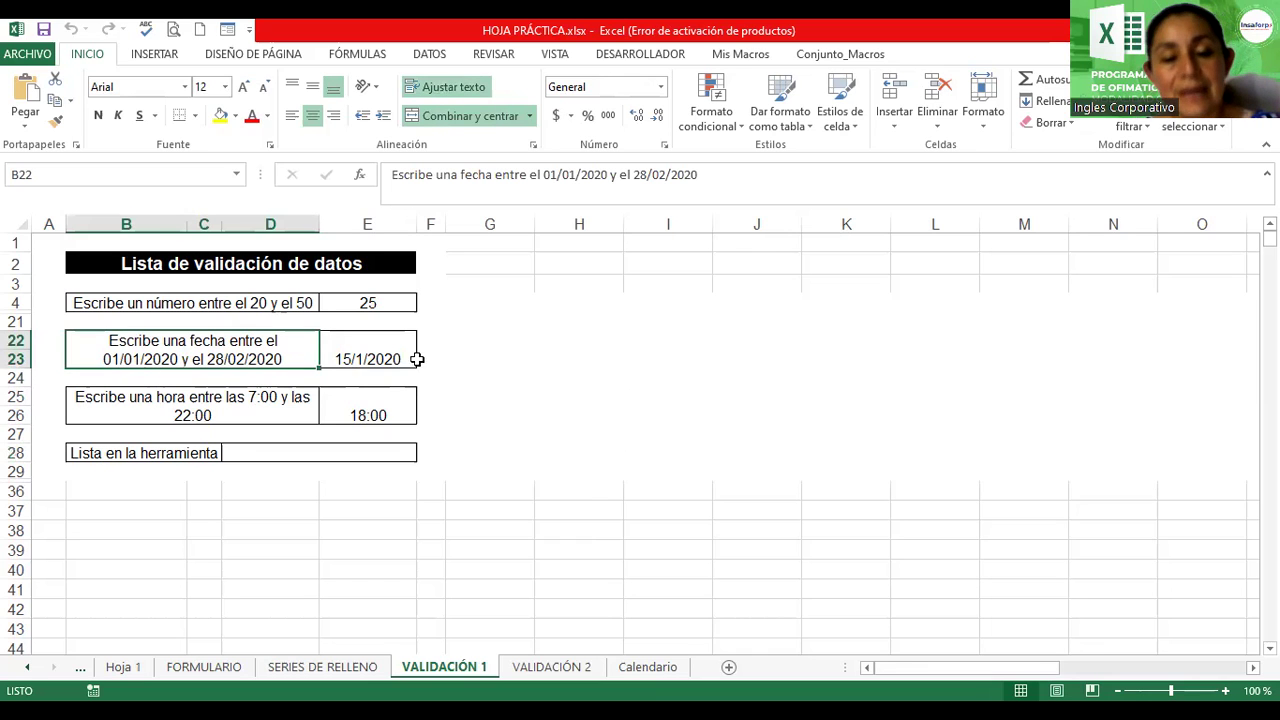
scroll(603, 391, up, 2)
scroll(603, 391, up, 1)
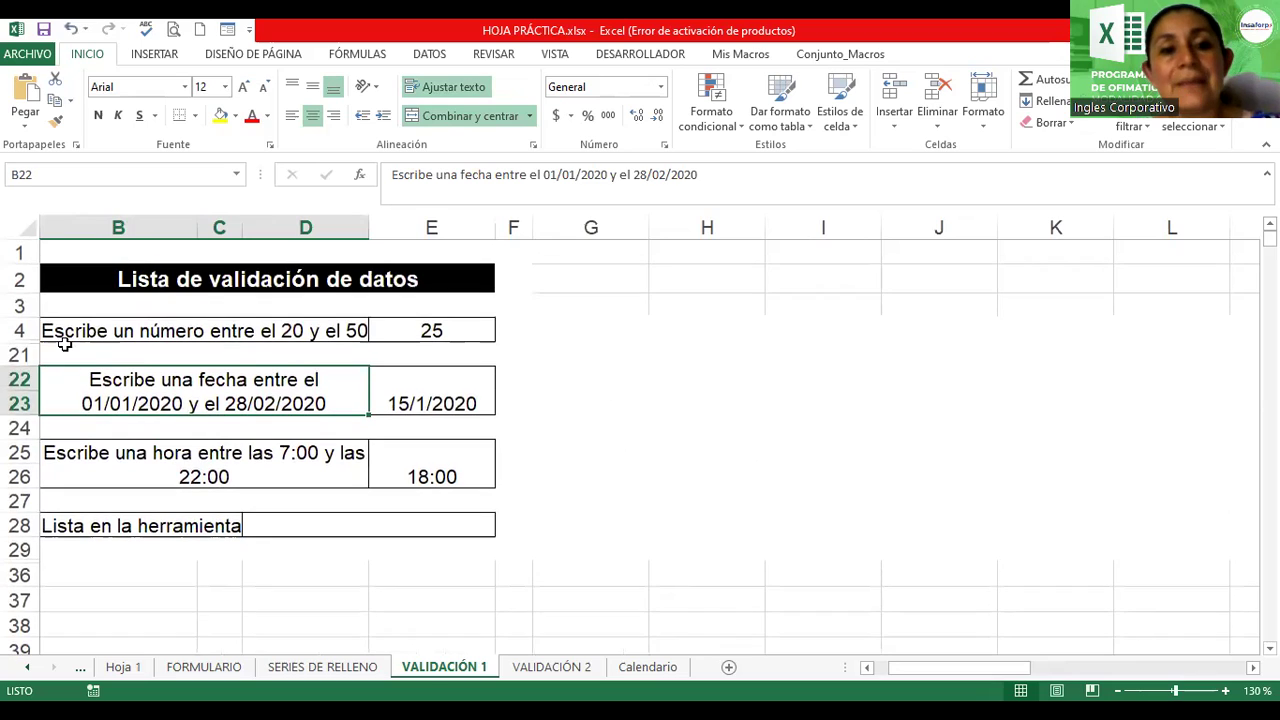
click(273, 338)
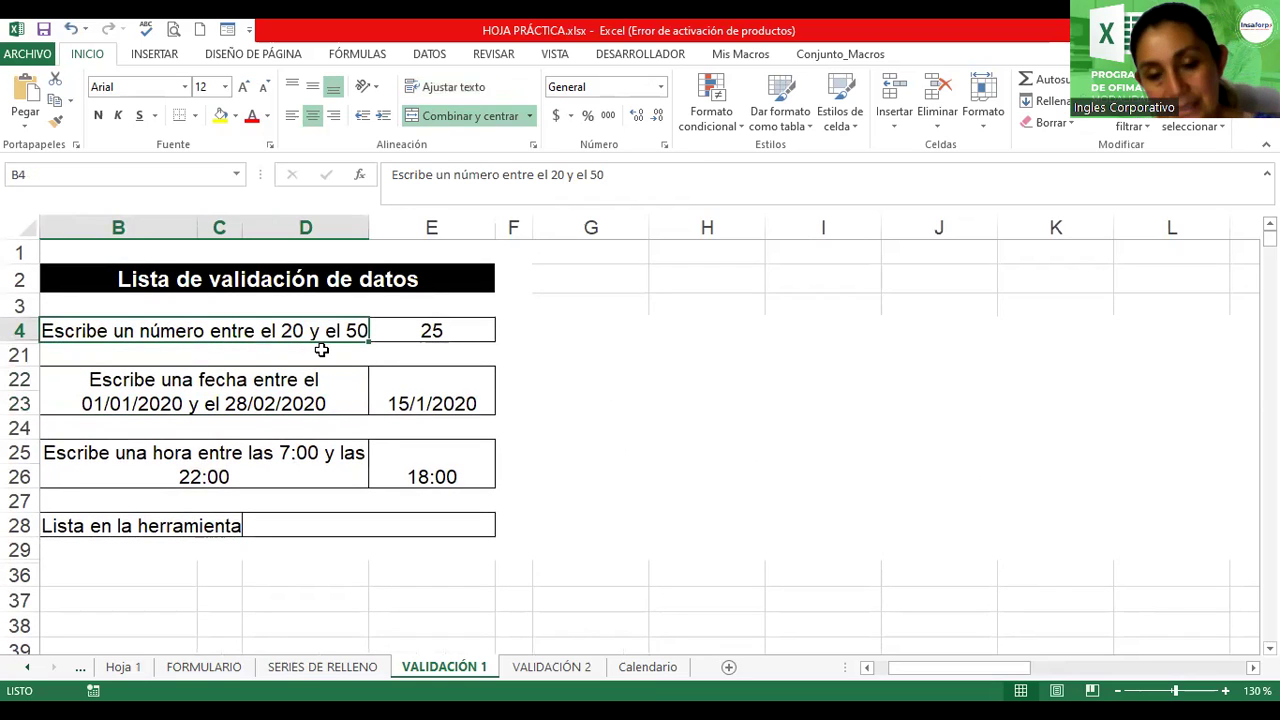
click(415, 333)
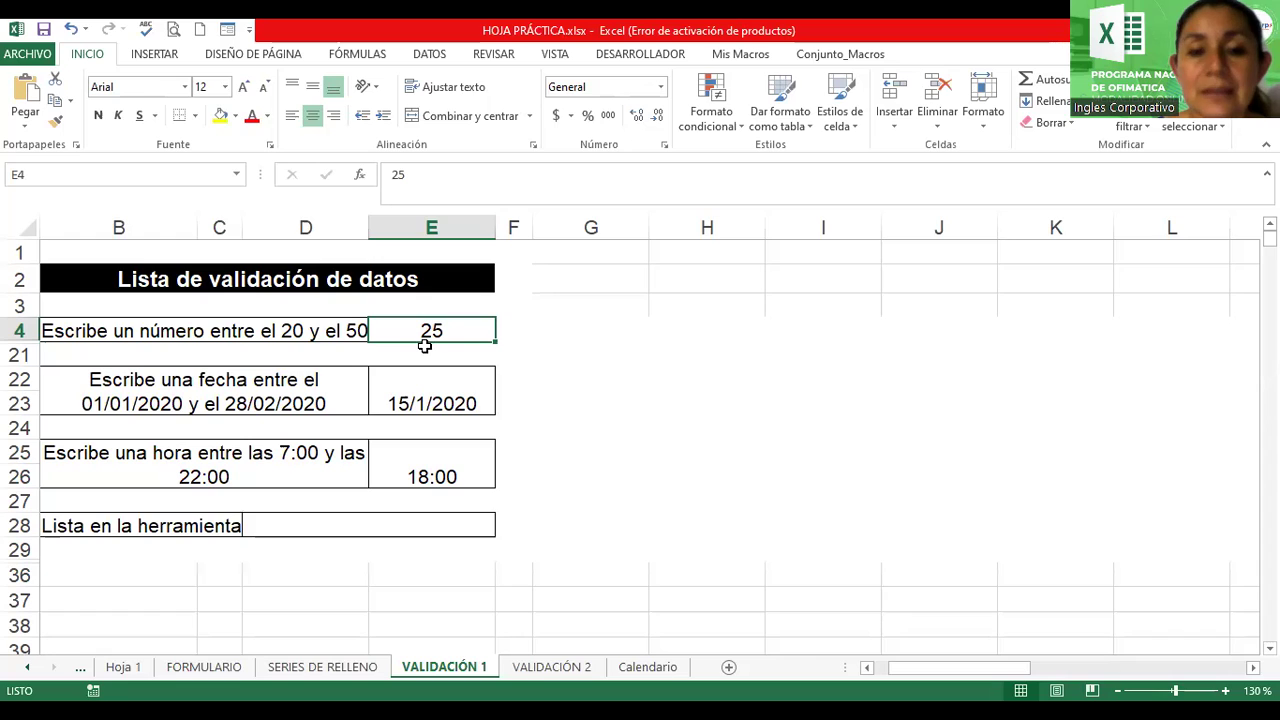
text(90)
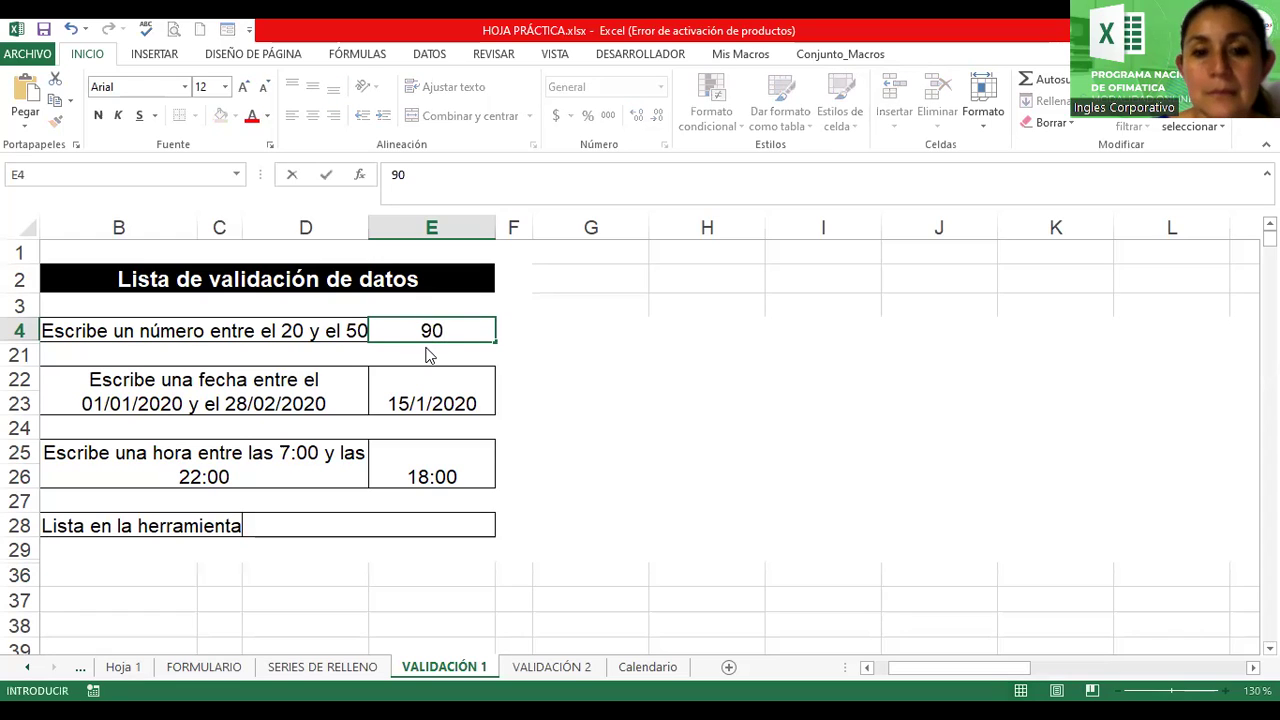
key(Return)
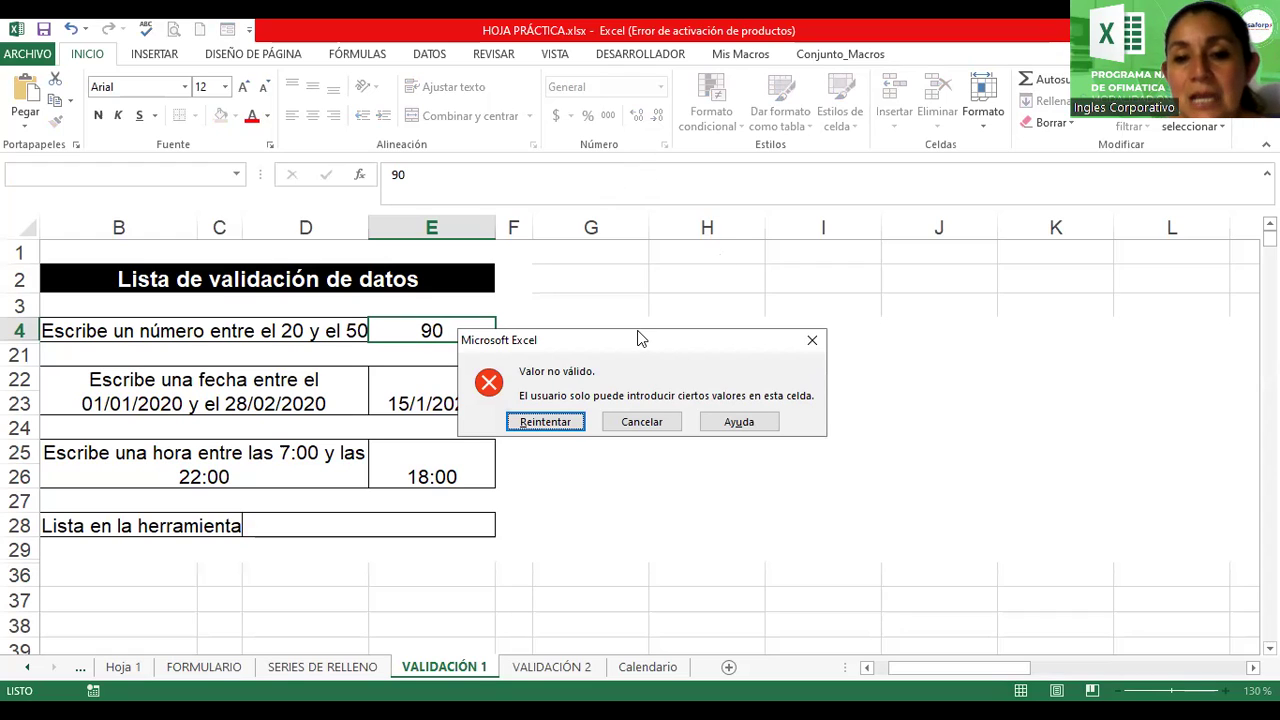
After the rejection, retry and replace the entry in E4 with the valid value 30
key(Return)
key(Return)
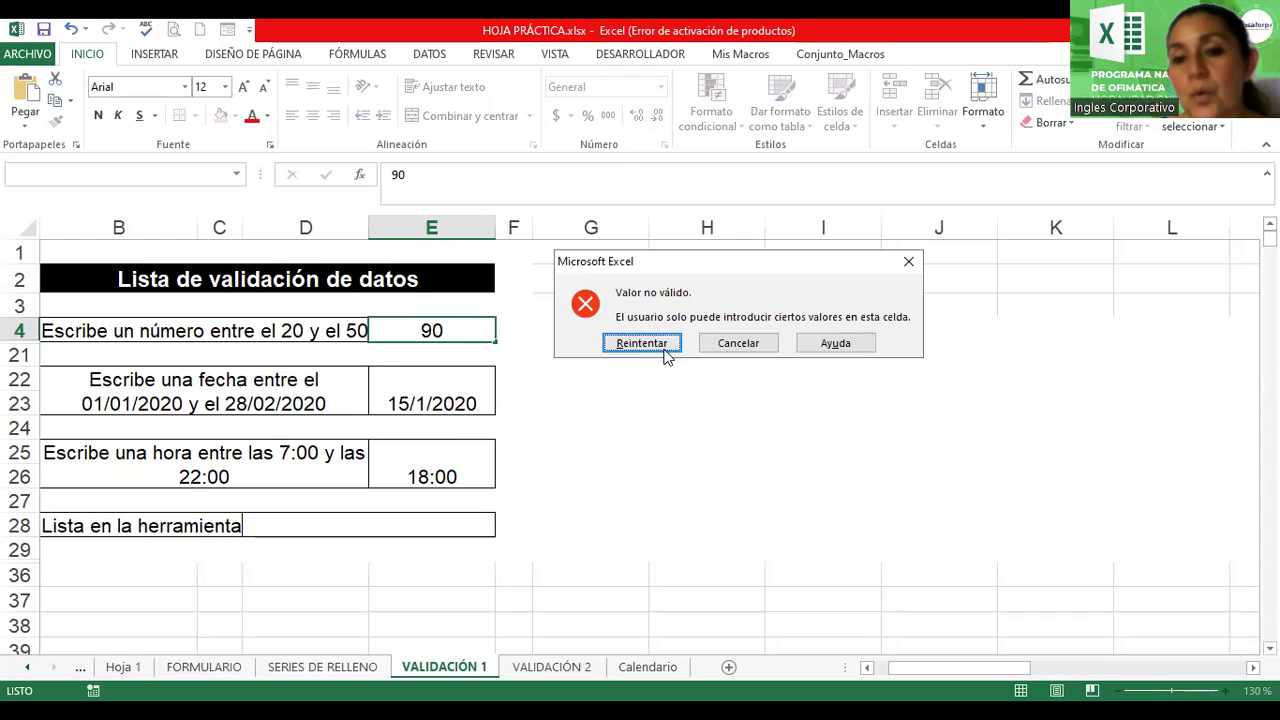
click(648, 345)
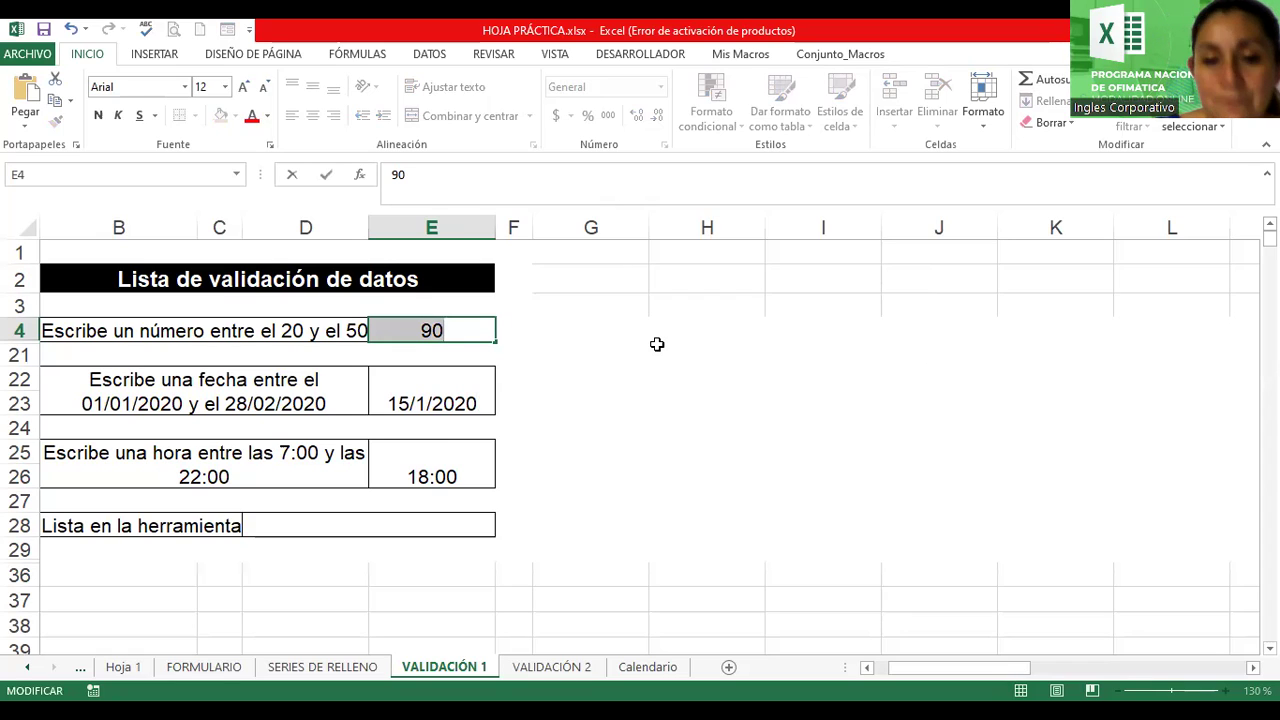
key(BackSpace)
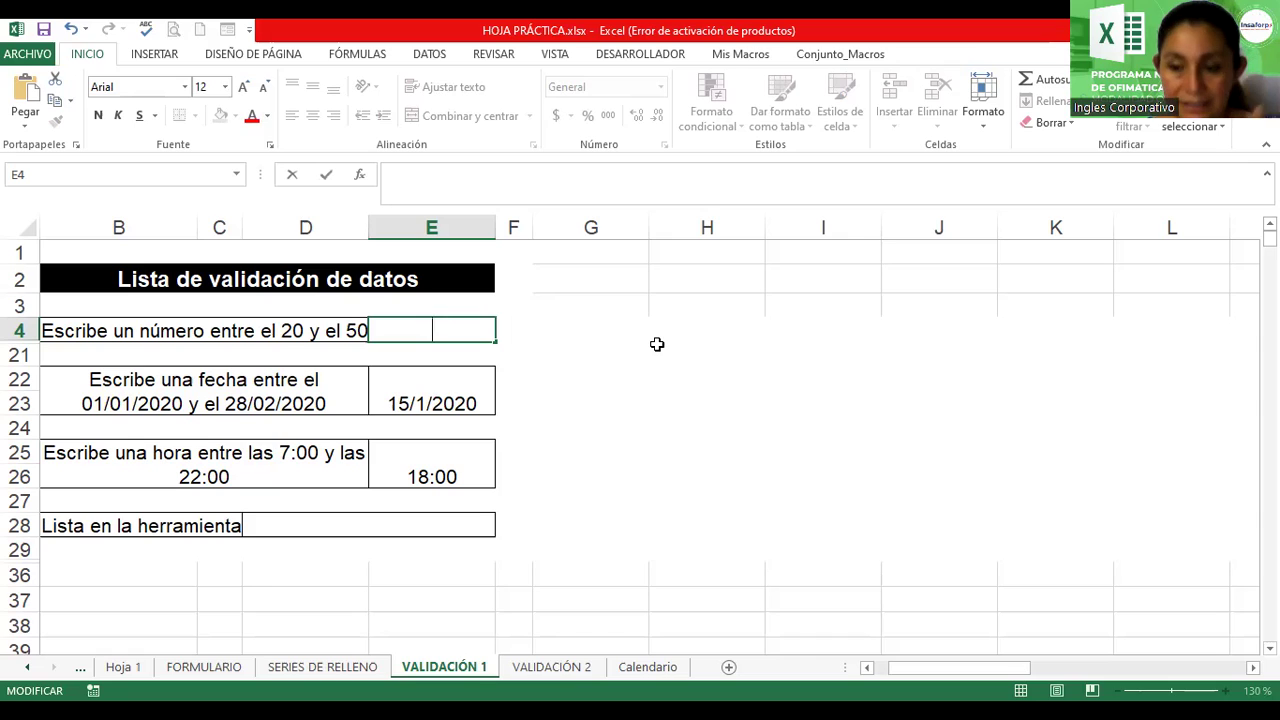
text(25)
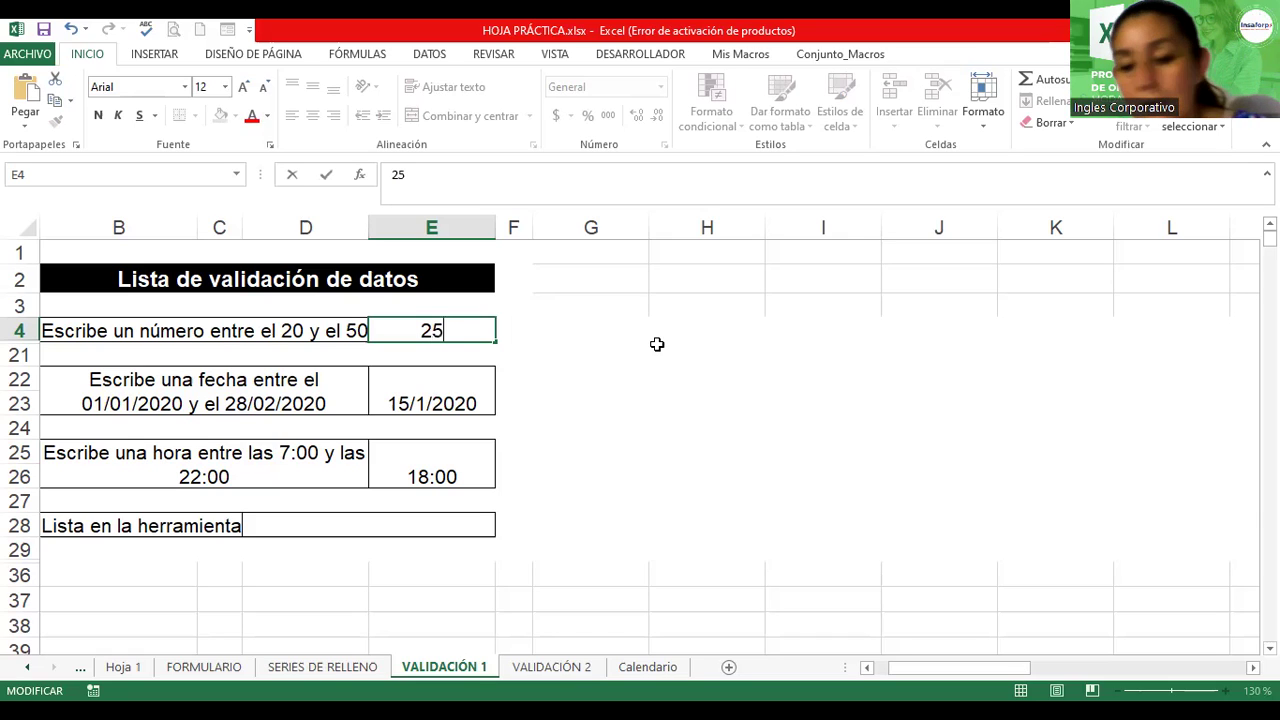
key(BackSpace)
key(BackSpace)
text(30)
key(Return)
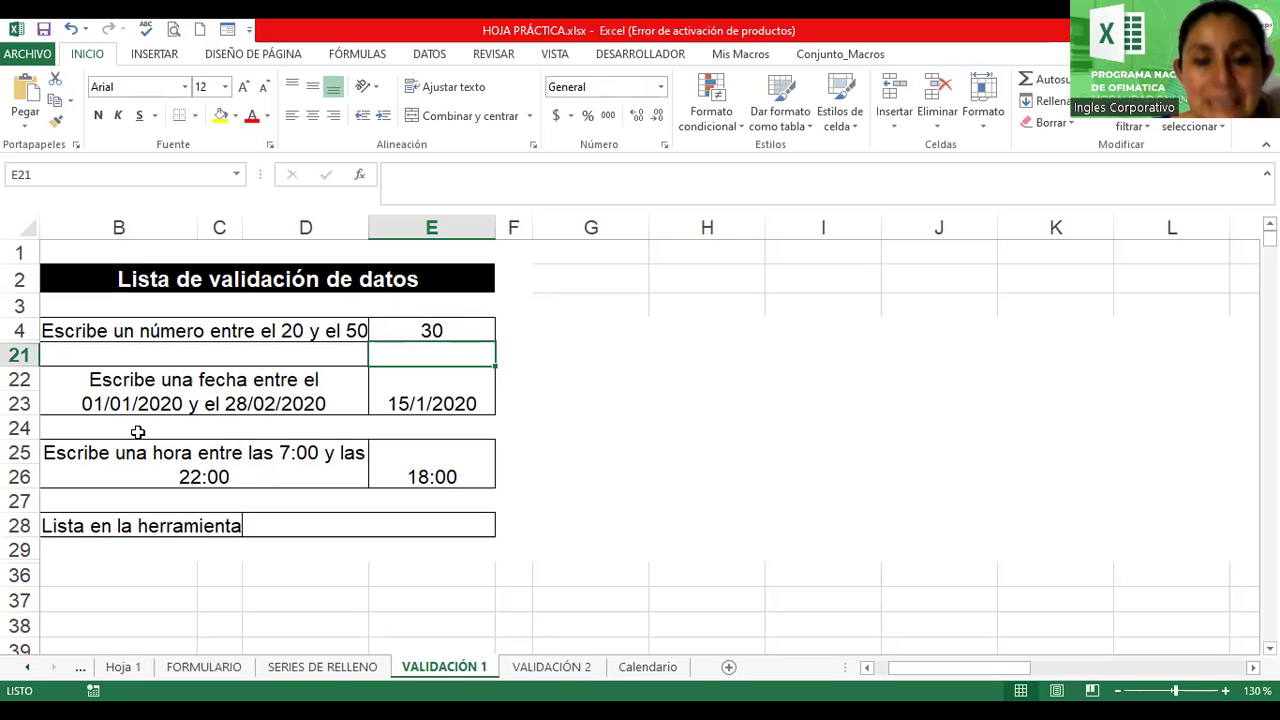
click(112, 415)
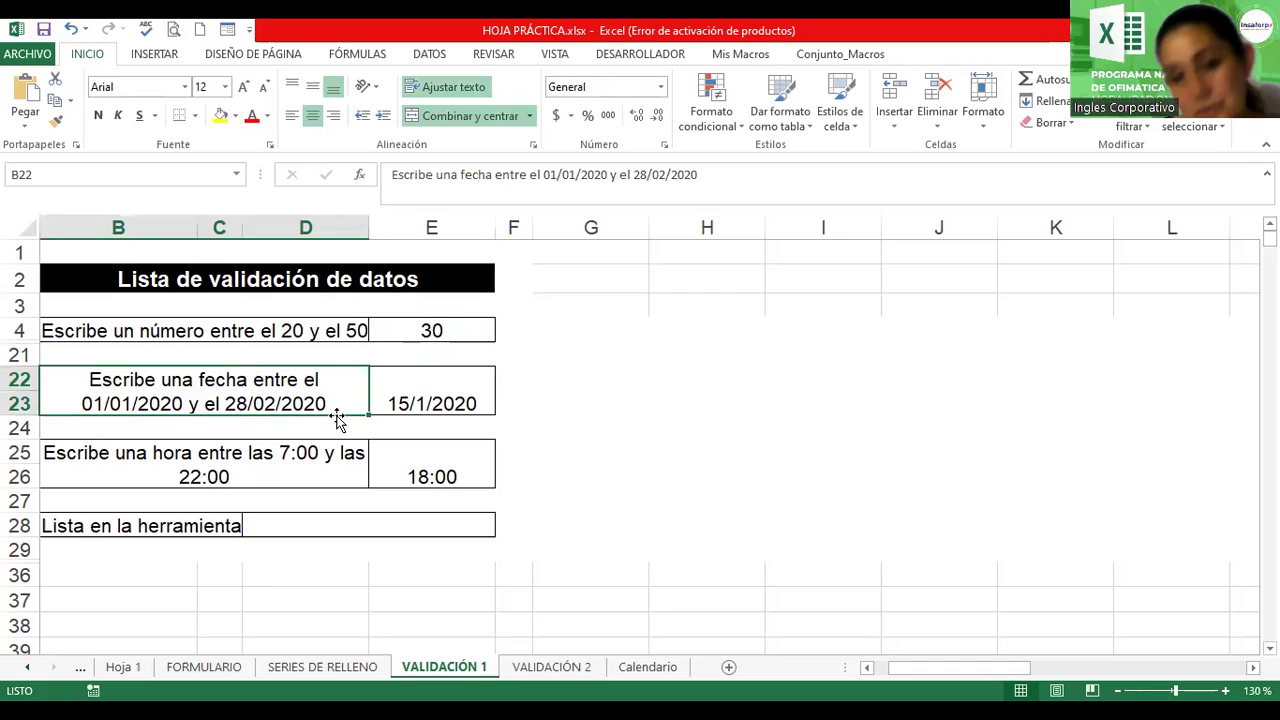
click(450, 400)
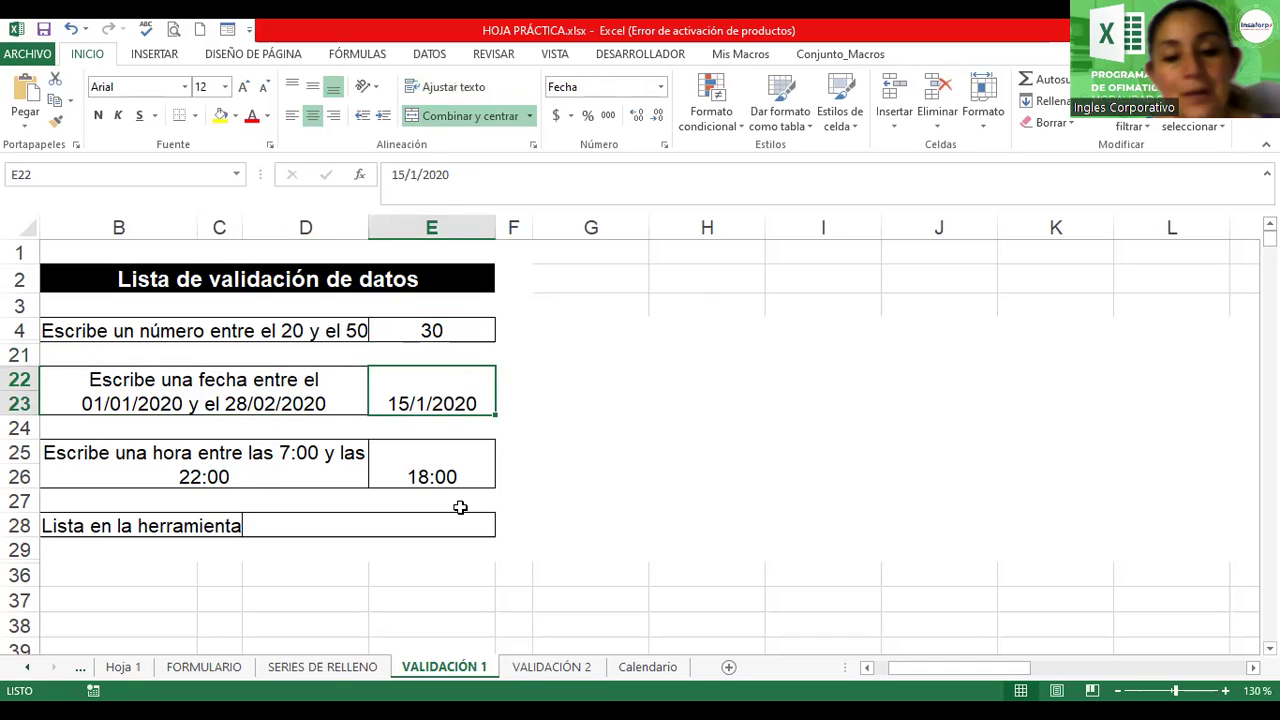
text(13/04/2023)
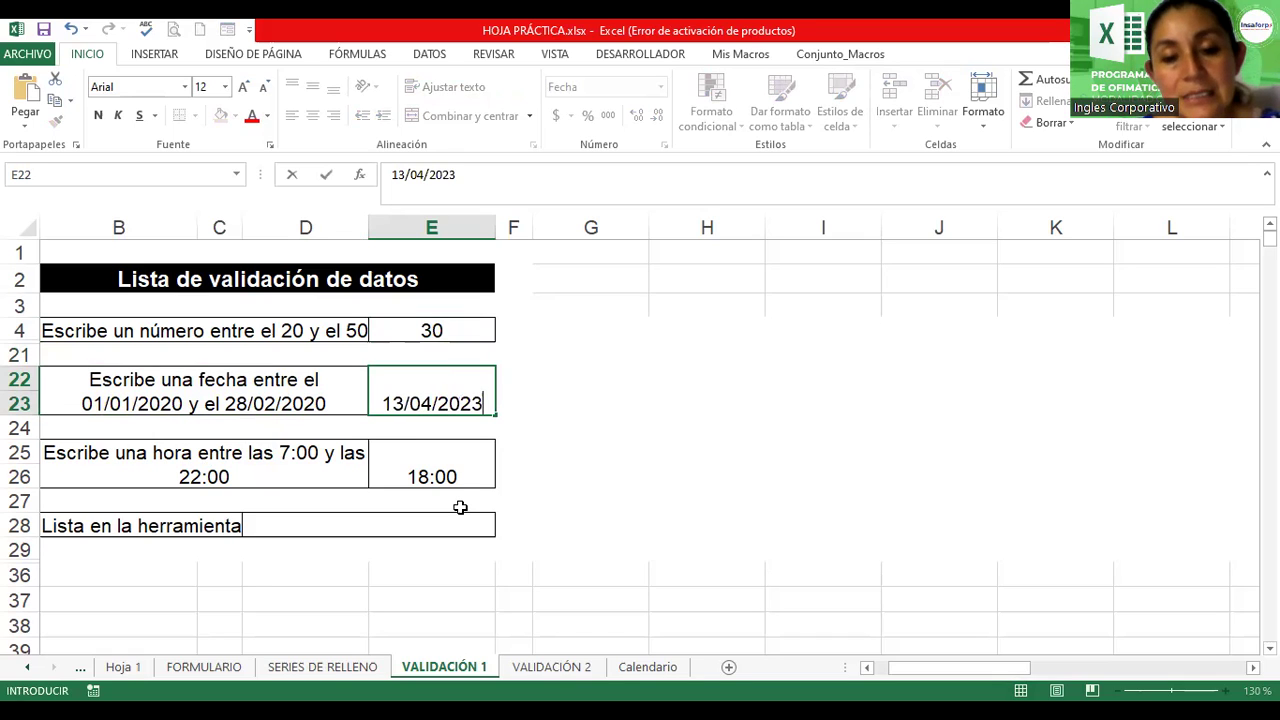
key(Return)
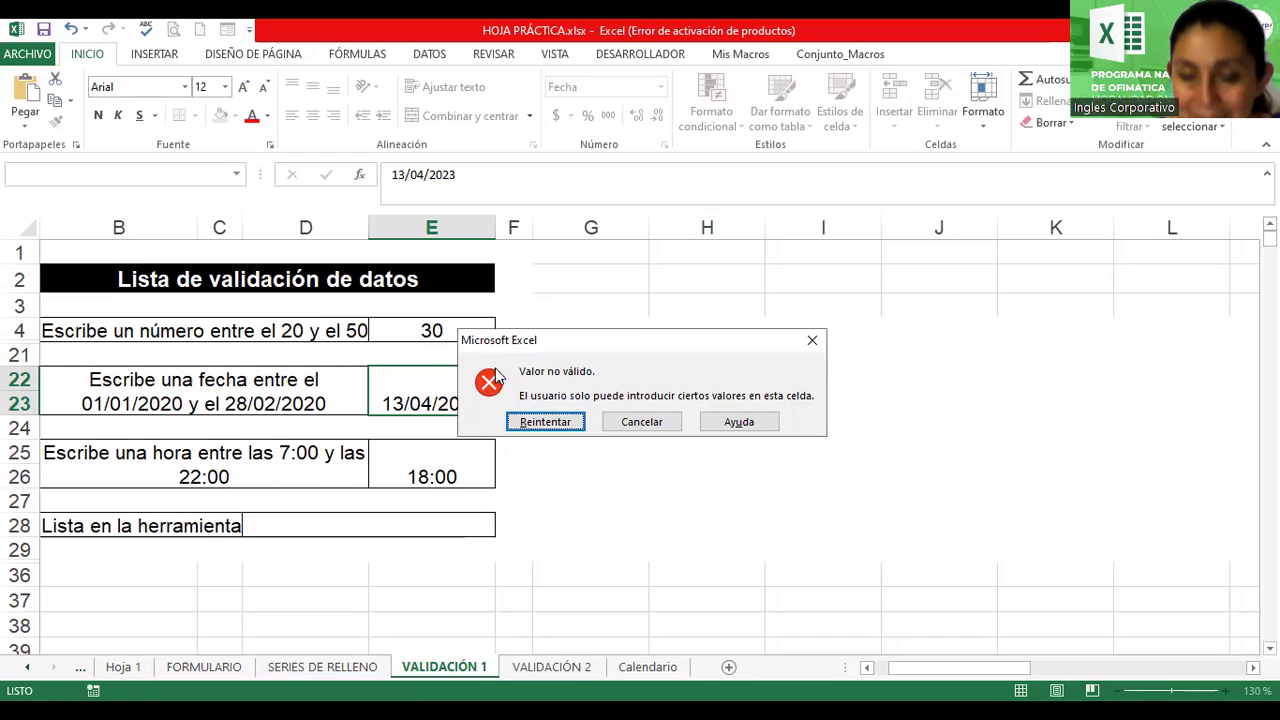
click(640, 424)
click(640, 424)
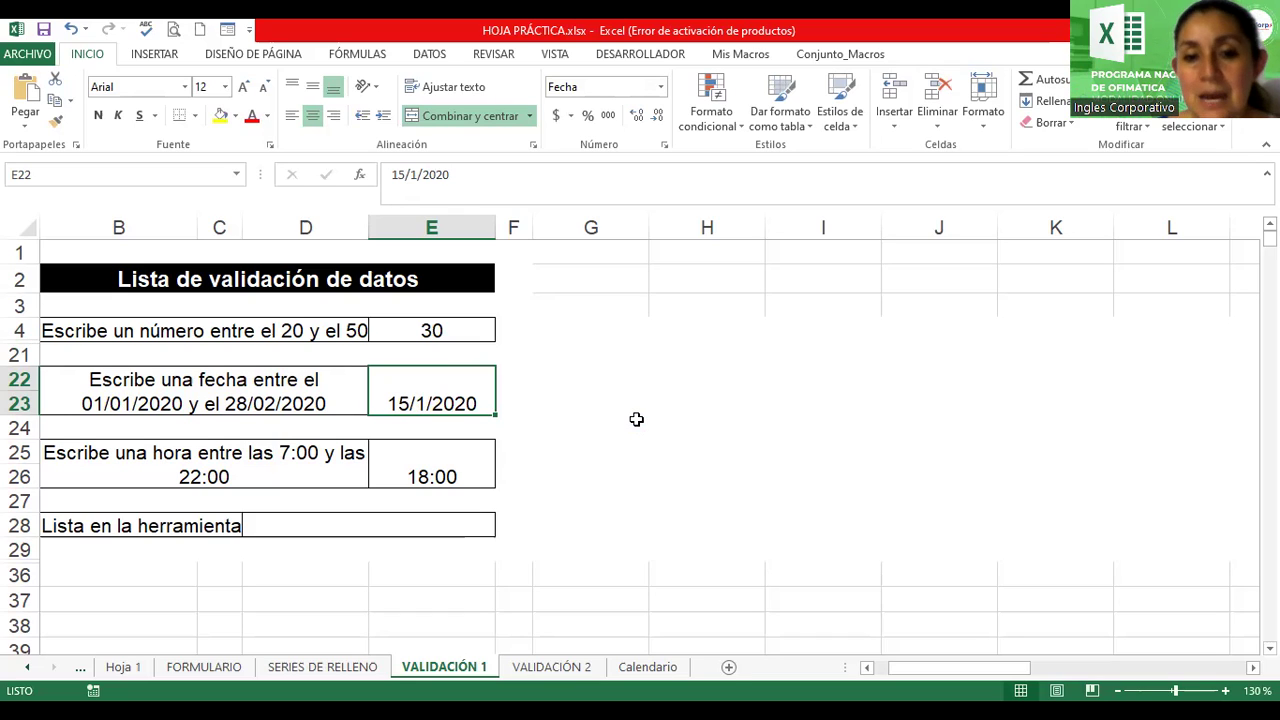
click(557, 338)
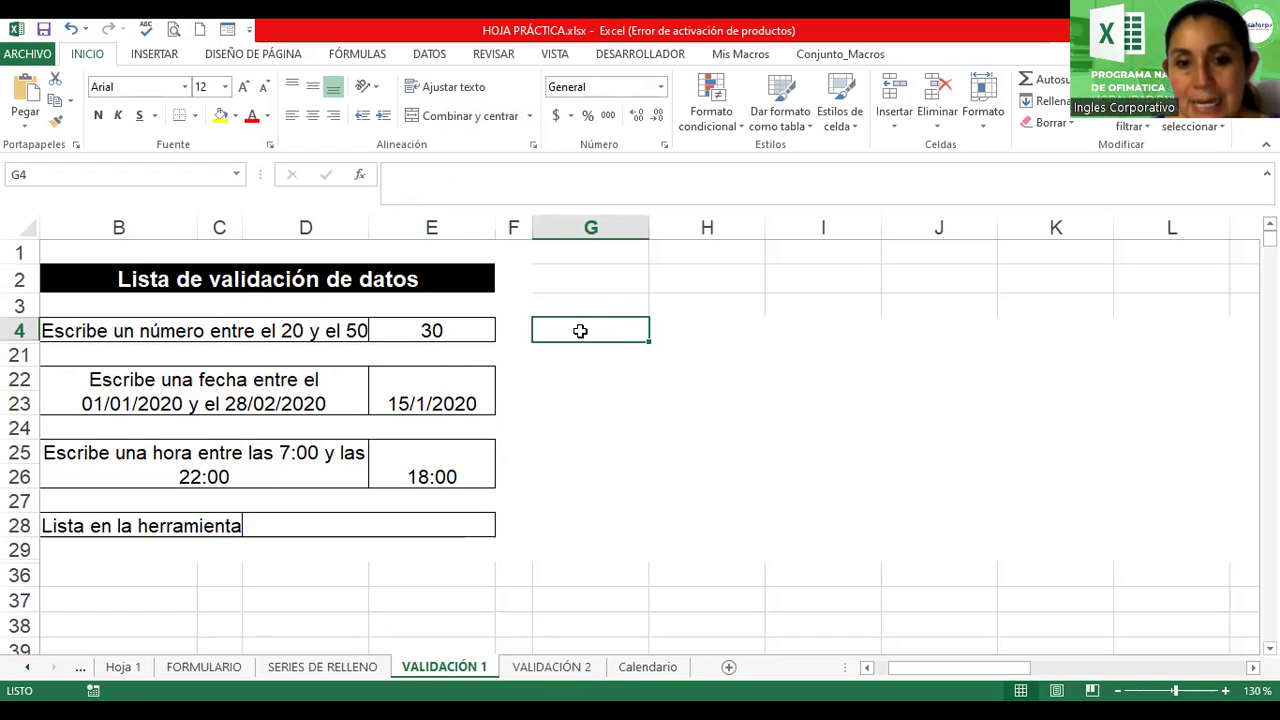
Fill G4 yellow and open its Validación de datos dialog from the DATOS tab
click(220, 116)
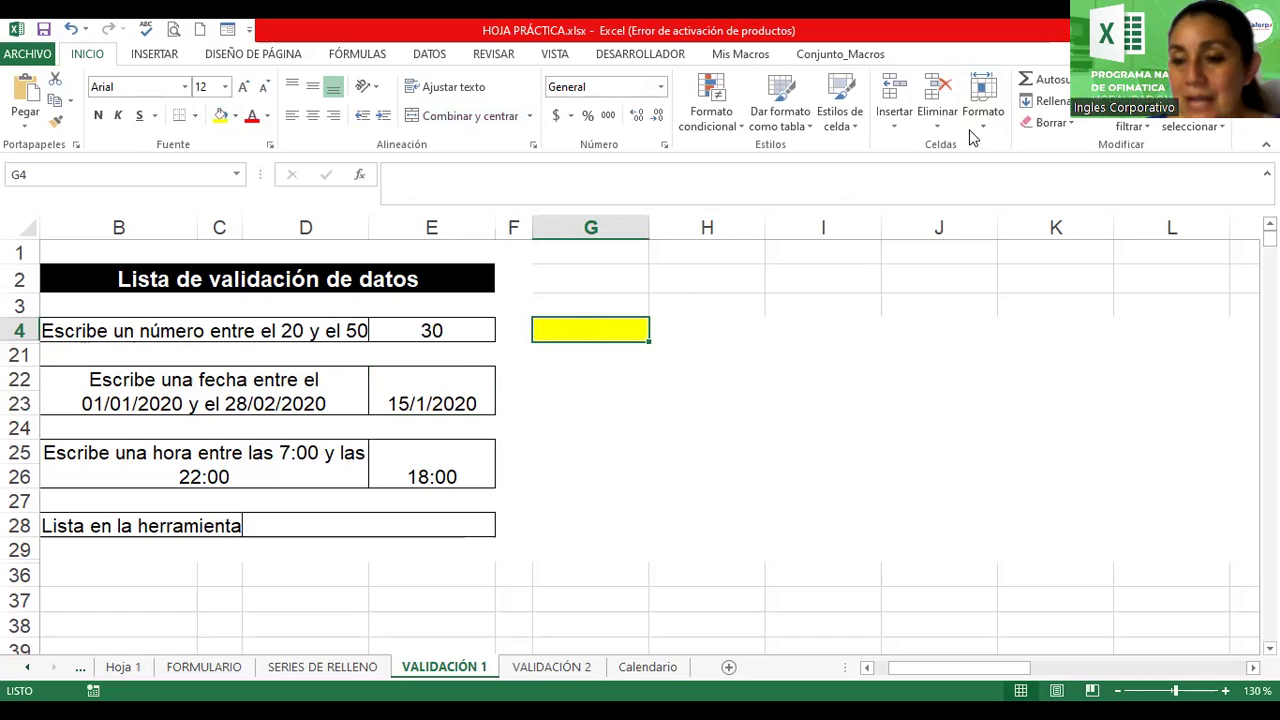
click(428, 54)
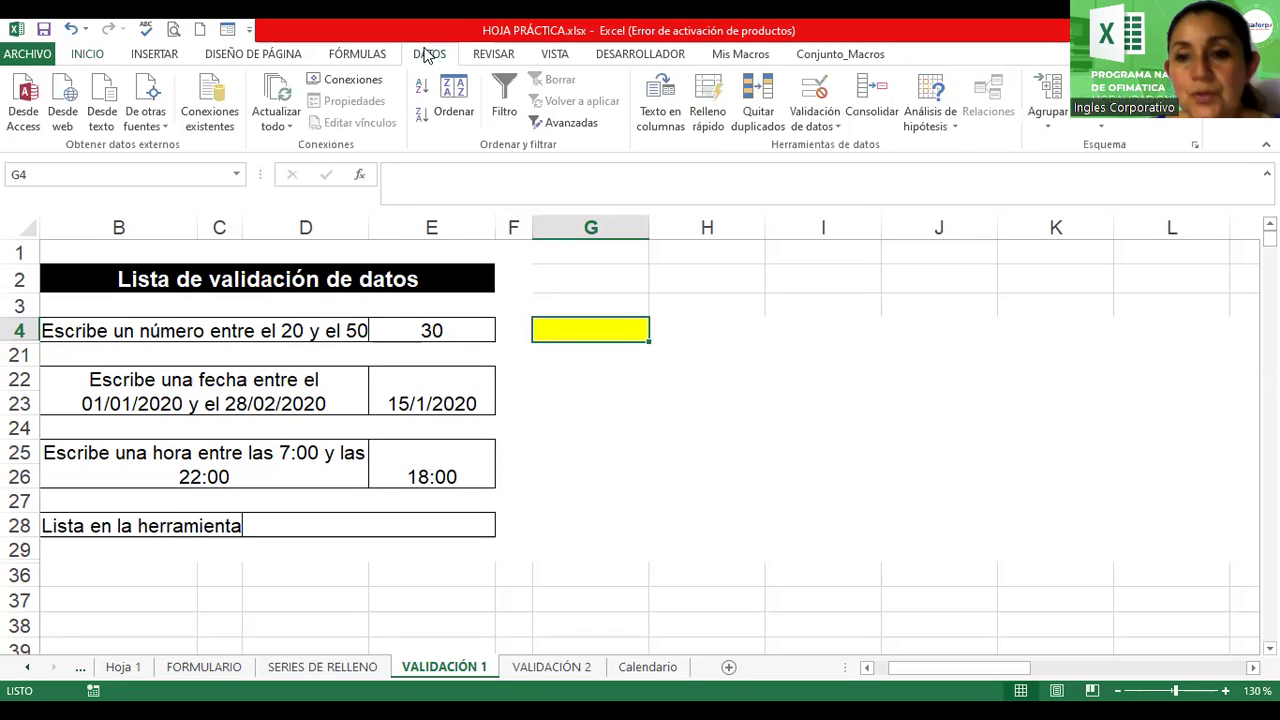
click(830, 125)
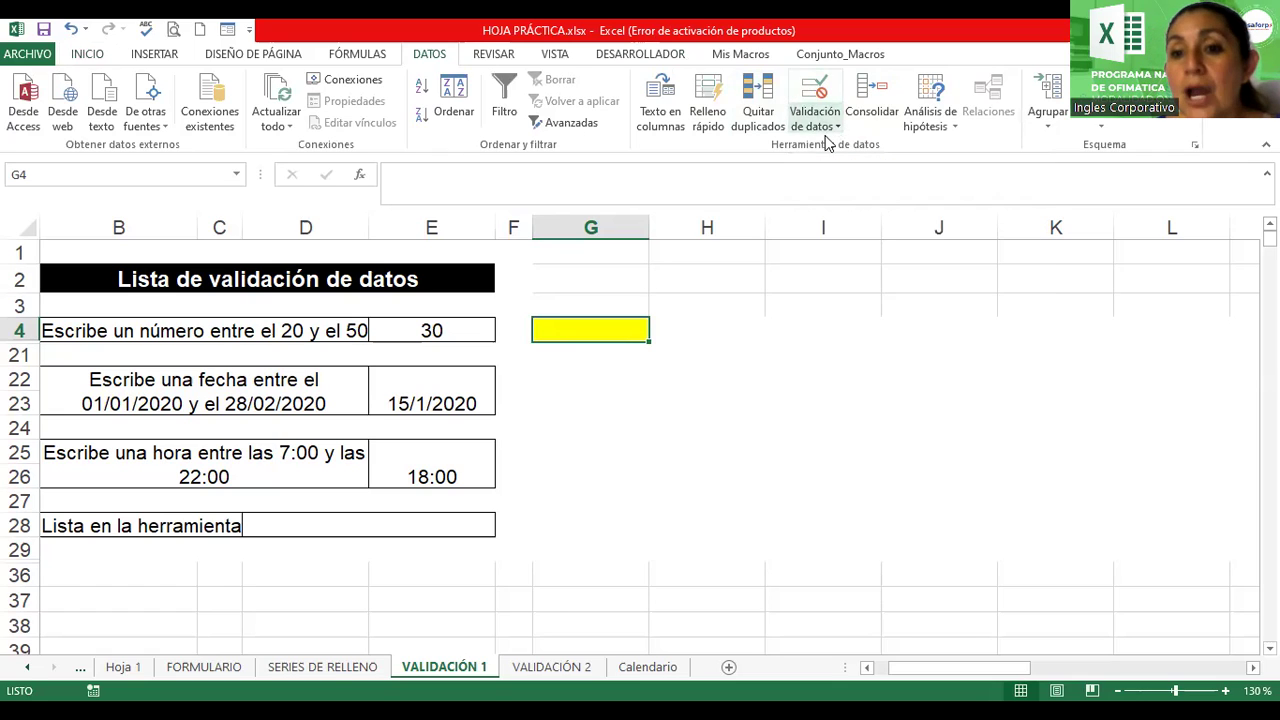
click(830, 125)
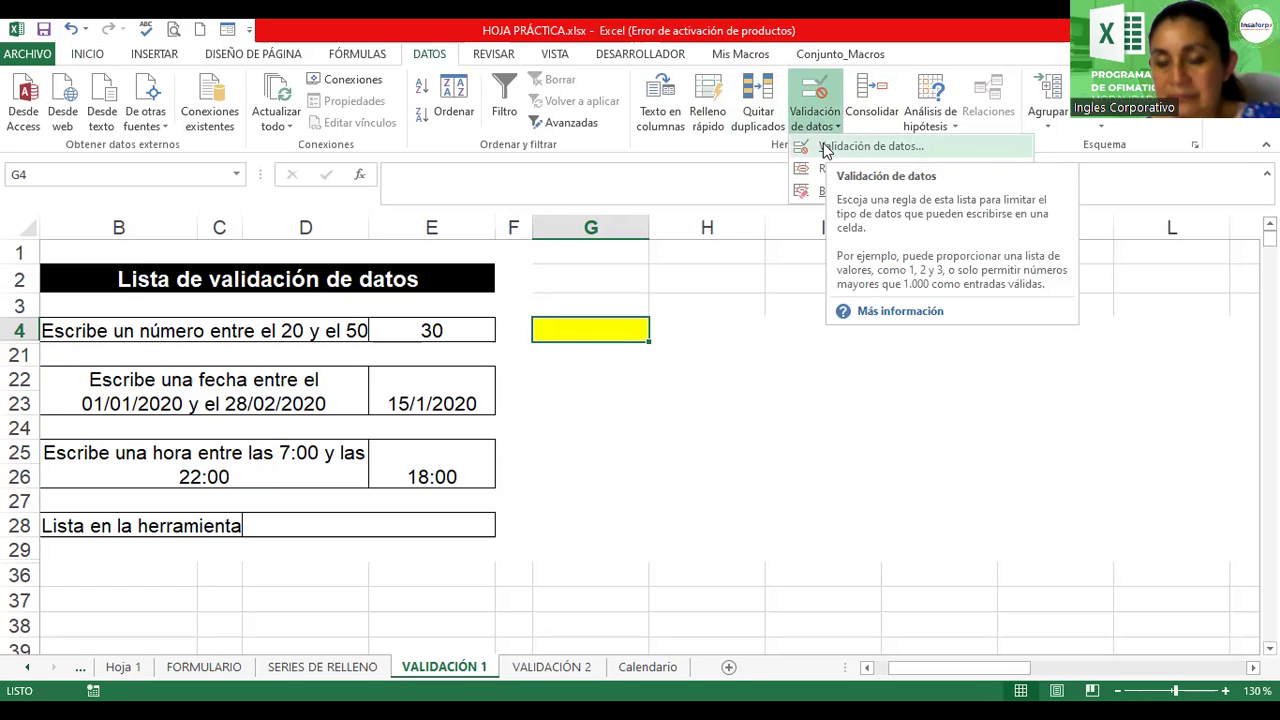
click(826, 148)
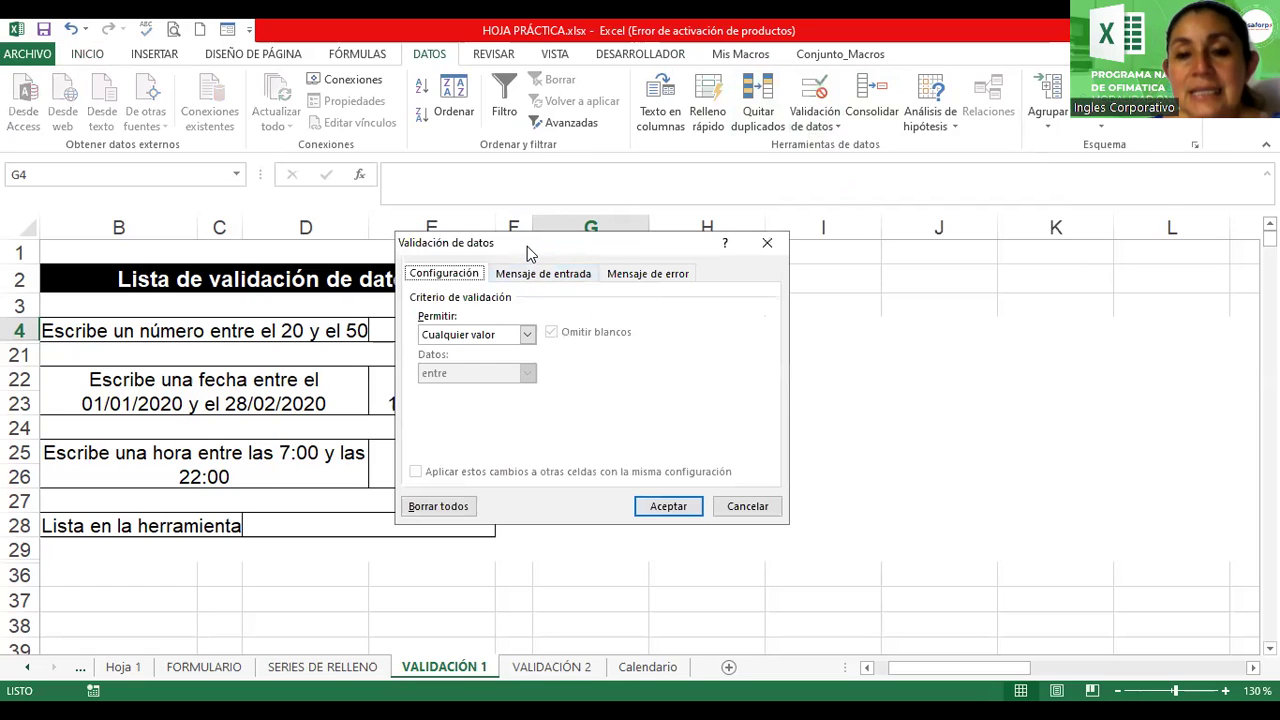
Restrict G4 to Número entero, mayor o igual que, with Mínimo 50
drag(527, 246, 694, 143)
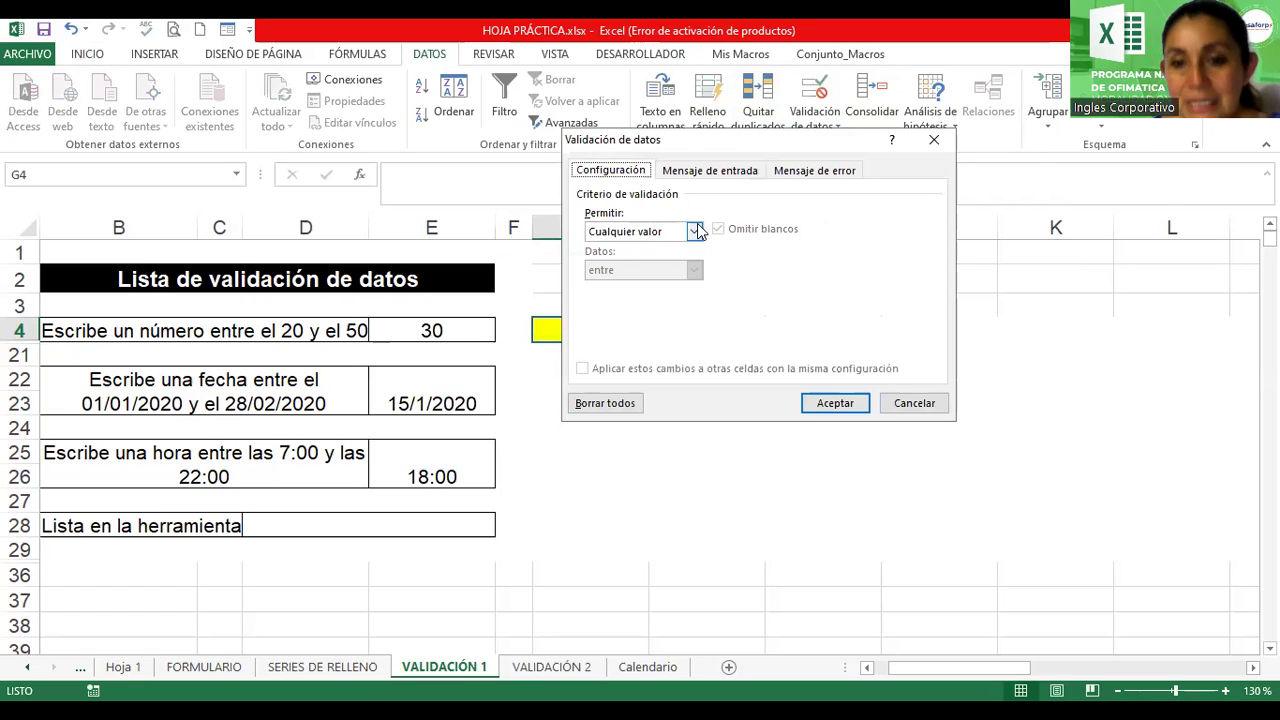
click(695, 231)
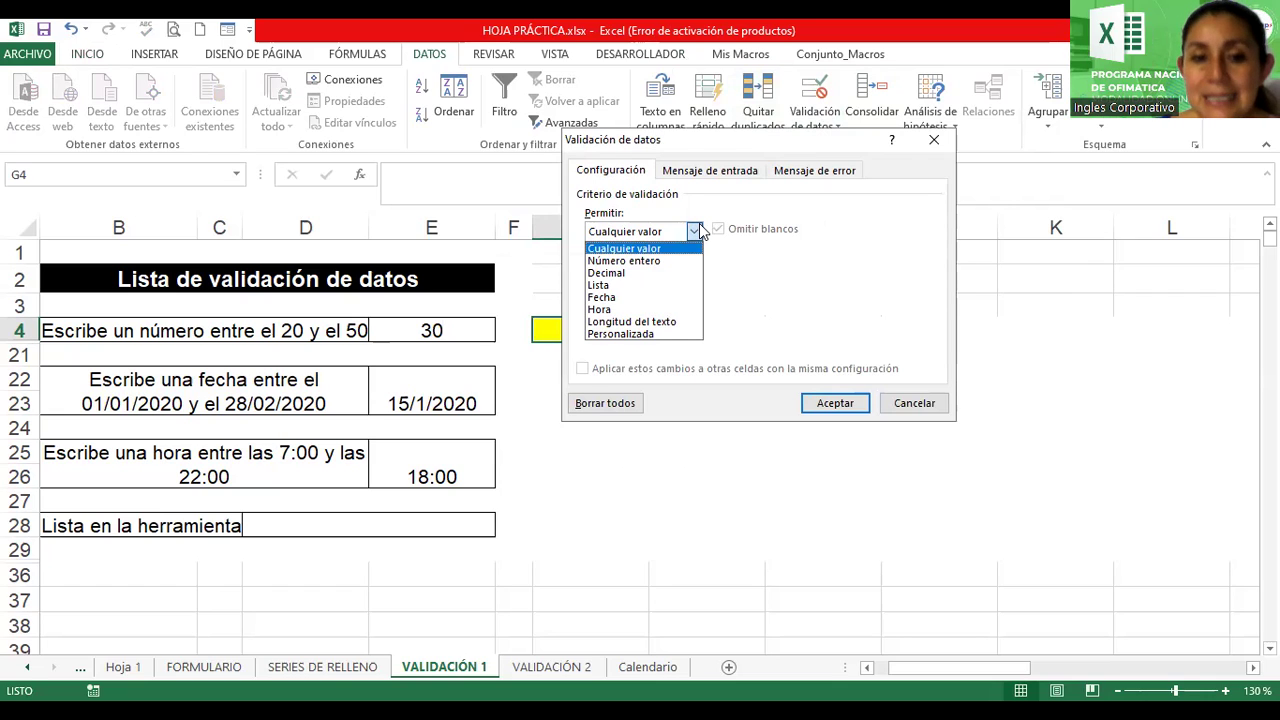
click(596, 262)
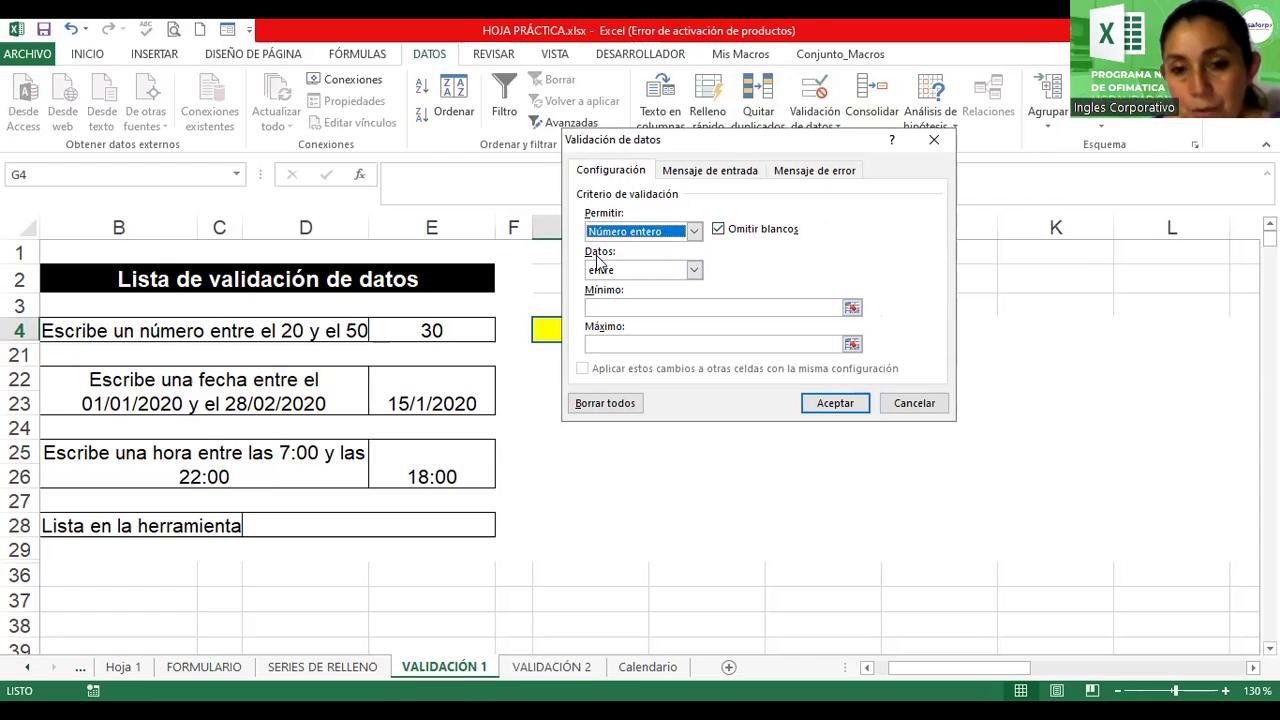
click(694, 271)
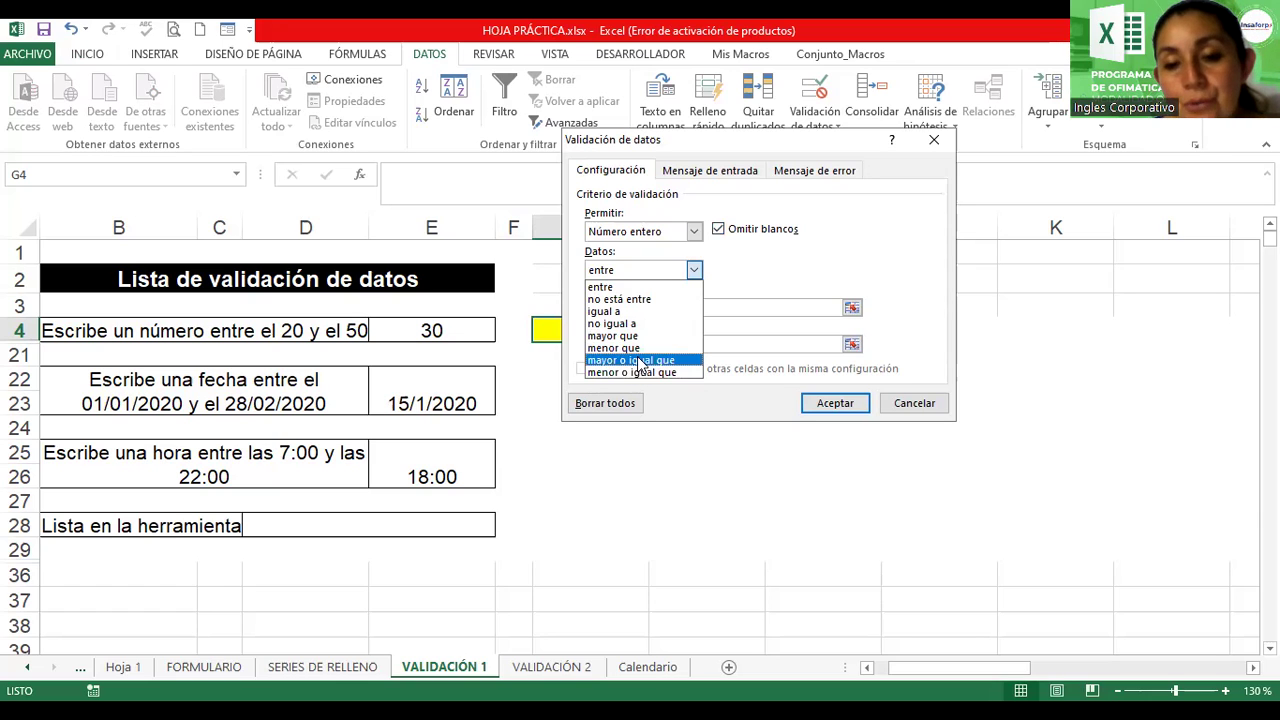
click(640, 360)
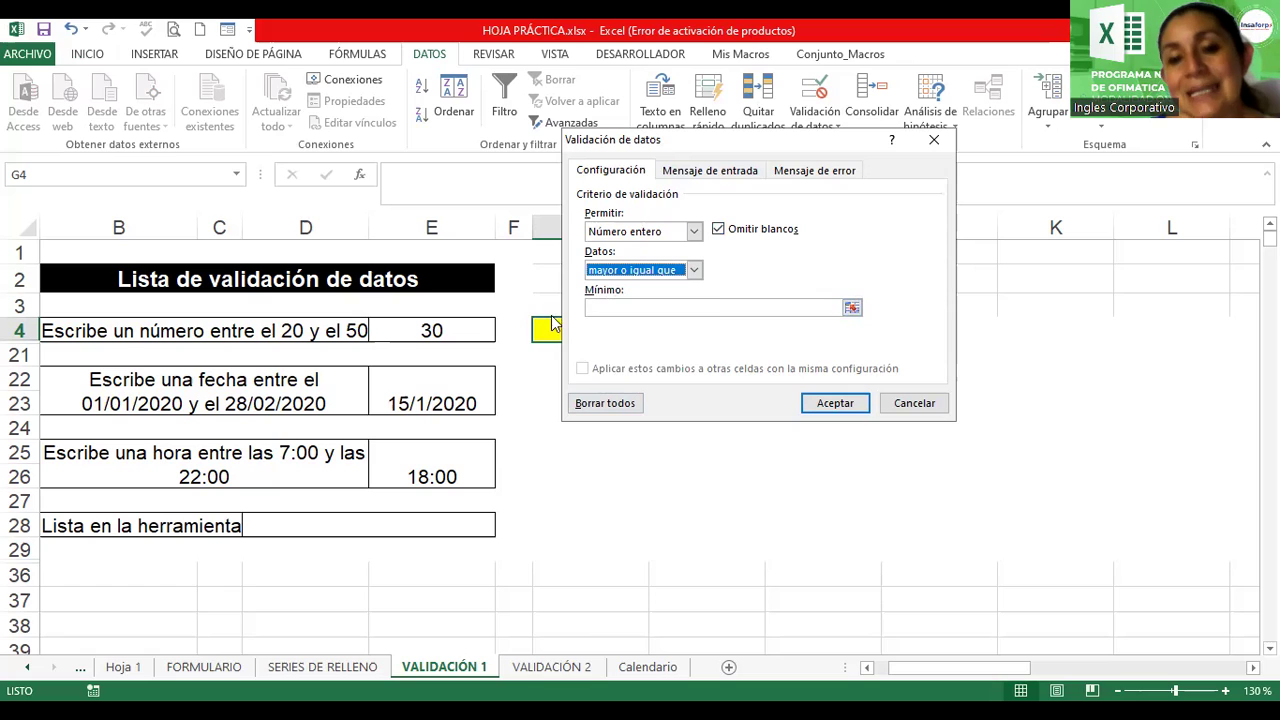
click(641, 308)
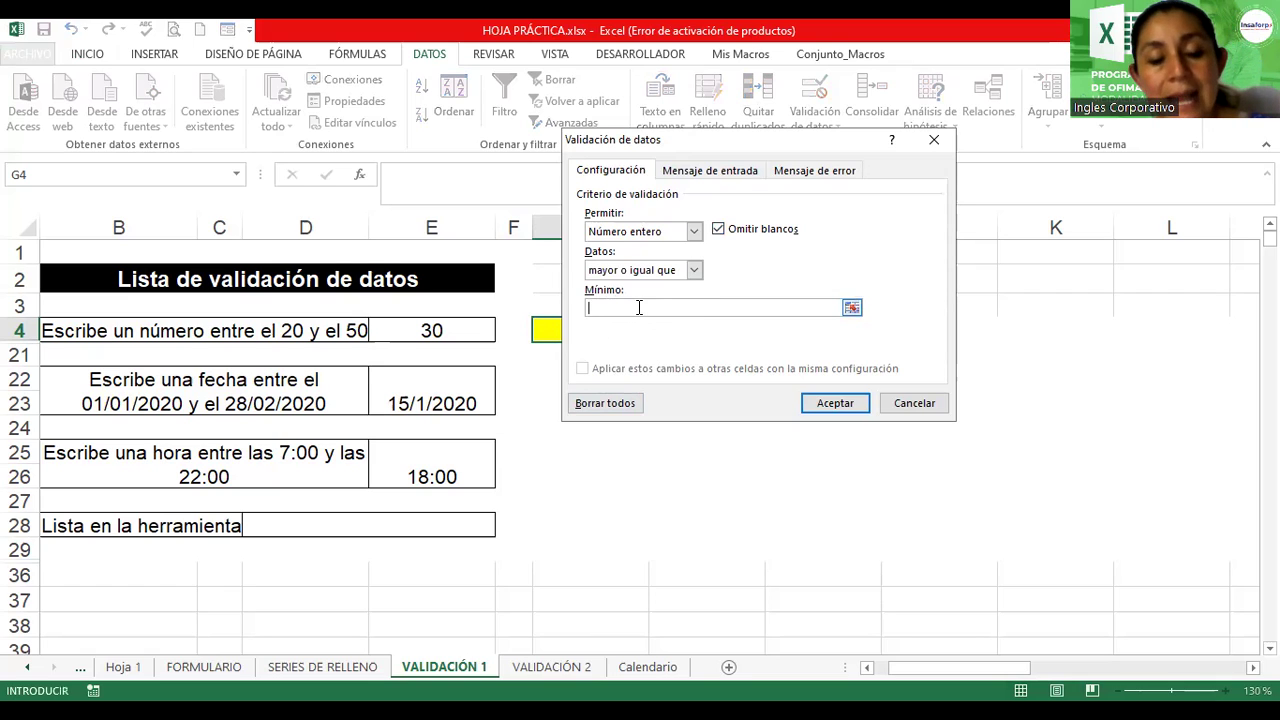
text(50)
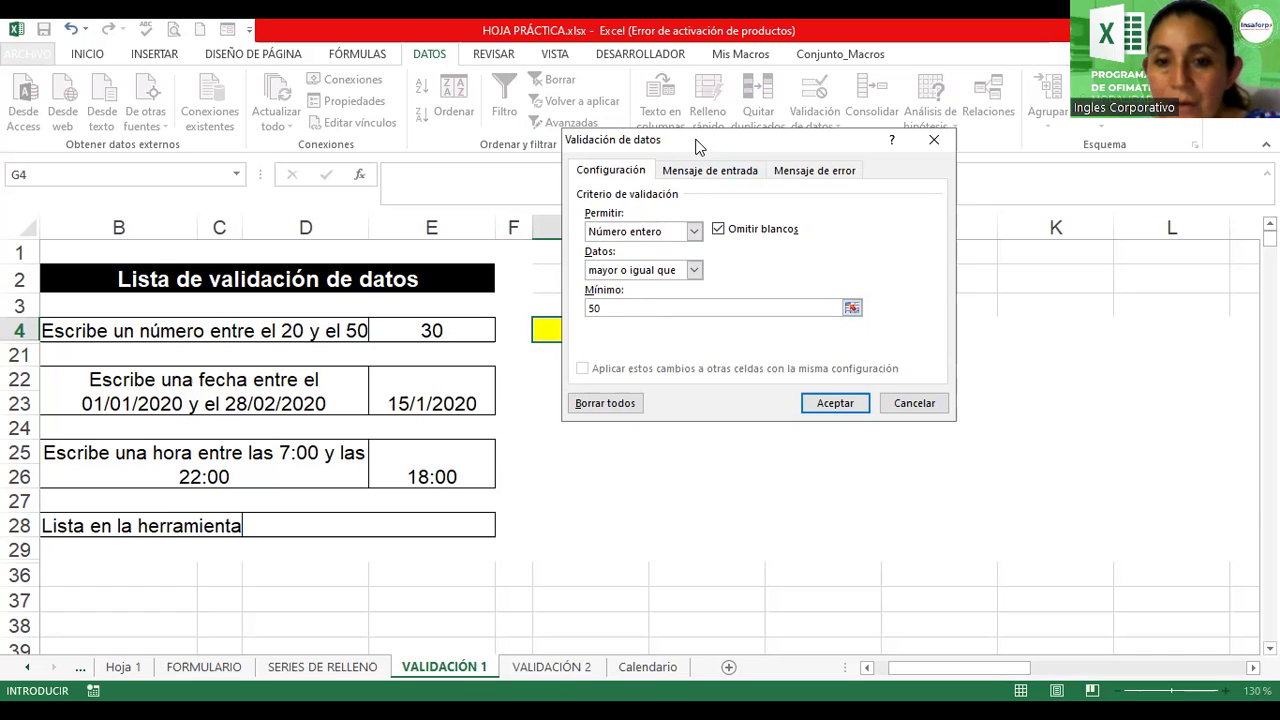
Add input message title 'Número' with text 'Ingrese los valores mayores o iguales a 50'
drag(697, 147, 657, 227)
click(689, 252)
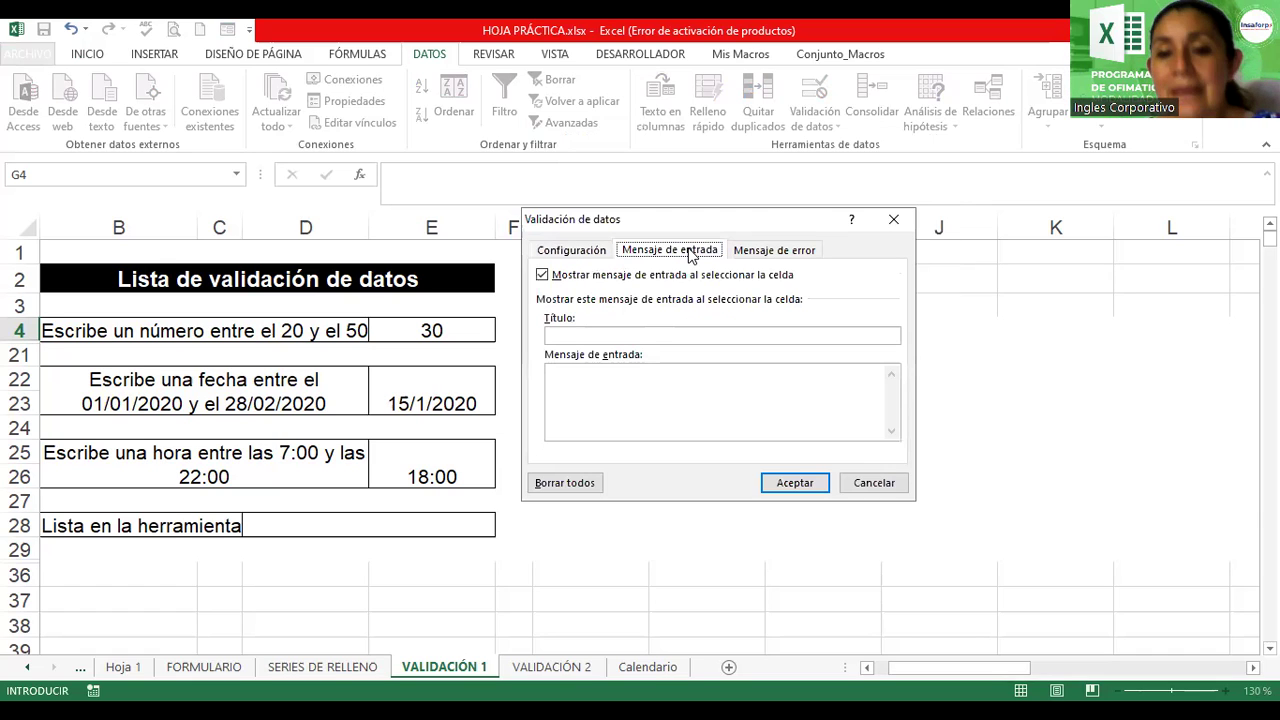
click(652, 334)
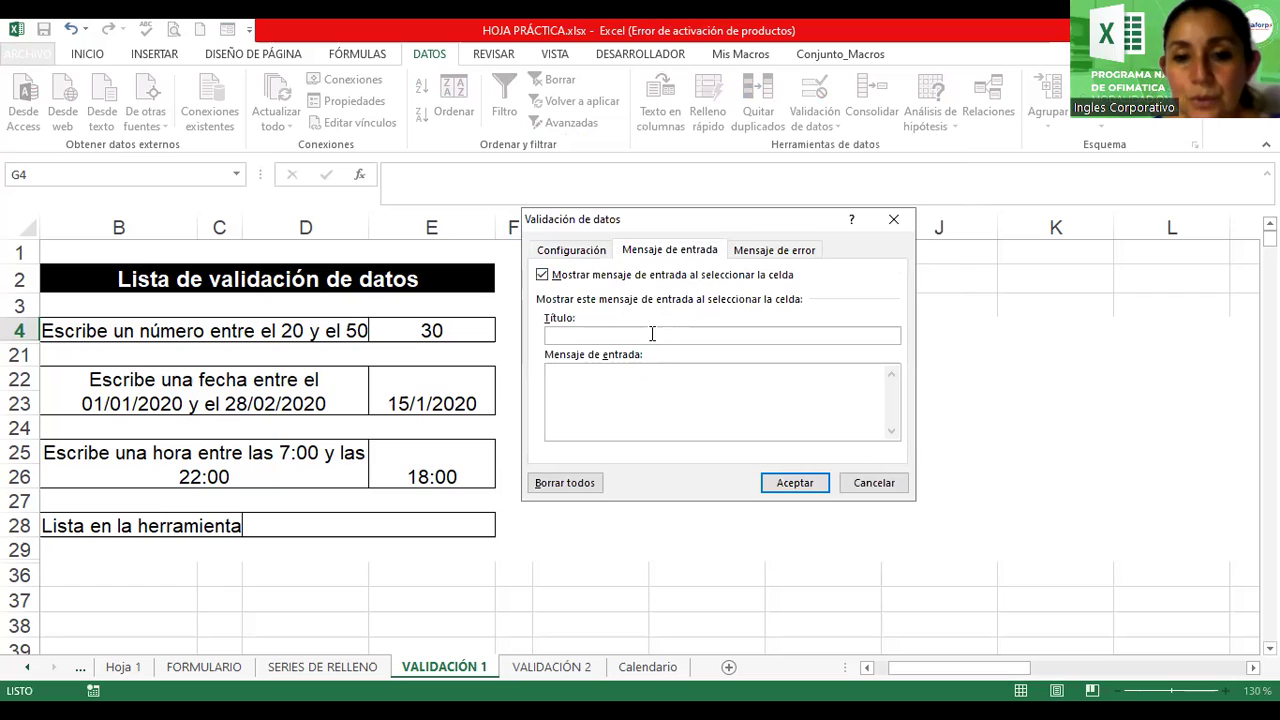
text(Nú)
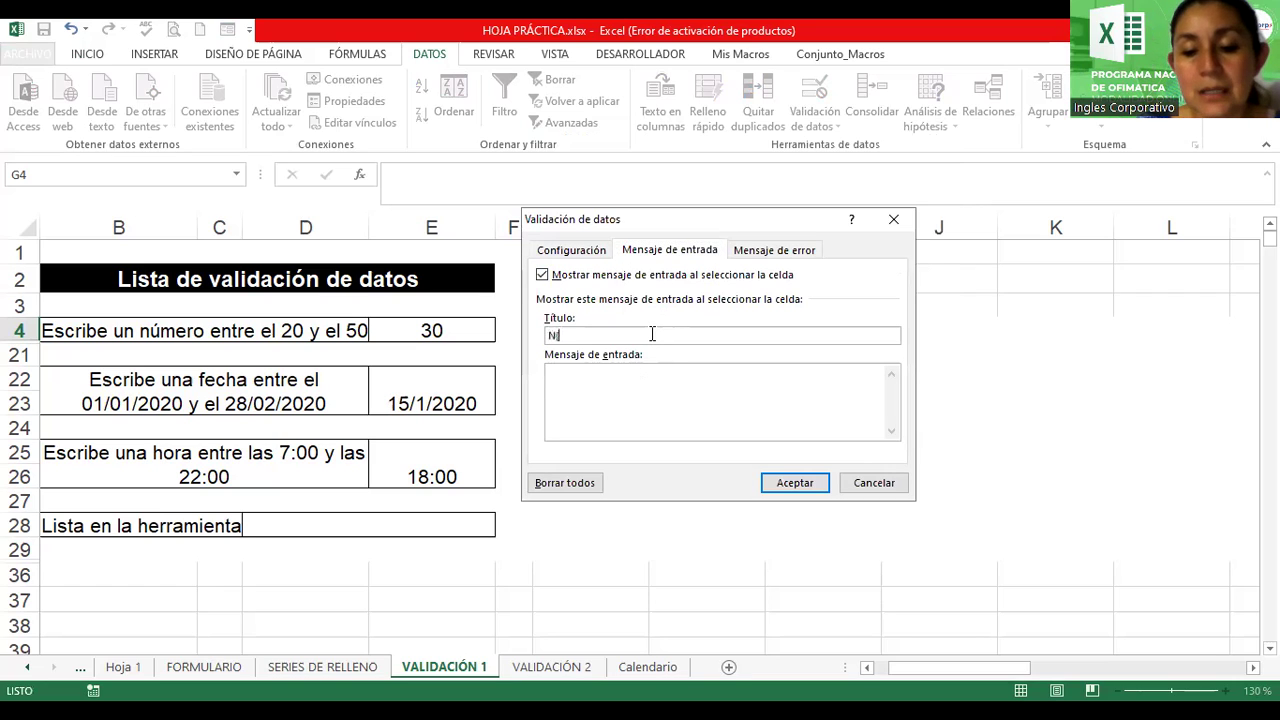
key(BackSpace)
key(BackSpace)
text(úmero)
click(614, 391)
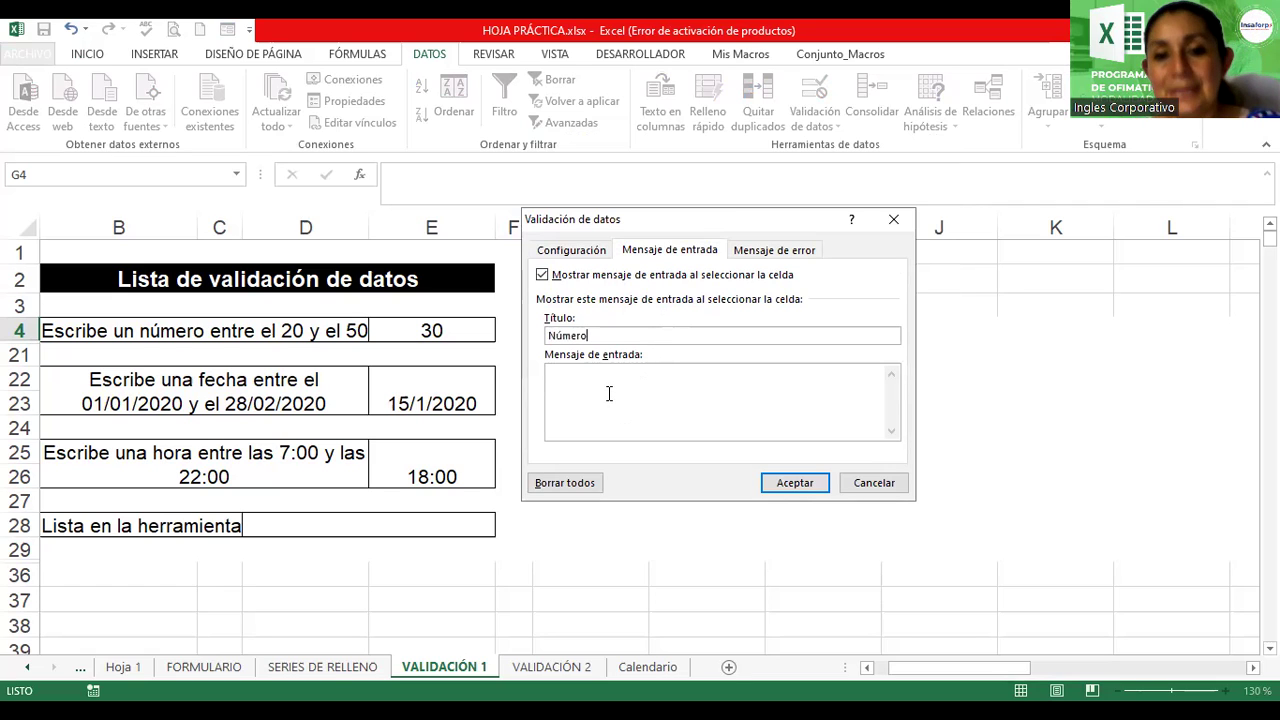
text(Ingrese los valores)
text(may)
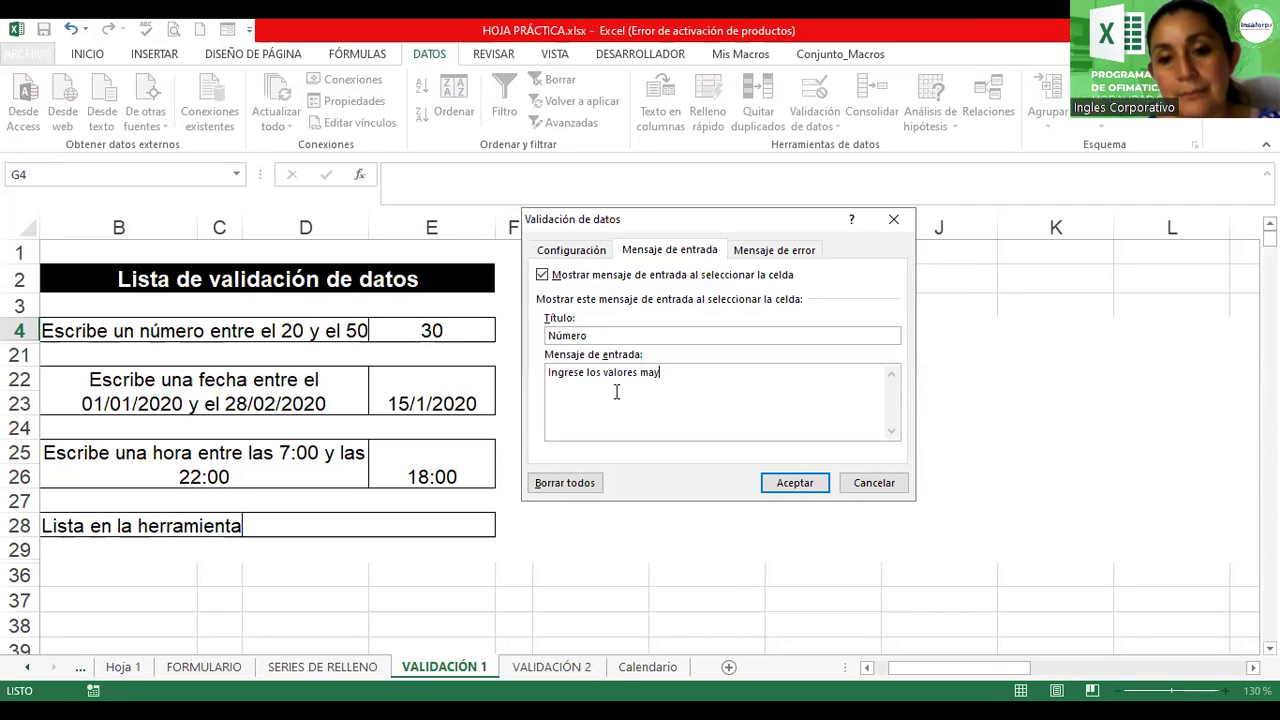
text(ores o iguales a 50)
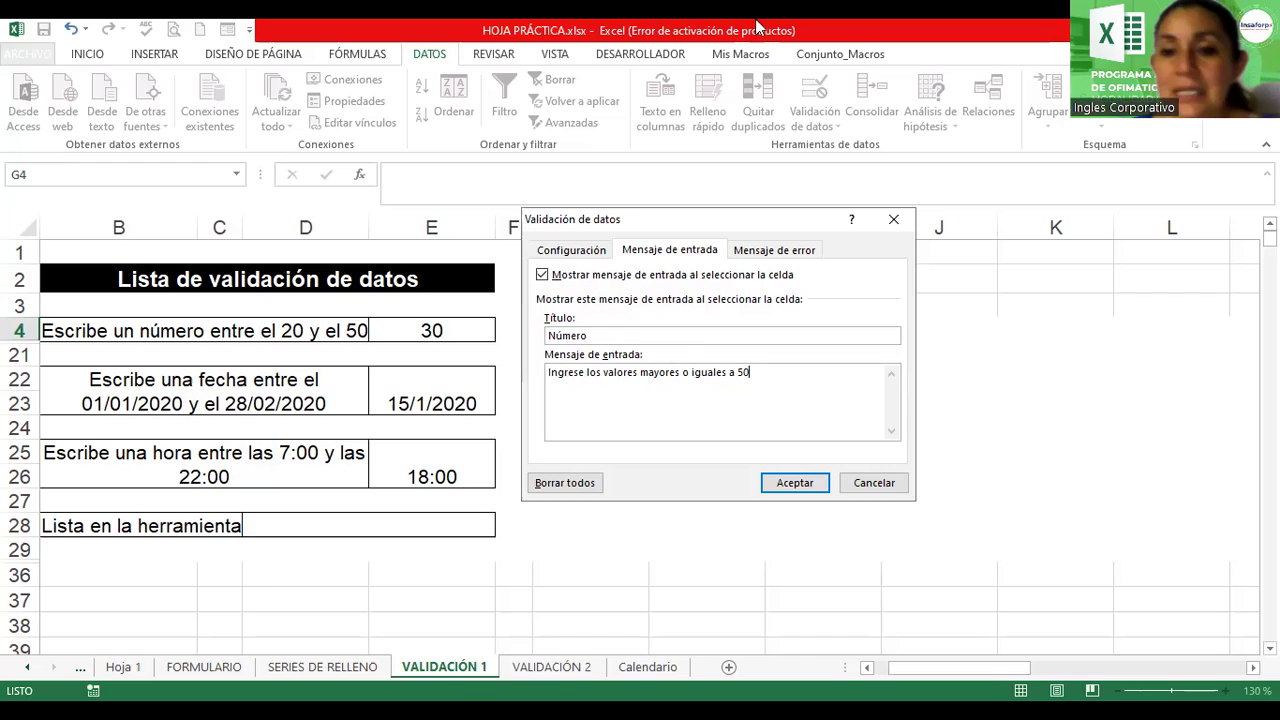
Set a Detener-style error alert titled 'Error Número' with message 'Dato ingreso inválido'
click(771, 252)
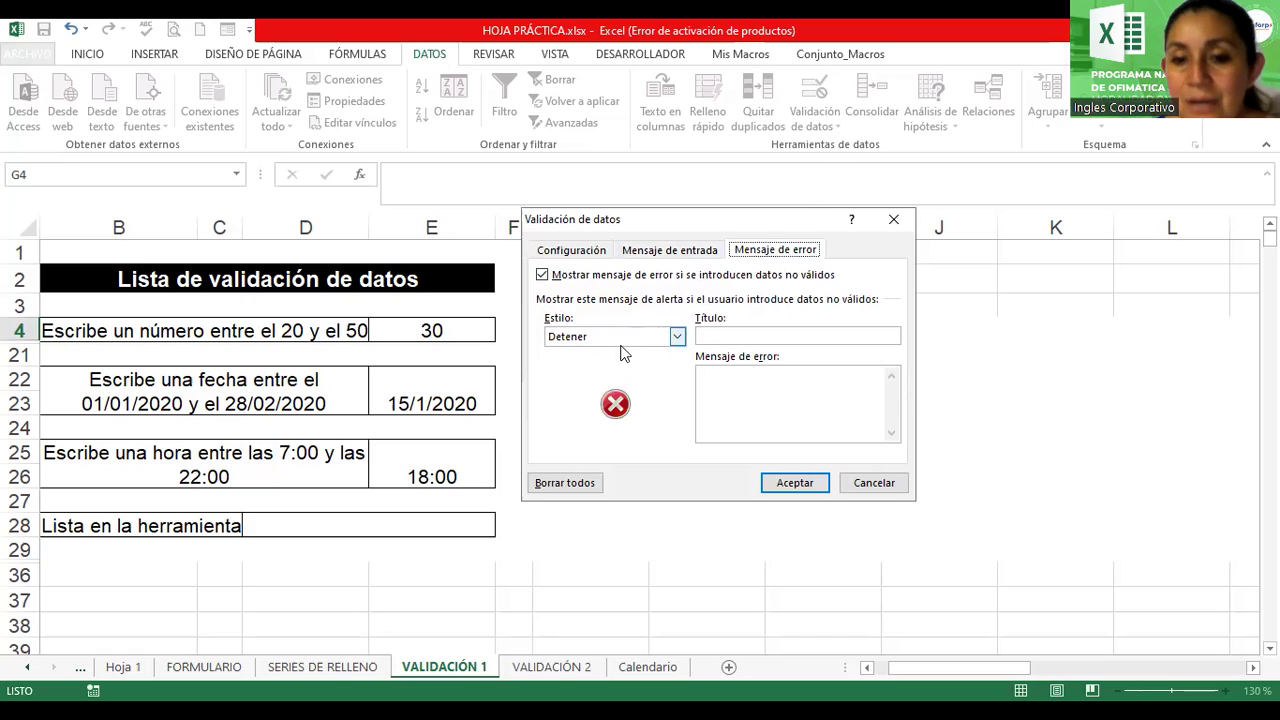
click(678, 338)
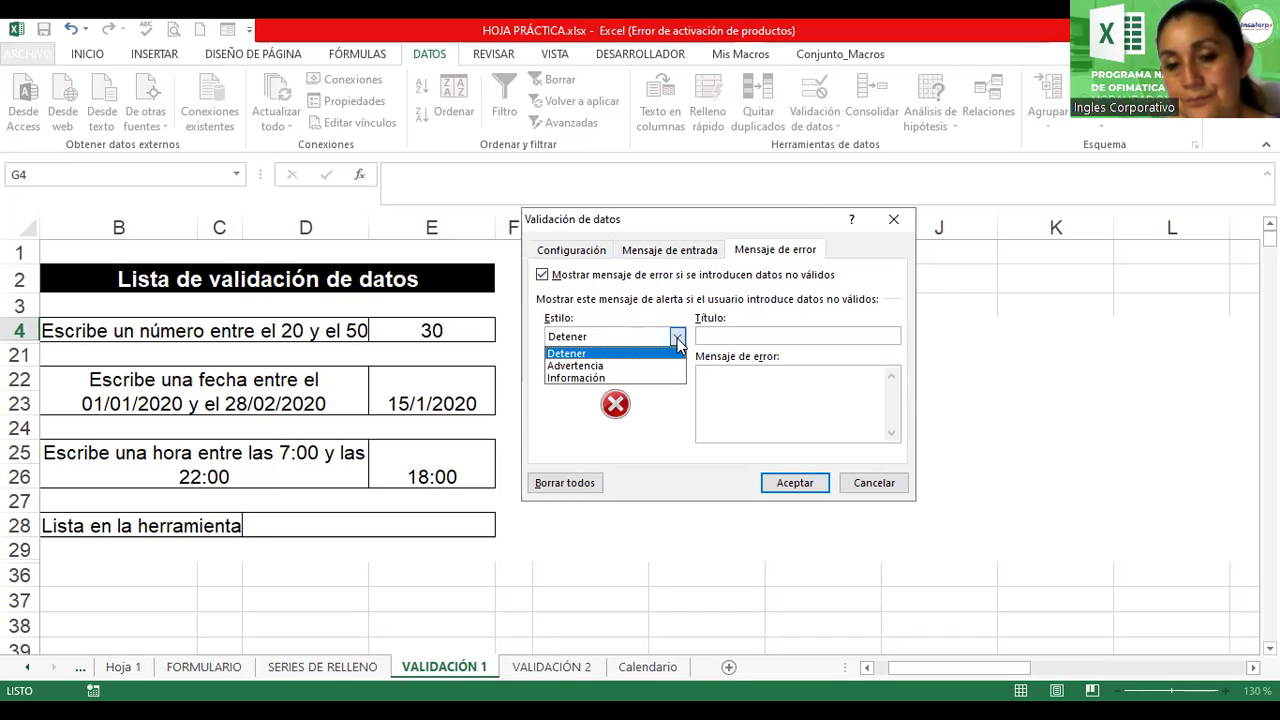
click(566, 355)
click(772, 334)
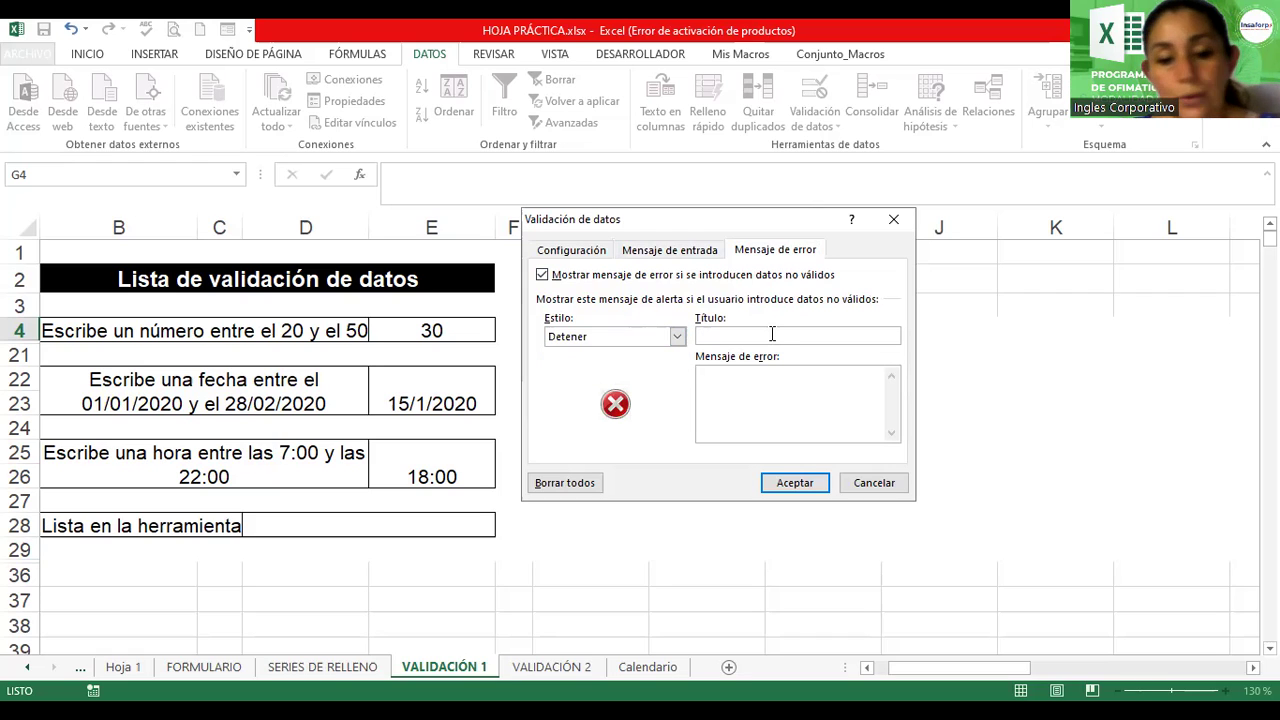
text(Eror)
key(BackSpace)
text(ror Ni)
key(BackSpace)
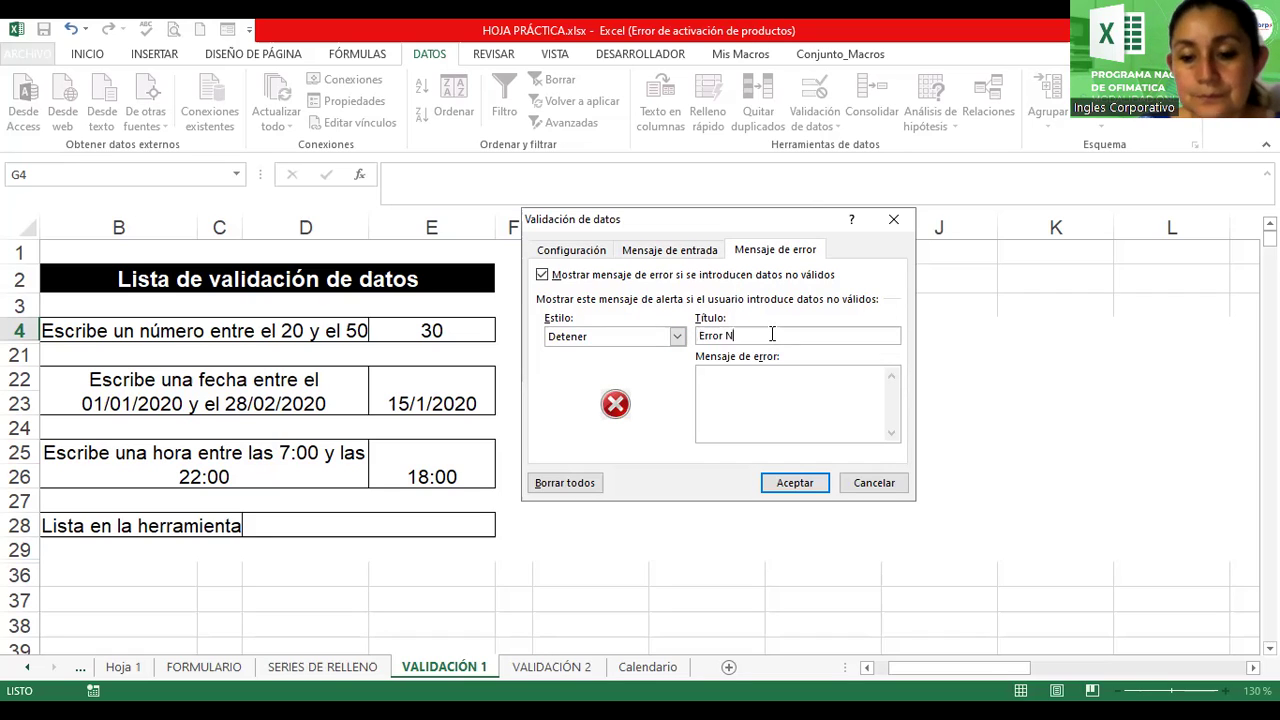
text(úmero)
click(733, 384)
text(Dato ingreso i)
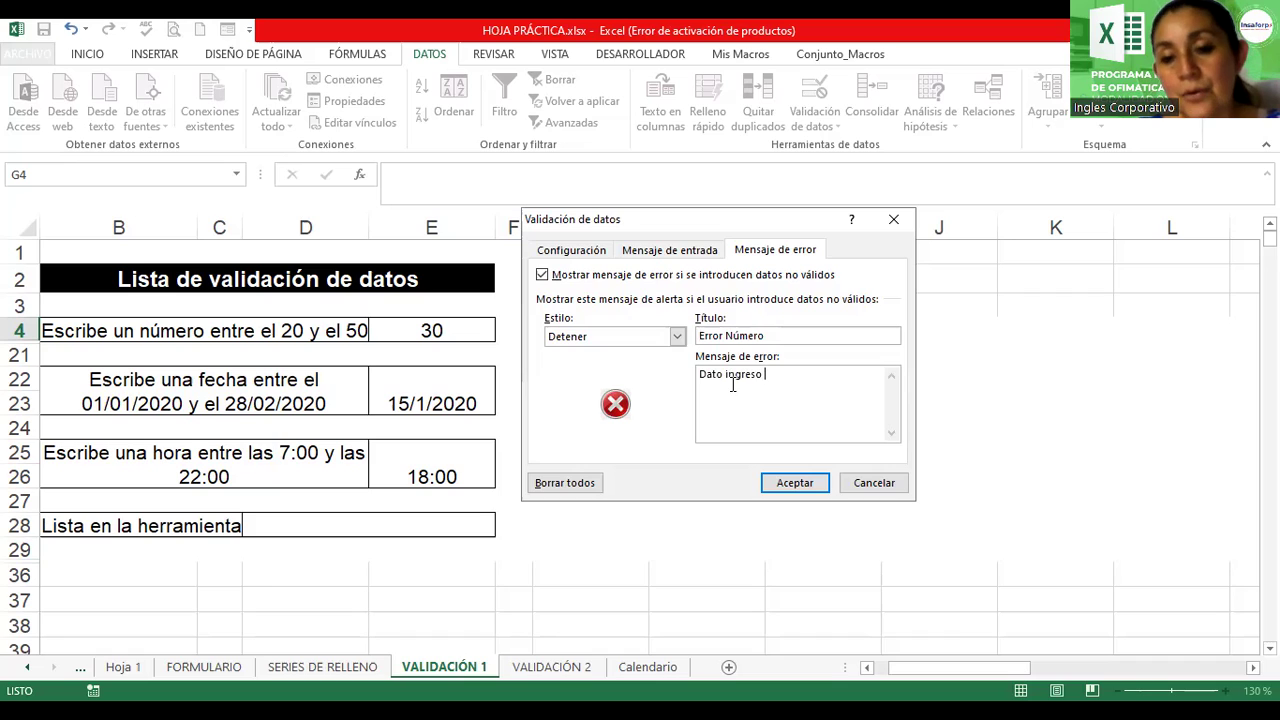
text(nválido)
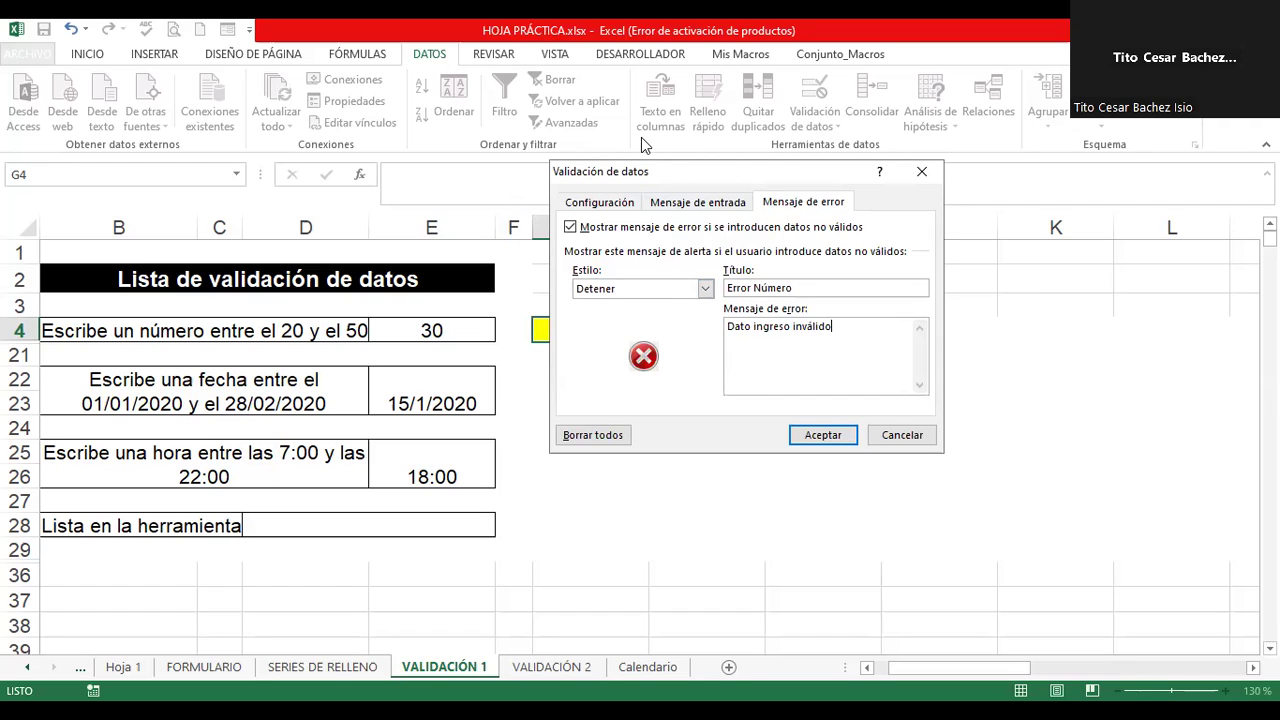
click(676, 206)
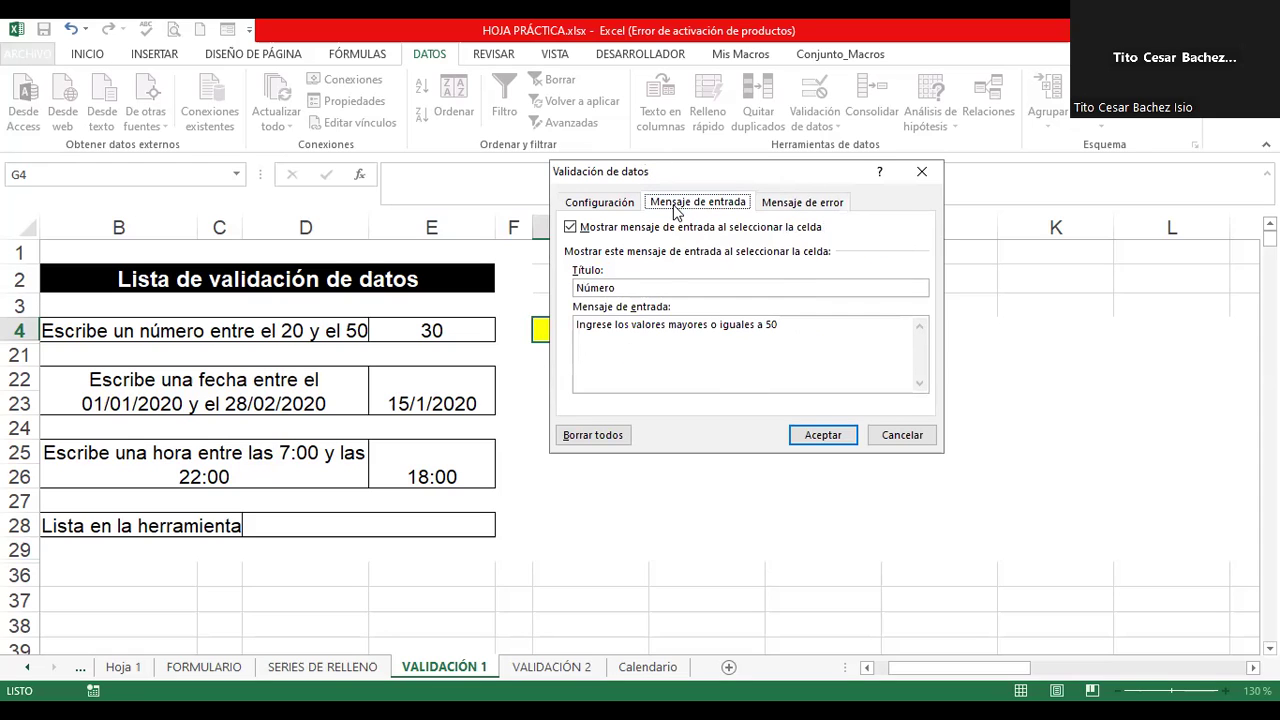
click(606, 204)
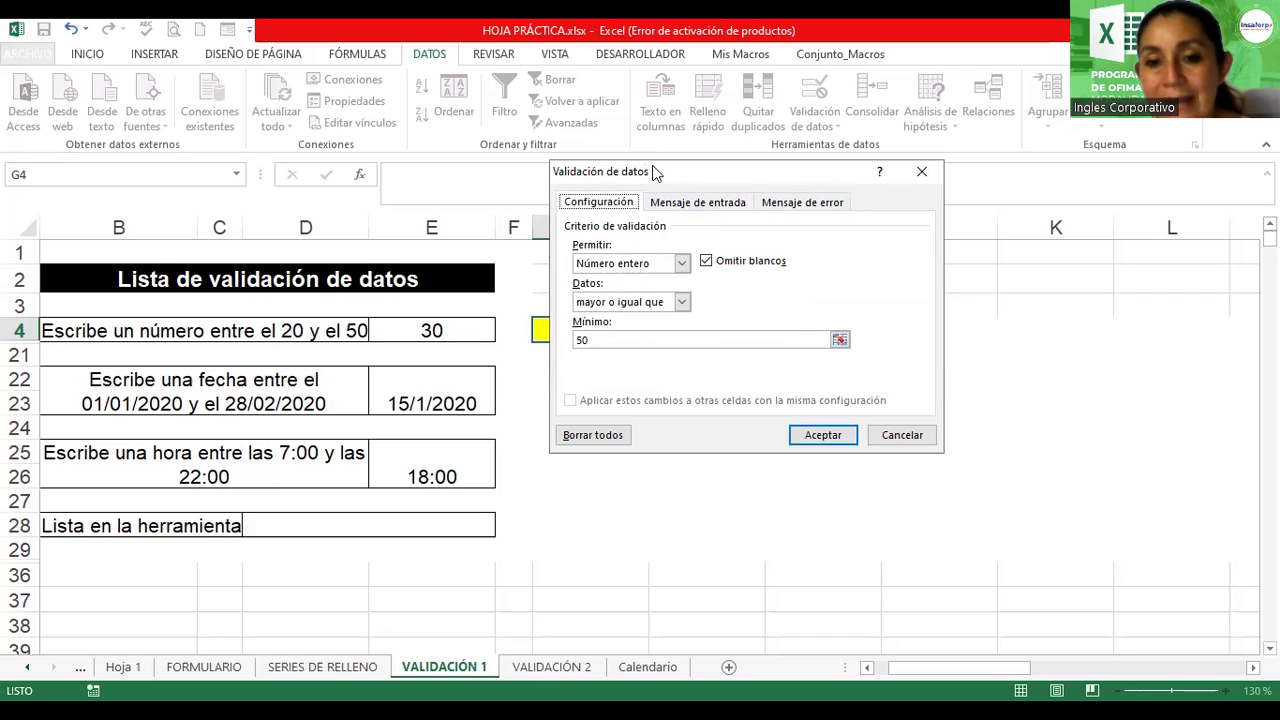
drag(655, 172, 810, 229)
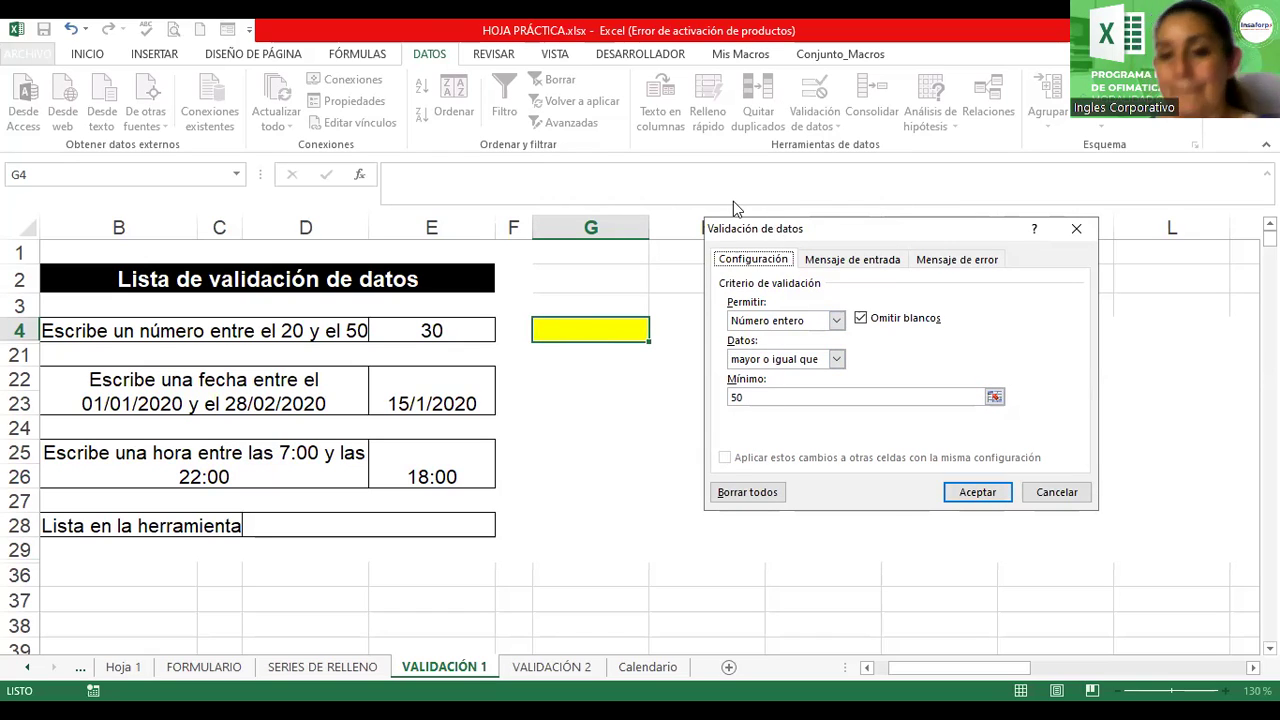
drag(779, 225, 733, 201)
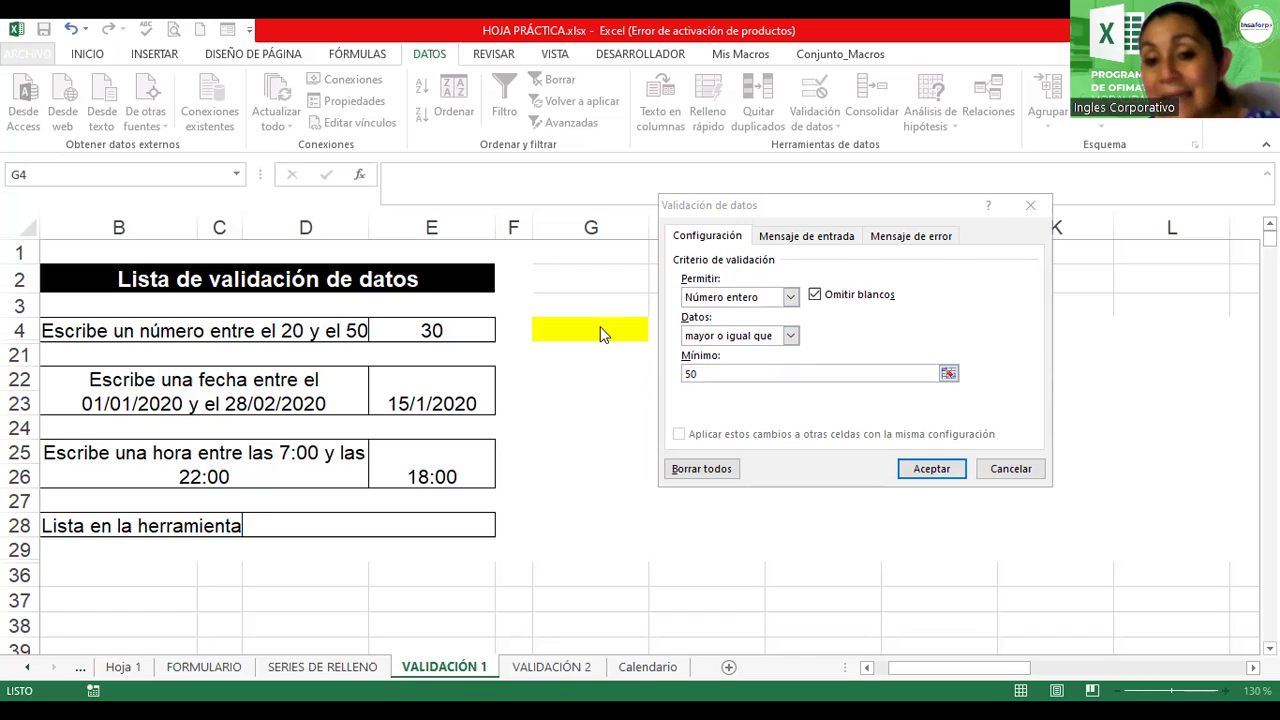
Review G4's Número input message, then list the Detener, Advertencia and Información error styles
click(818, 240)
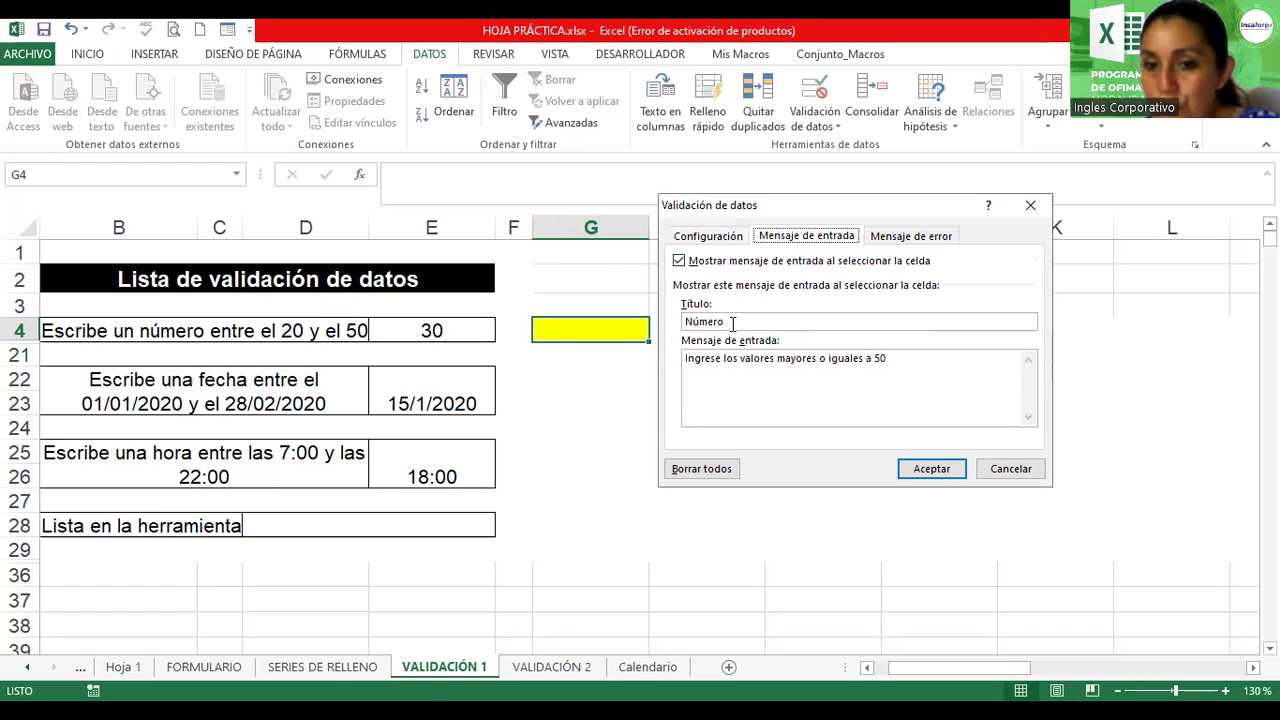
click(834, 400)
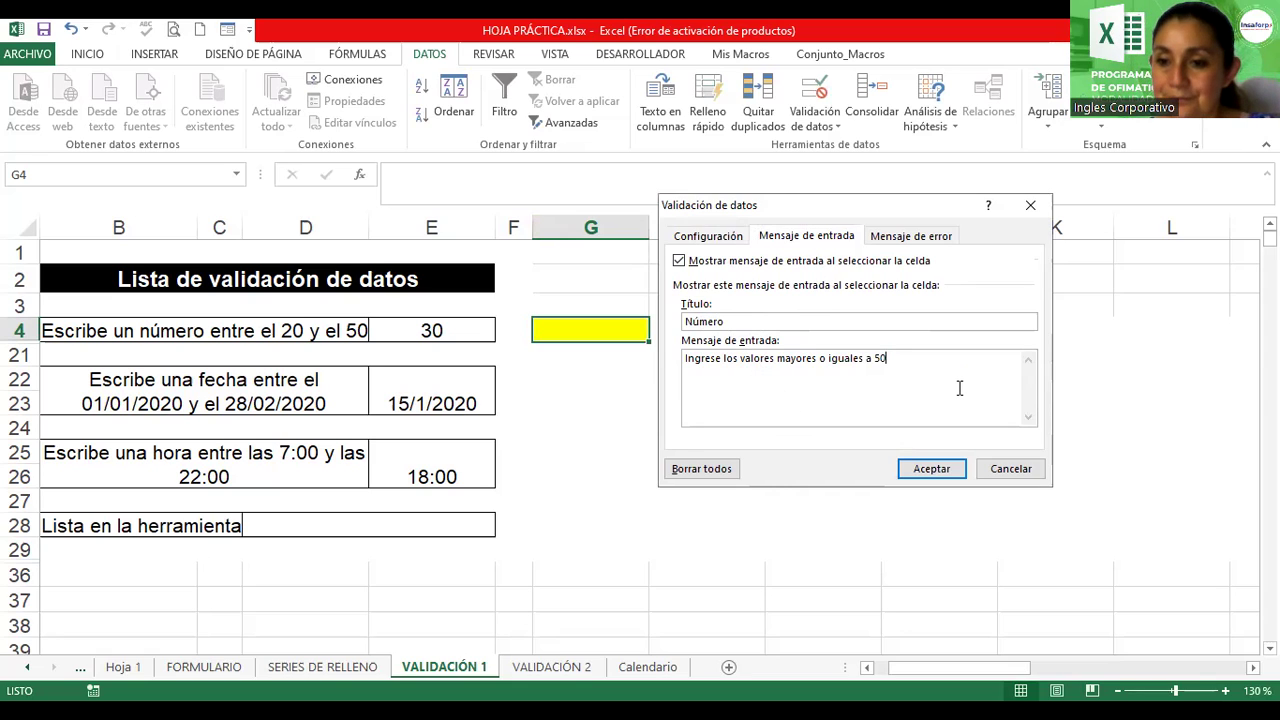
click(917, 240)
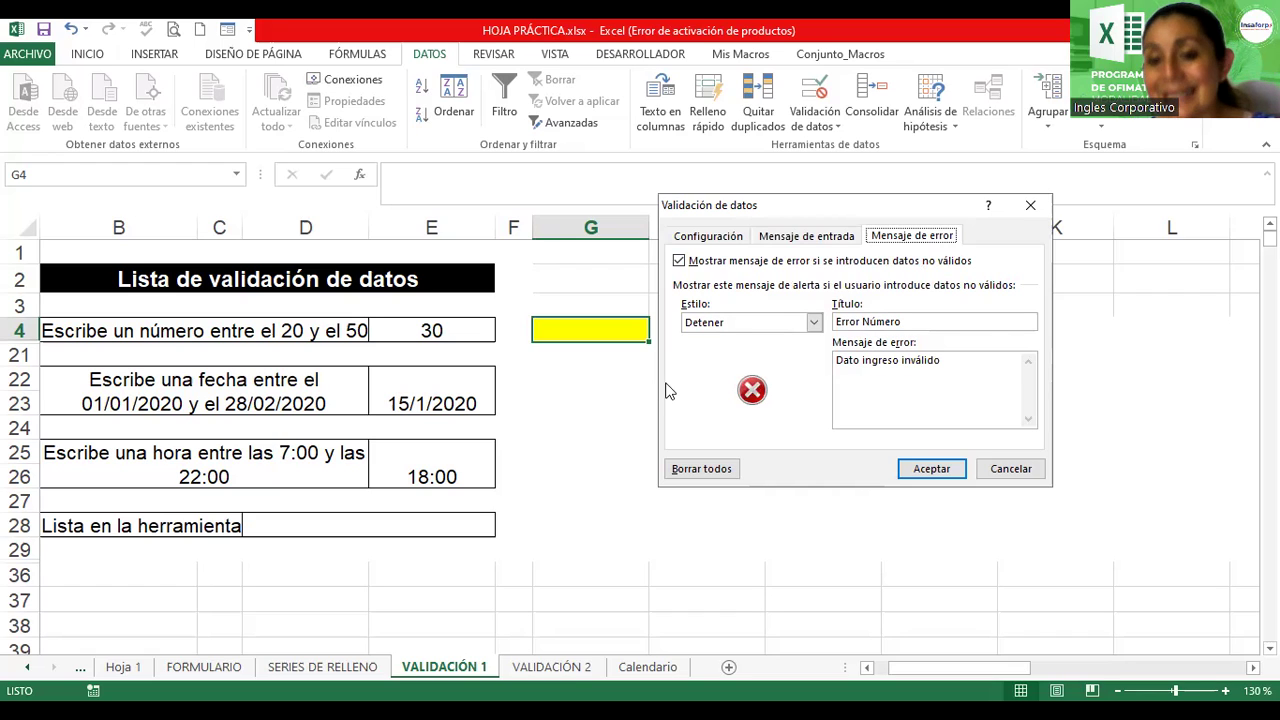
click(748, 322)
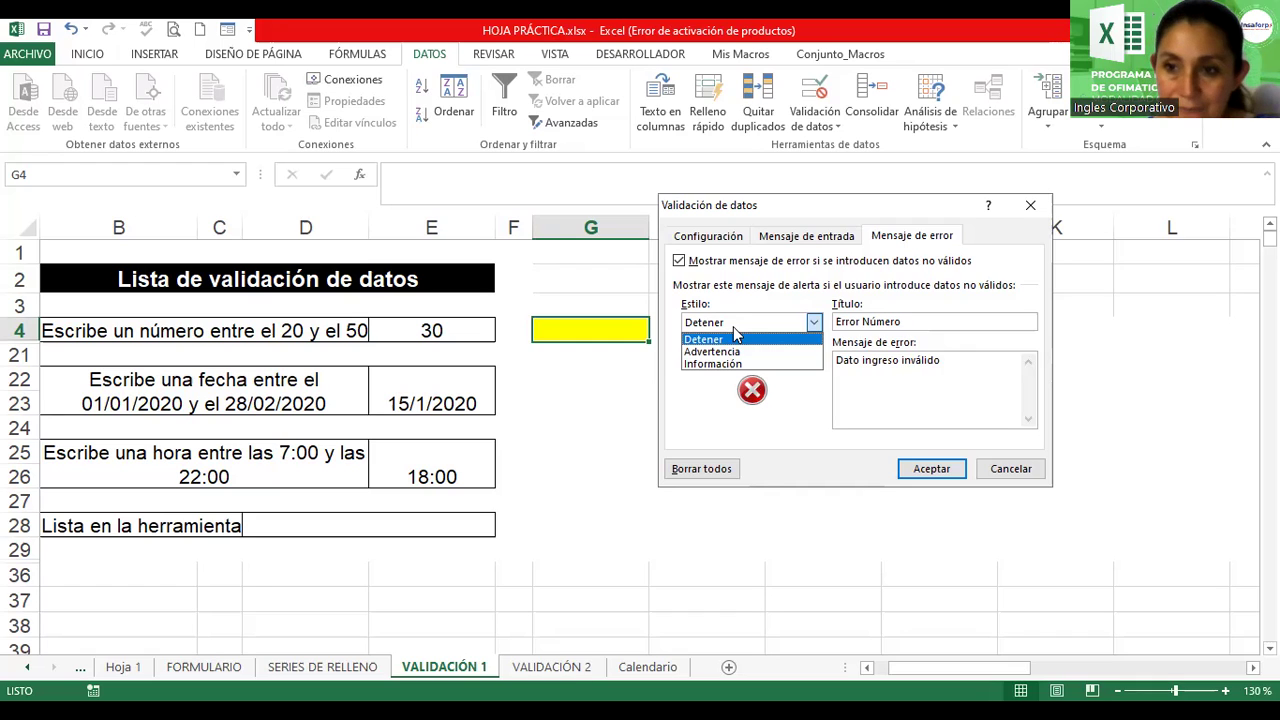
Keep the Detener style, correct G4's error message to 'Dato ingresado inválido', and apply it
click(745, 238)
click(893, 240)
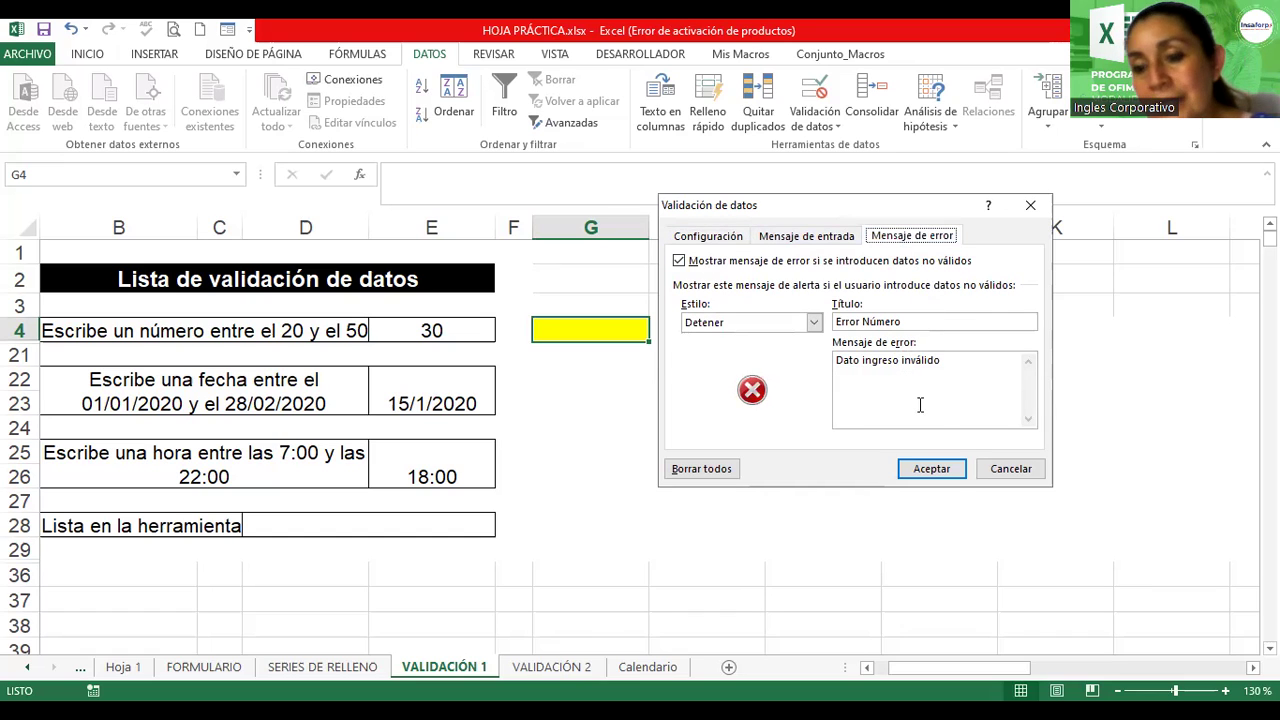
click(891, 360)
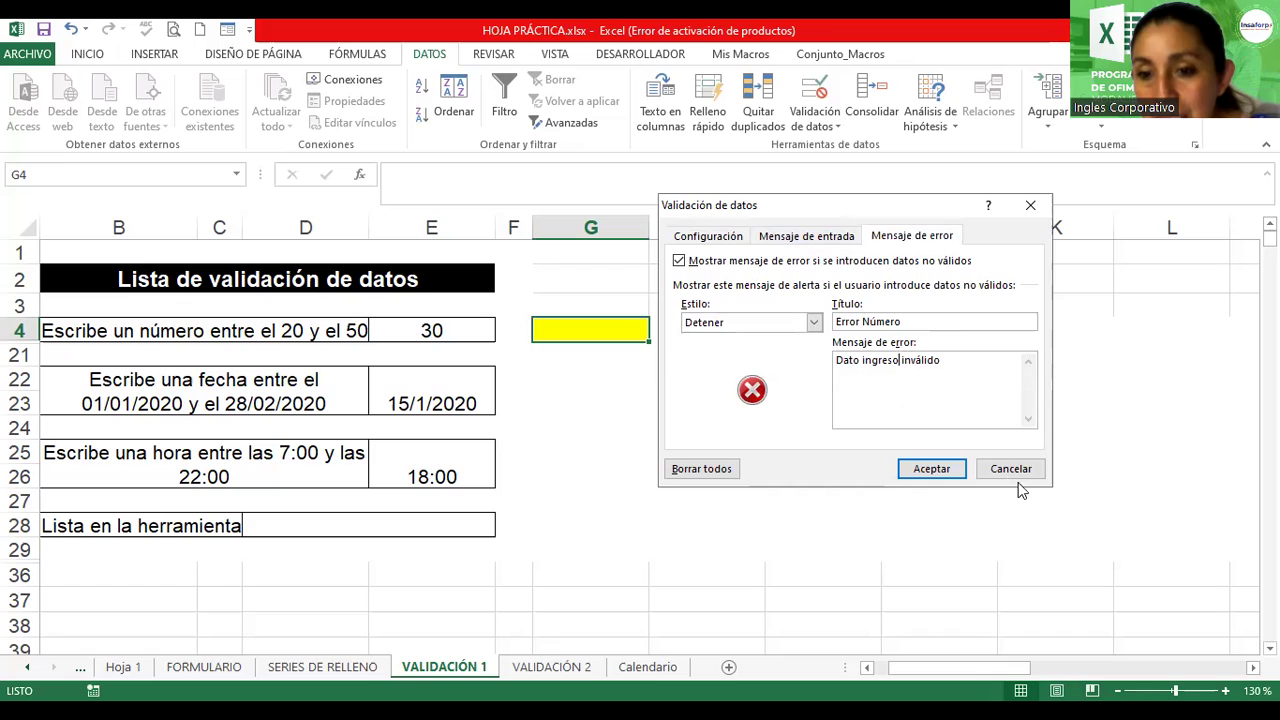
key(BackSpace)
text(ado)
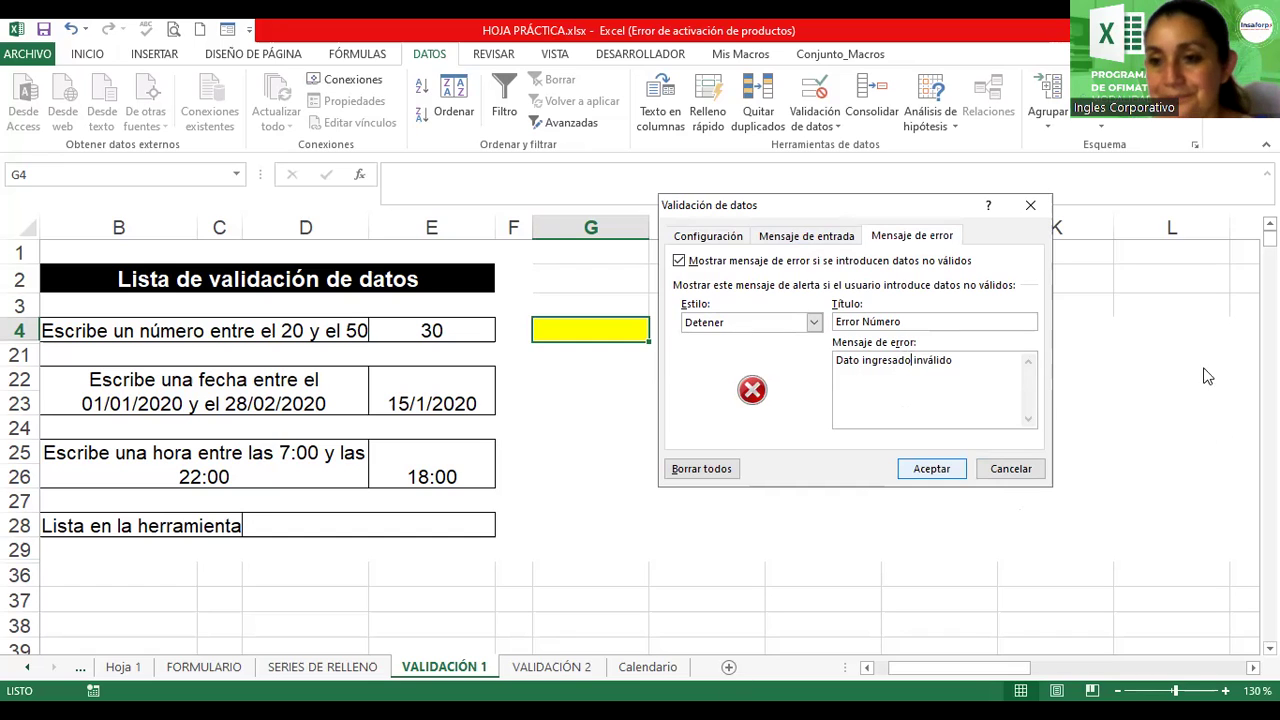
click(927, 470)
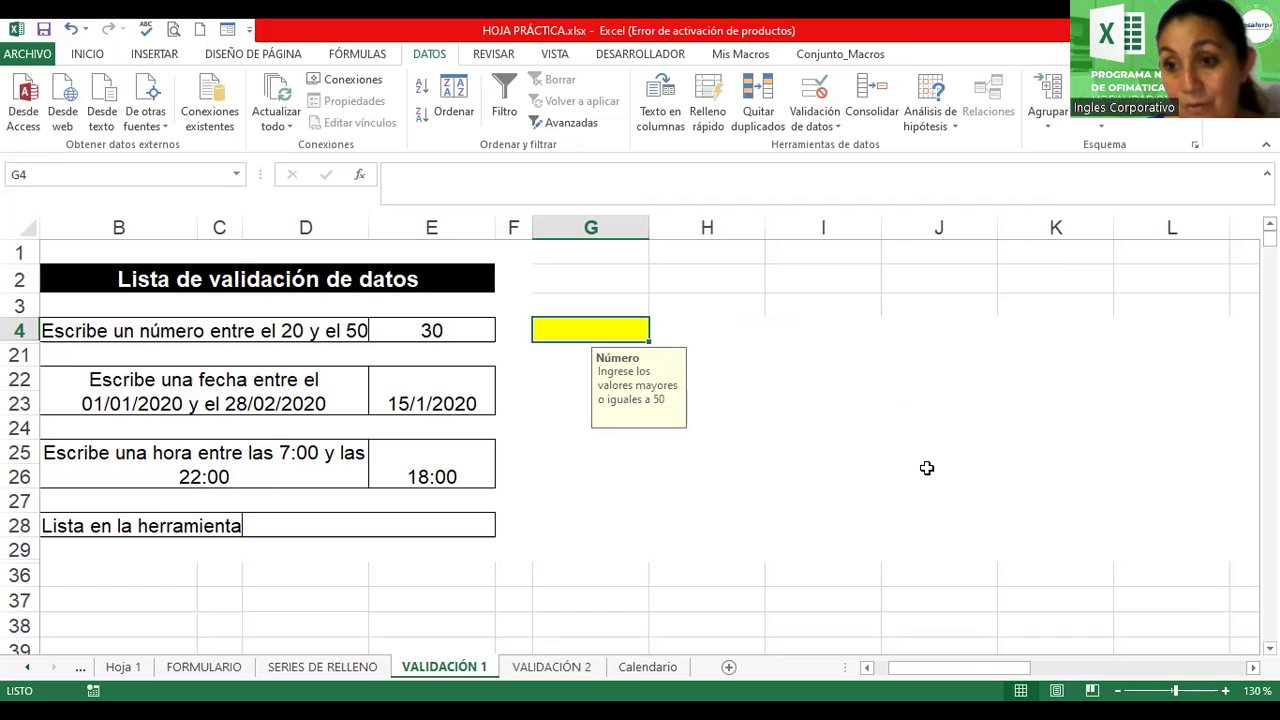
key(Right)
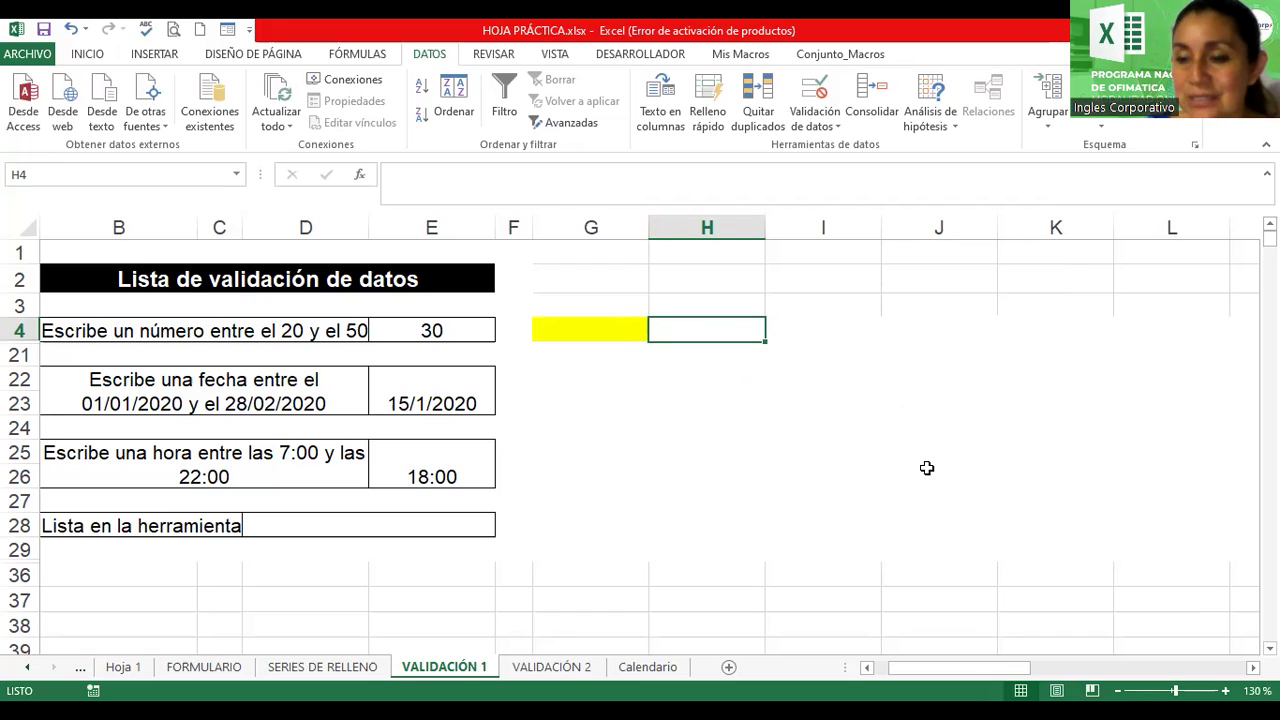
key(Right)
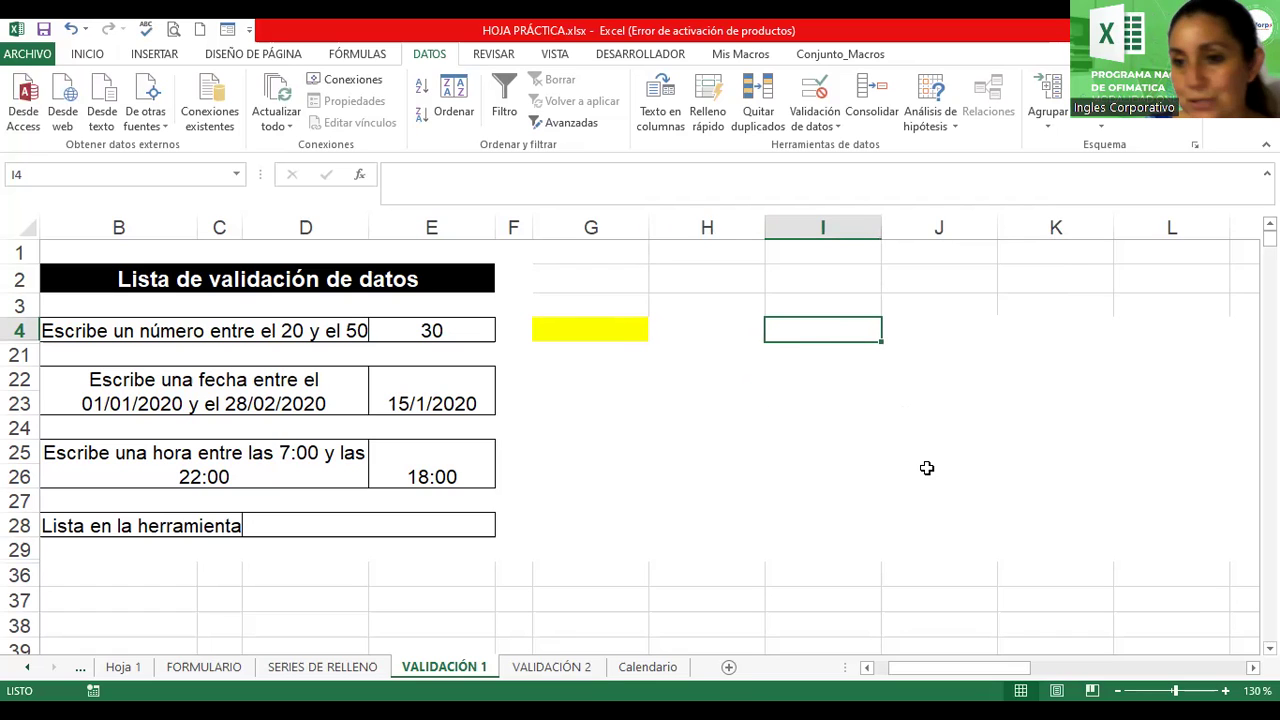
key(Right)
key(Down)
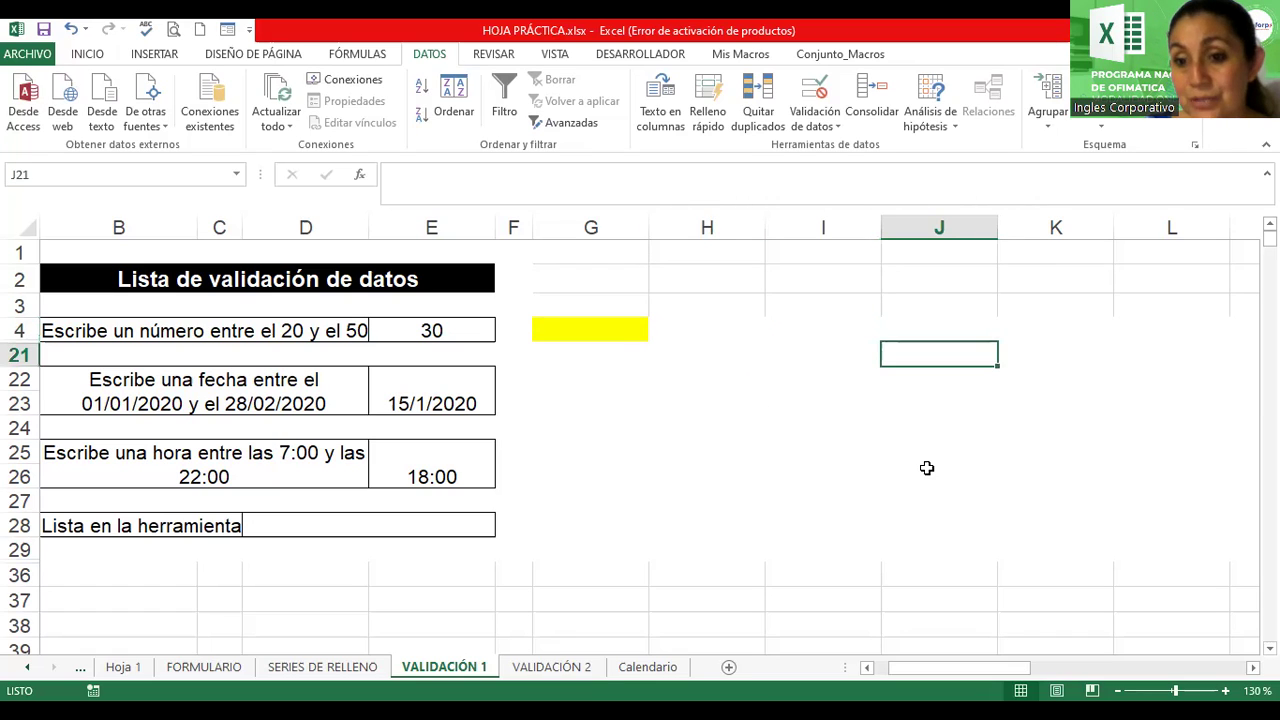
key(Down)
key(Down)
key(Left)
key(Left)
key(Left)
key(Left)
key(Right)
key(Right)
key(Down)
key(Down)
key(Down)
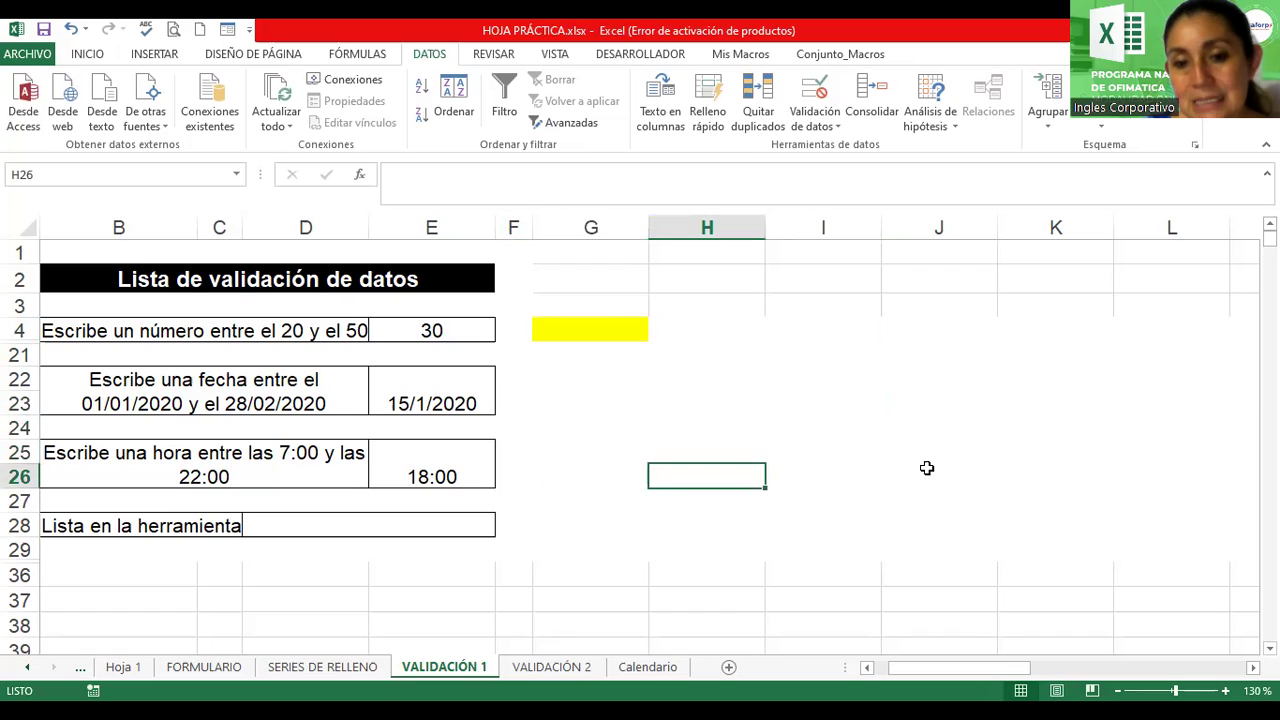
key(Left)
key(Left)
key(Down)
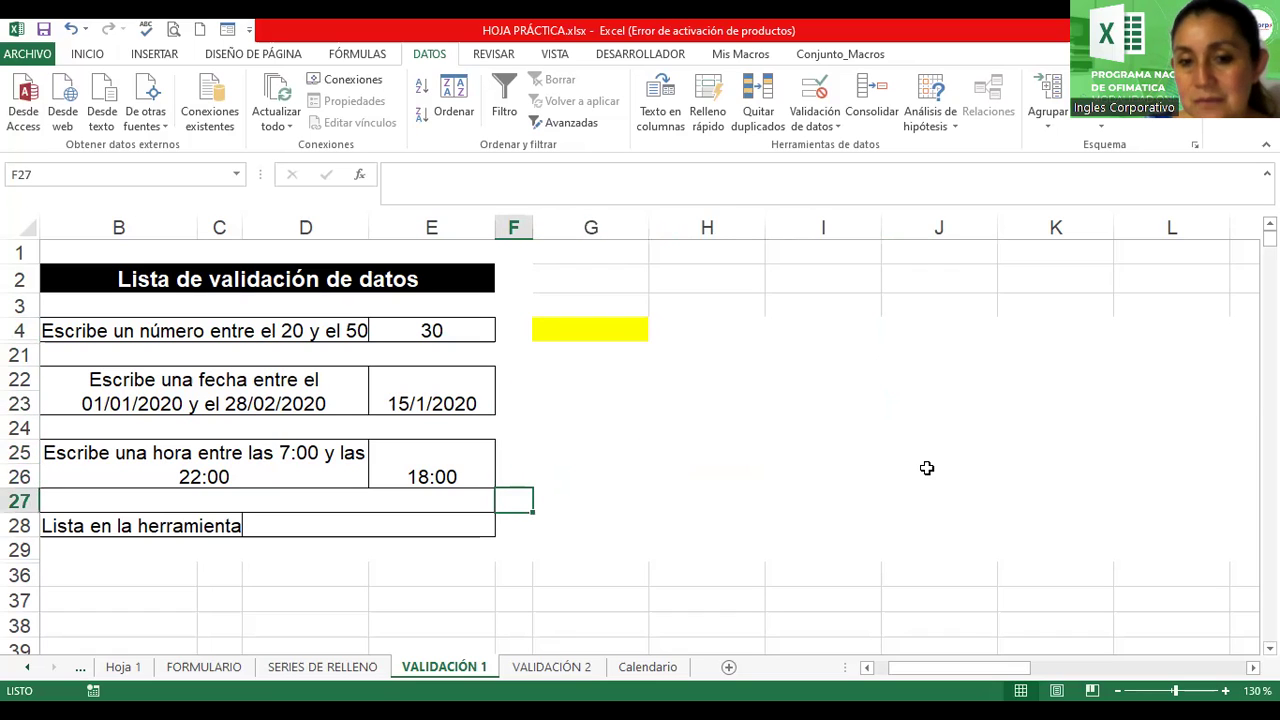
key(Up)
key(Up)
key(Up)
key(Up)
key(Right)
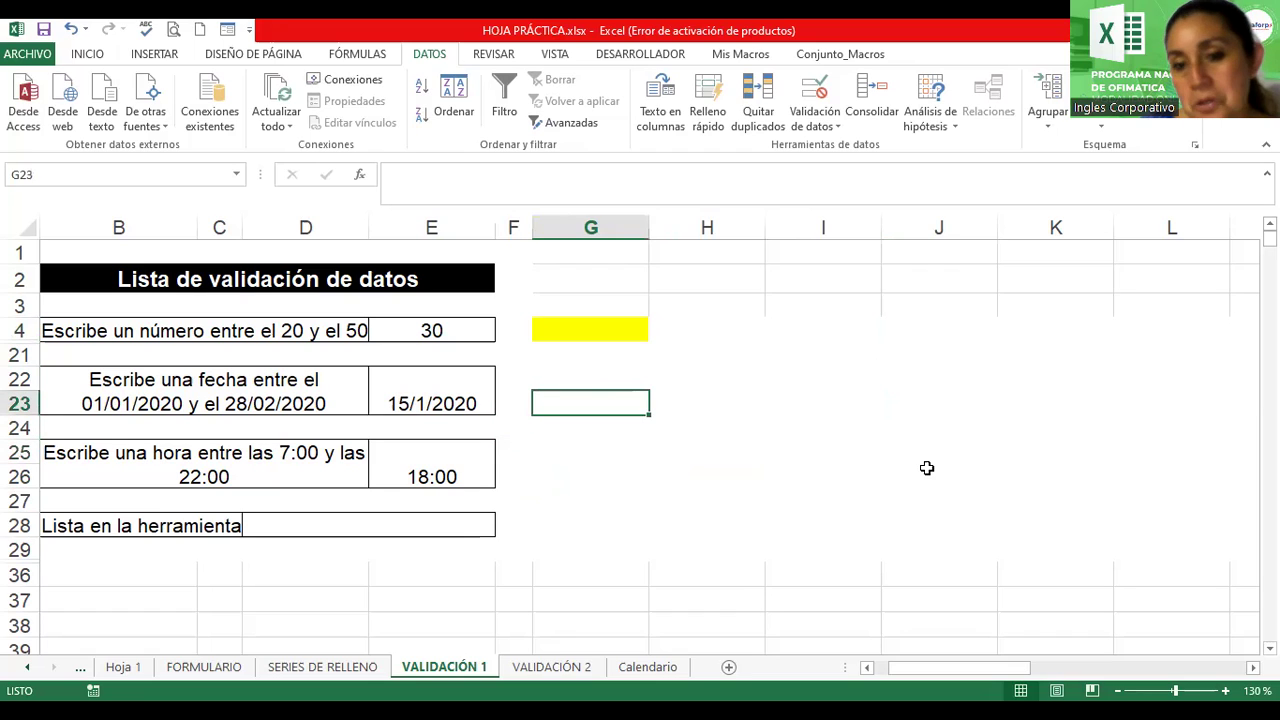
key(Right)
key(Up)
key(Up)
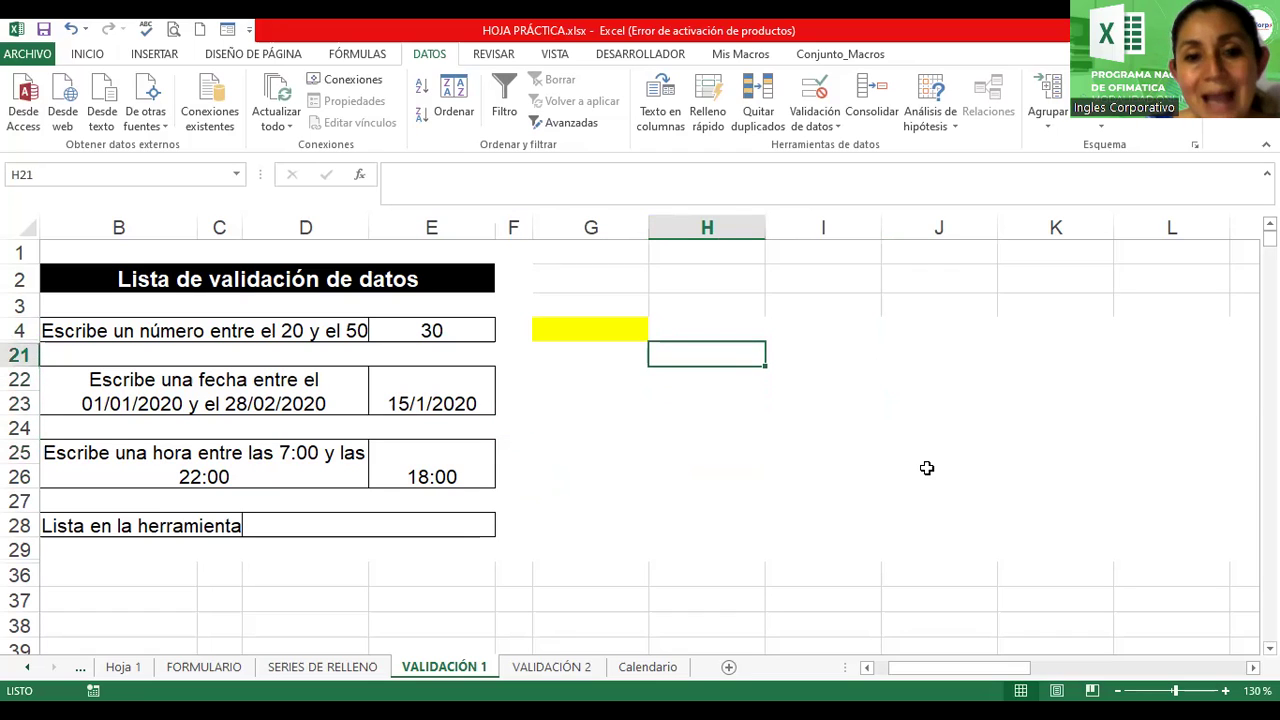
key(Up)
key(Left)
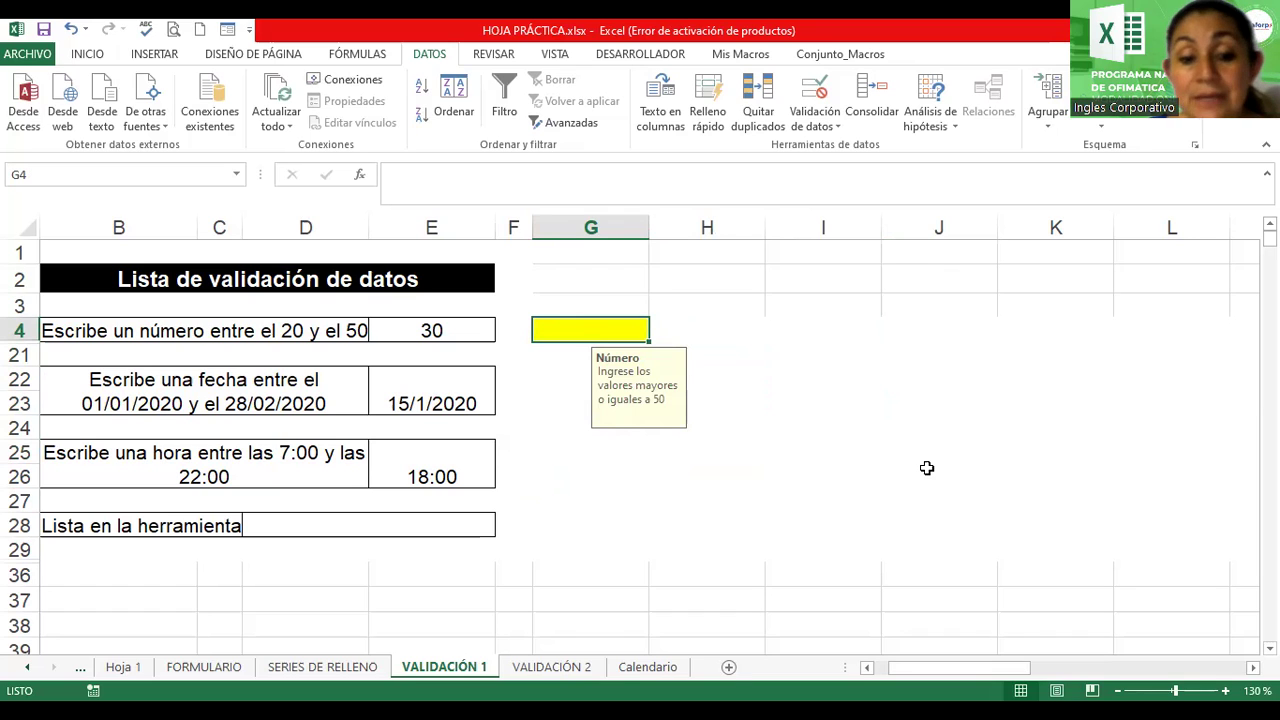
Test G4 with 45 and 40, both rejected, then discard the invalid entry
text(45)
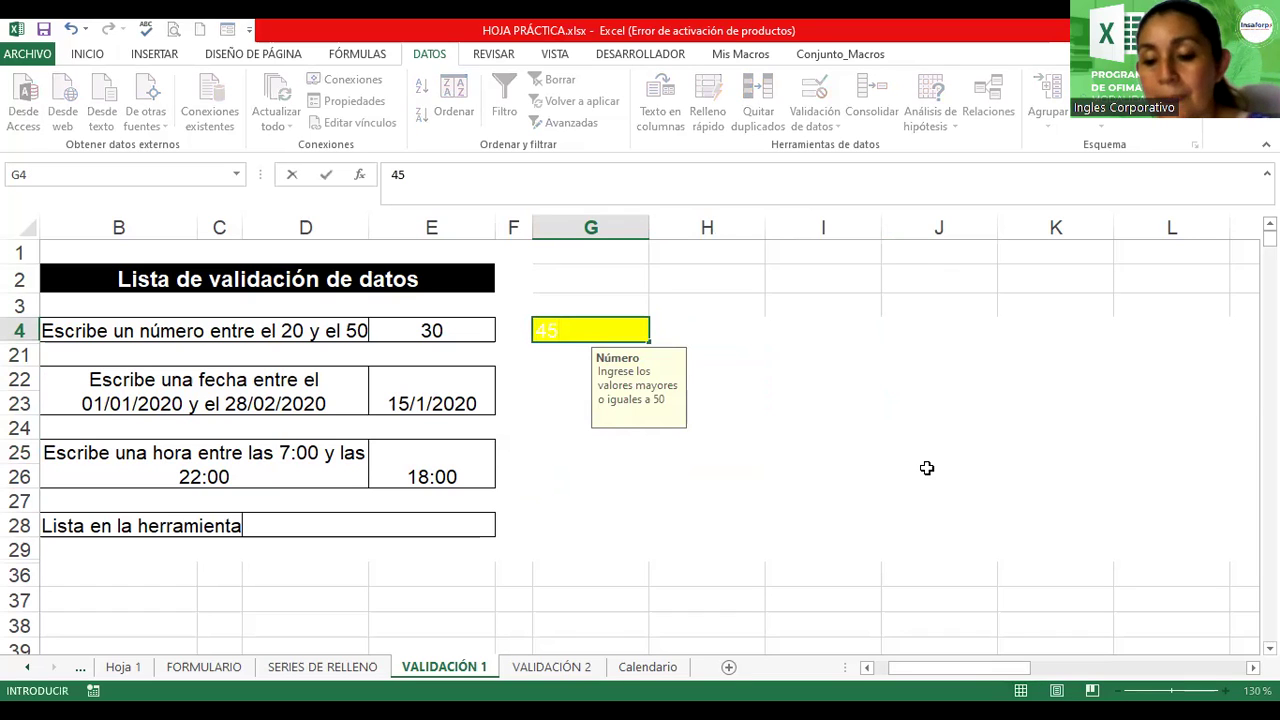
key(Return)
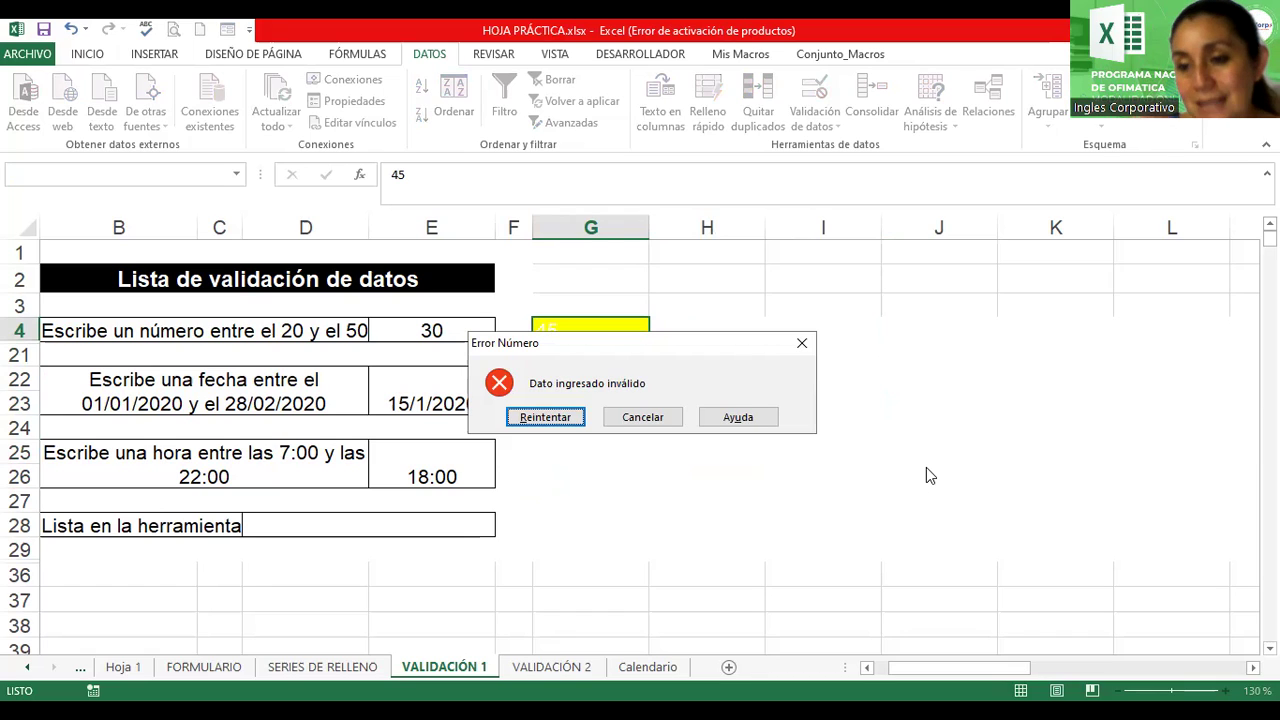
click(547, 417)
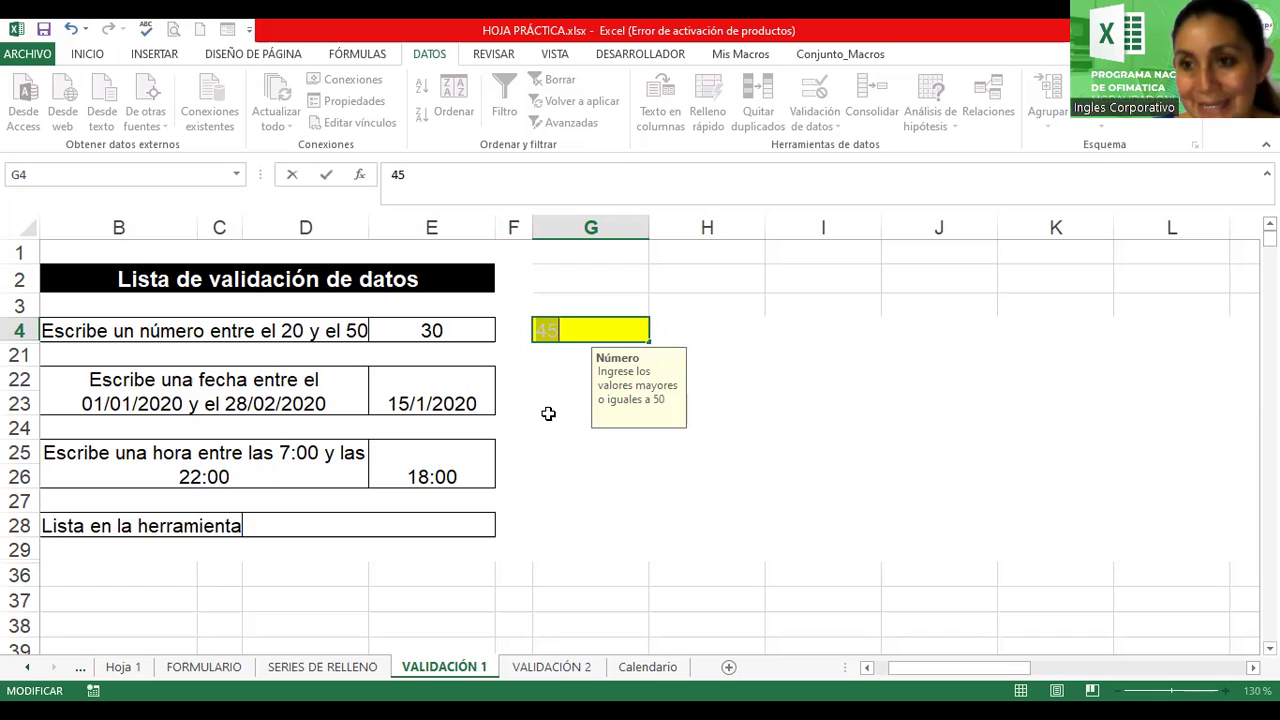
text(40)
key(Return)
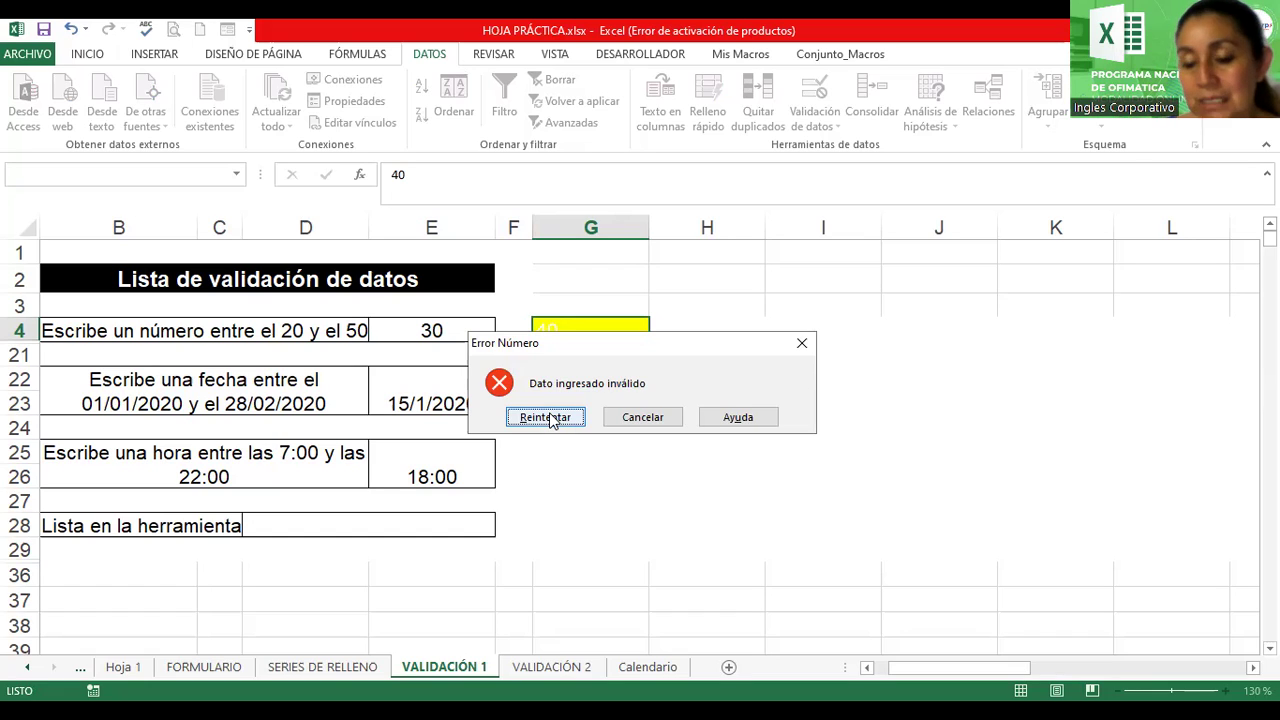
key(Tab)
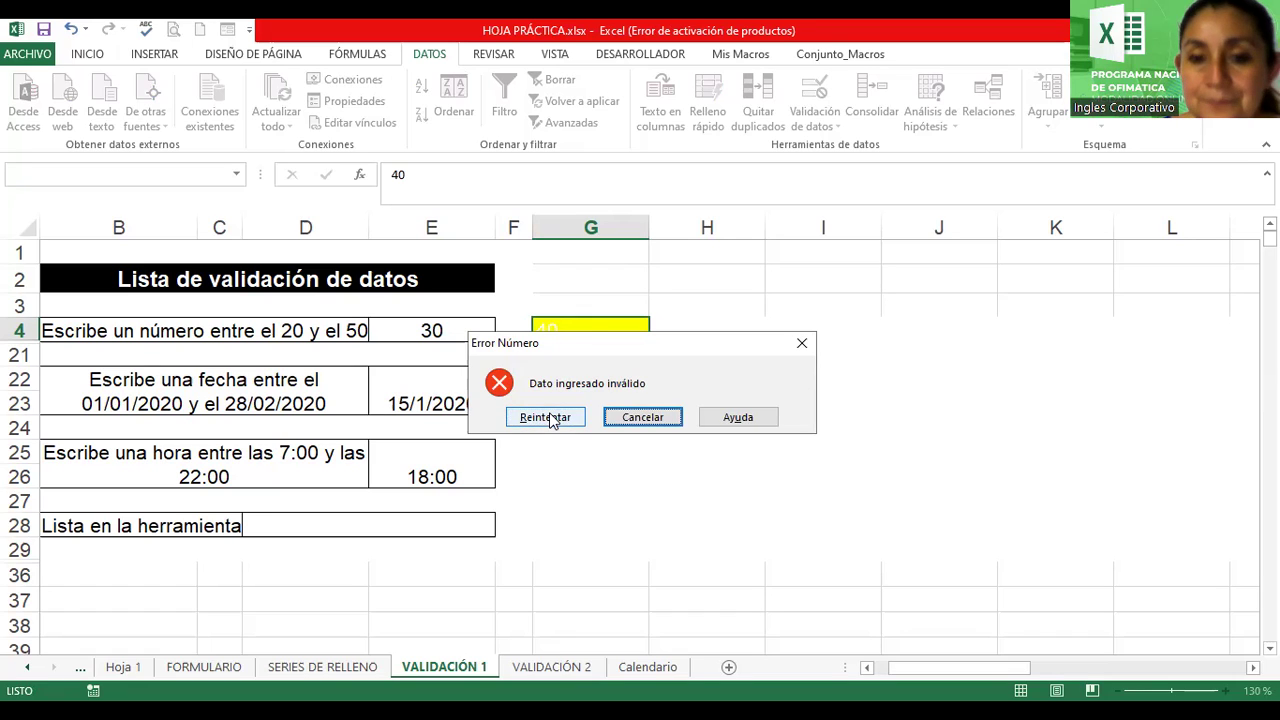
key(Return)
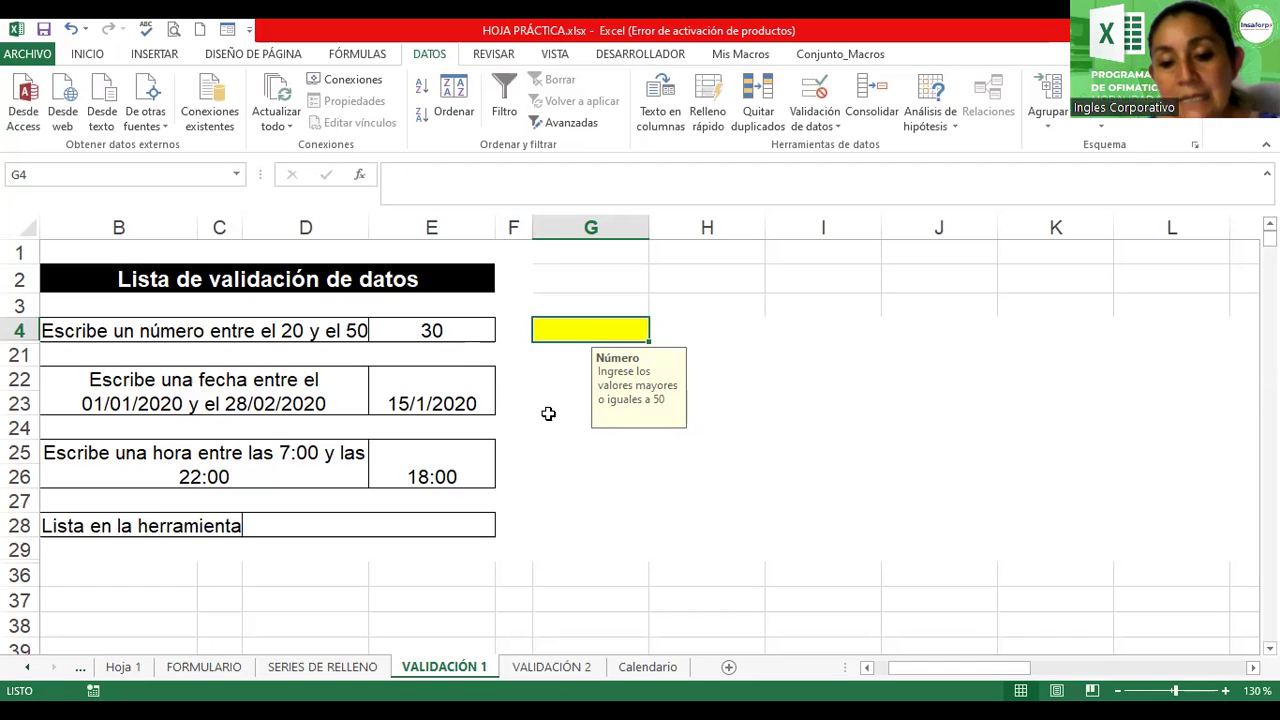
Enter the valid value 80 in G4 and format it red and centred
text(80)
key(Return)
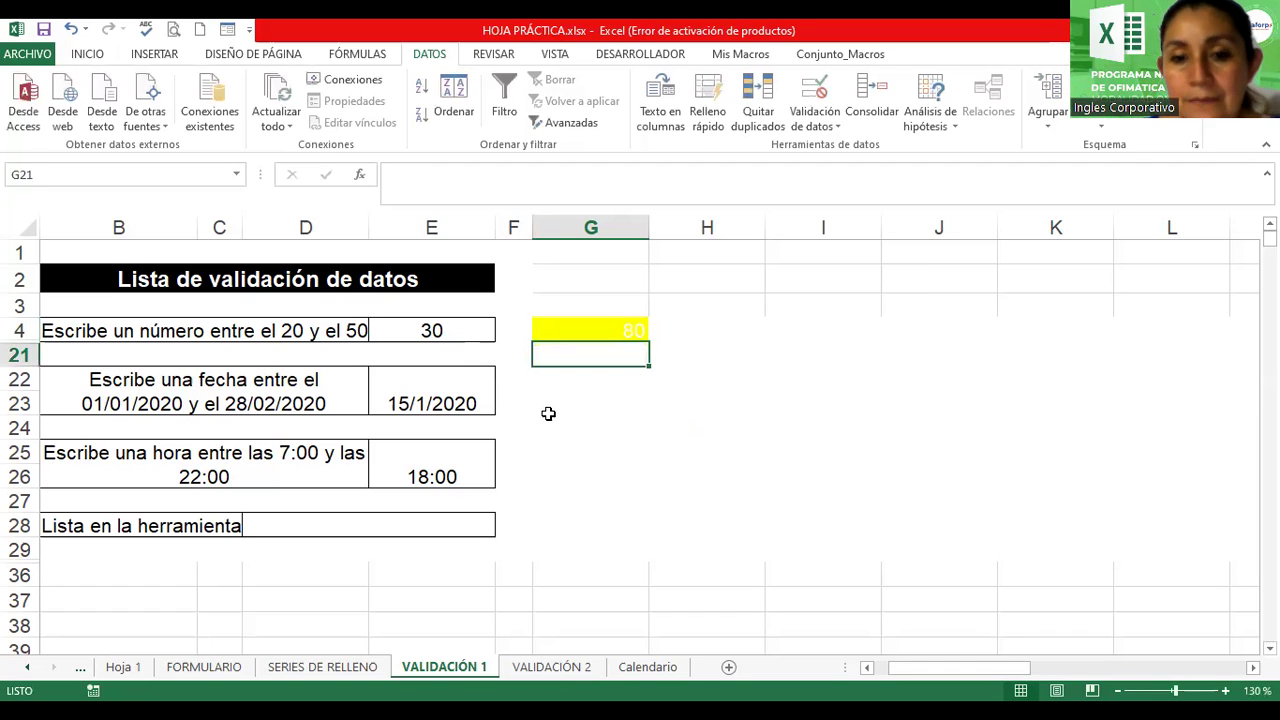
key(Up)
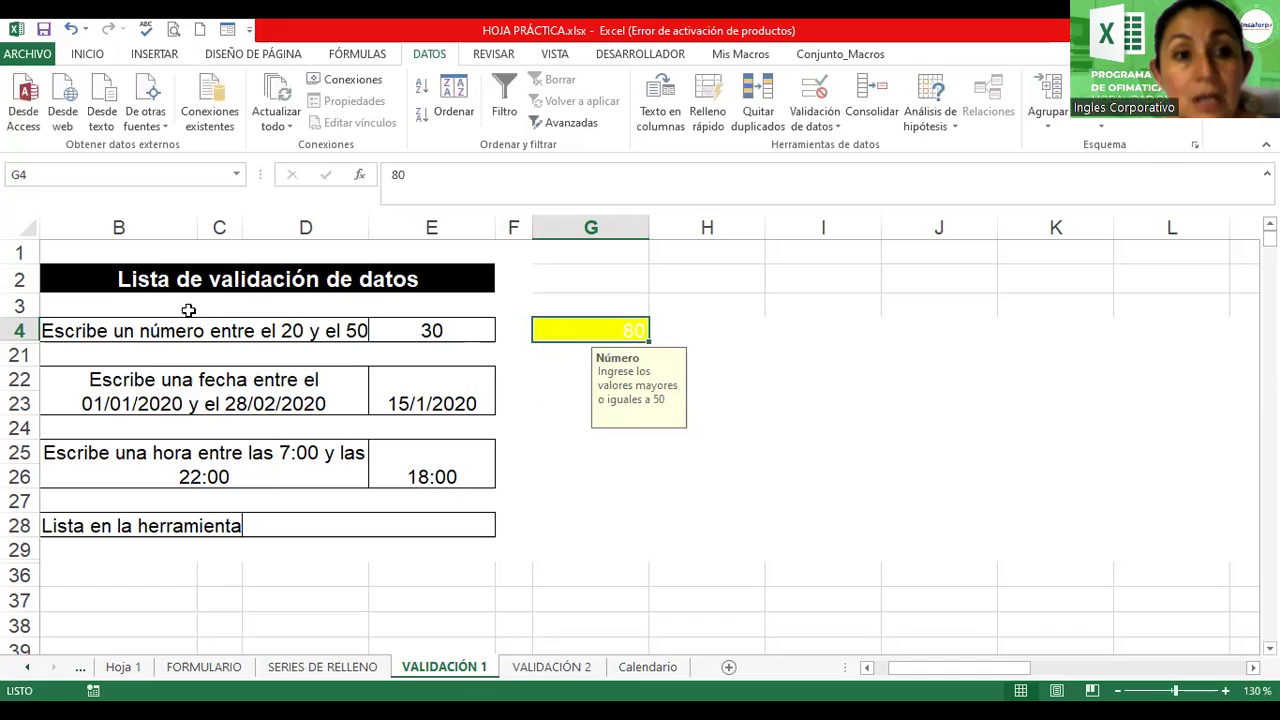
click(92, 56)
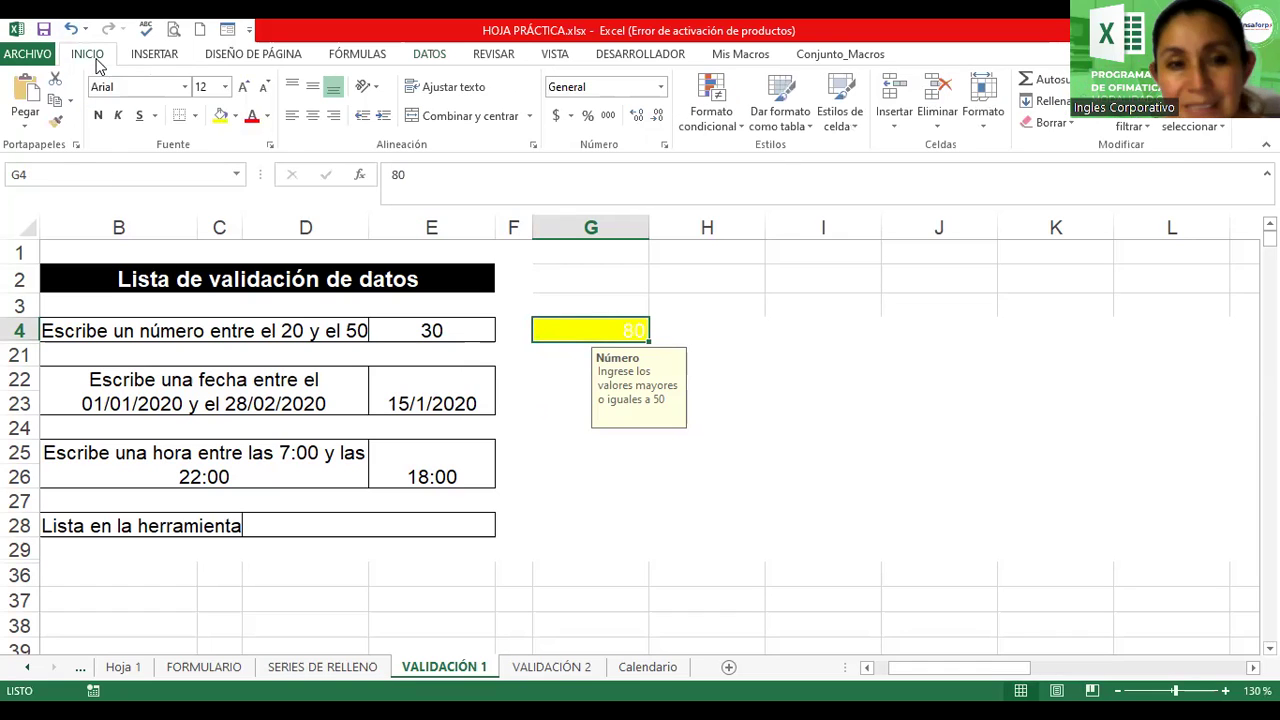
click(250, 117)
click(313, 117)
click(100, 117)
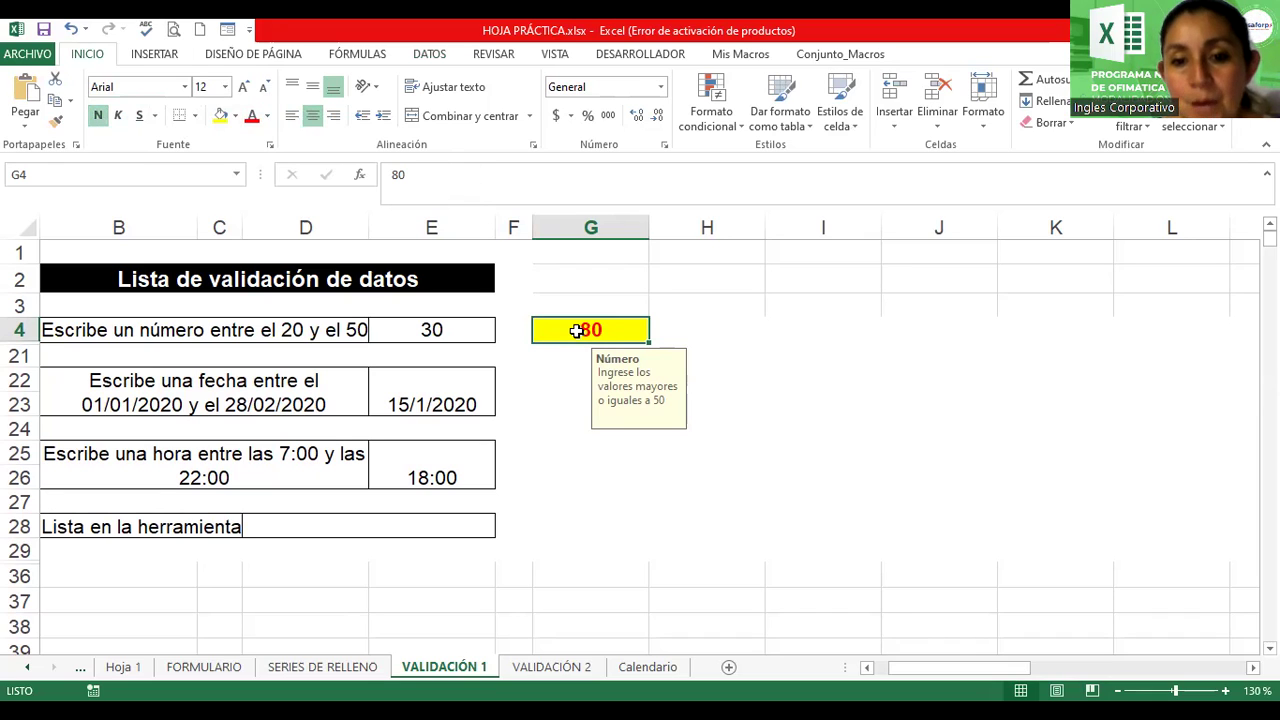
Enter -75 in G4, retry after the invalid-data error, and enter 100 instead
text(-)
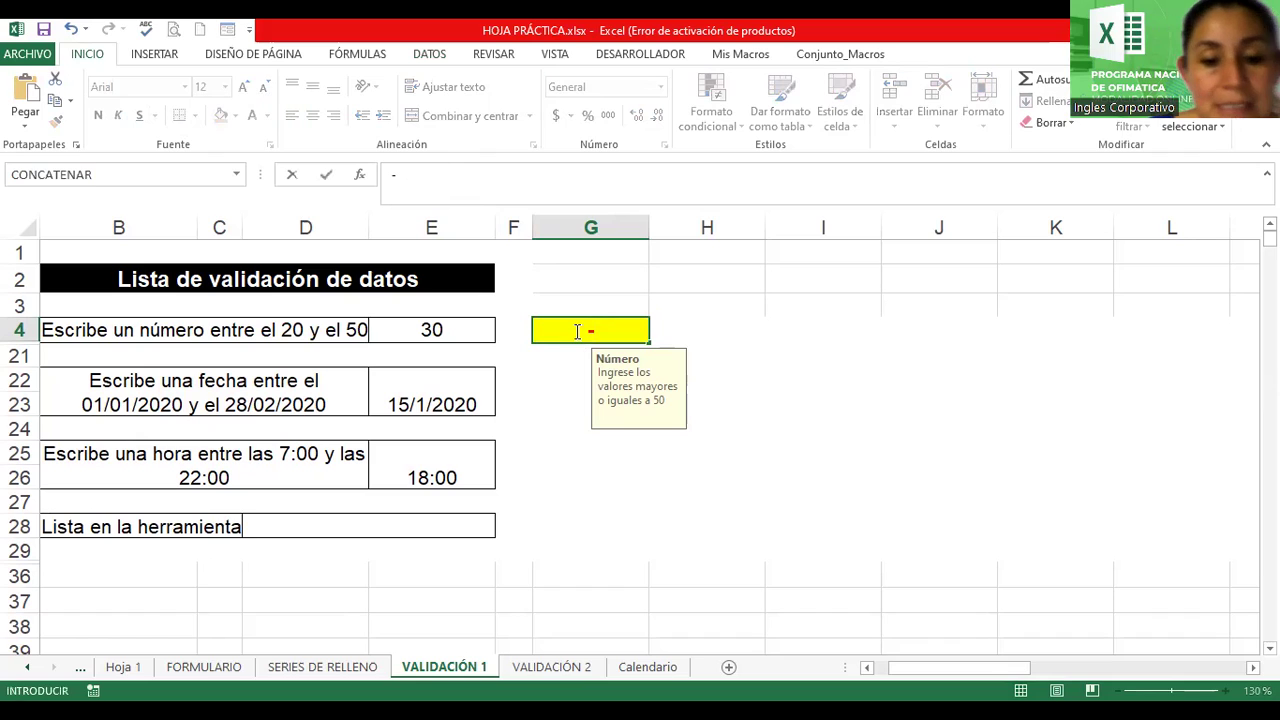
text(75)
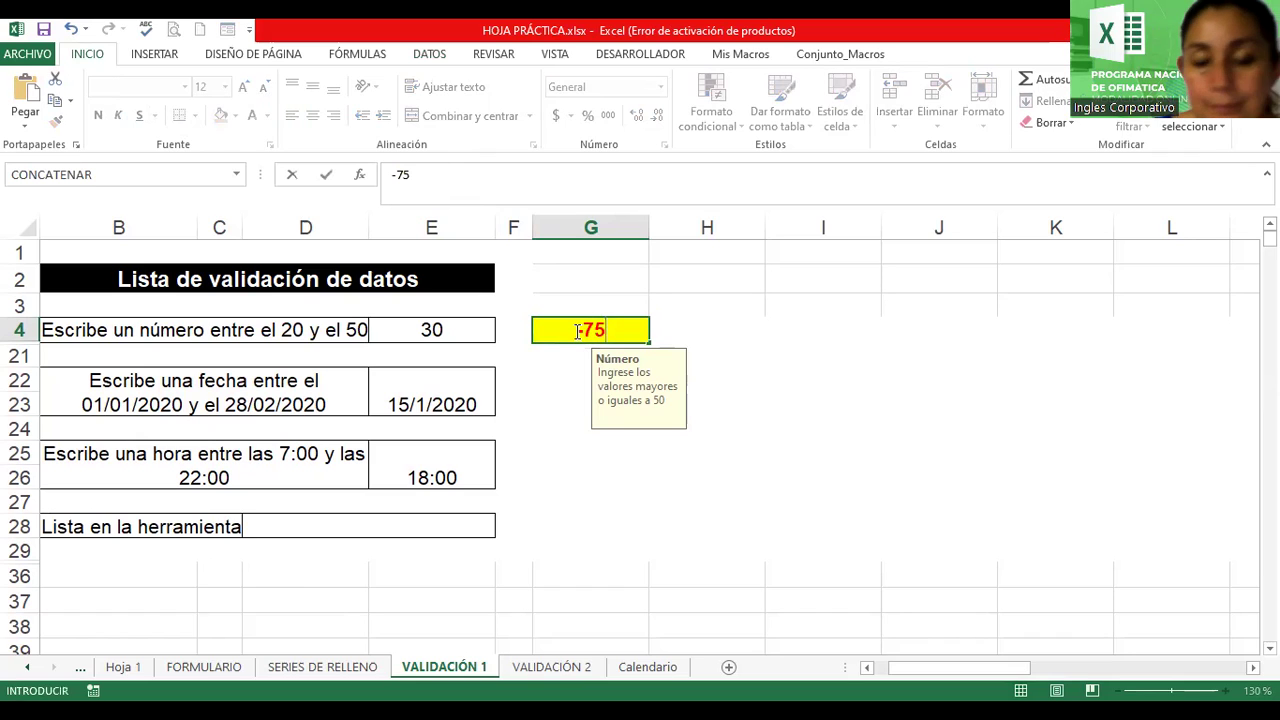
key(Return)
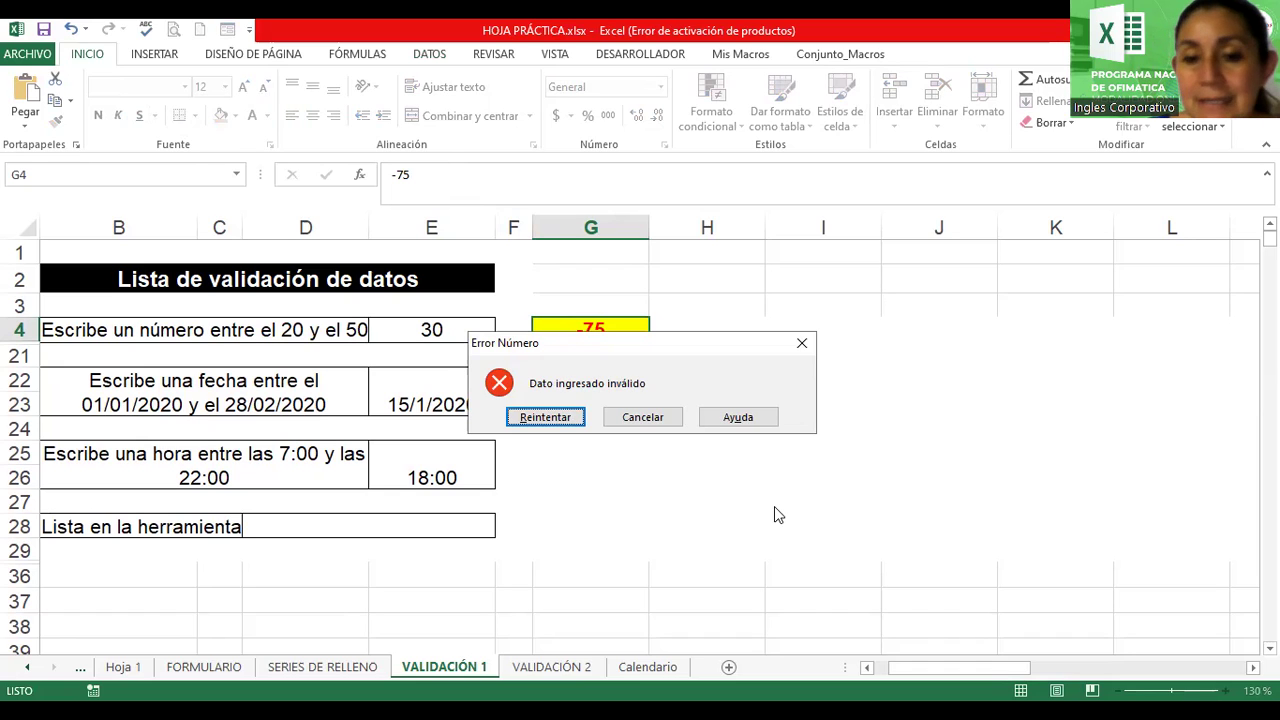
key(Return)
text(100)
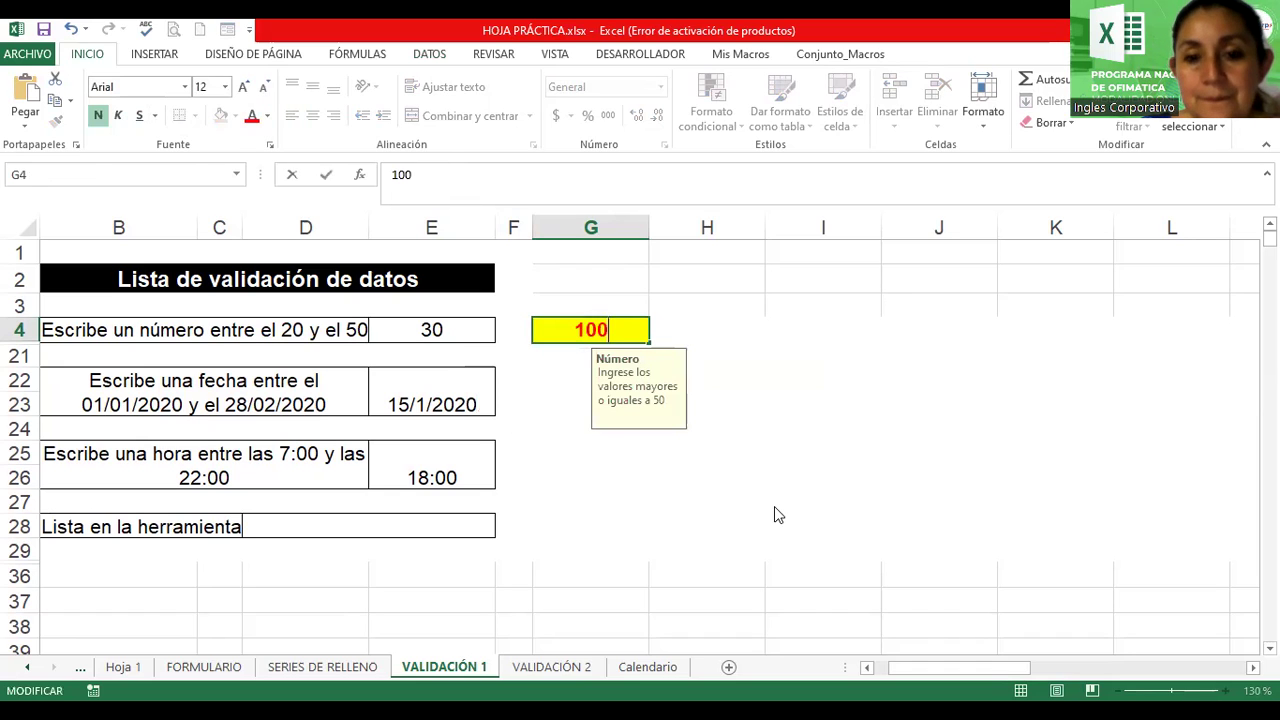
key(Return)
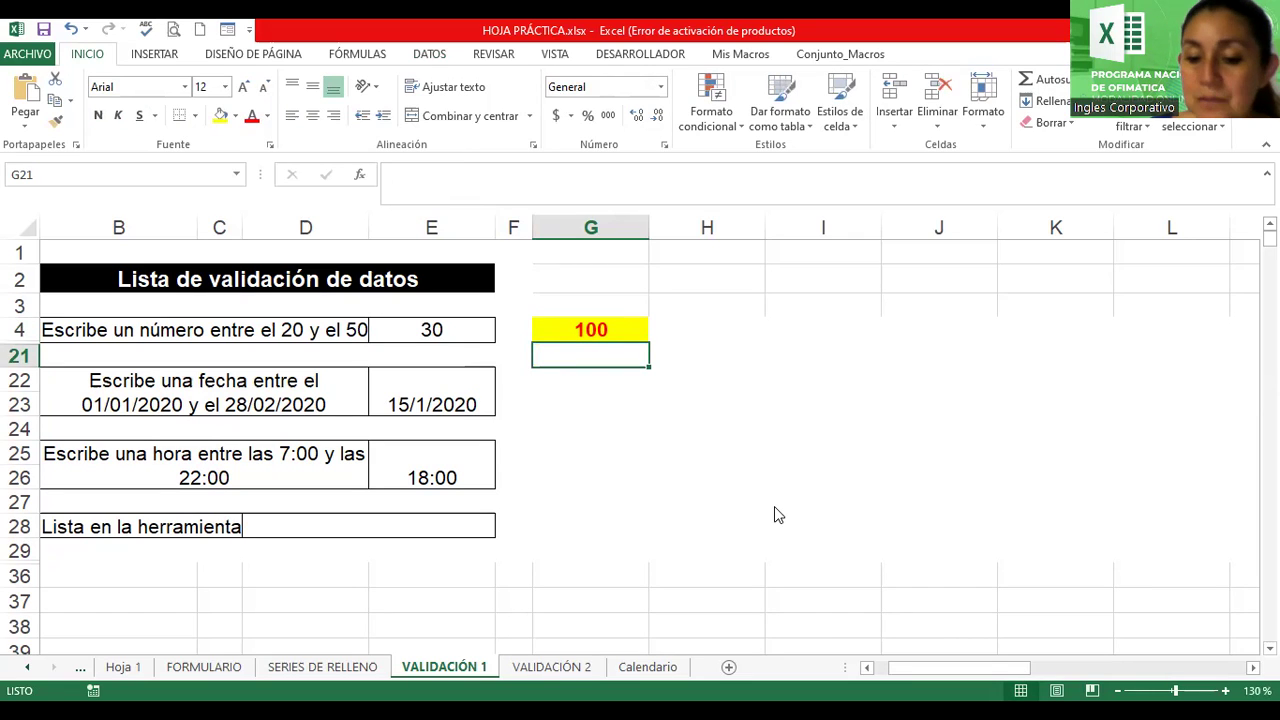
Select G23 and open its Validación de datos dialog on the Configuración tab
key(Down)
key(Down)
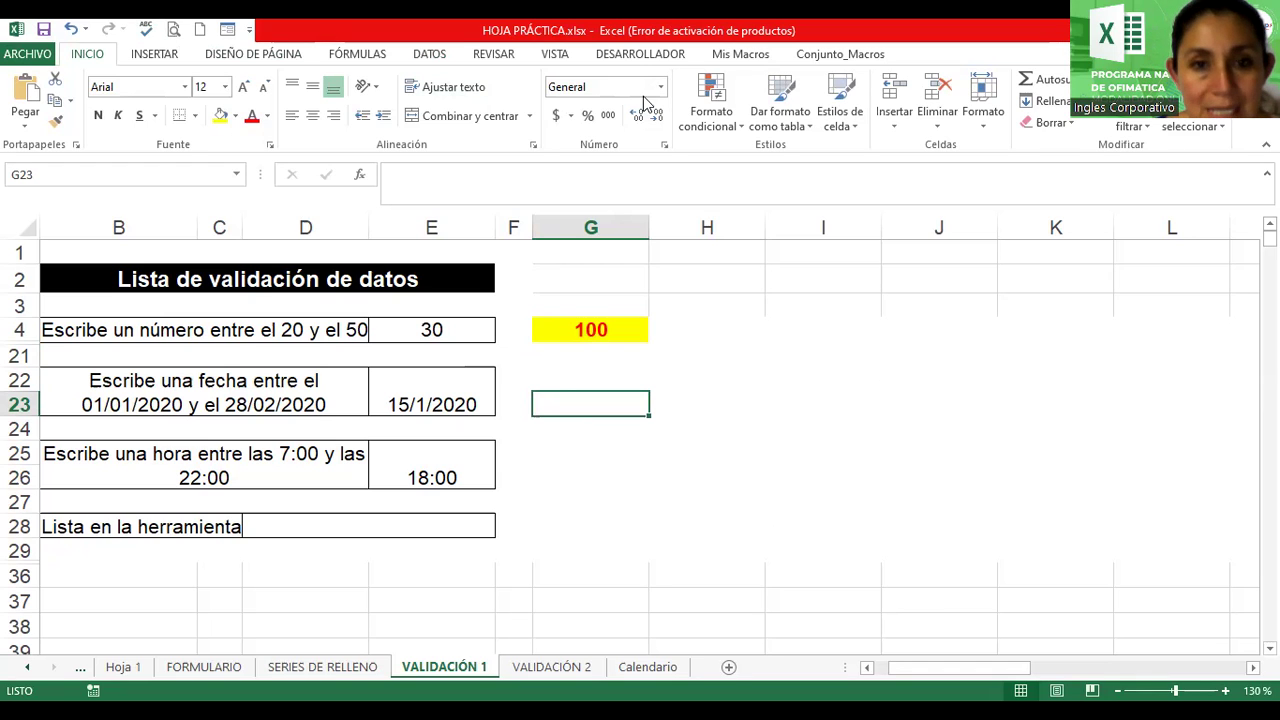
click(444, 57)
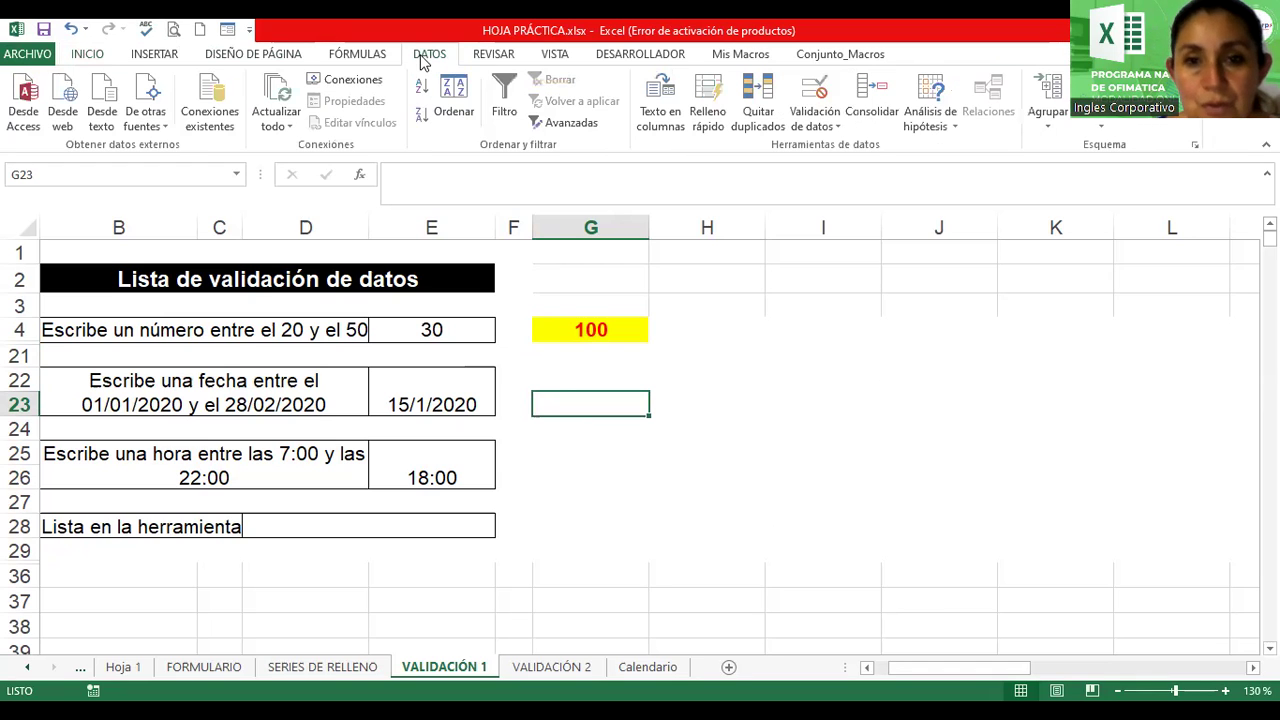
click(814, 124)
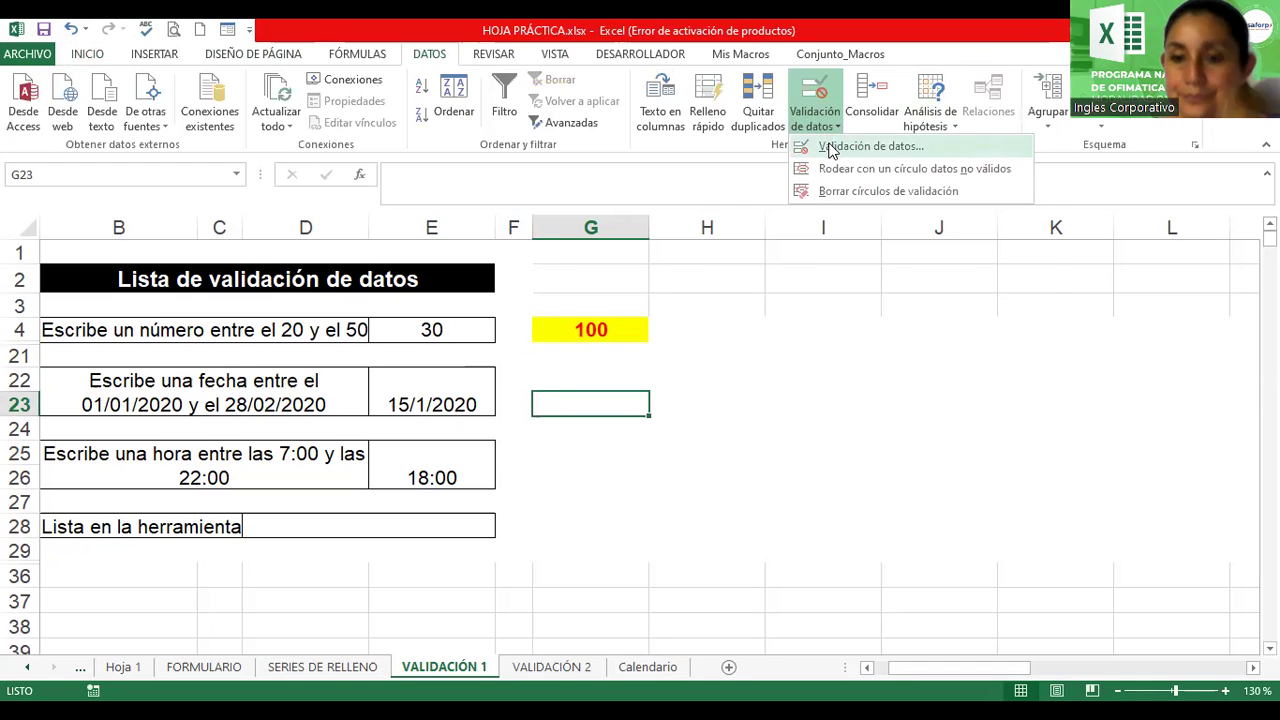
click(829, 147)
click(716, 239)
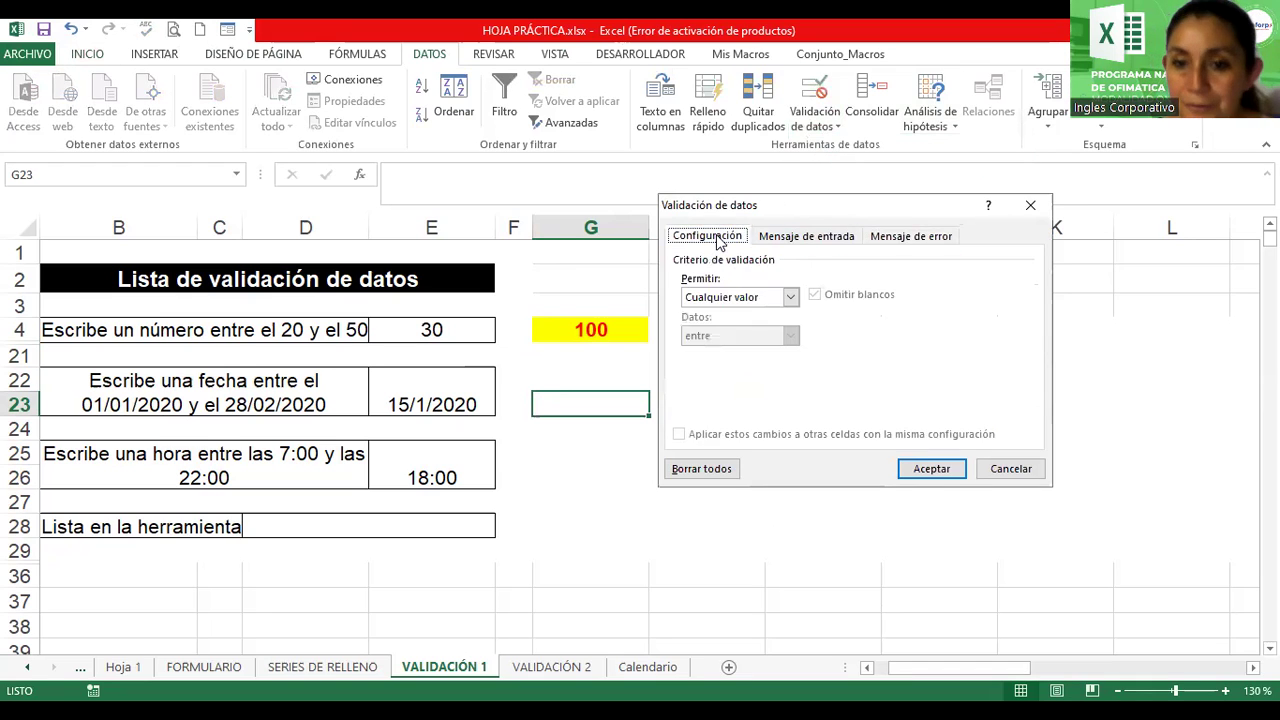
Restrict G23 to Fecha entre 01/04/2023 and 31/05/2023
click(743, 305)
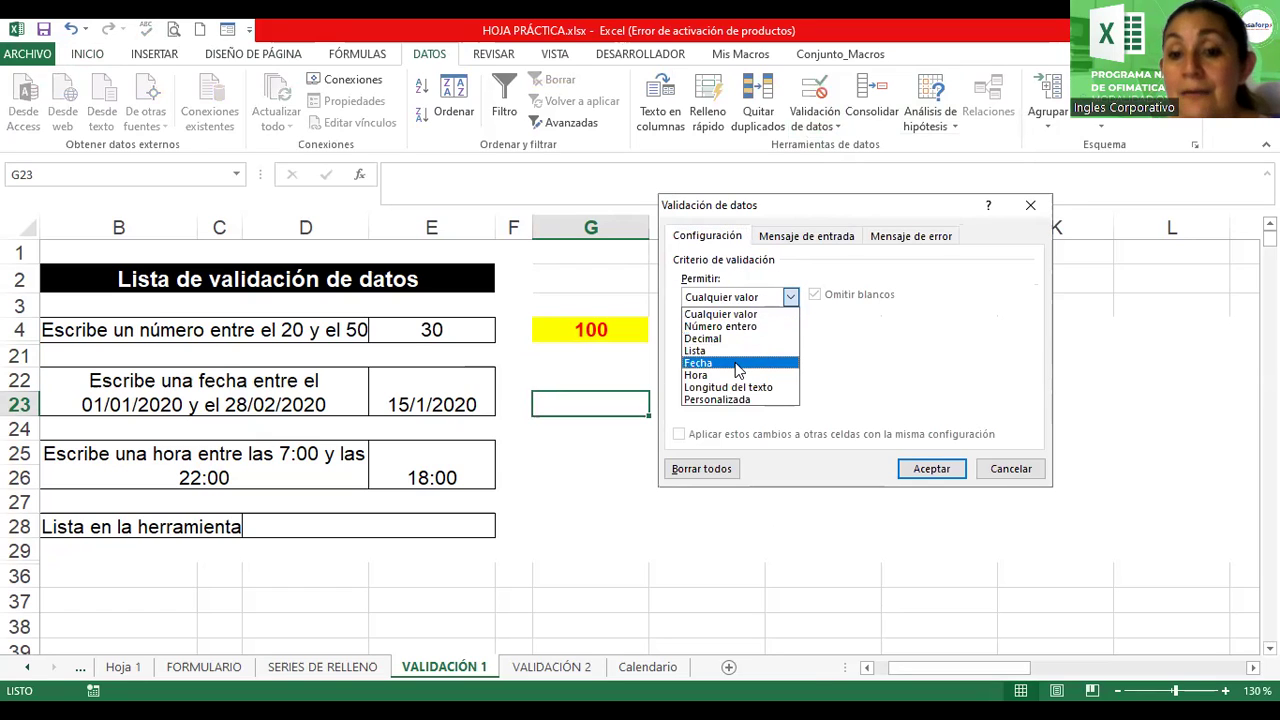
click(738, 365)
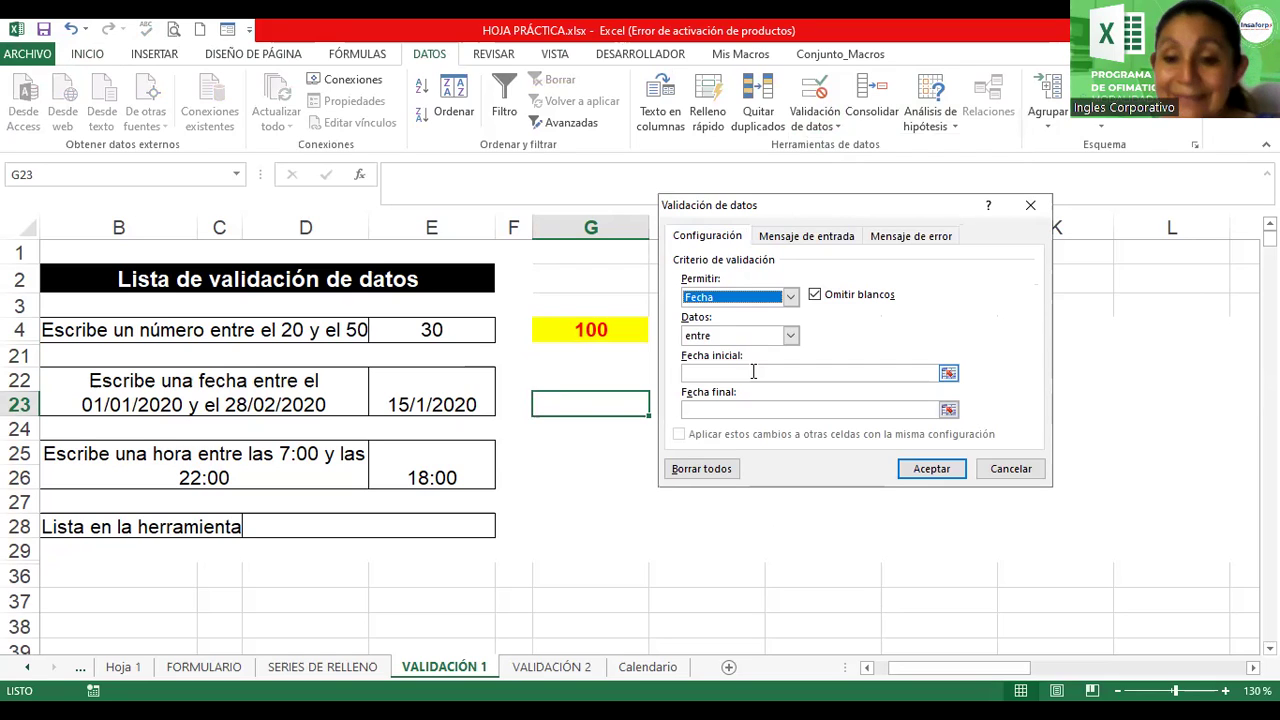
click(790, 338)
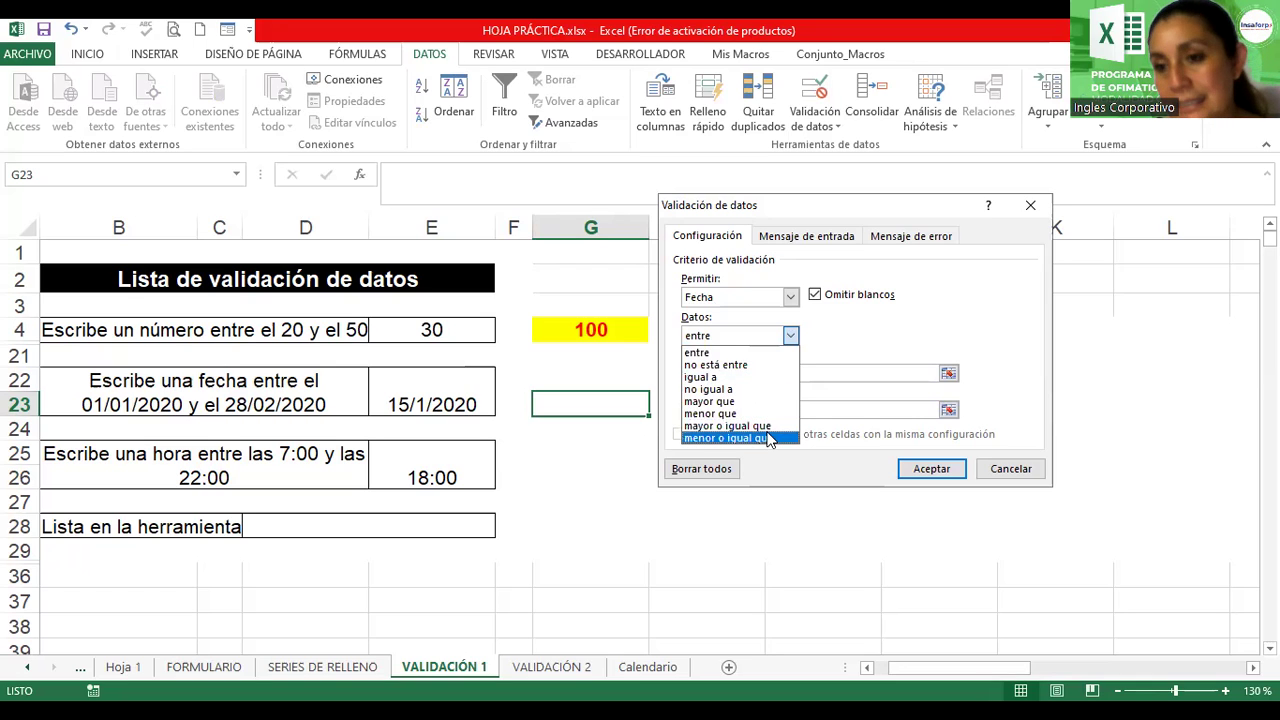
click(753, 358)
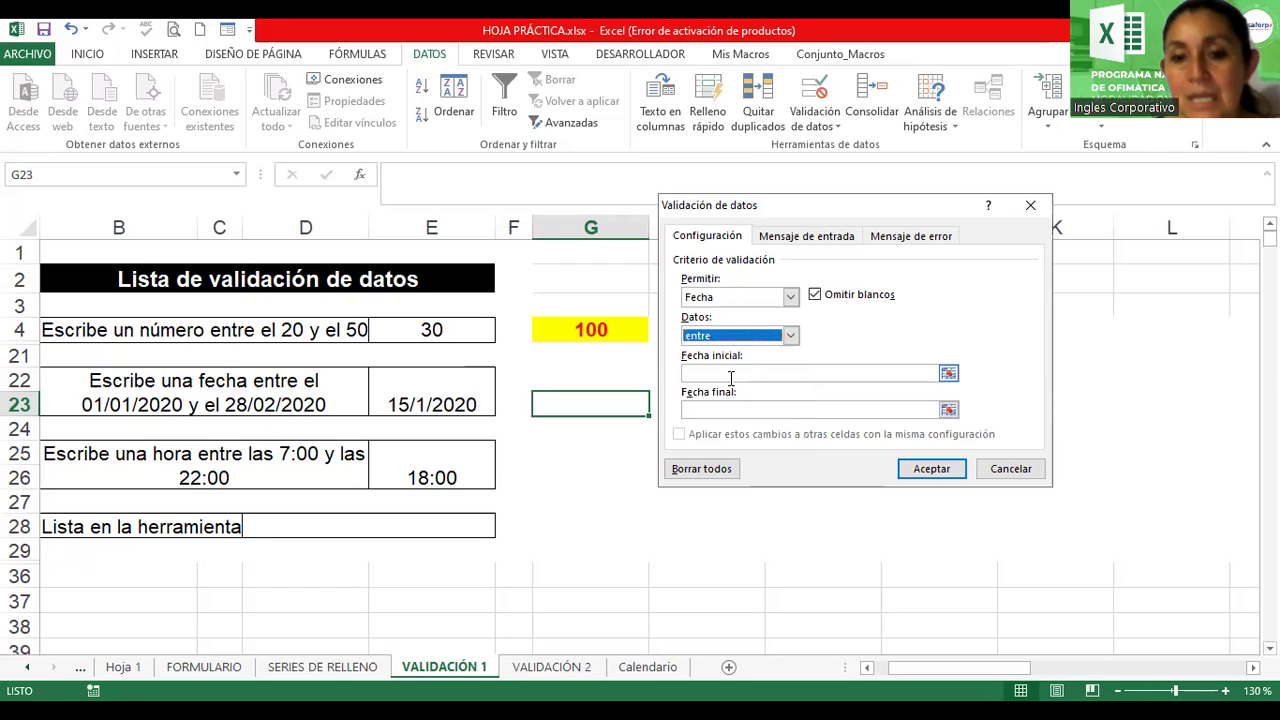
click(733, 374)
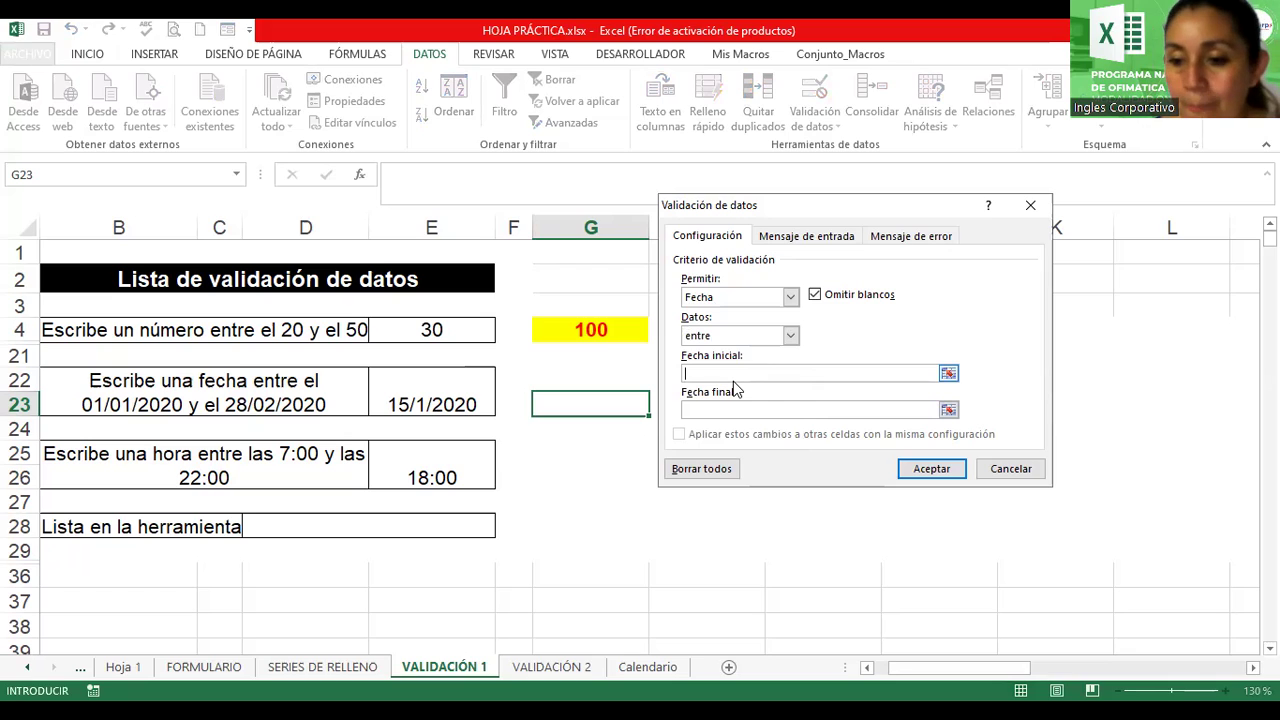
text(01/04/)
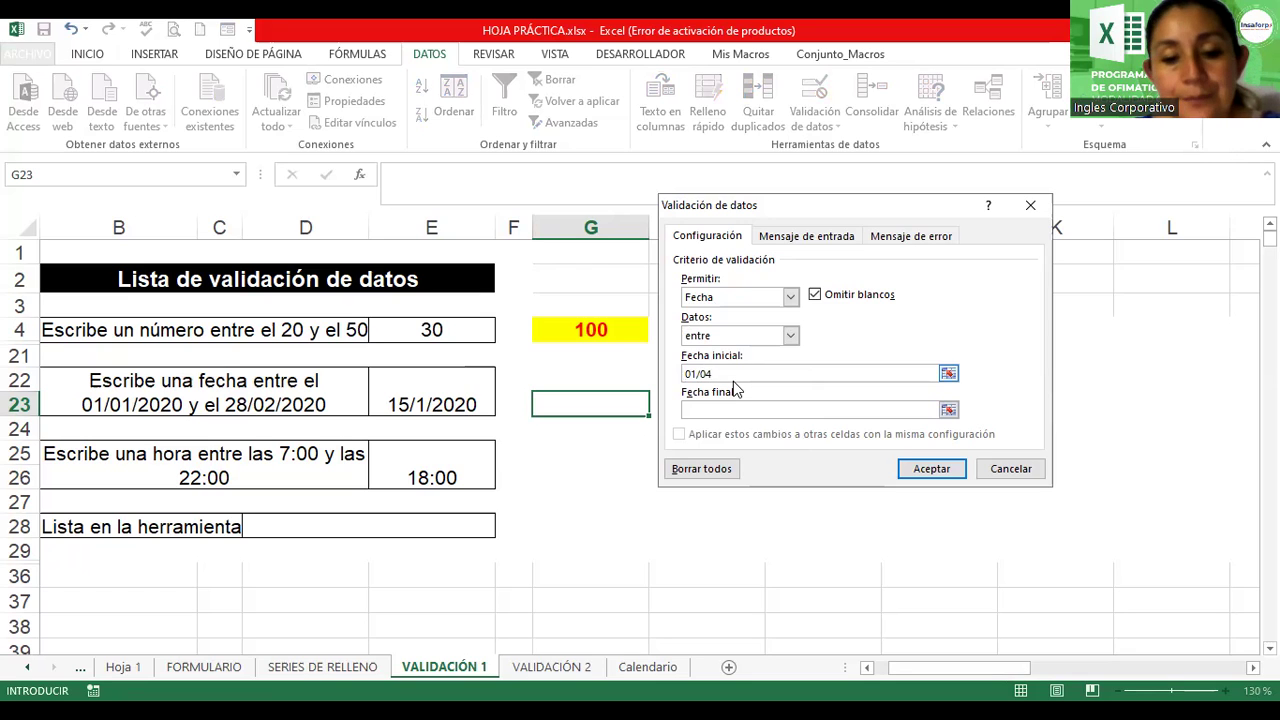
text(2023)
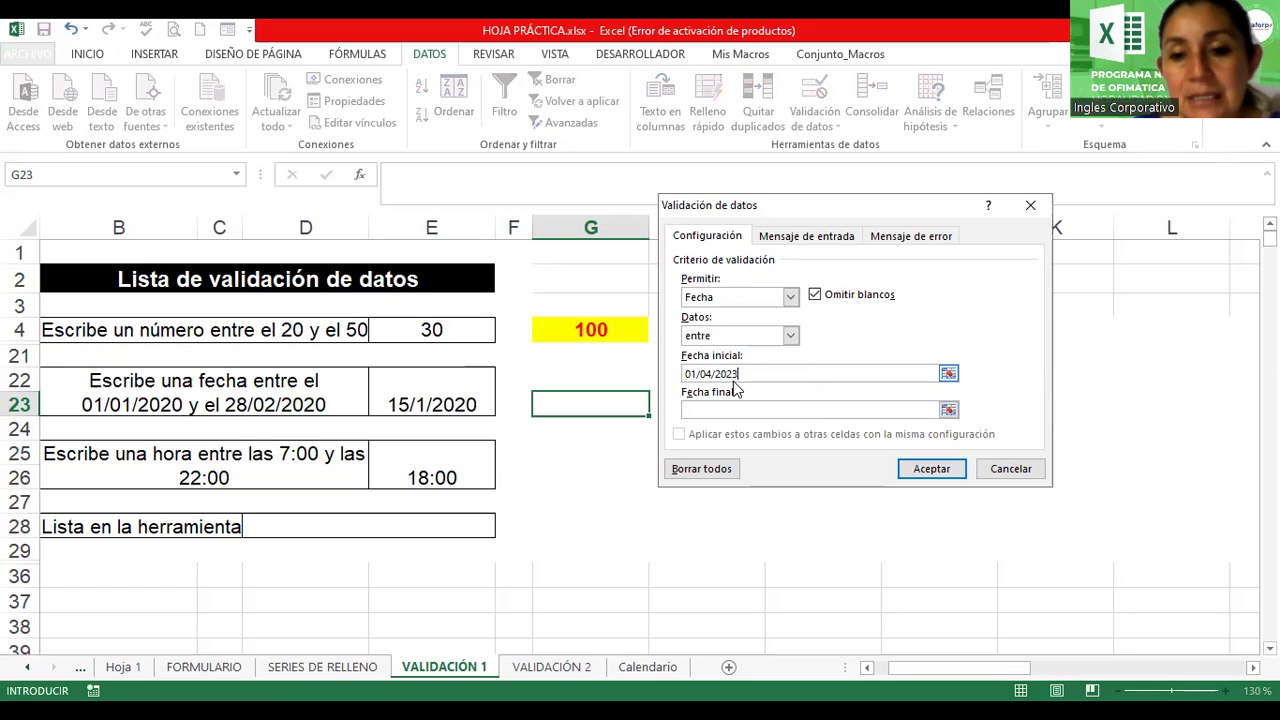
click(723, 409)
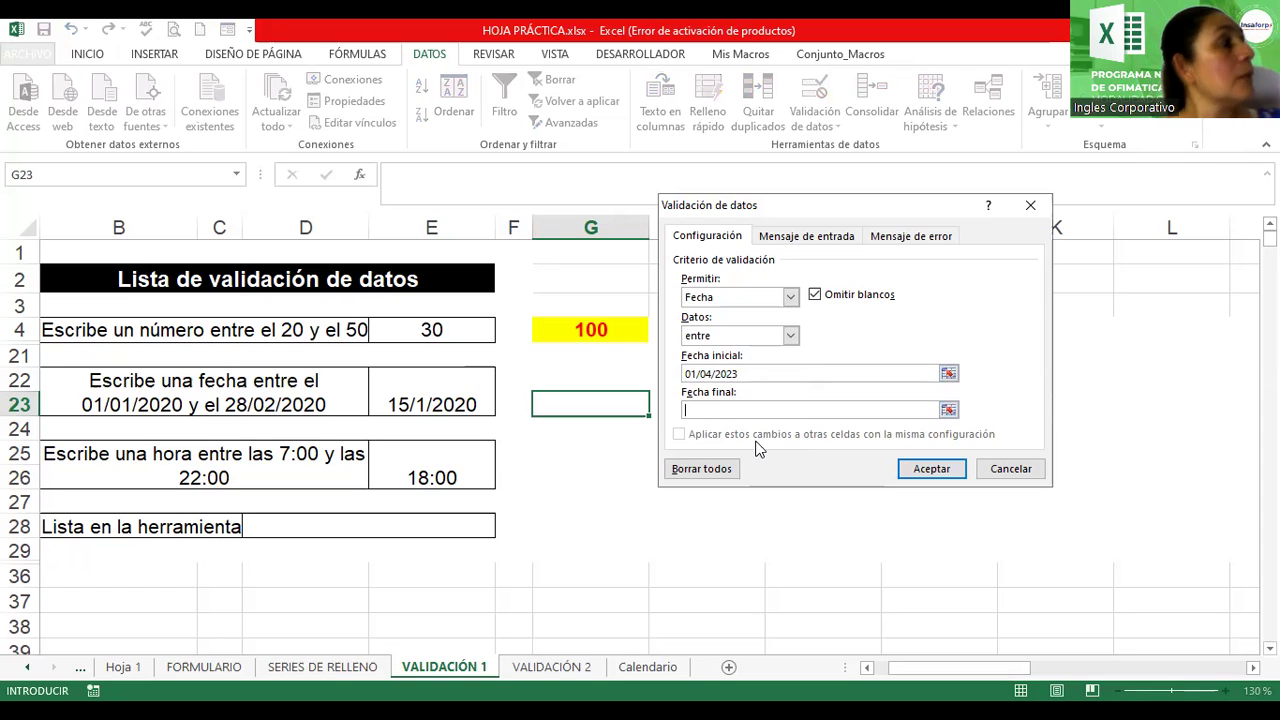
text(31)
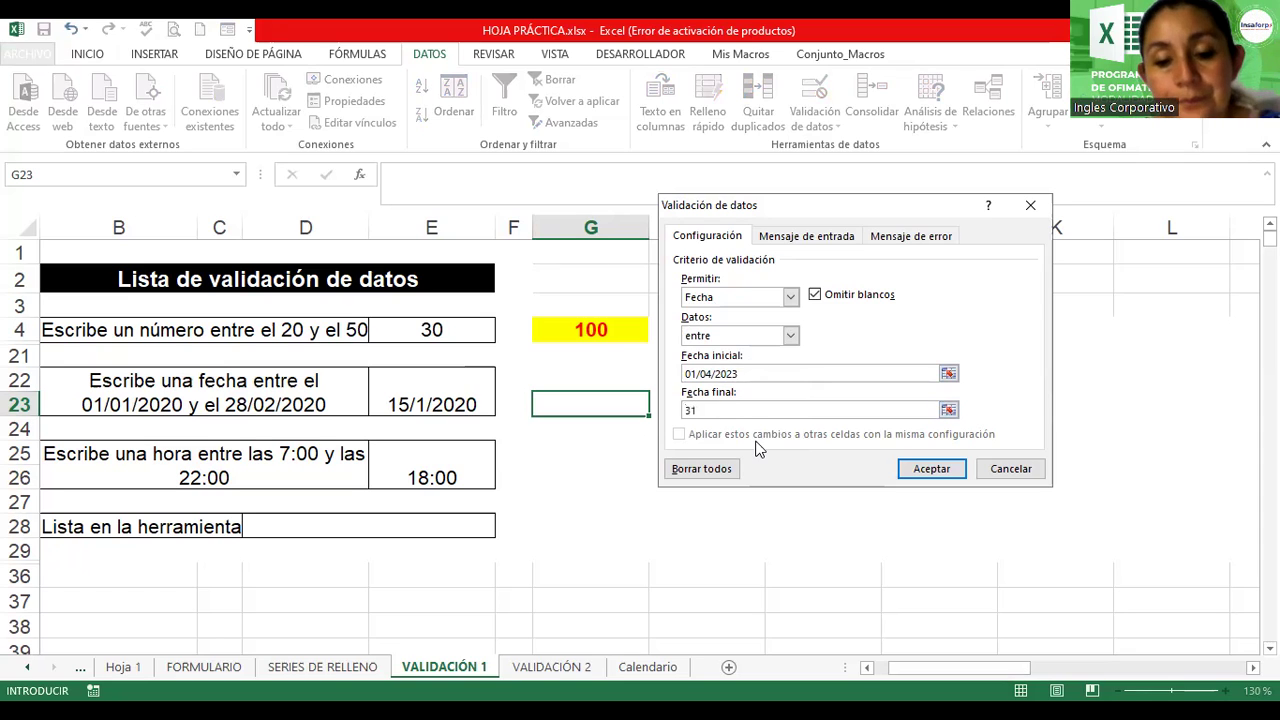
text(/05/)
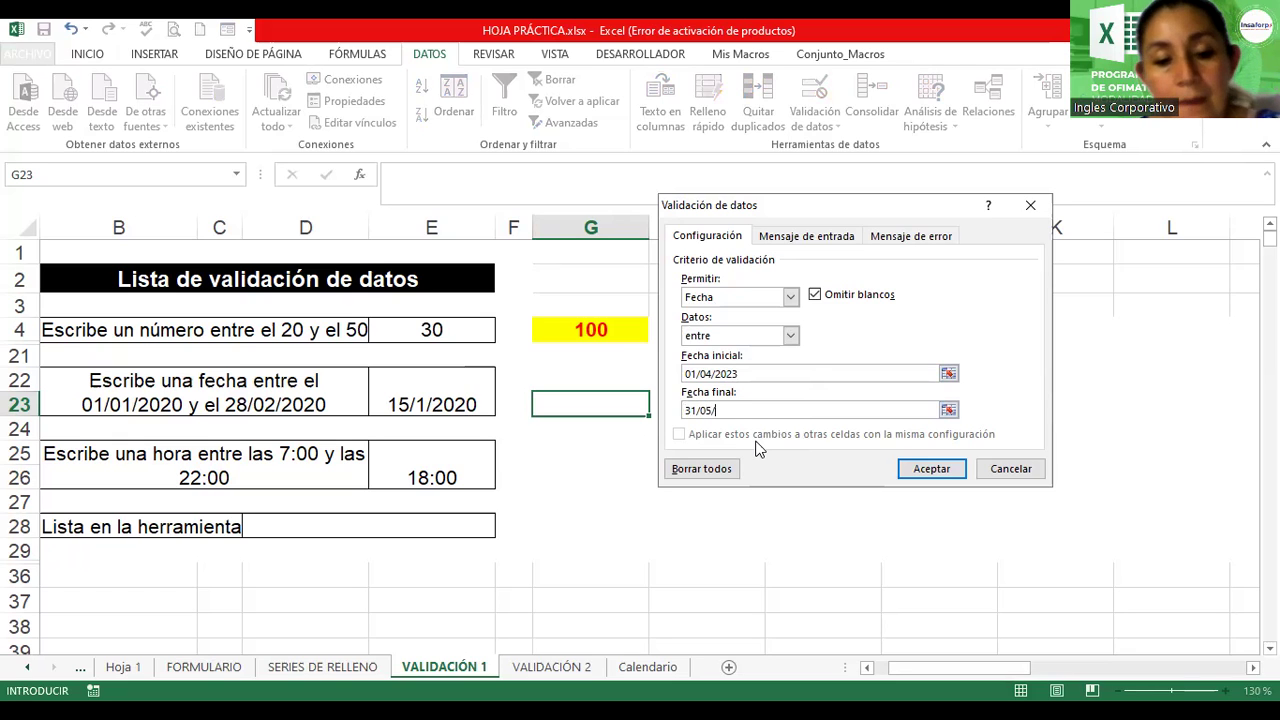
text(2023)
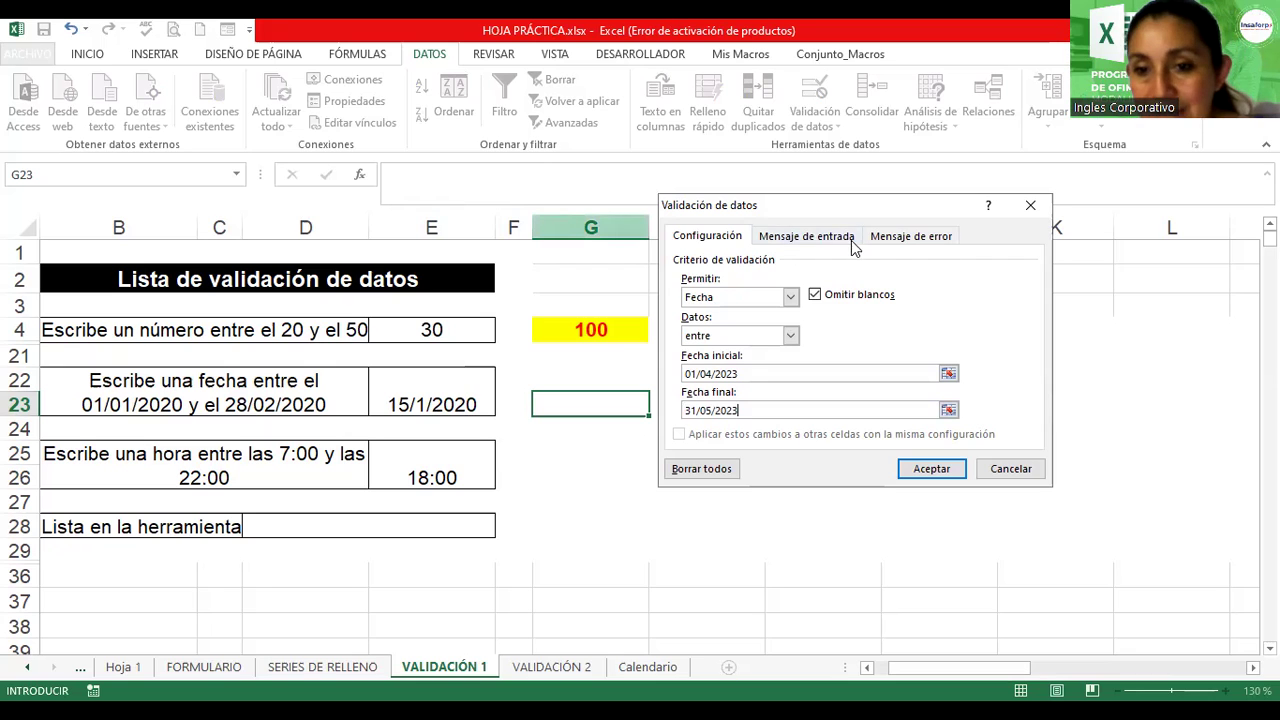
Title G23's input message 'Fecha' with 'Ingrese la fecha de ingreso a partir del 01 de abril al 31 de mayo'
click(845, 238)
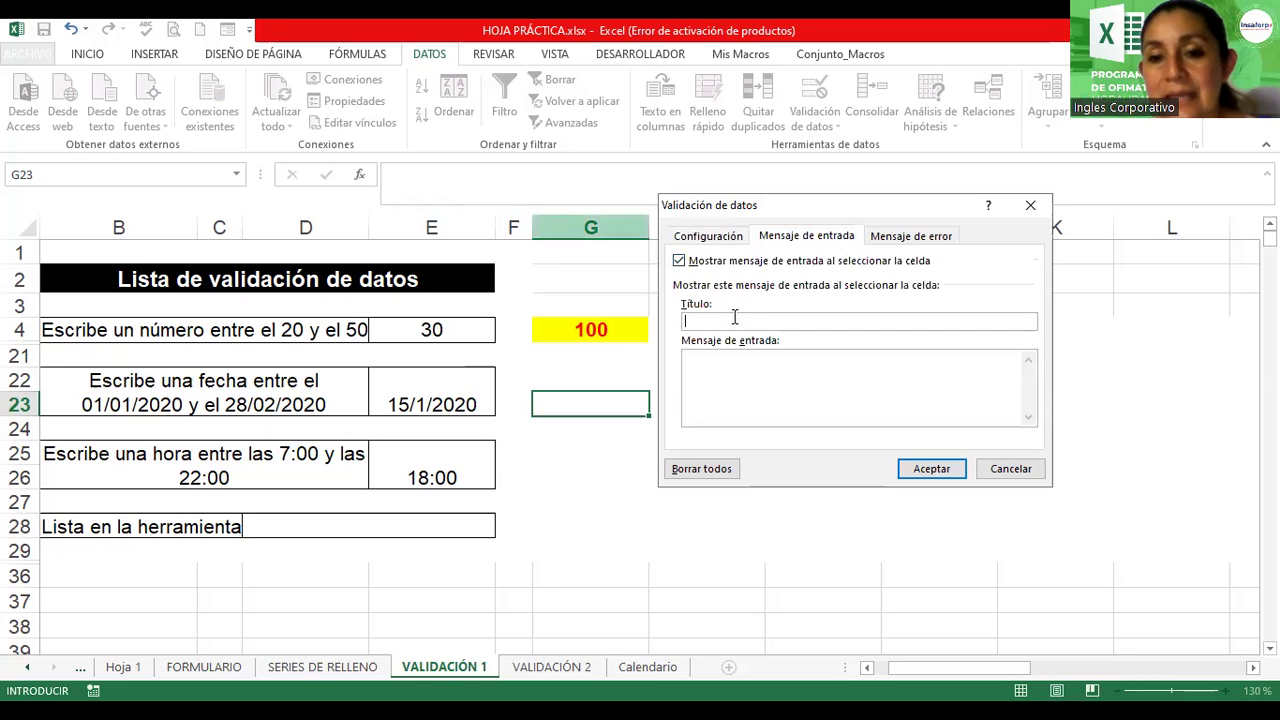
text(Fecha)
click(747, 371)
text(Ingrese la fecha de ingreso a partir del 01)
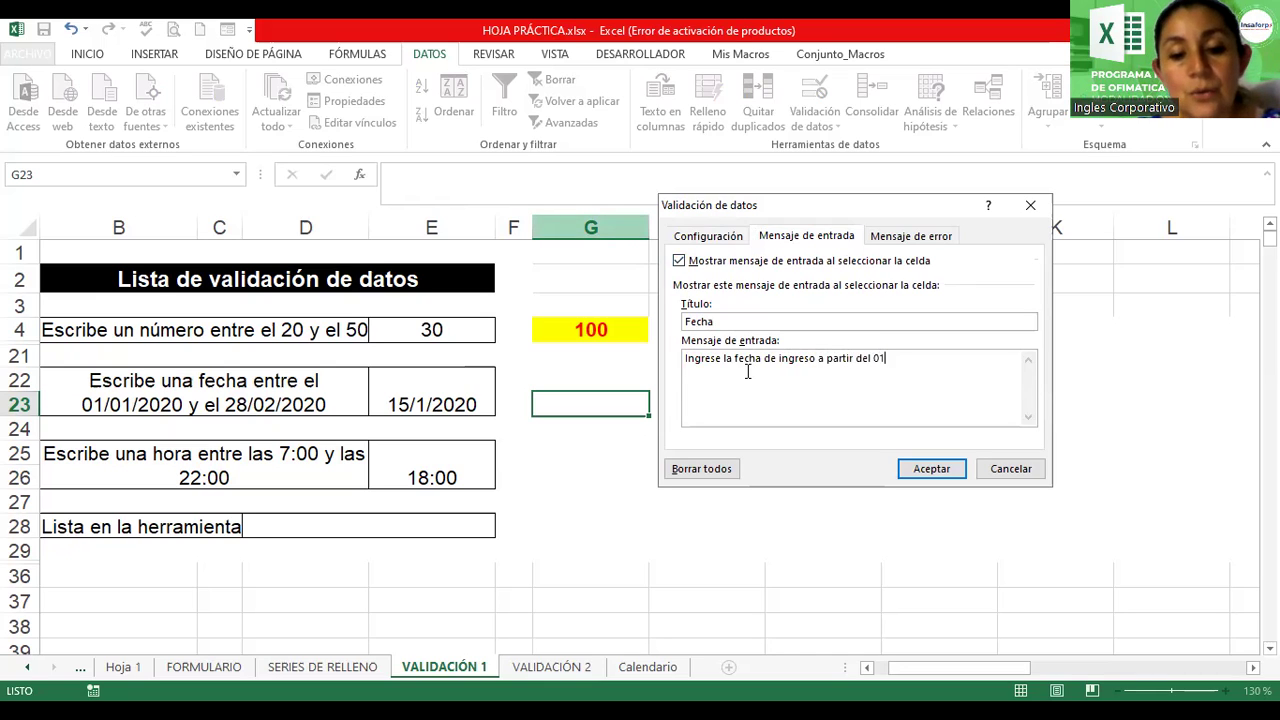
text( de abri)
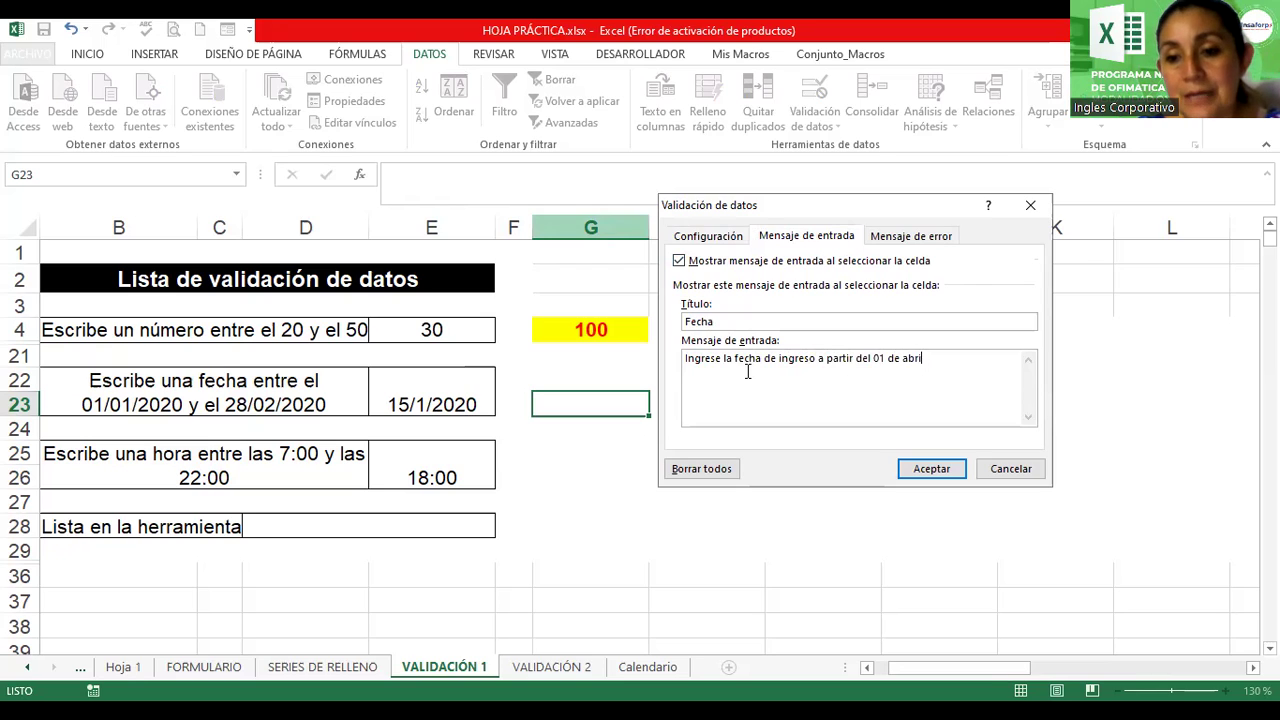
text(l al 31 )
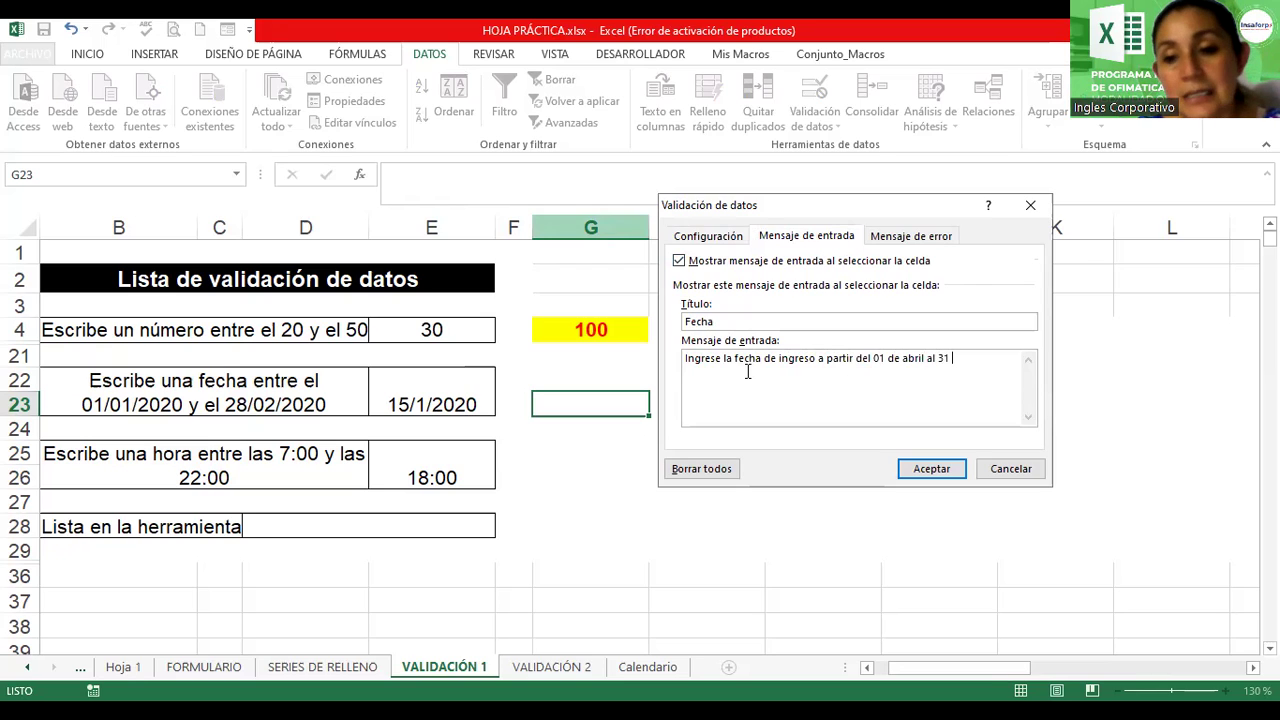
text(de mayo)
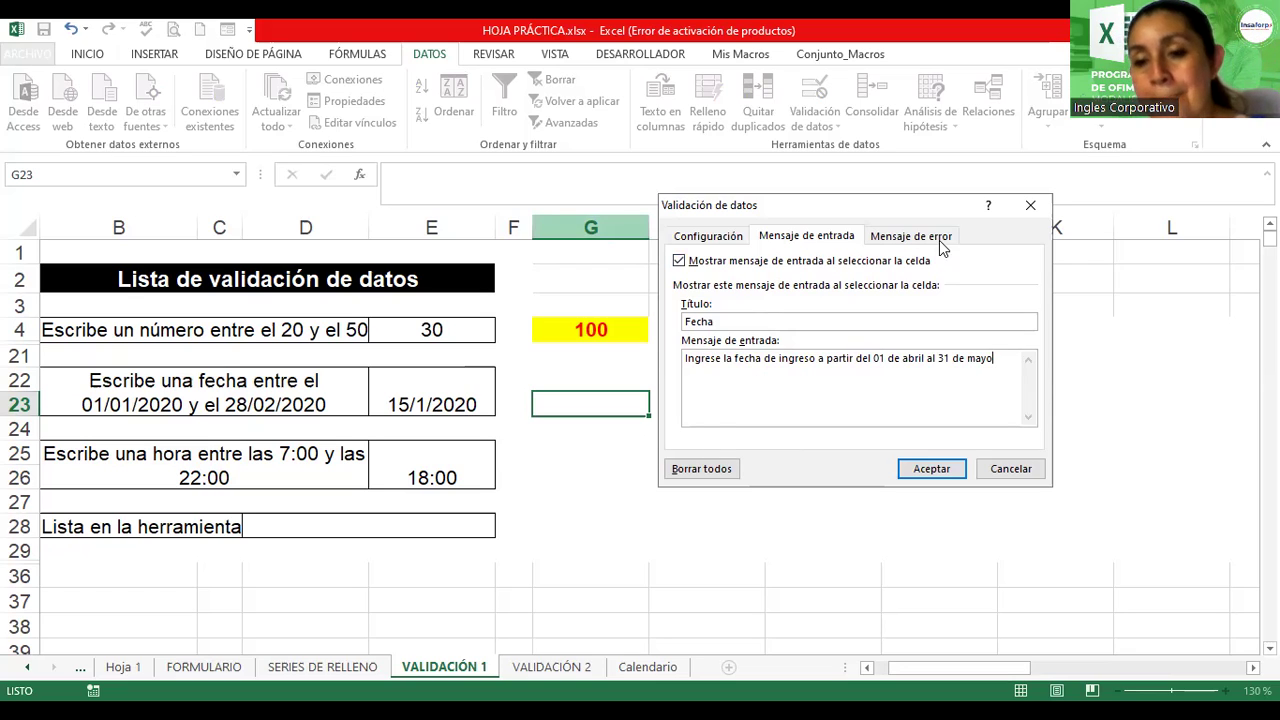
Make G23's error alert Advertencia, titled 'Error Fecha', reading 'Fecha inválida, no está en el rango definido.'
click(935, 238)
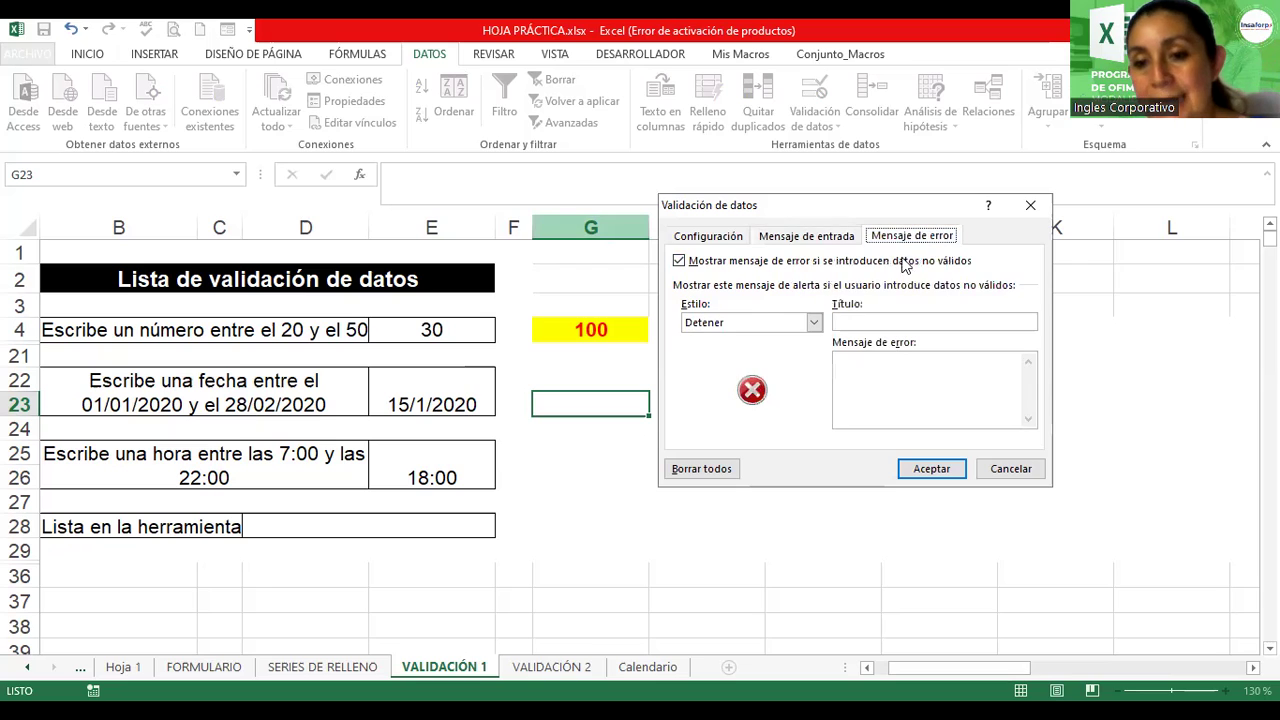
click(787, 323)
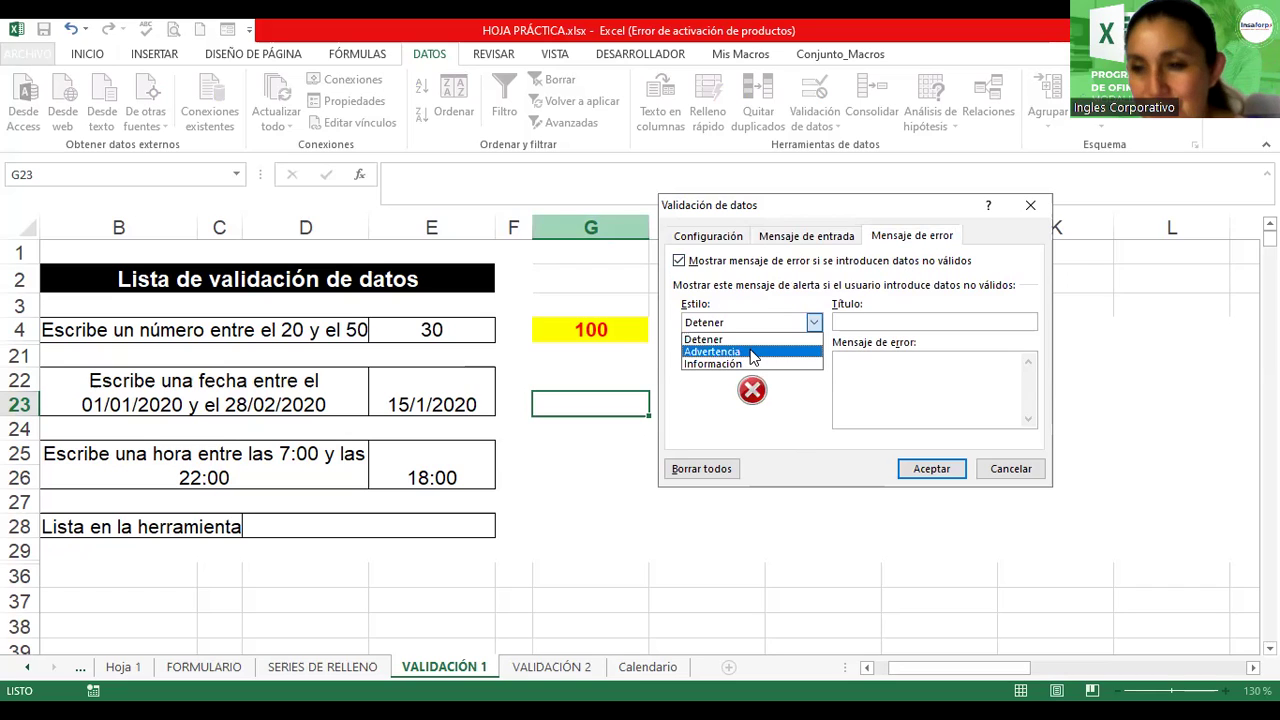
click(753, 355)
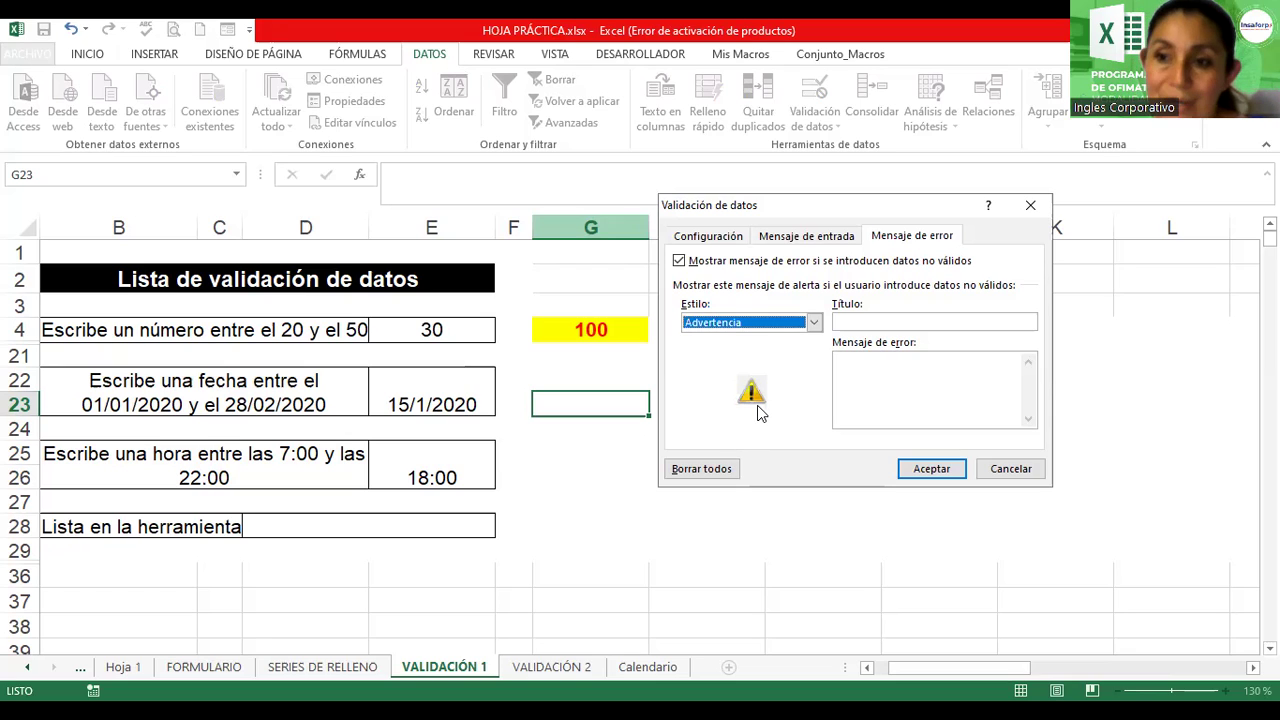
click(931, 322)
text(Error Fecha)
key(Tab)
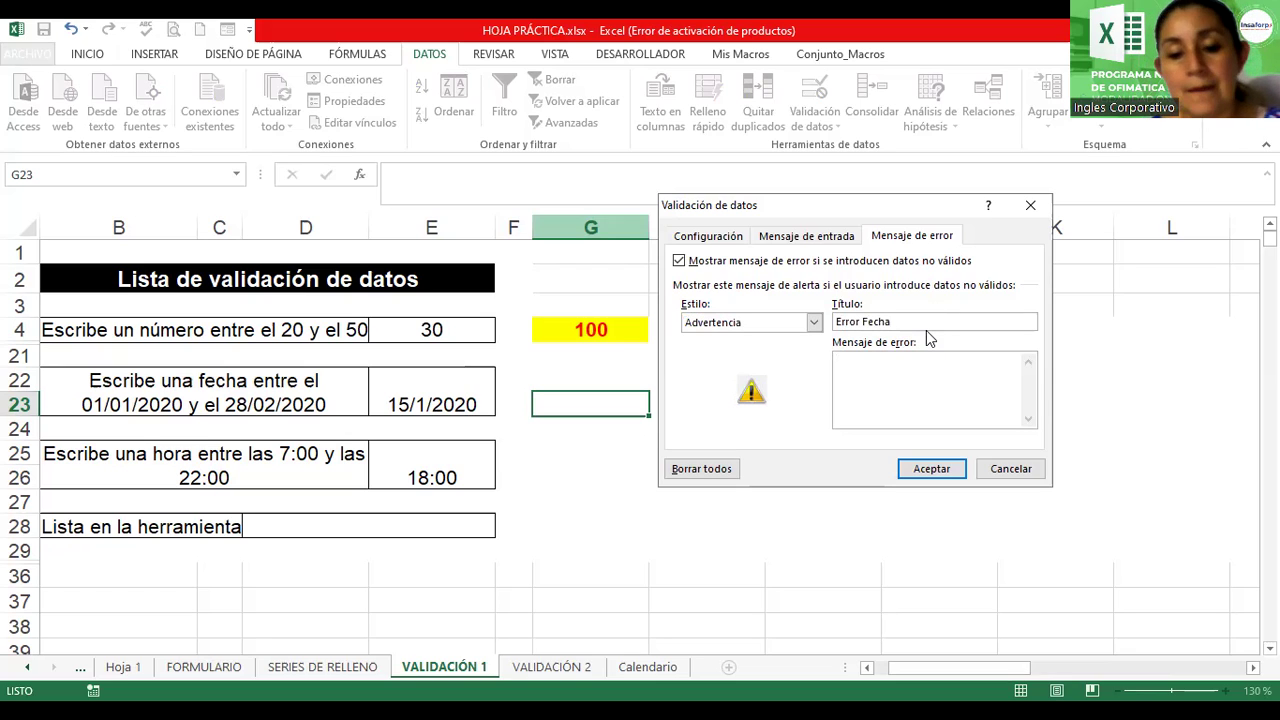
text(Fecha inválida, no es)
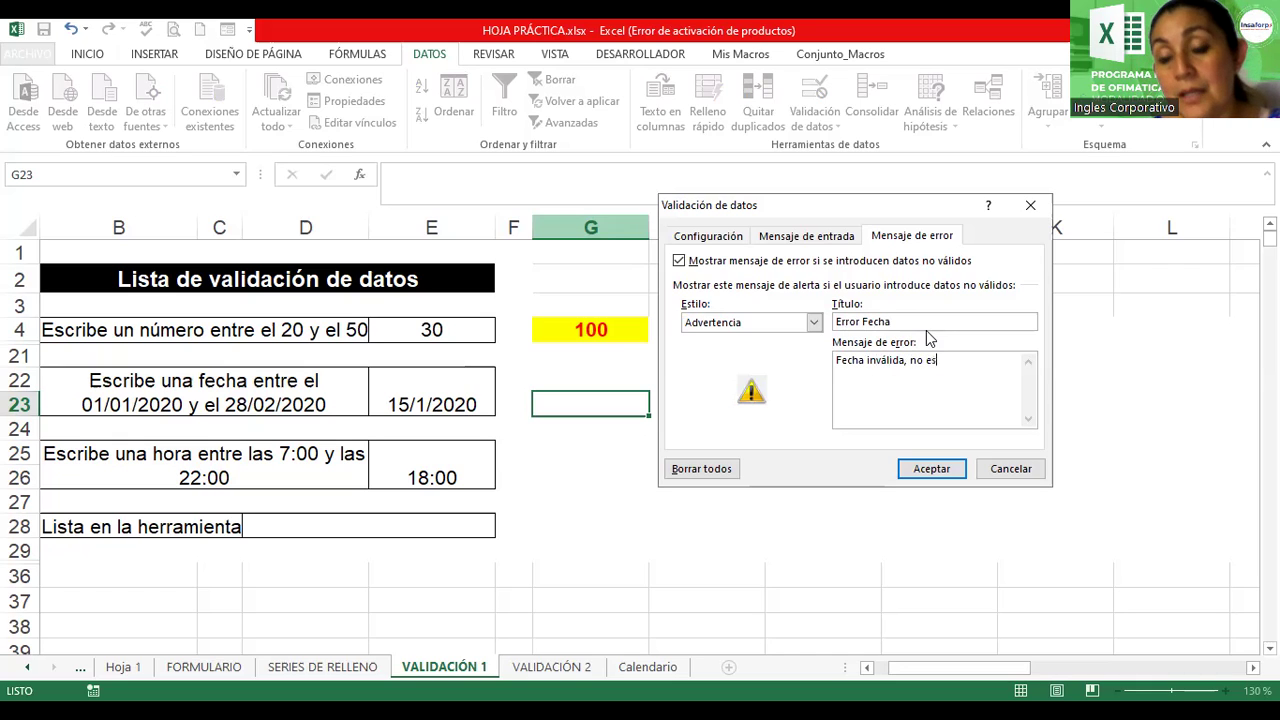
text(´ta )
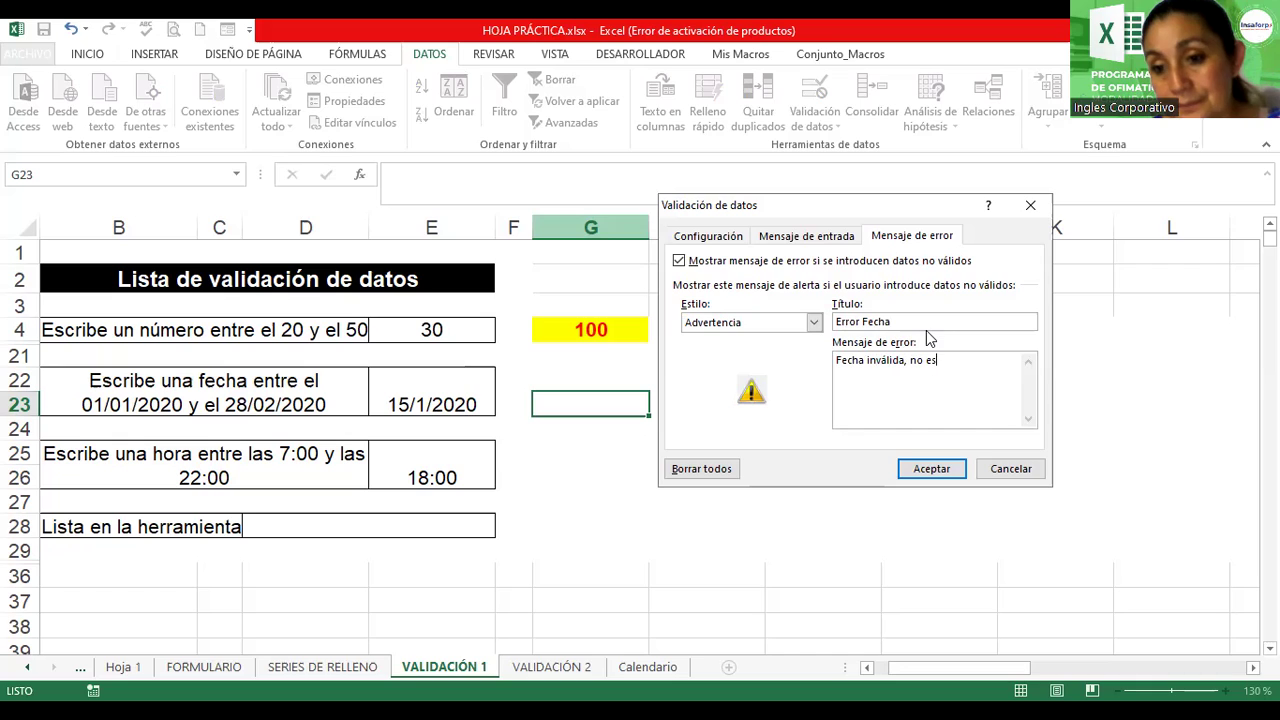
text(á en )
text(el rango )
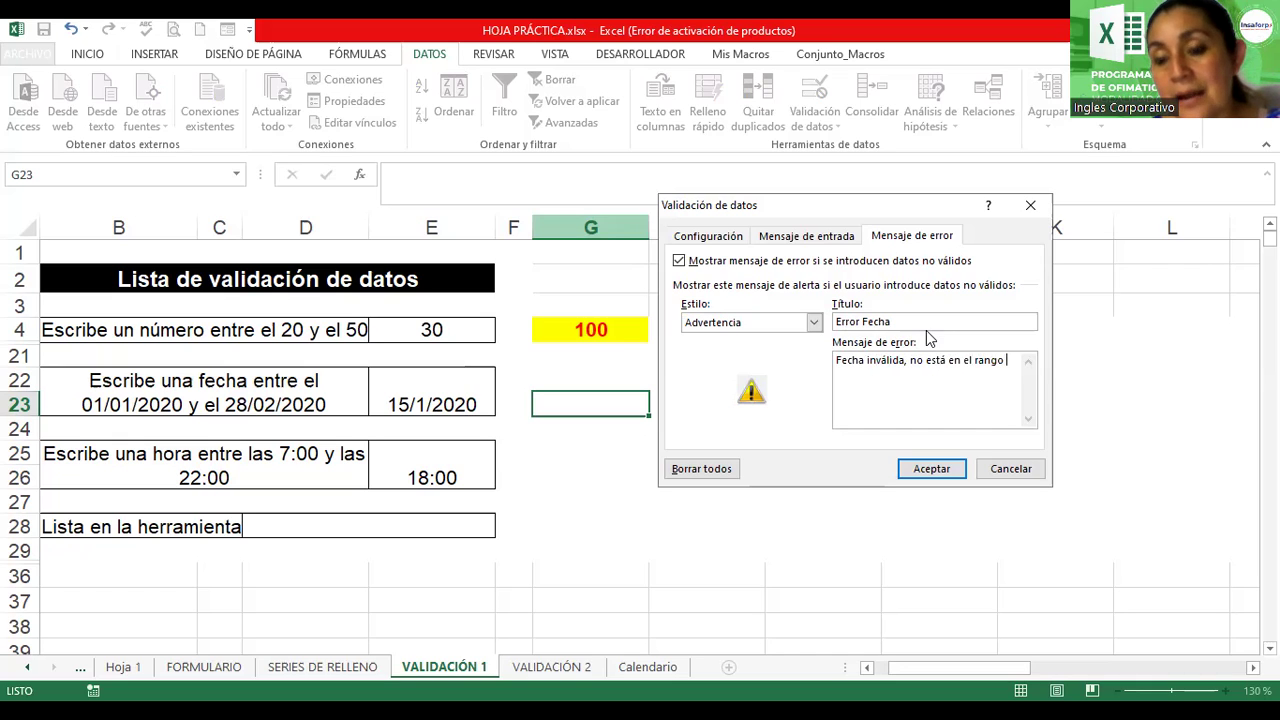
text(definodo)
key(BackSpace)
key(BackSpace)
key(BackSpace)
text(ido)
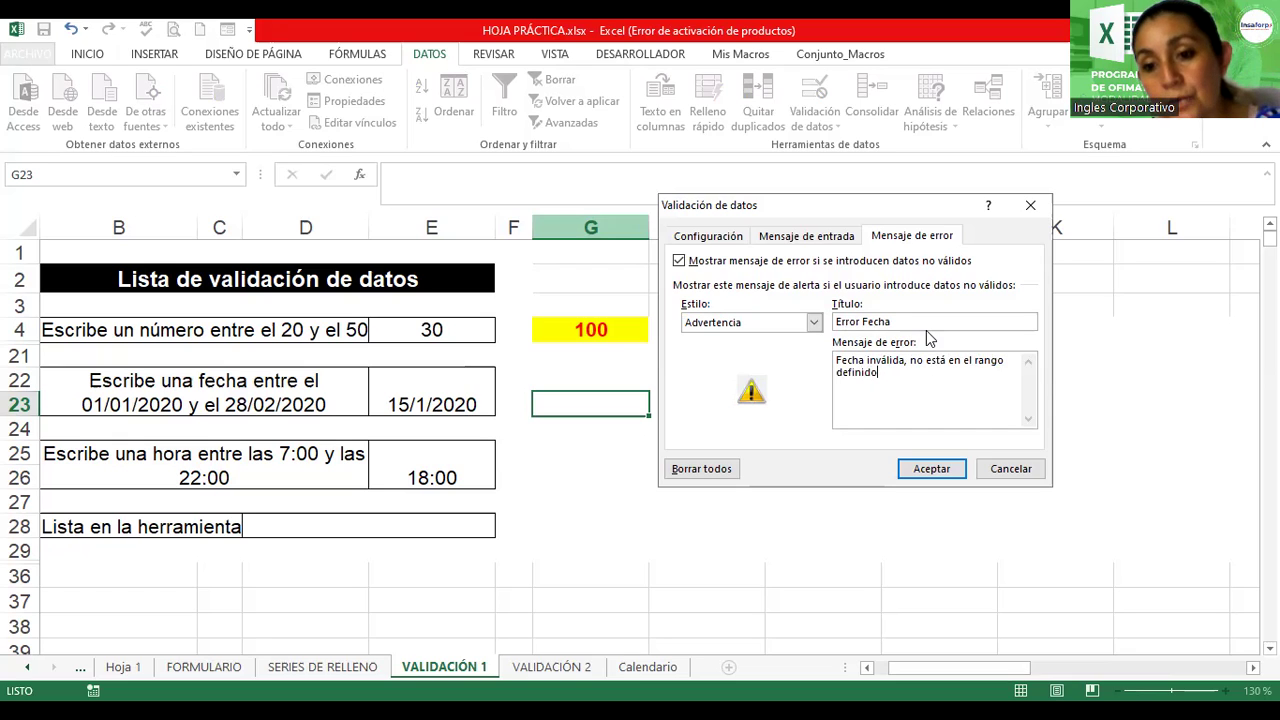
text(.)
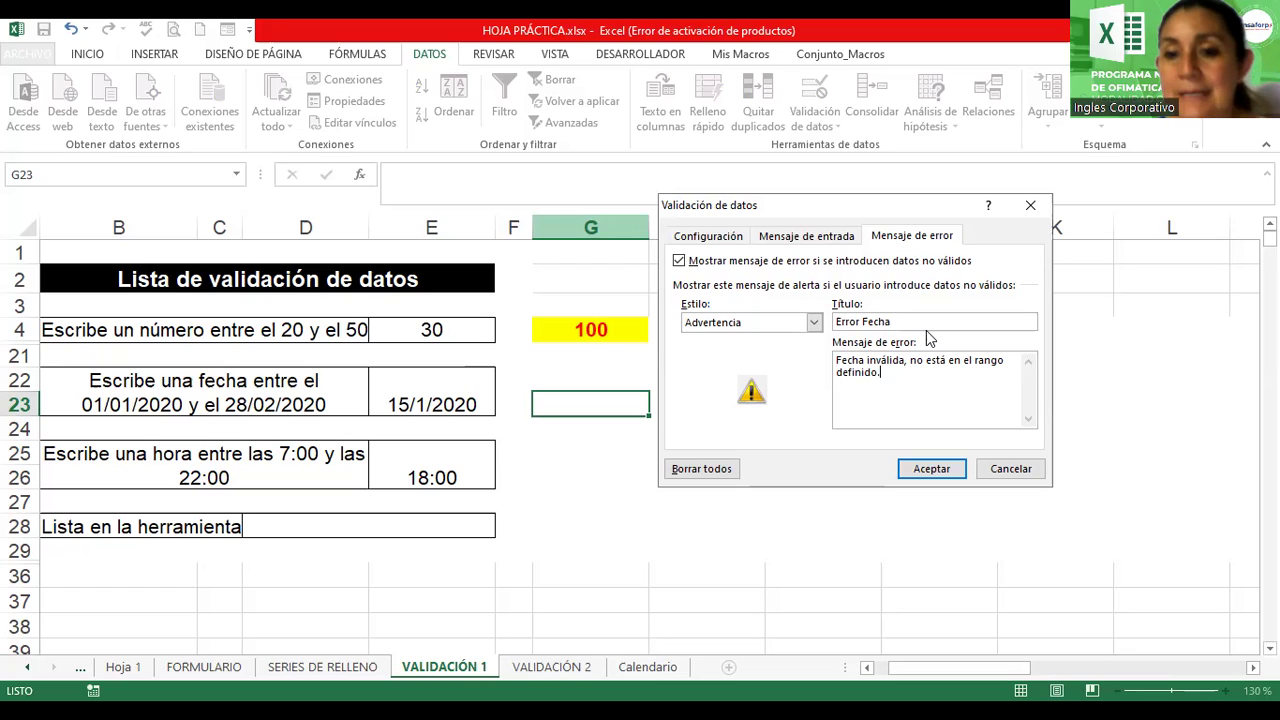
click(930, 472)
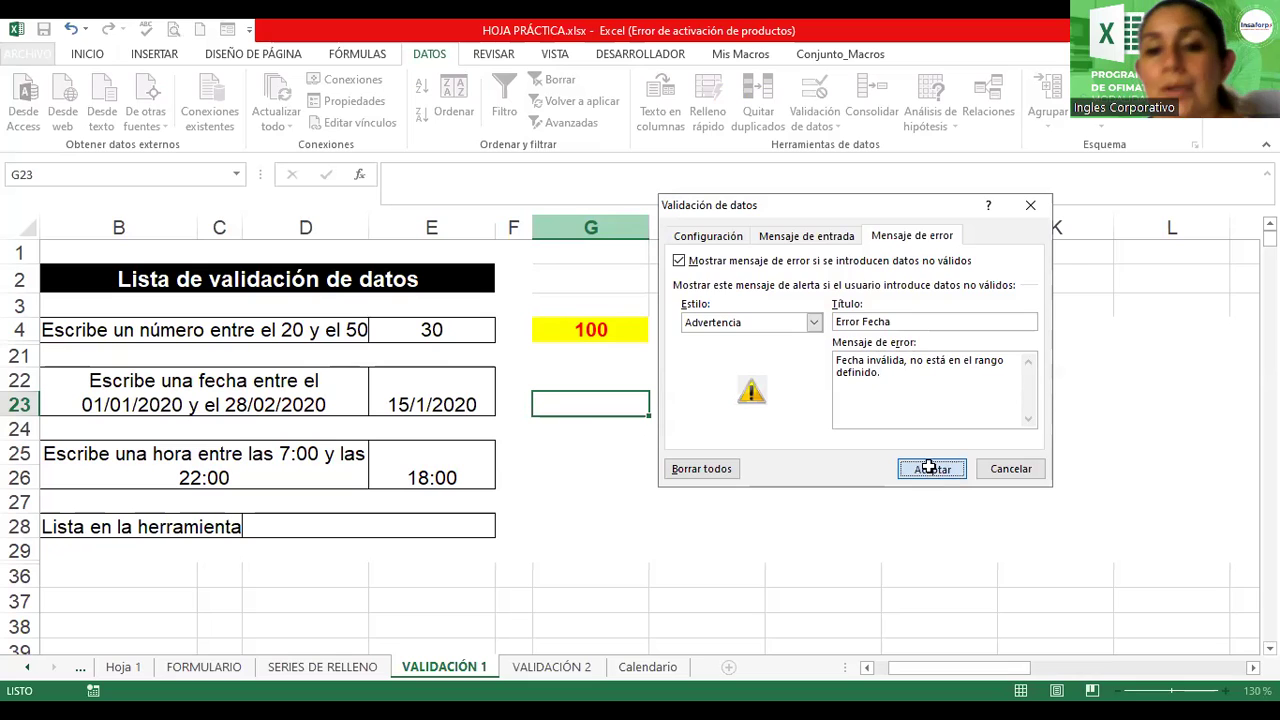
Apply the date validation and return to G23 to see its Fecha input message
click(930, 472)
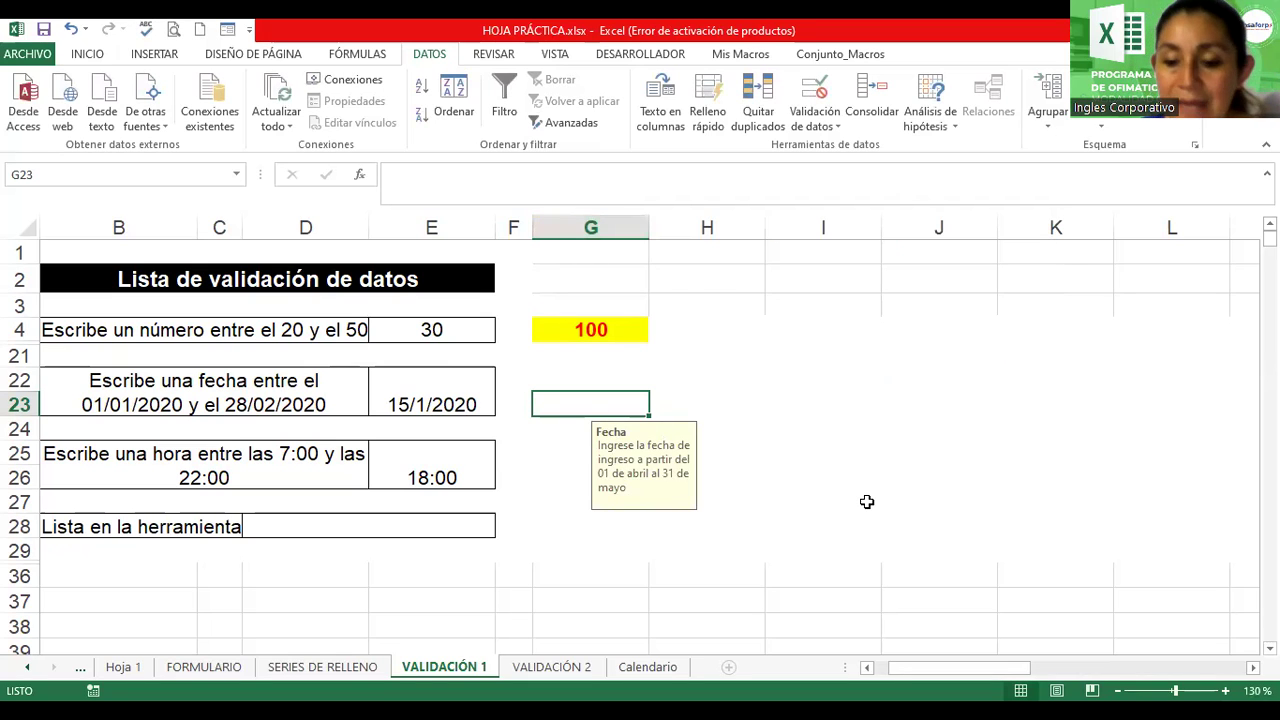
key(Return)
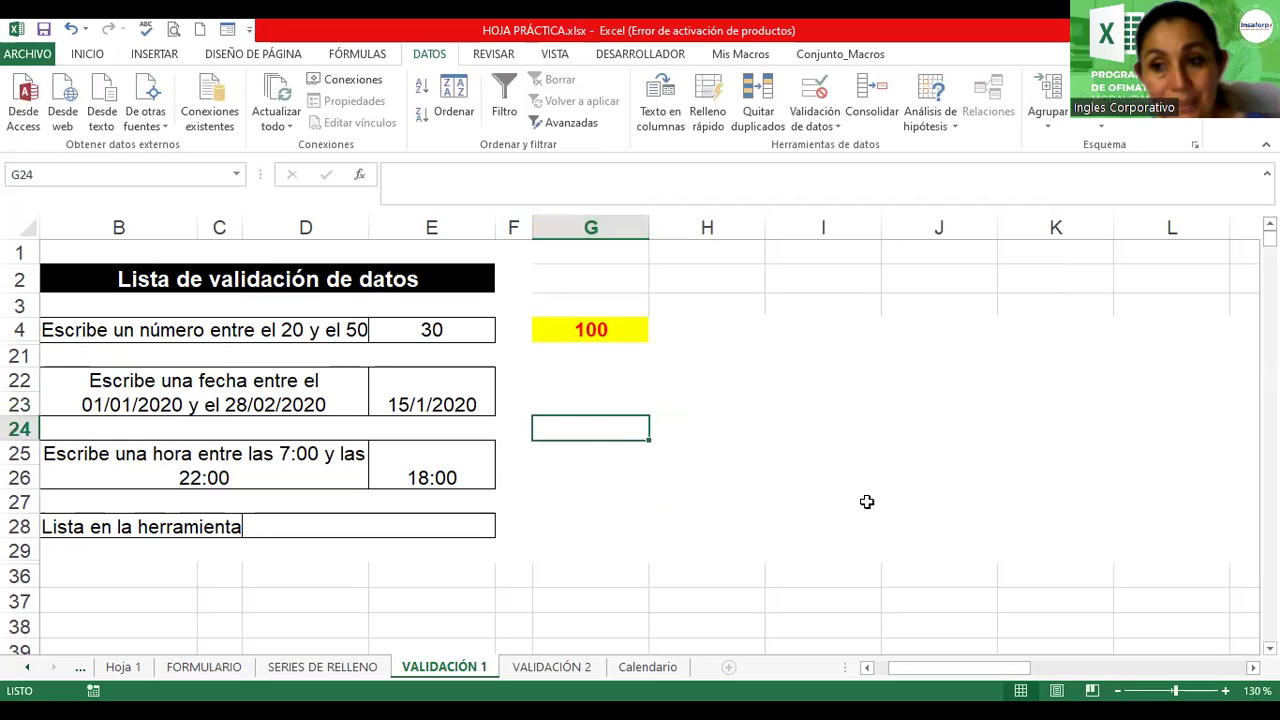
key(Up)
key(Up)
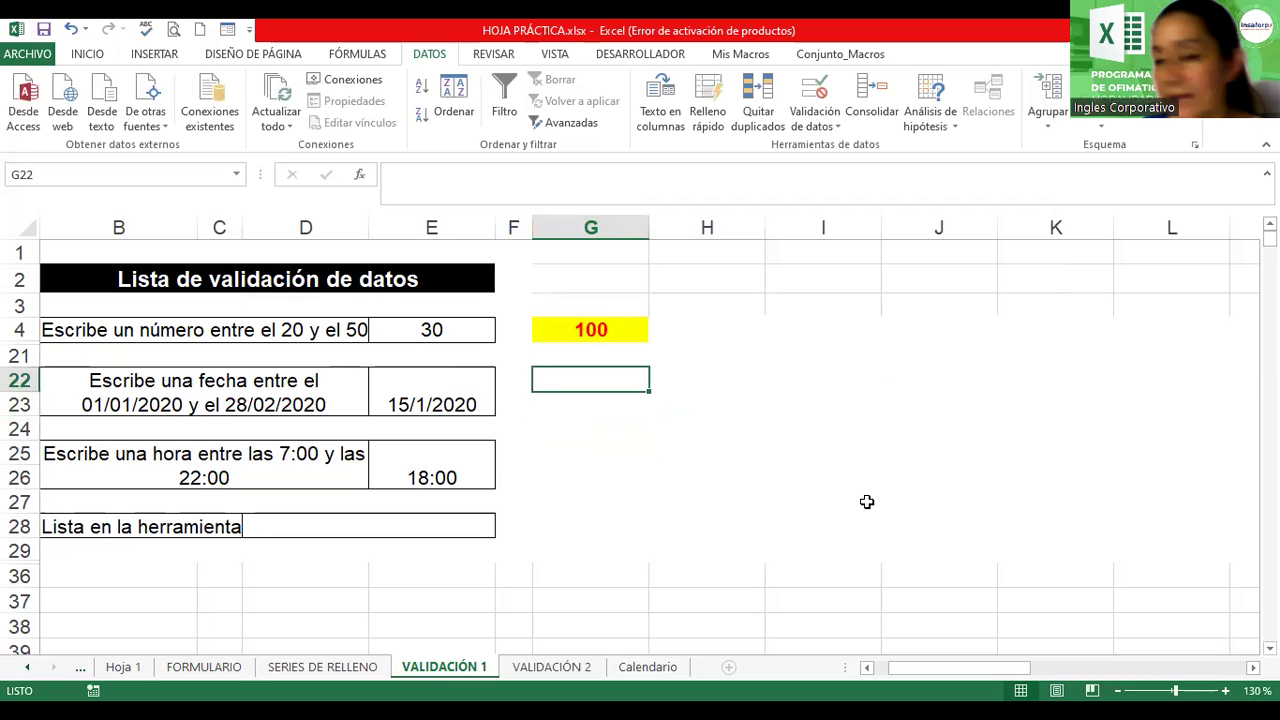
key(Down)
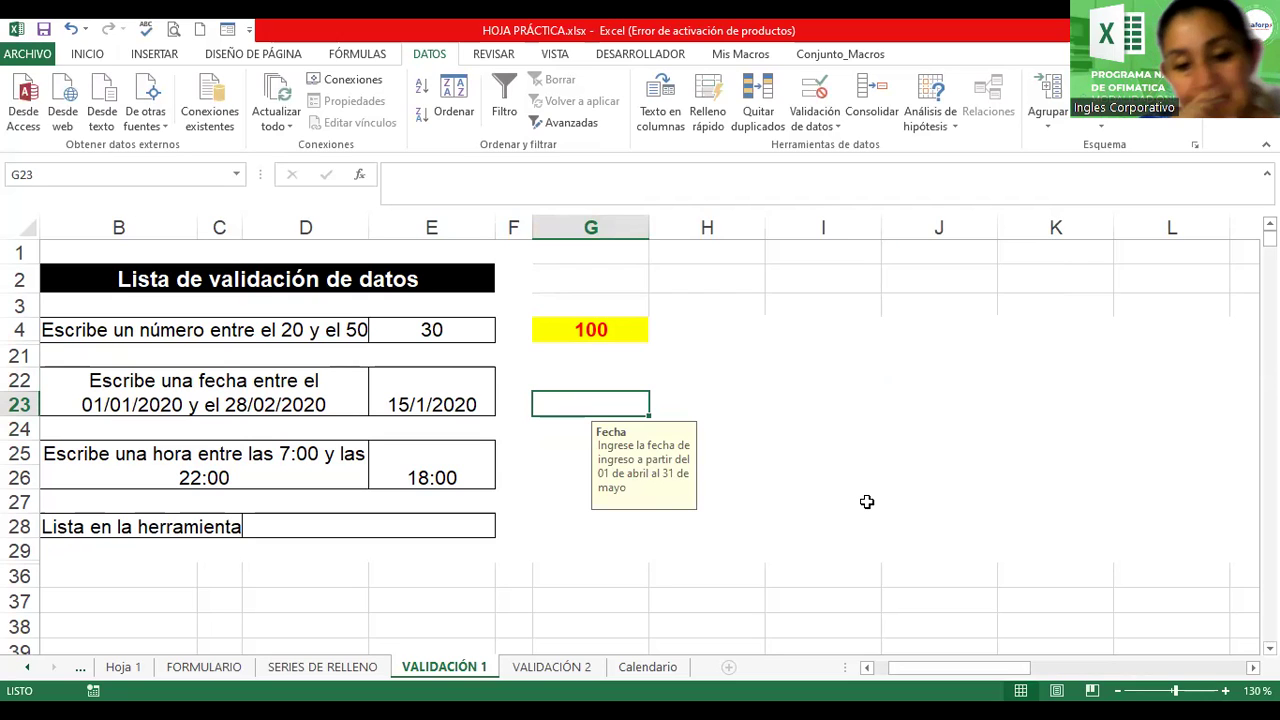
Enter the valid date 15/04/2023 in G23 and reselect the cell
text(15/04)
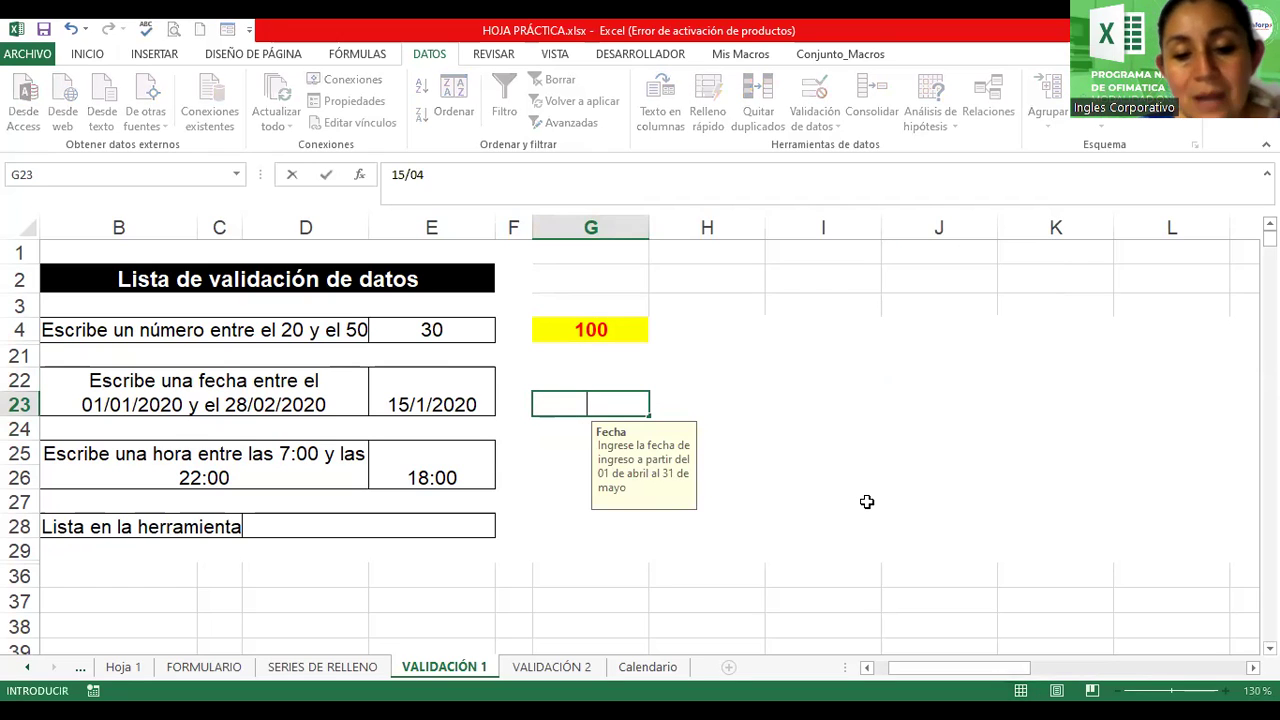
text(/2023)
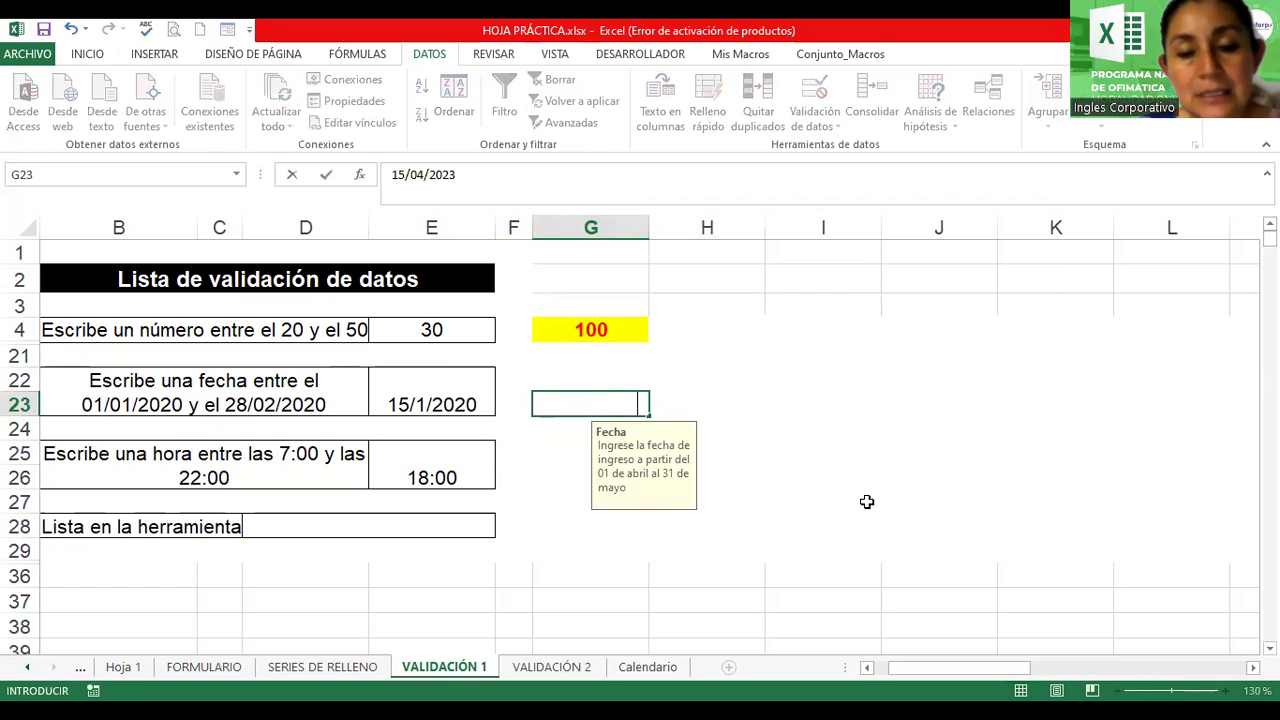
key(BackSpace)
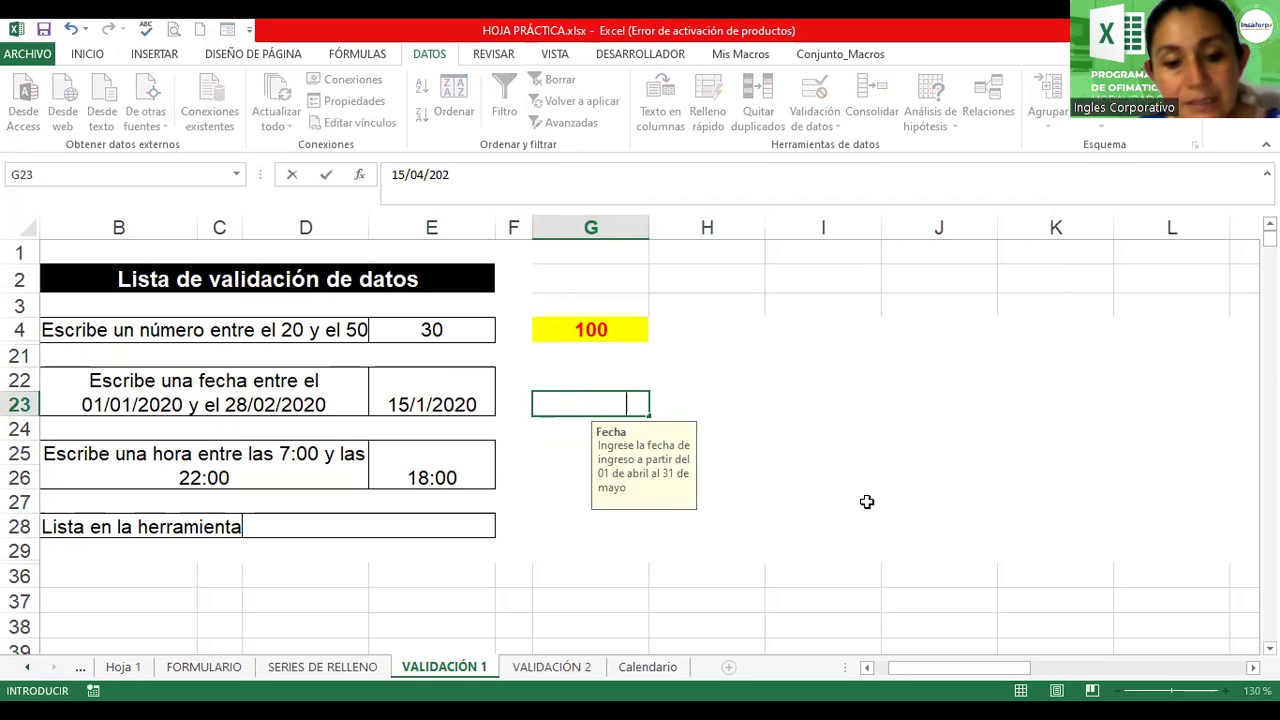
text(3)
key(Return)
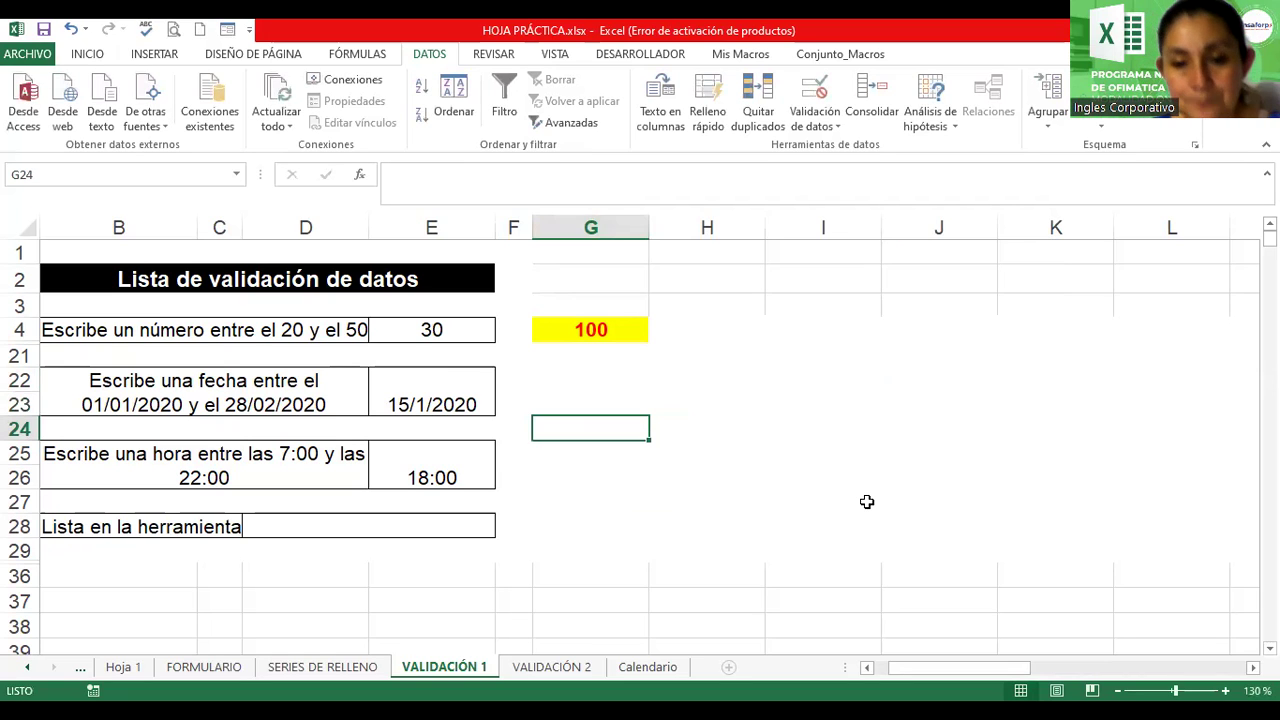
click(568, 397)
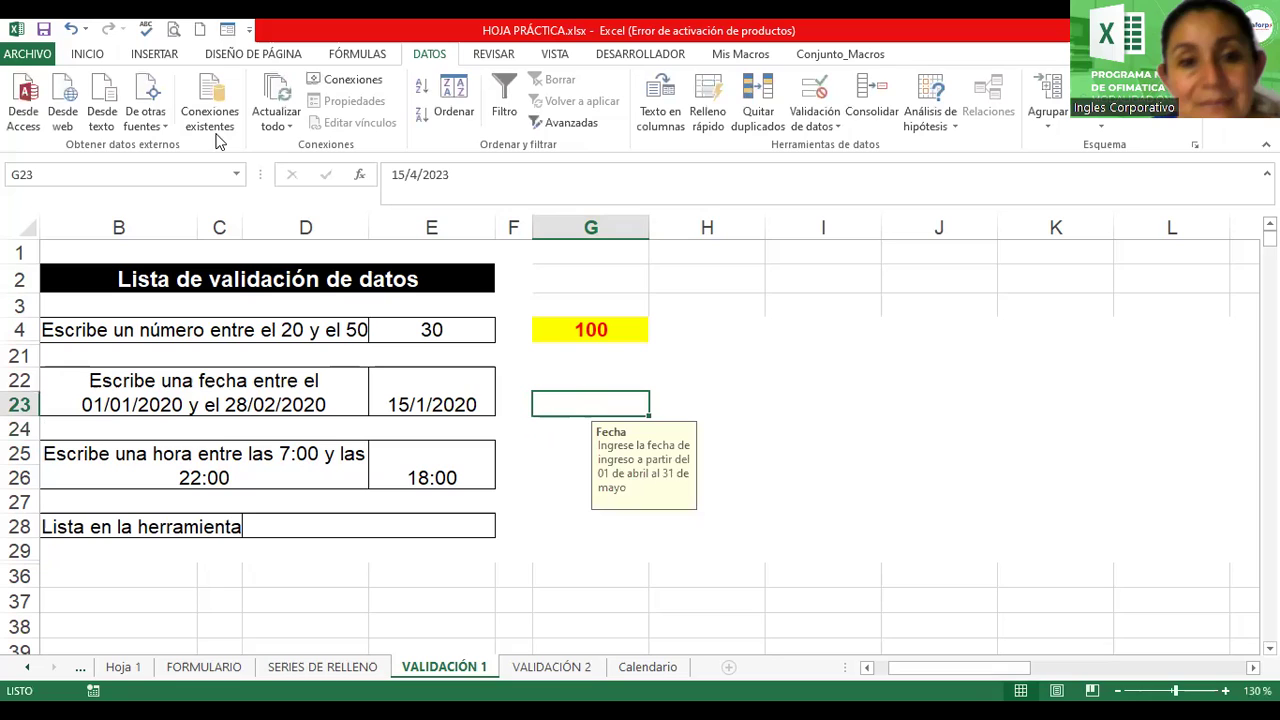
Give G23 a yellow fill with bold, red, centred text
click(76, 58)
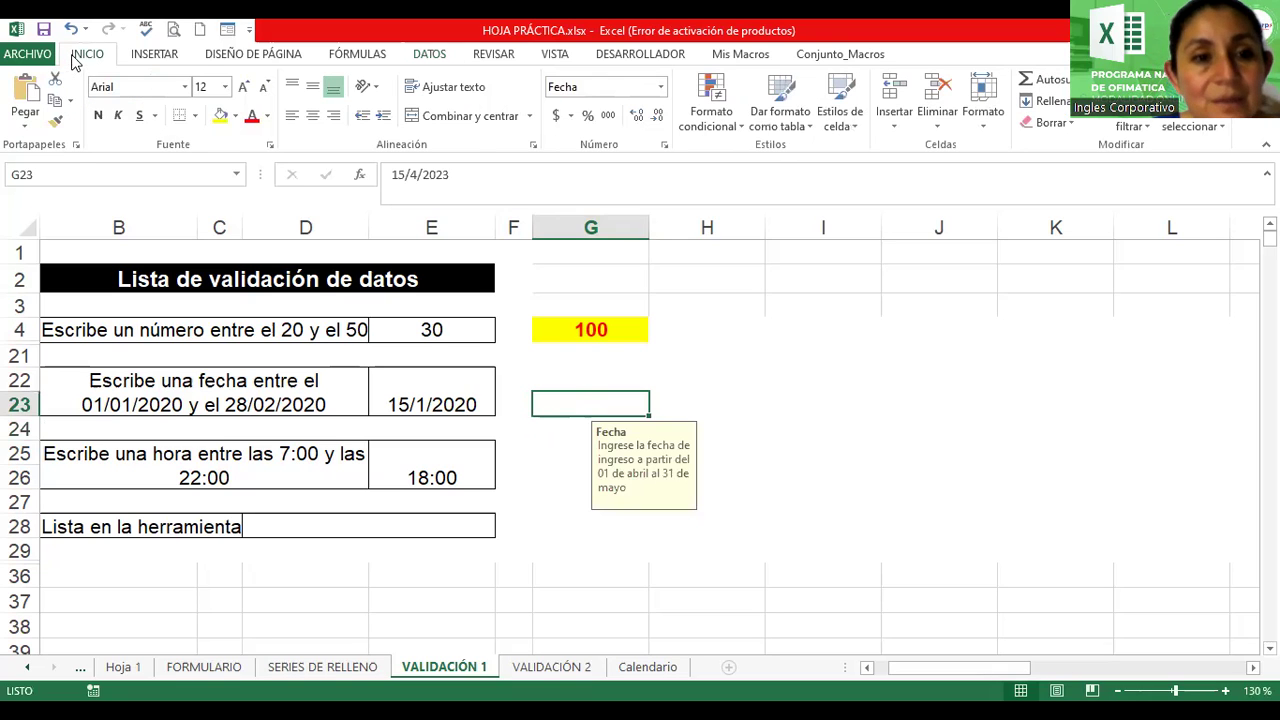
click(220, 116)
click(252, 116)
click(98, 116)
click(312, 116)
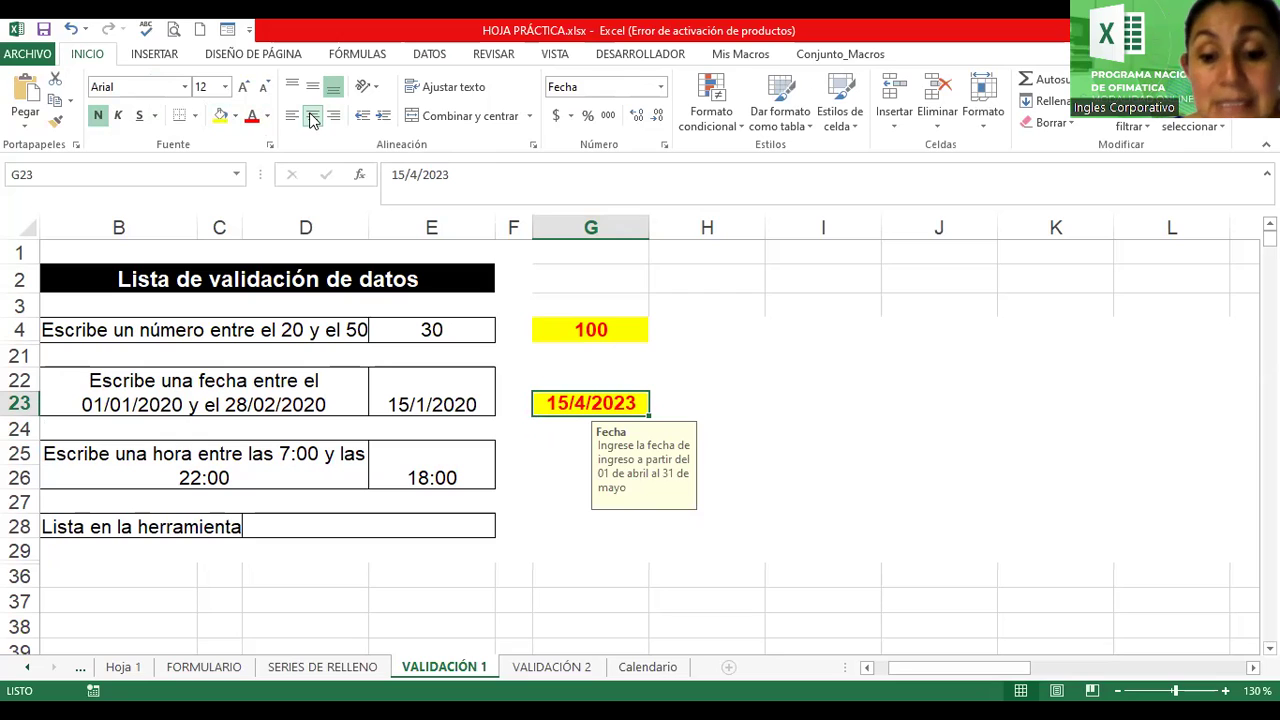
Type the out-of-range date 03/06/2023 into G23
text(030)
key(BackSpace)
text(/06/2023)
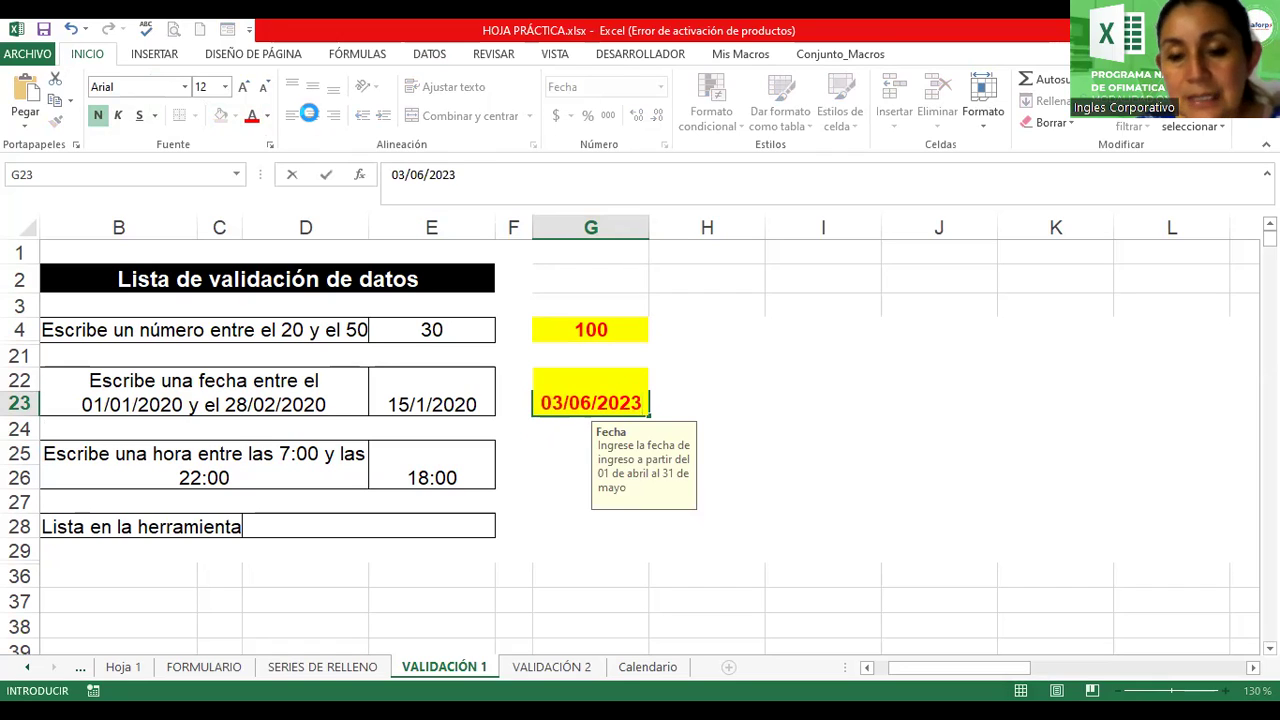
Commit 03/06/2023 in G23 and accept it despite the Error Fecha warning
key(Return)
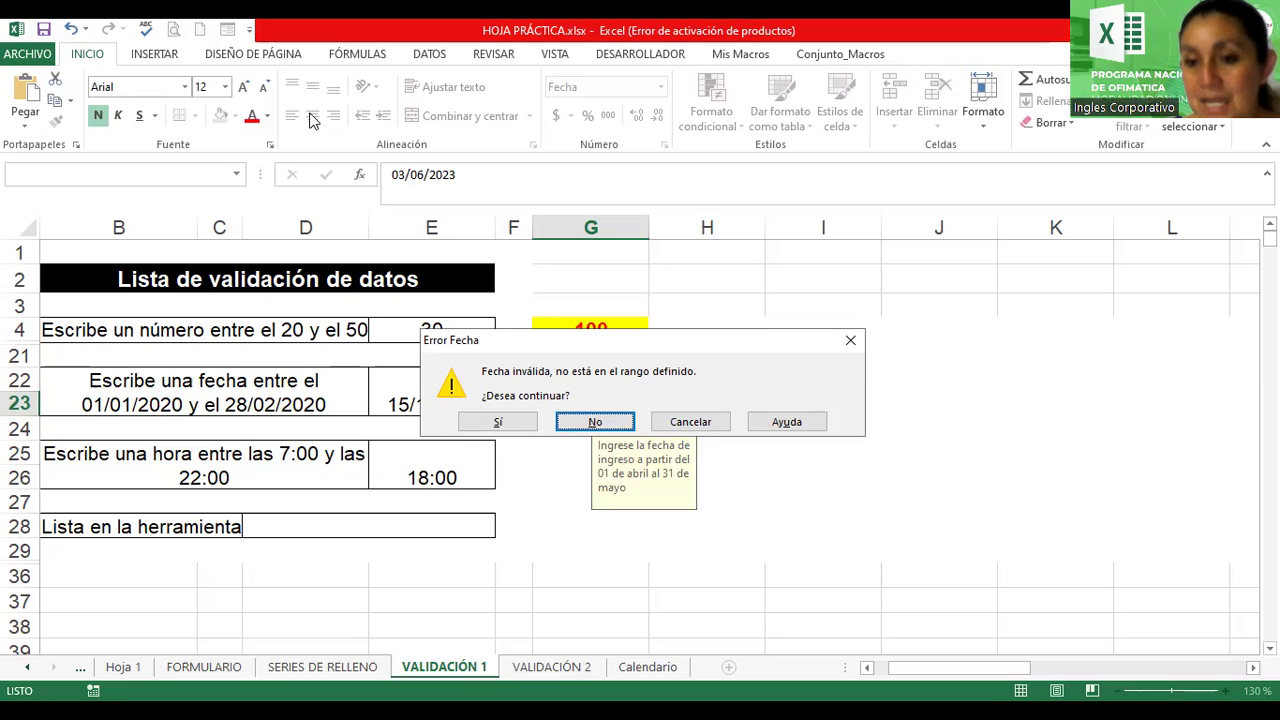
click(500, 422)
click(502, 423)
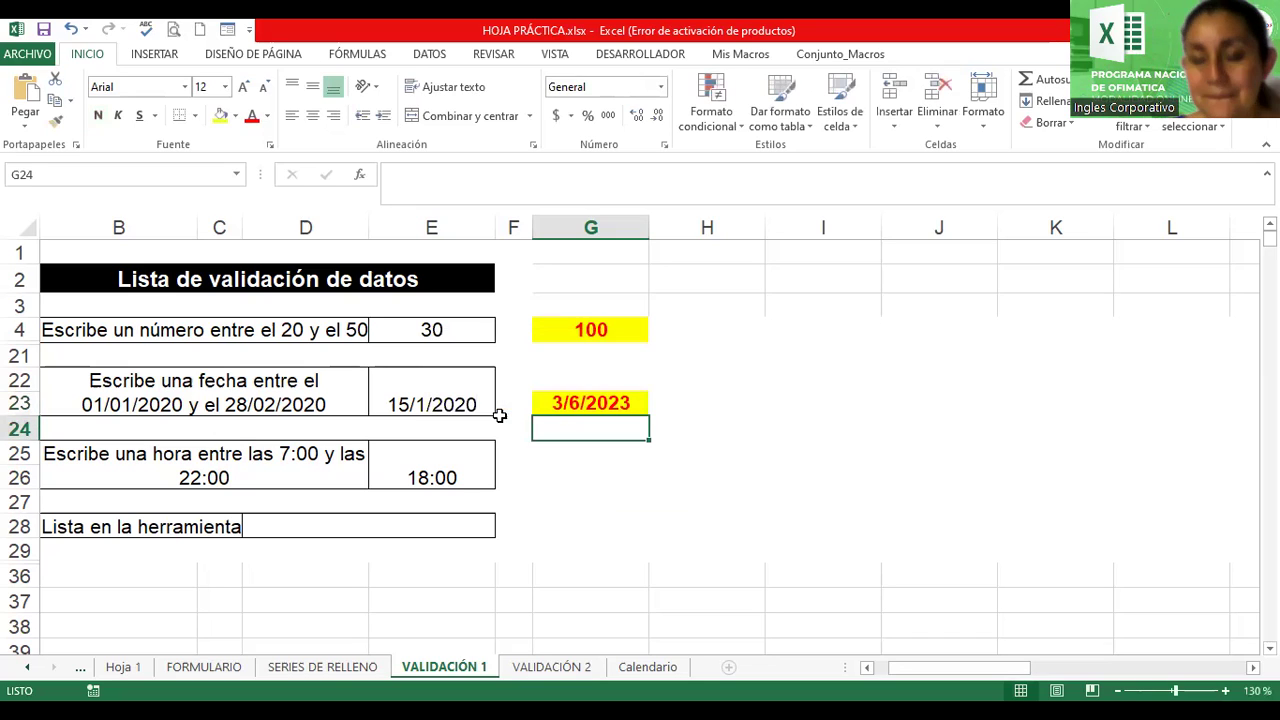
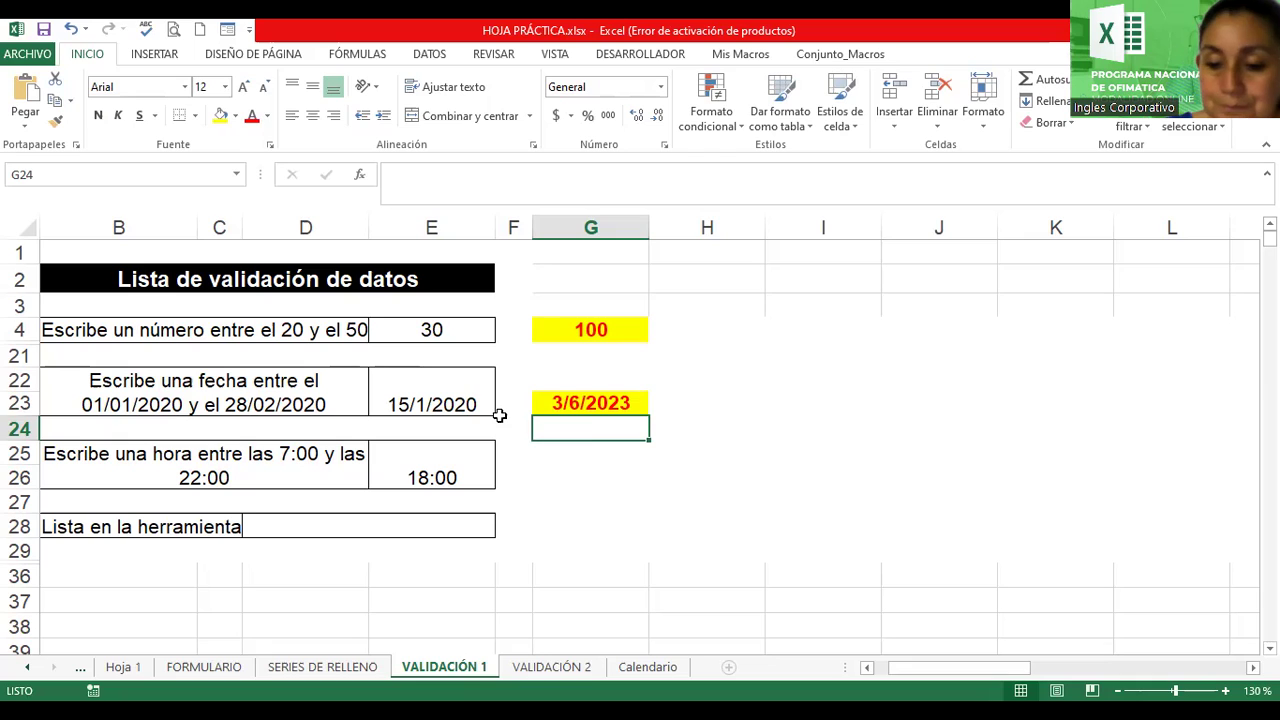
Enter 10/07/2023 in G23, reject it at the validation error, then enter 10/04/2023
key(Up)
key(Delete)
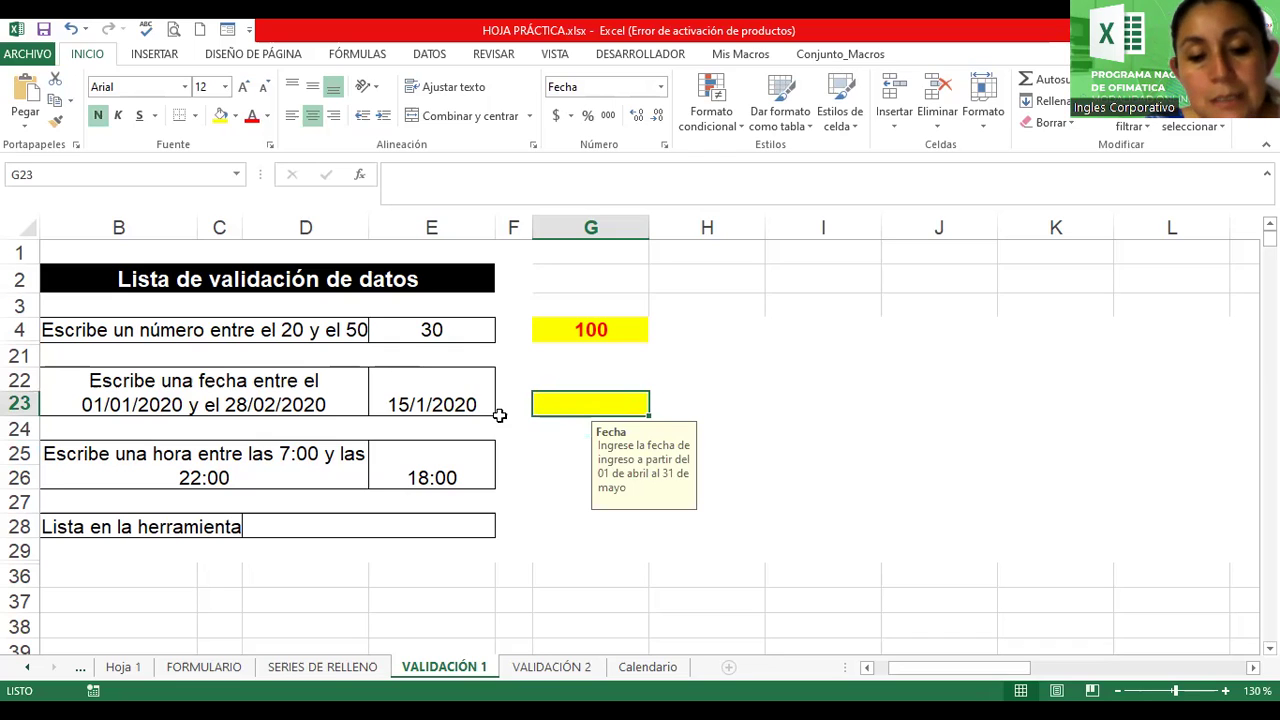
text(10/07/2023)
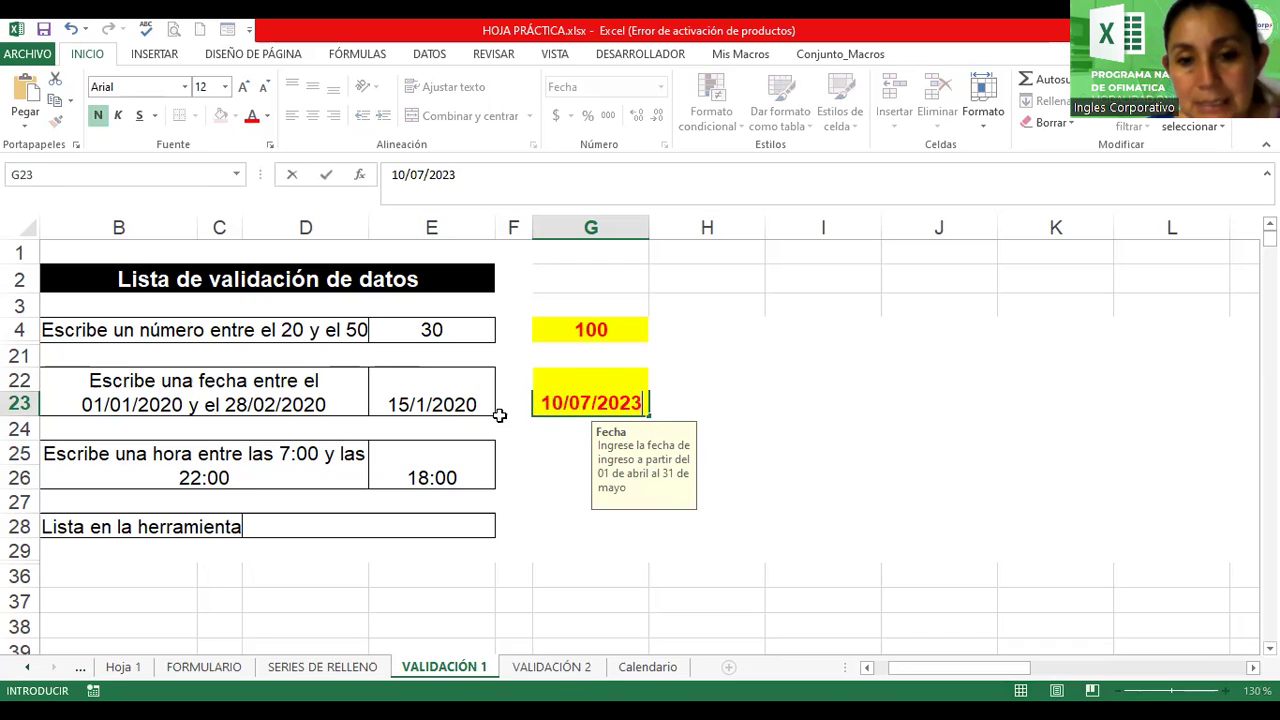
key(Return)
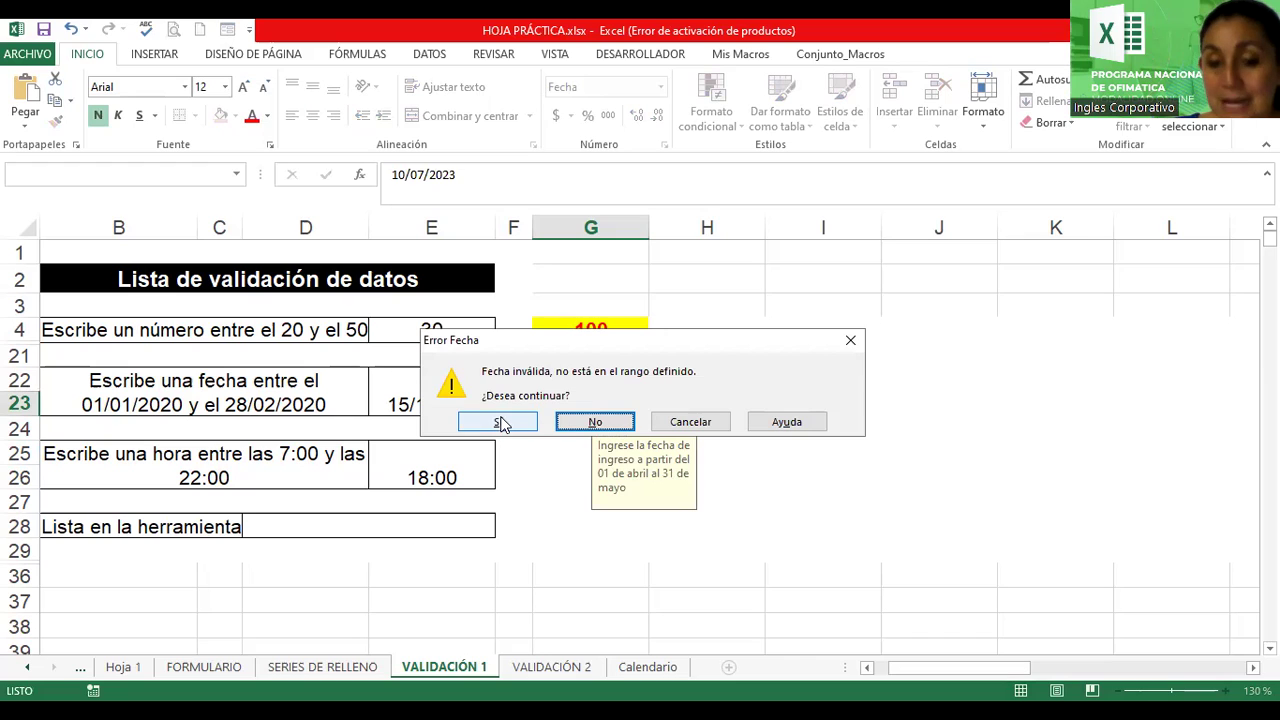
click(603, 421)
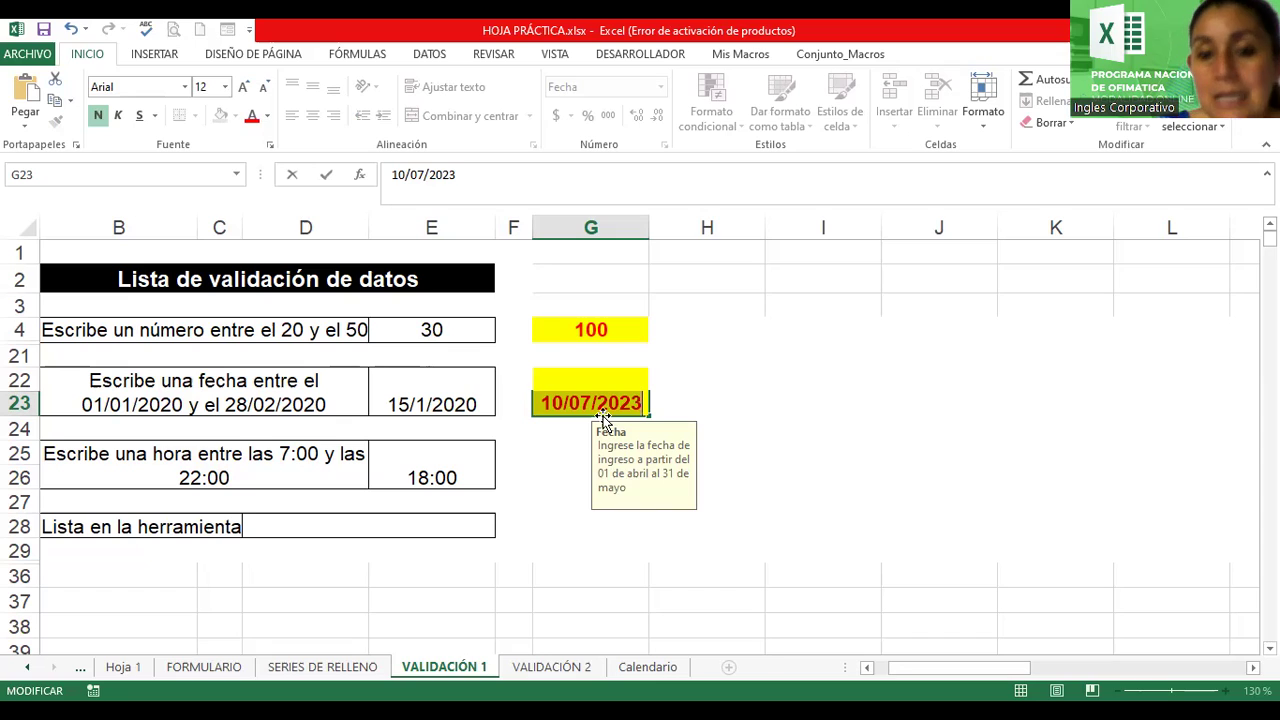
key(BackSpace)
key(BackSpace)
key(BackSpace)
text(1)
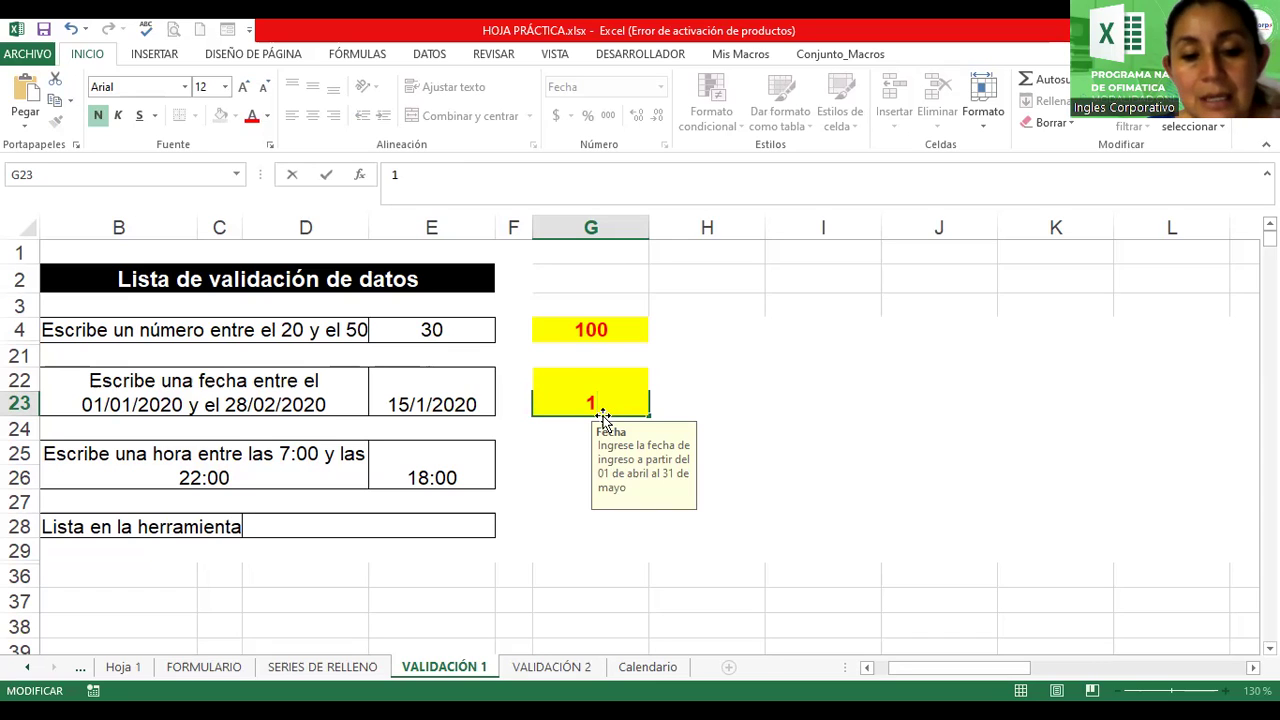
text(0/04/2023)
key(Return)
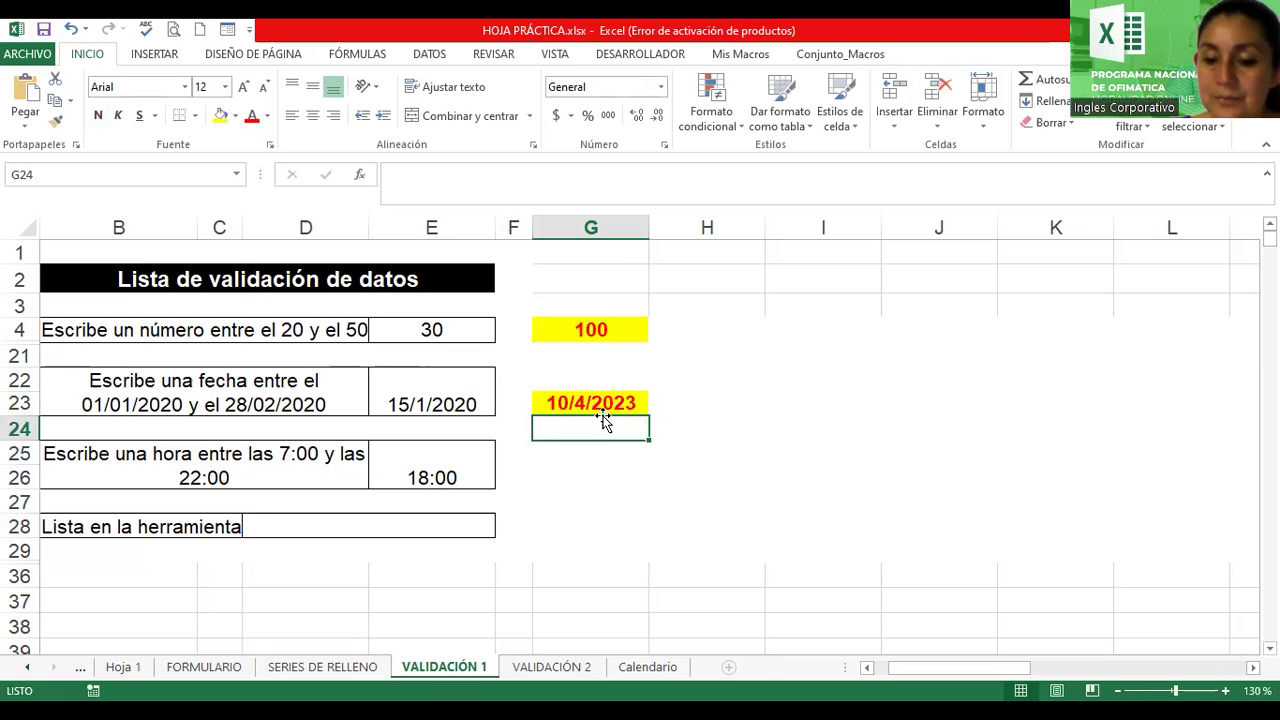
Check G23's input message, then give G26 yellow fill and centre alignment
click(603, 412)
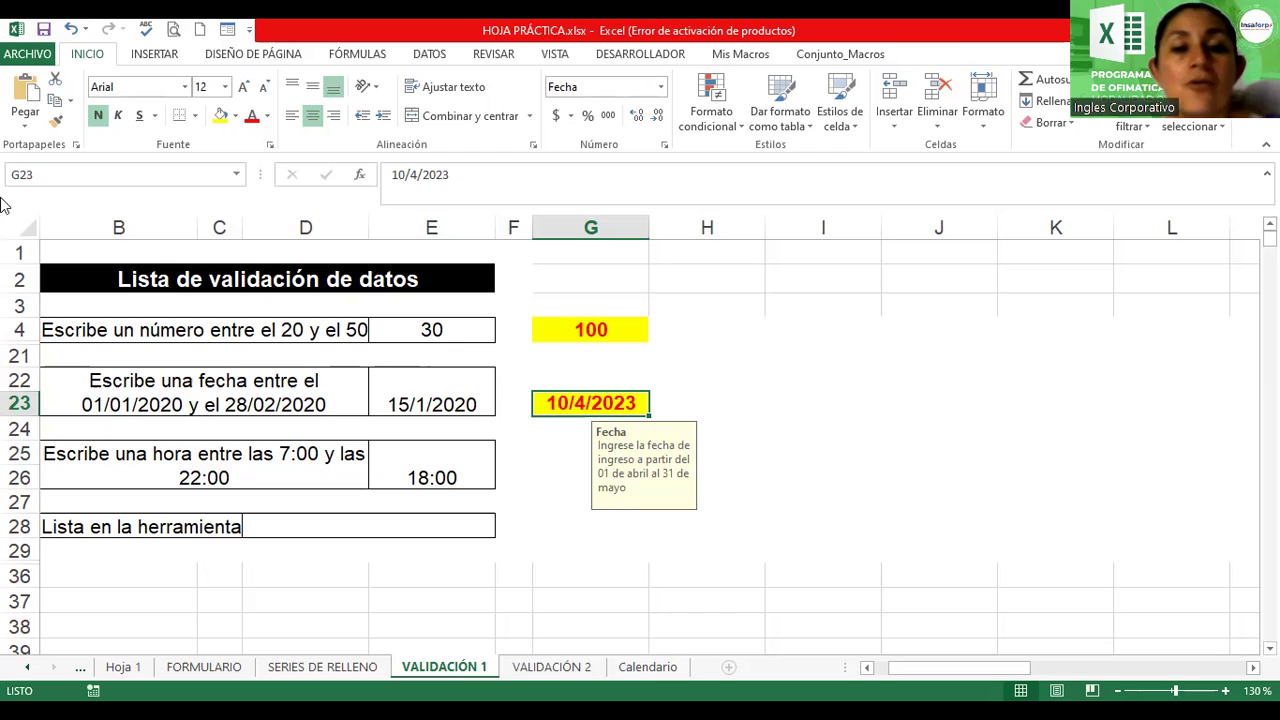
click(556, 474)
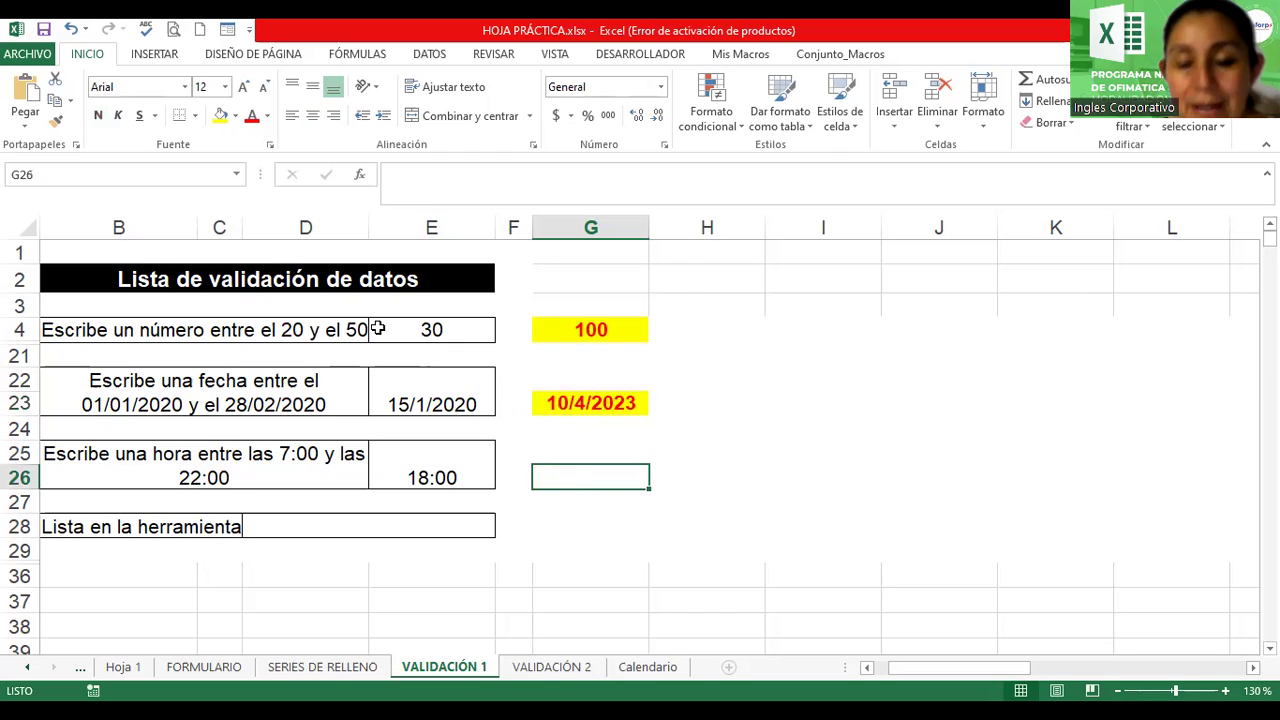
click(220, 115)
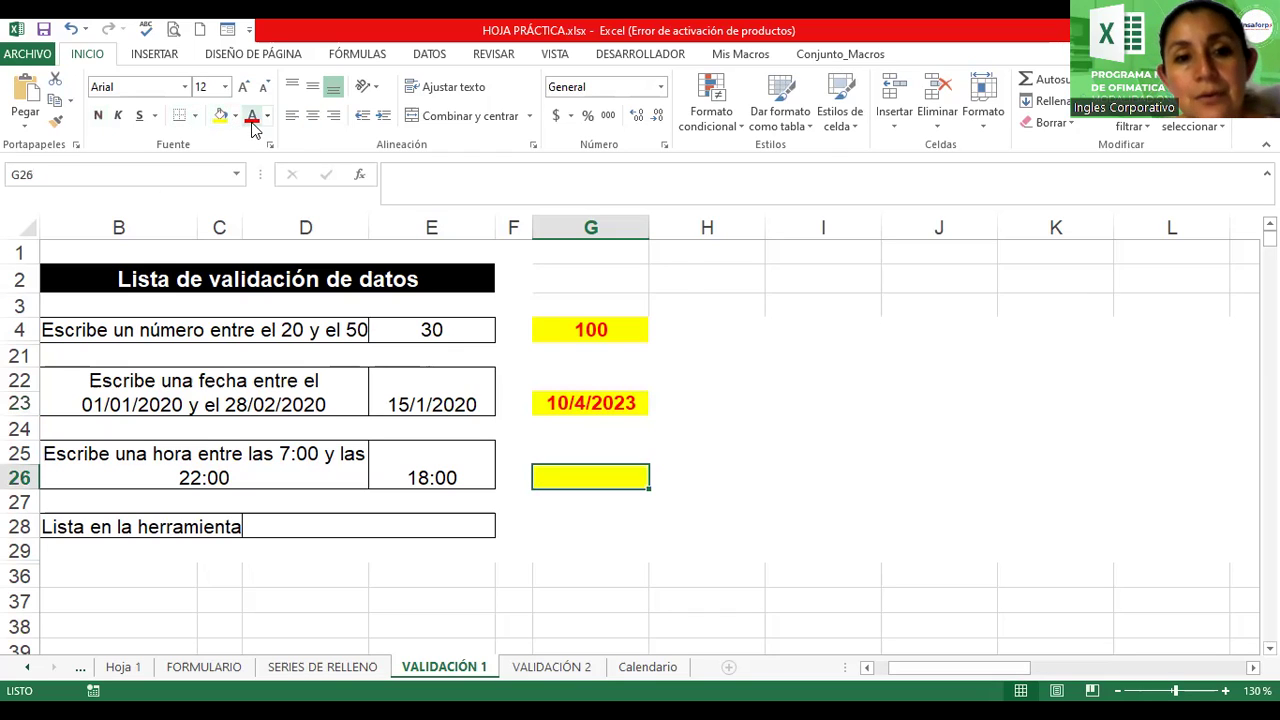
click(312, 116)
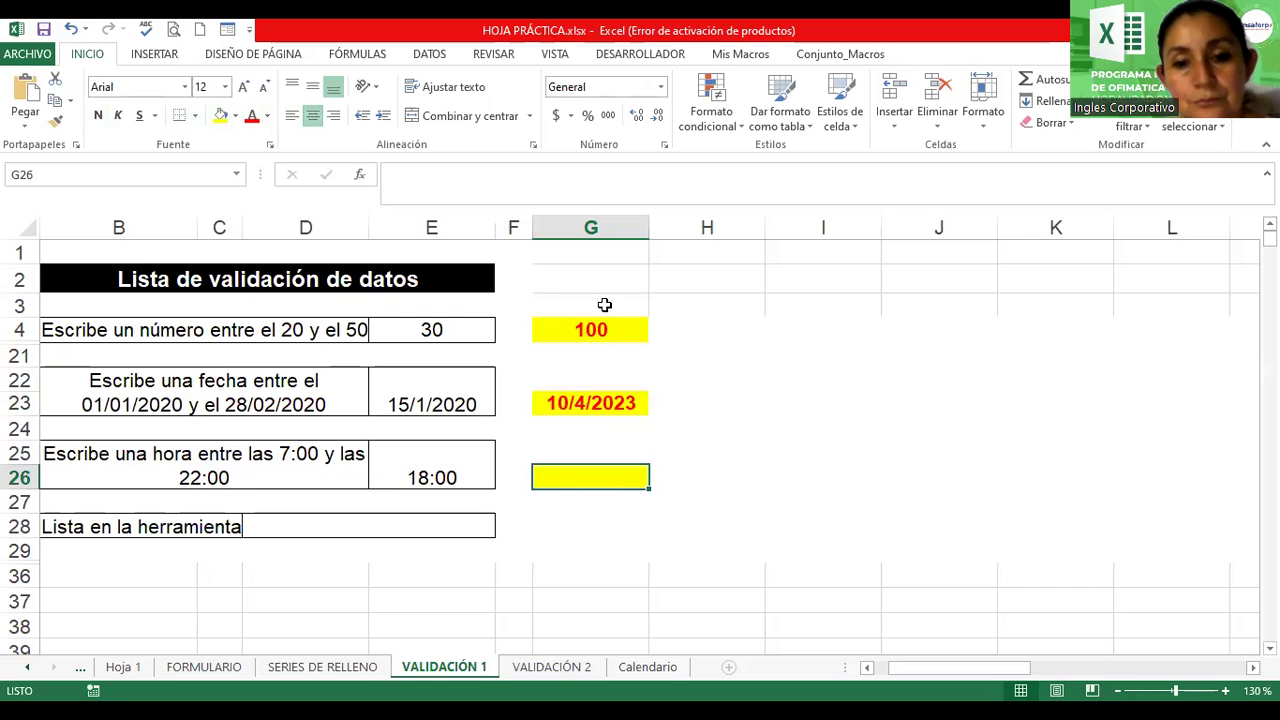
scroll(660, 371, down, 1)
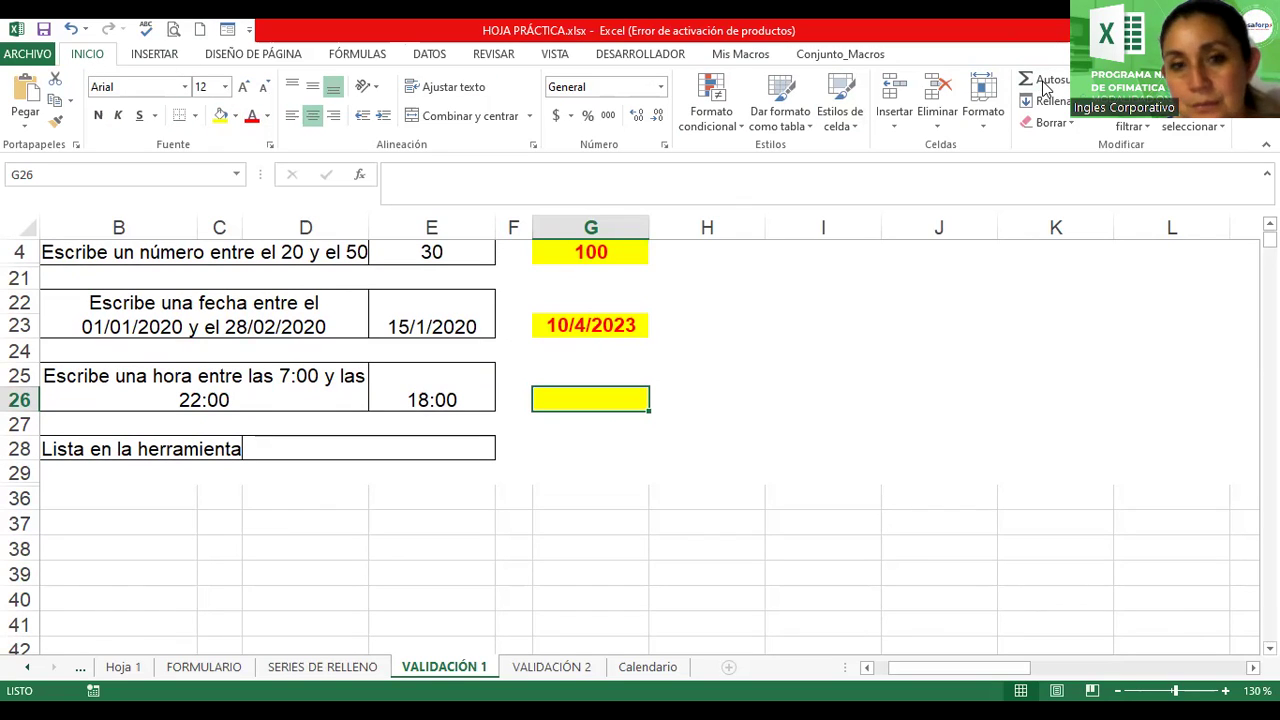
Open Validación de datos for G26 and set Permitir to Hora
click(429, 53)
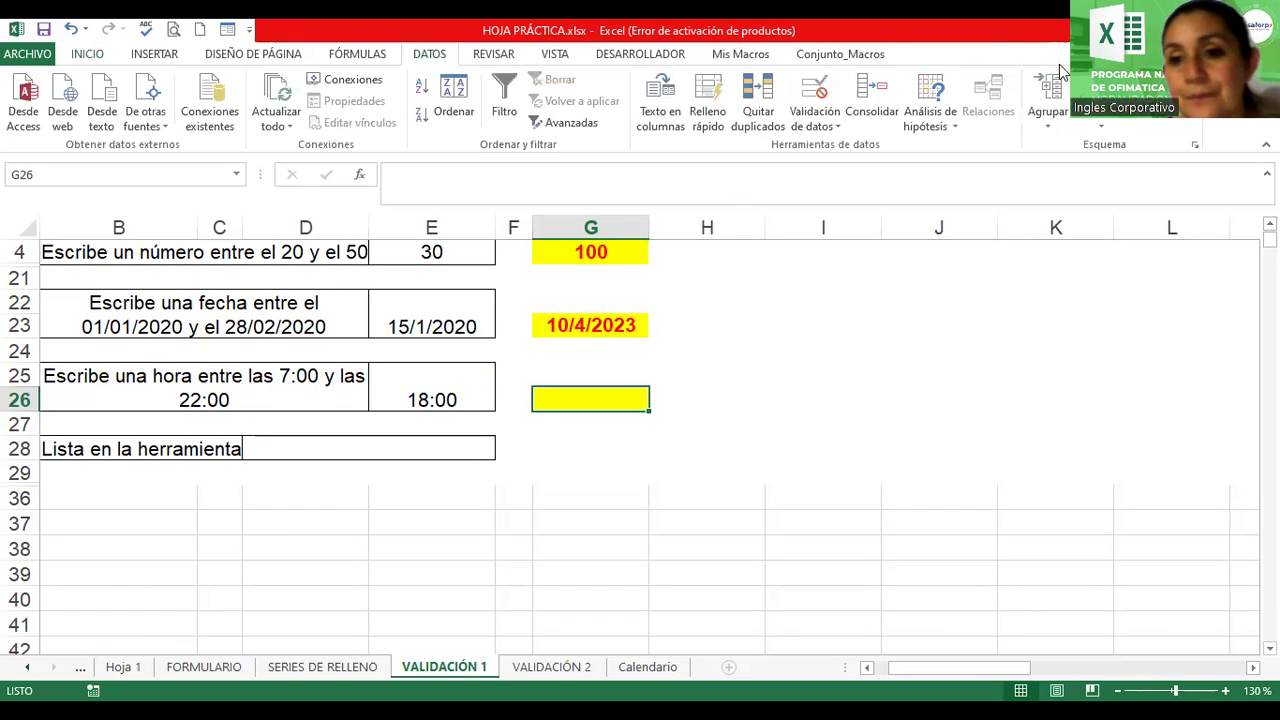
click(817, 107)
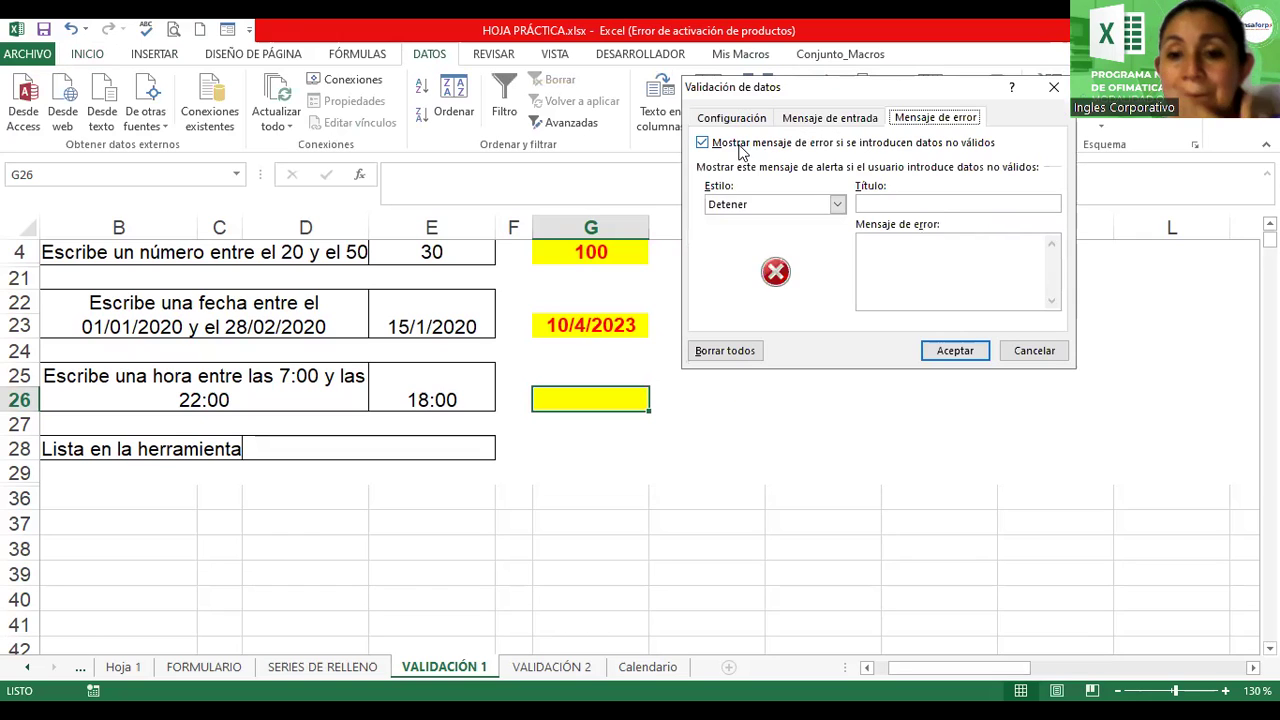
click(723, 118)
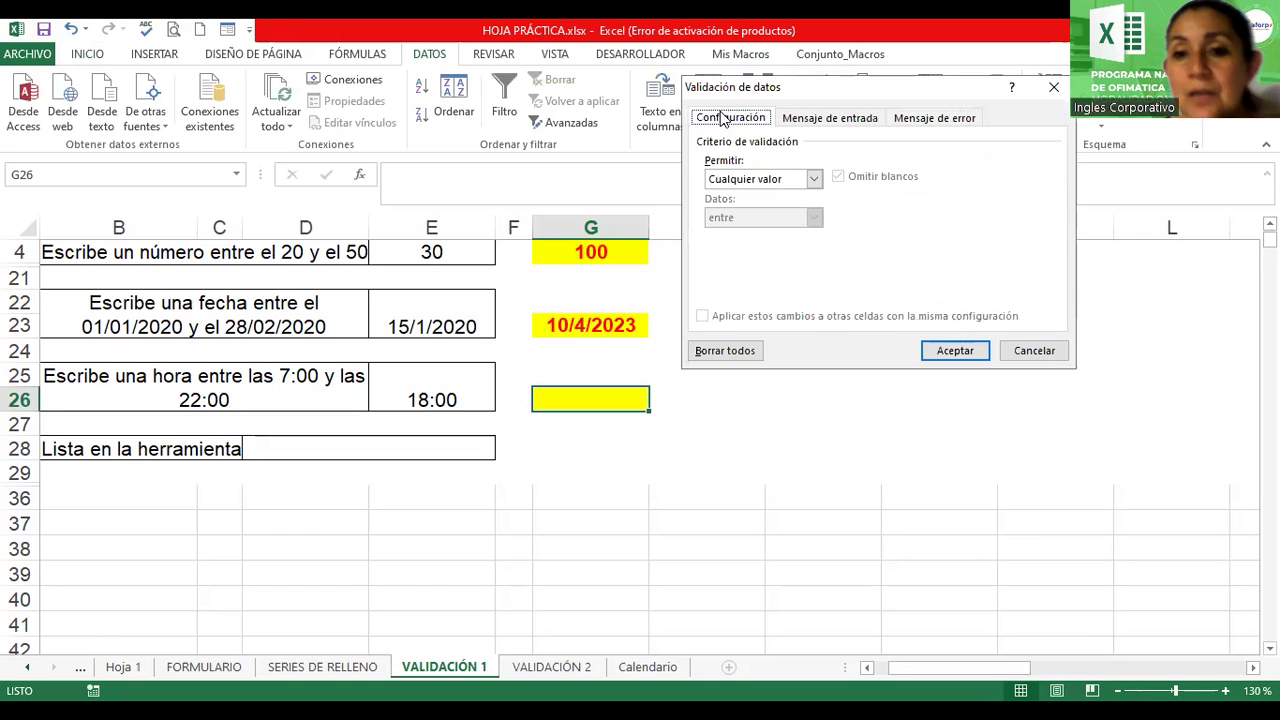
click(765, 180)
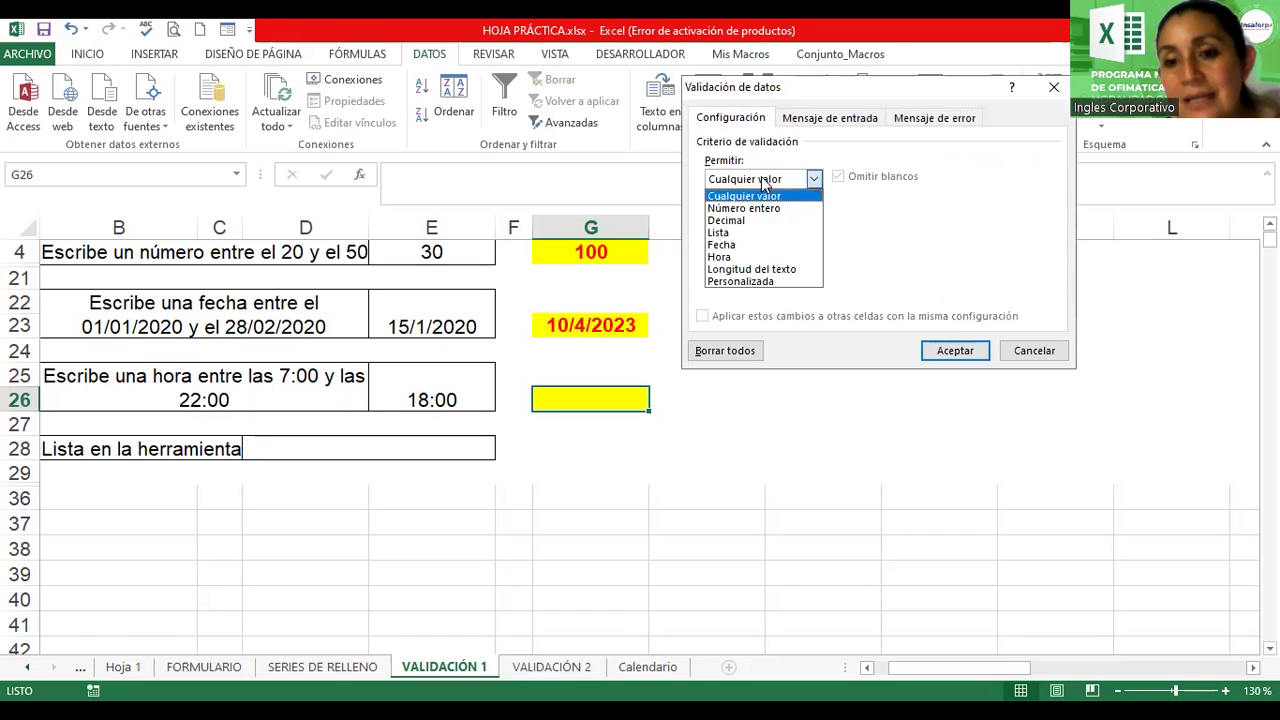
click(757, 256)
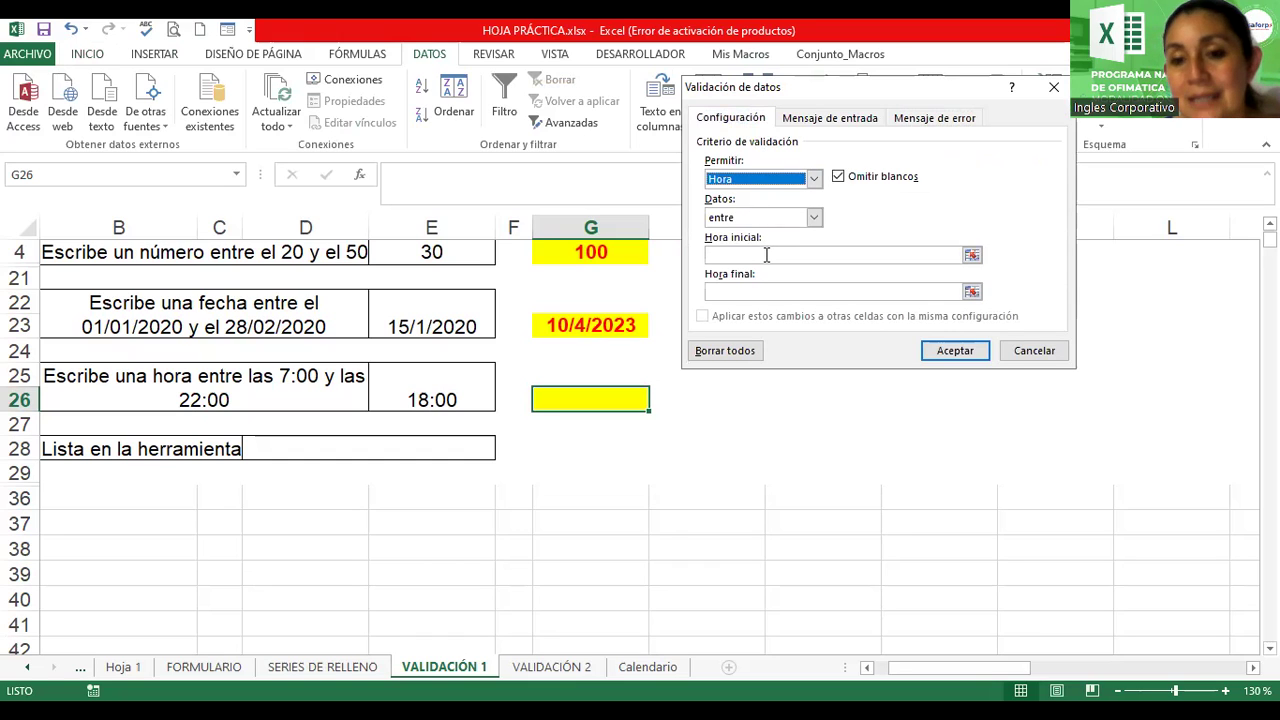
Restrict G26 to times entre 1:00 (Hora inicial) and 5:00 (Hora final)
click(771, 257)
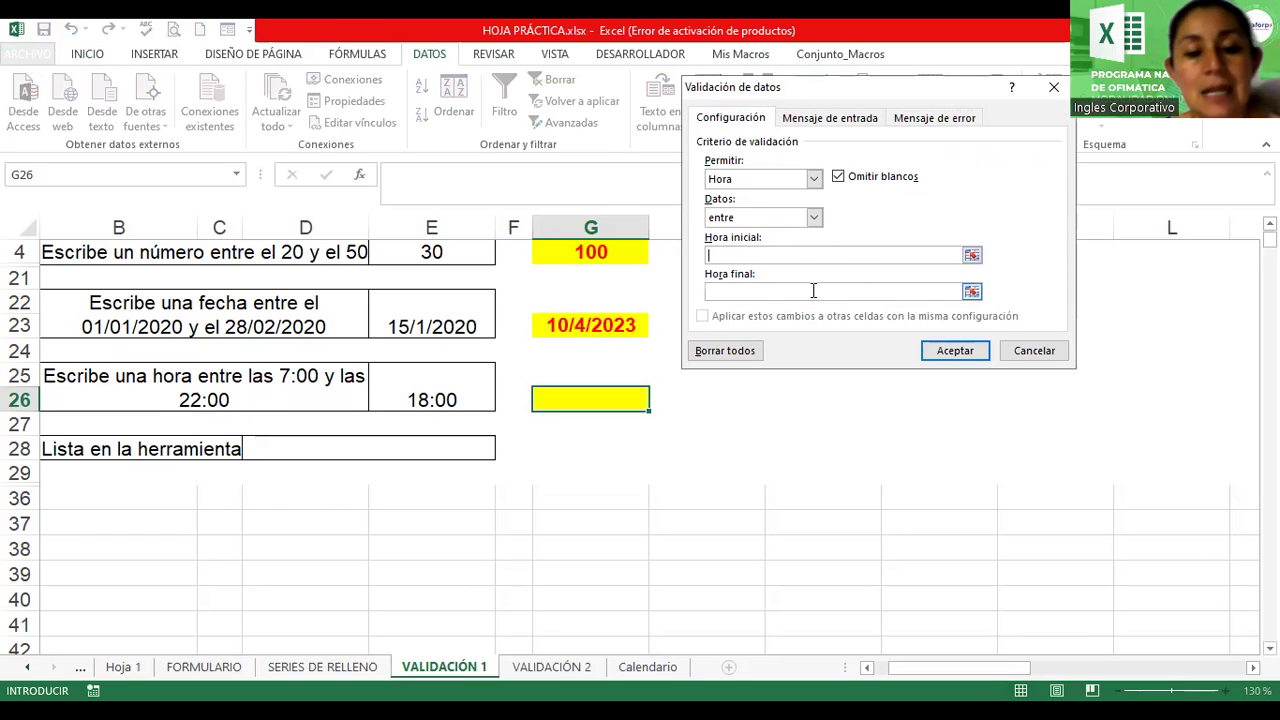
text(1:00)
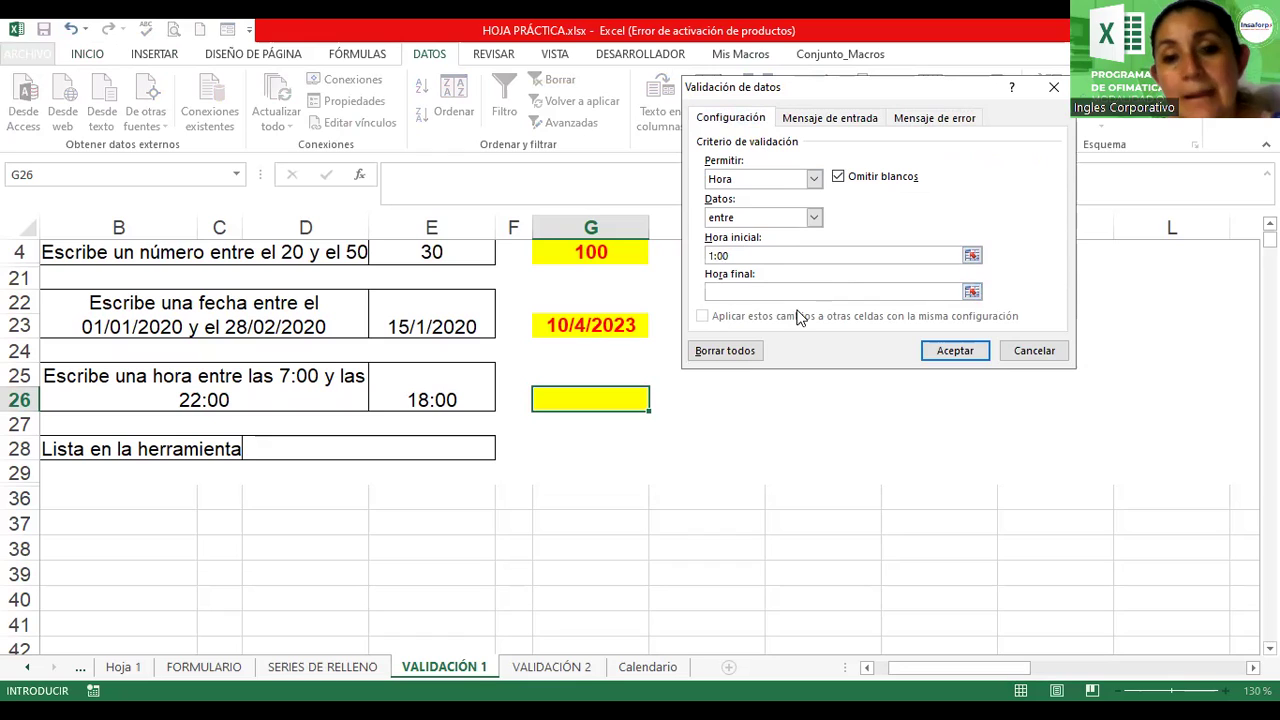
text(5:00)
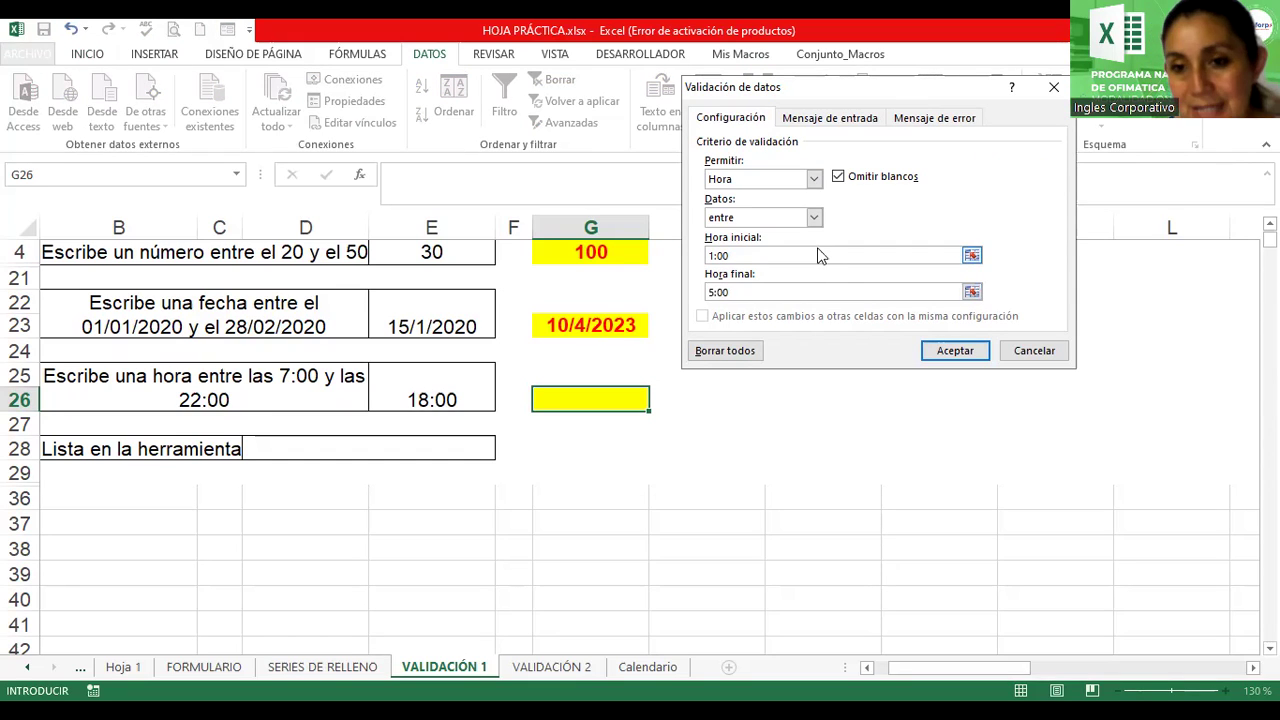
click(814, 218)
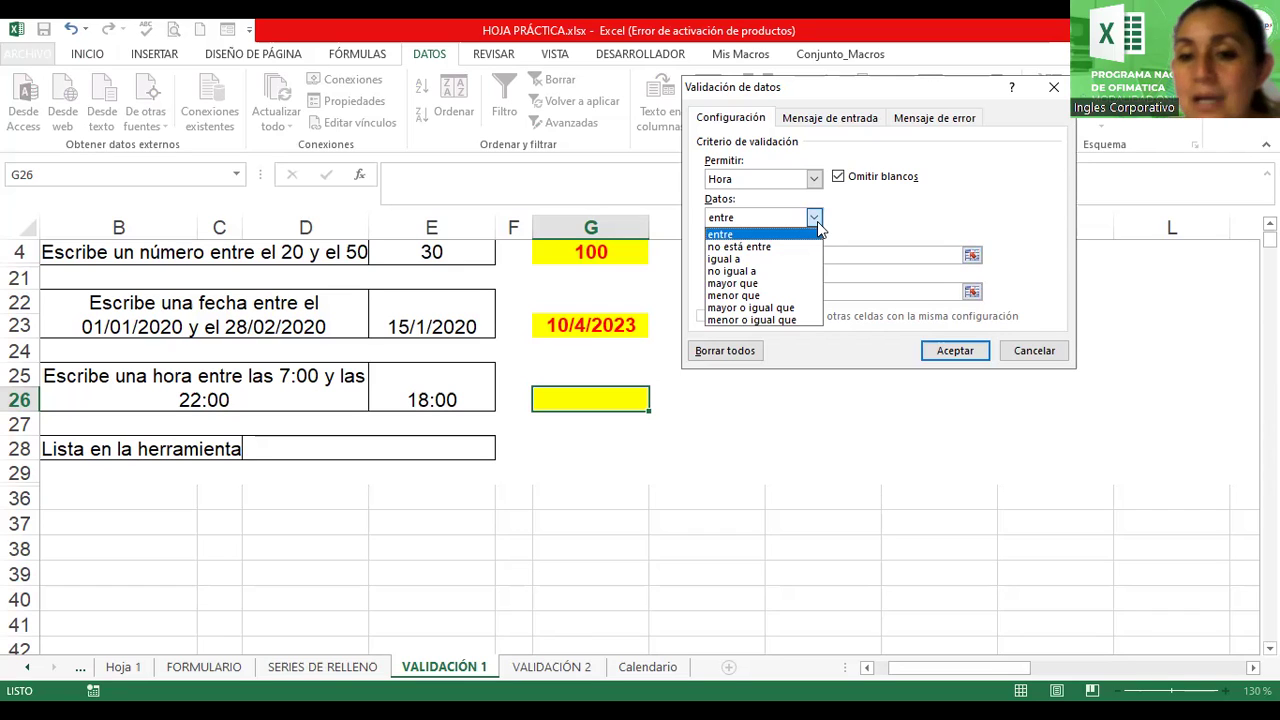
click(783, 234)
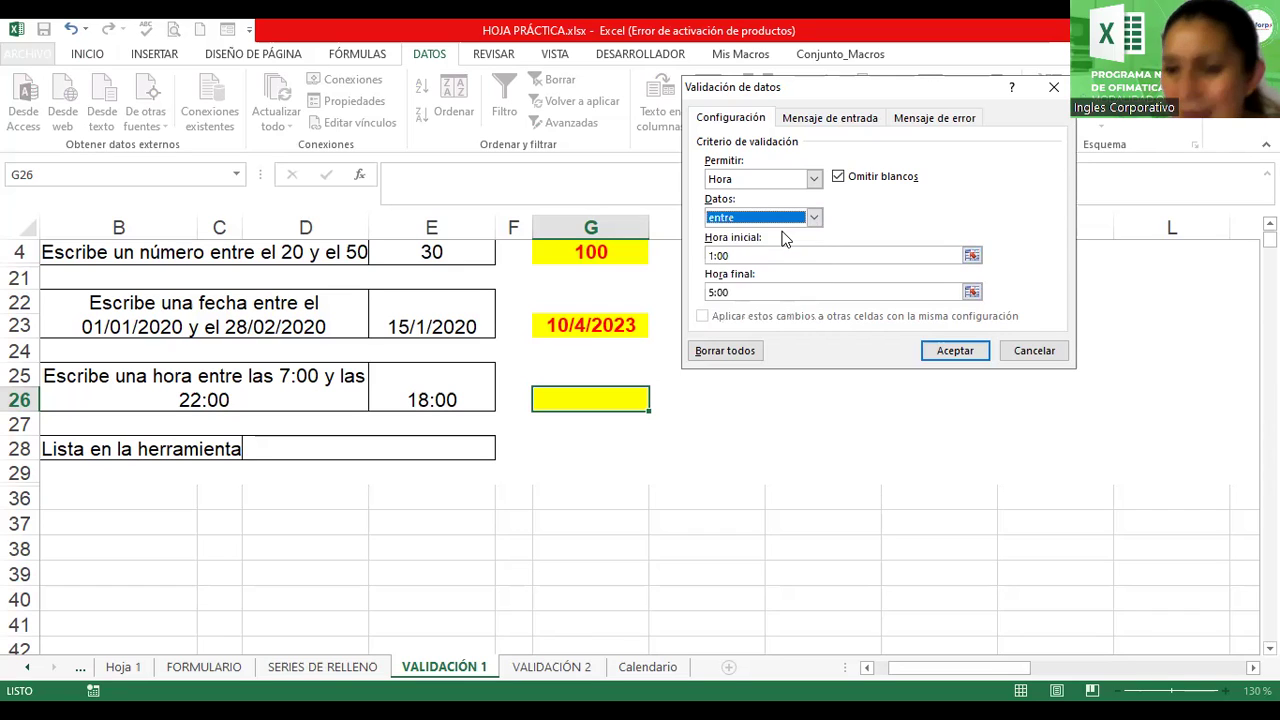
click(814, 219)
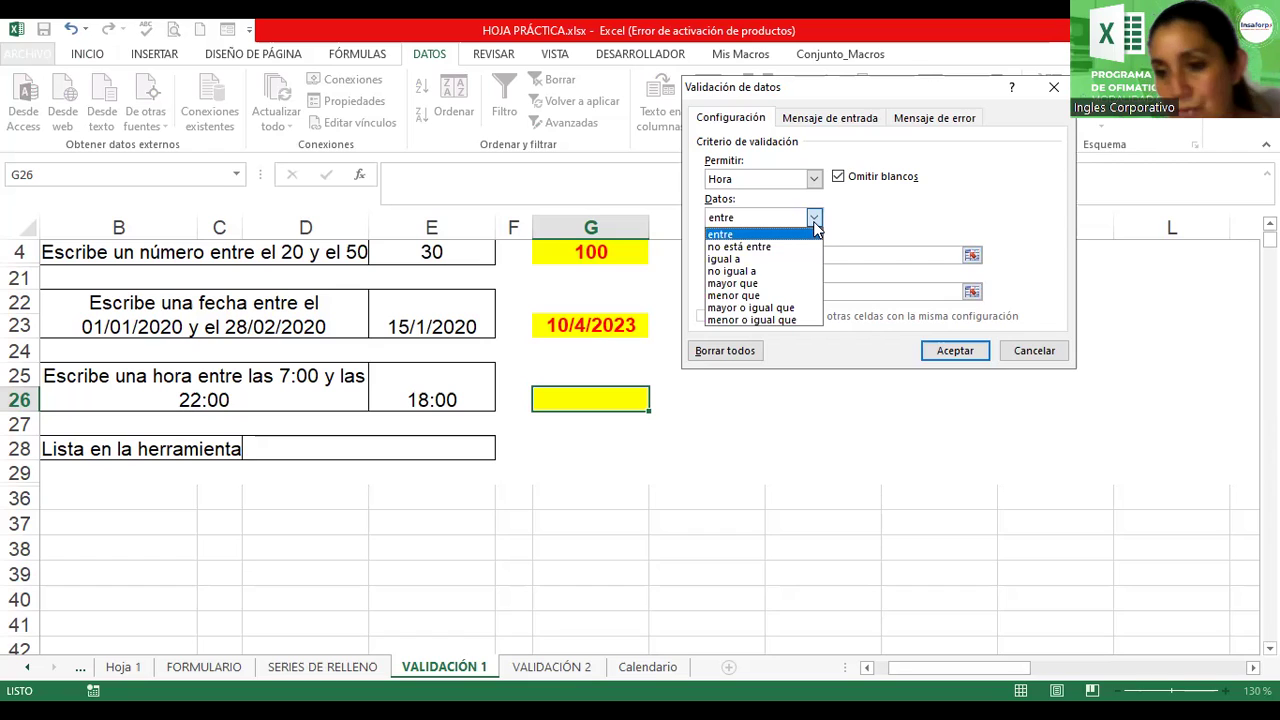
click(905, 226)
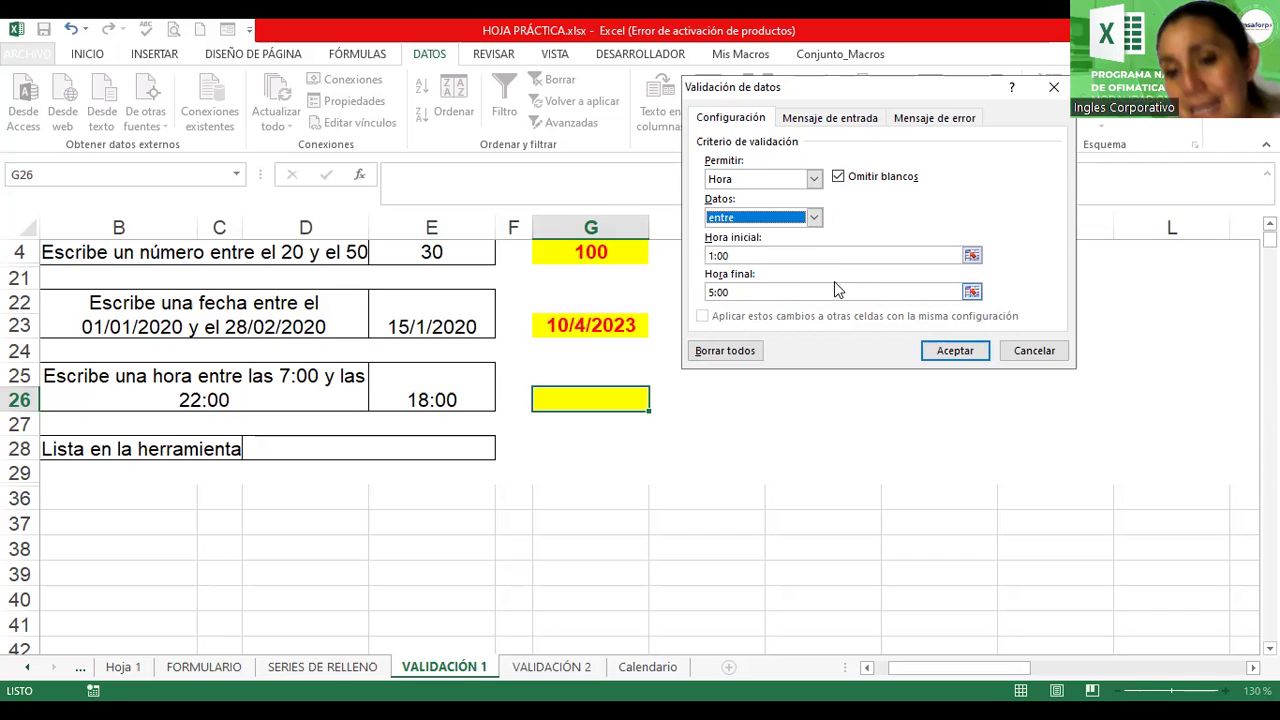
click(945, 352)
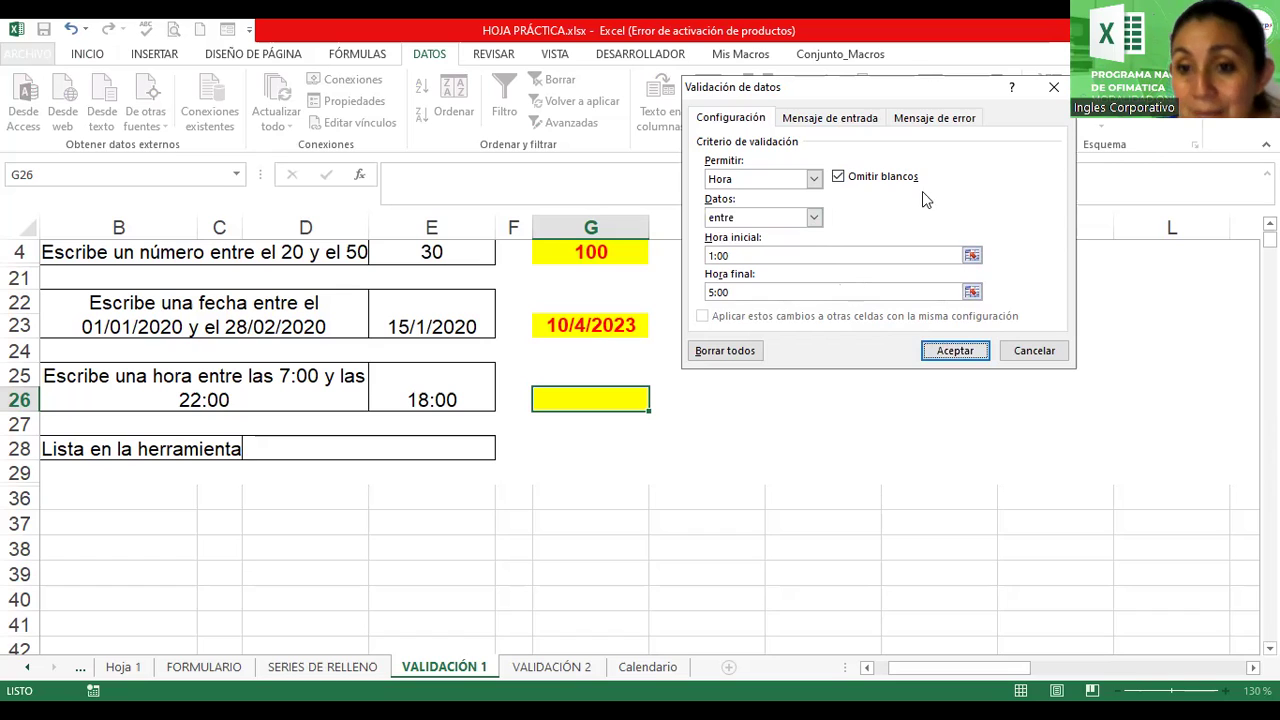
click(817, 120)
Set input title 'Hora' and message 'Ingrese la hora de entrada de registro de ingreso'
click(752, 202)
text(Hora)
click(783, 264)
text(Ingre la hora de entrada)
key(BackSpace)
key(BackSpace)
key(BackSpace)
text(ada de registro de ing)
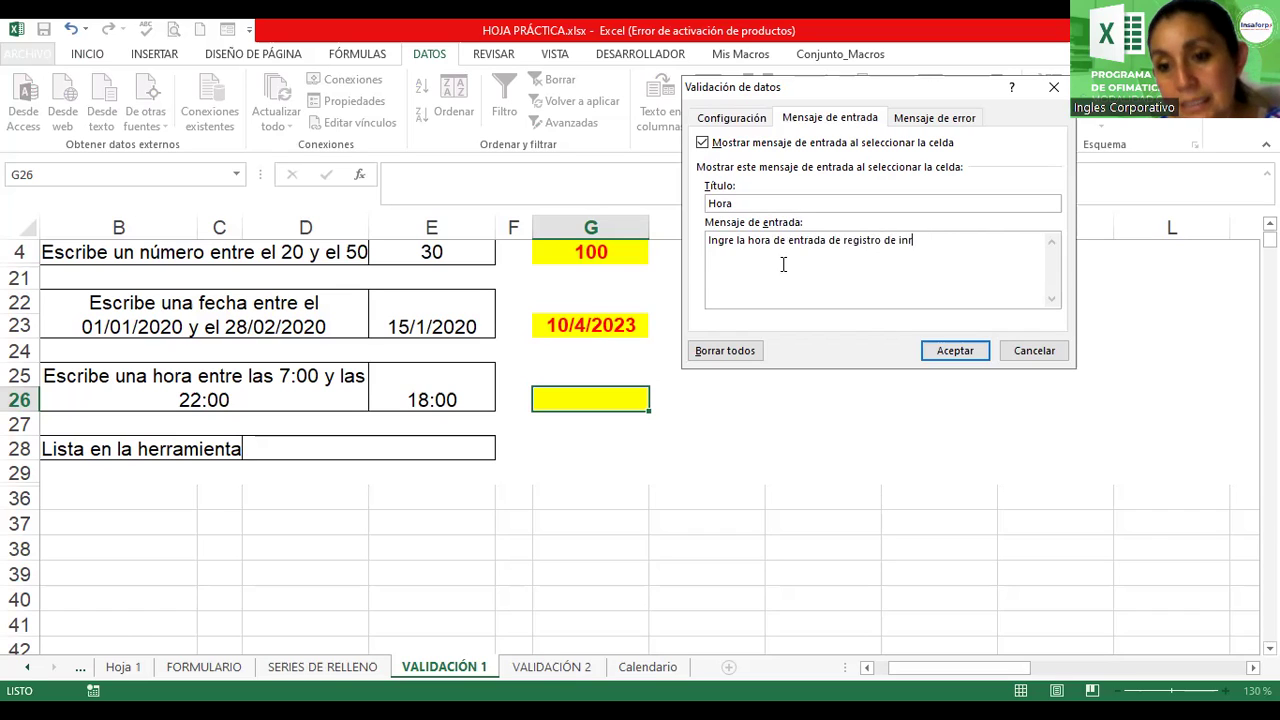
text(reso)
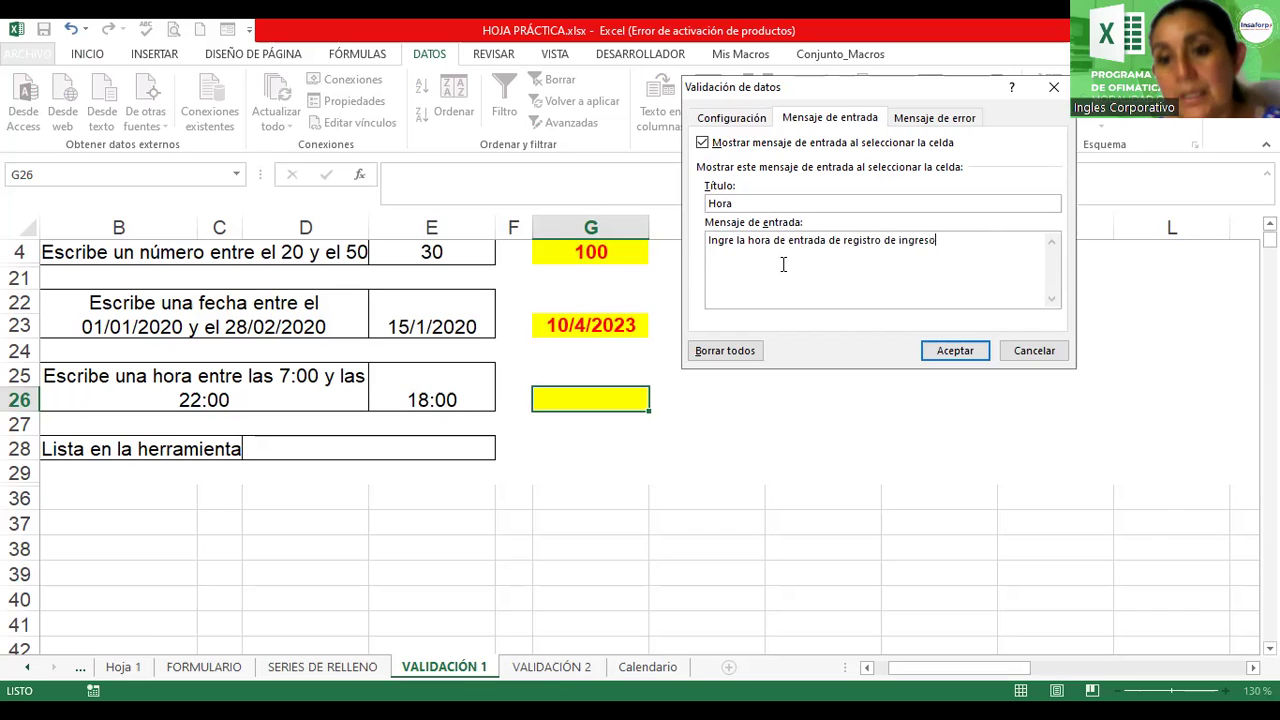
click(736, 242)
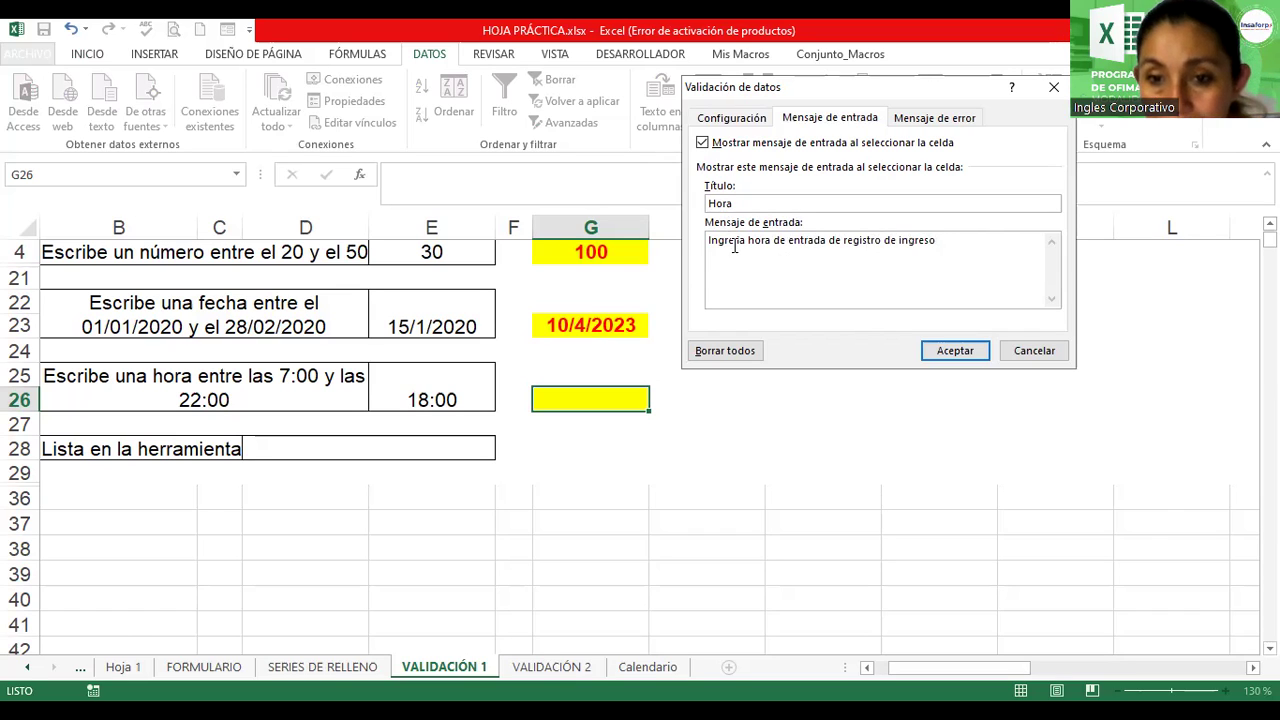
text(se)
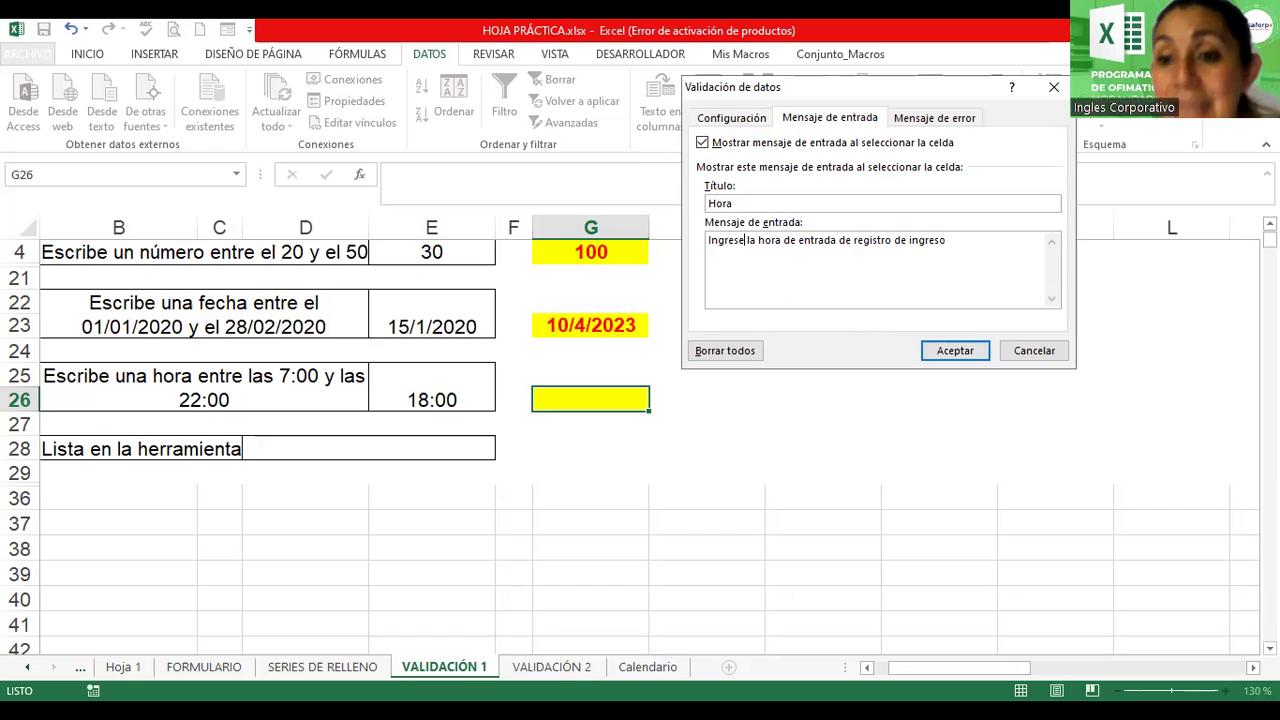
Set the error alert style to Información with the title 'Error Hora'
click(938, 122)
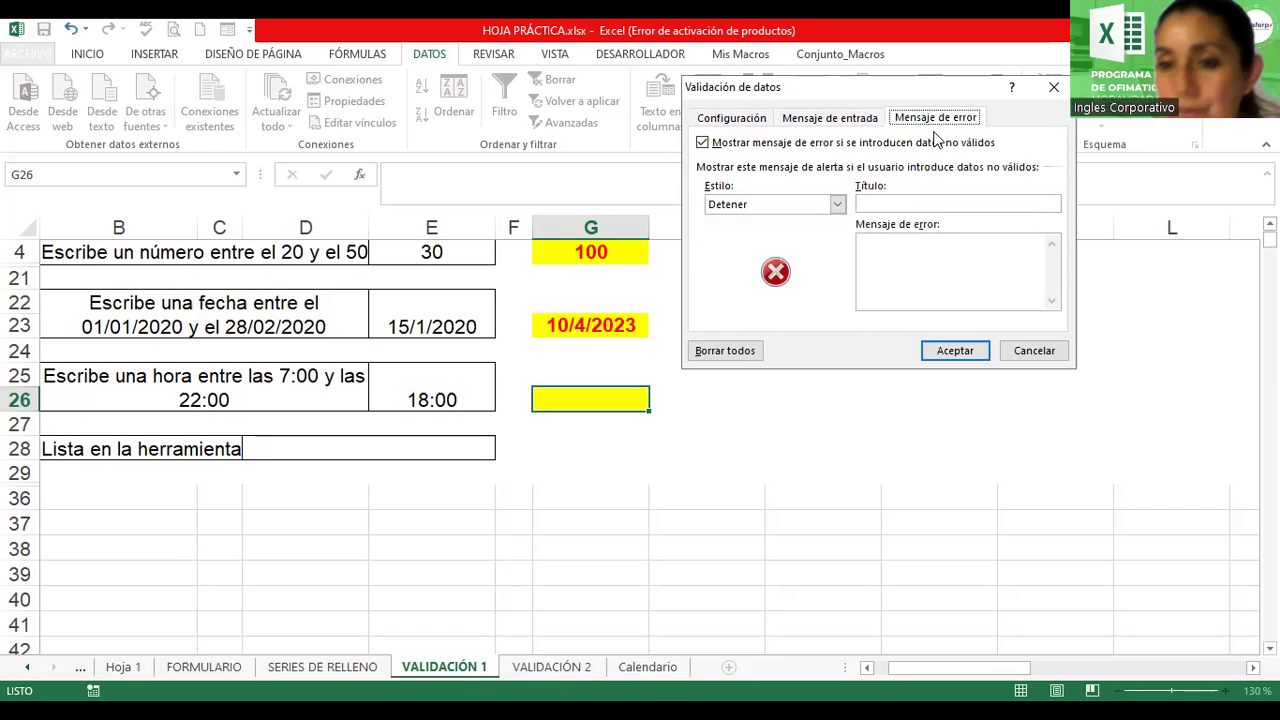
click(836, 204)
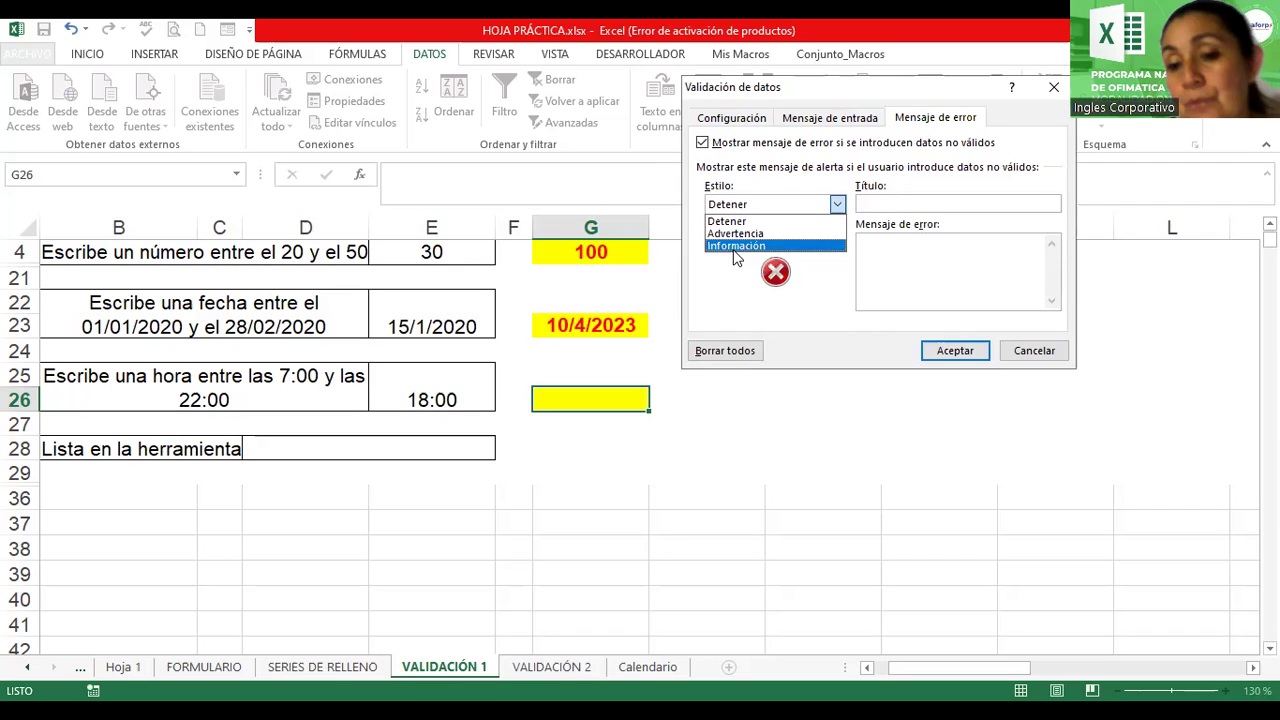
click(735, 246)
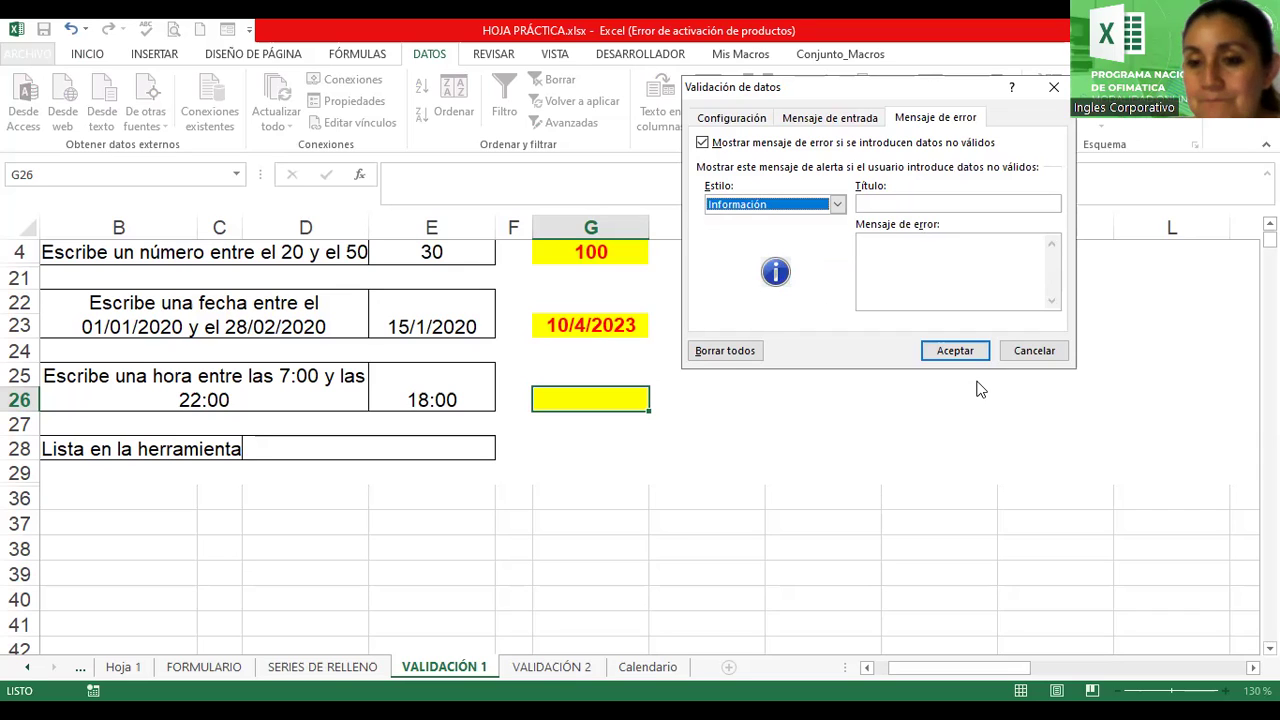
click(933, 204)
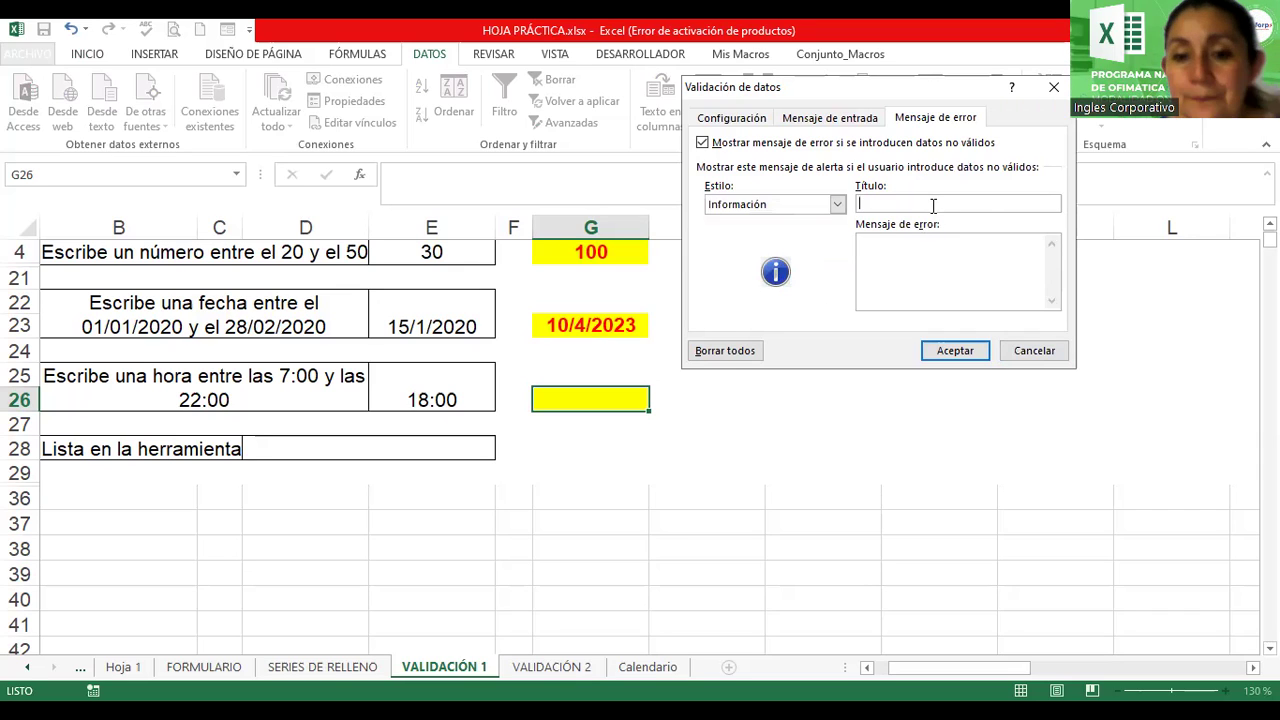
text(Error Hora)
Write the error message 'La hora ingresa es inválida, revise el intervalo.' and confirm
click(925, 266)
text(LA)
key(BackSpace)
key(BackSpace)
key(BackSpace)
text(A)
key(BackSpace)
text(a hora ingresa)
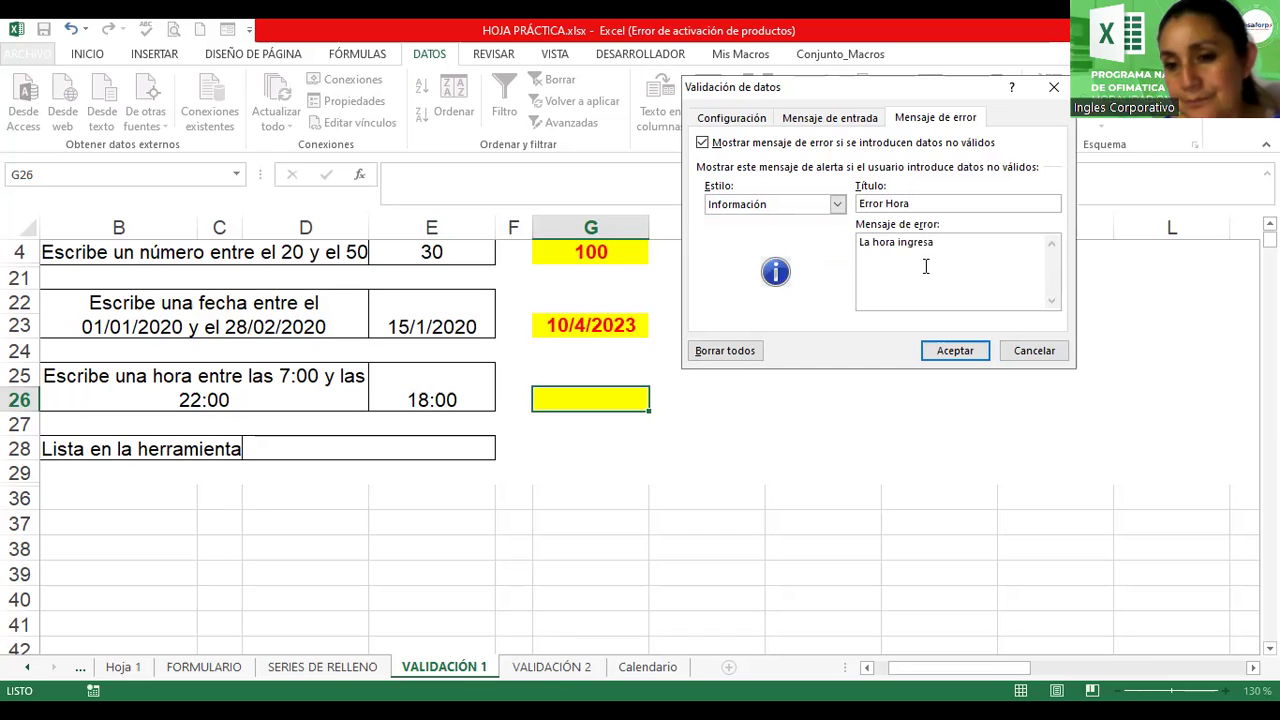
text( es in'va)
key(BackSpace)
key(BackSpace)
key(BackSpace)
text(válida, revise el intervalo.)
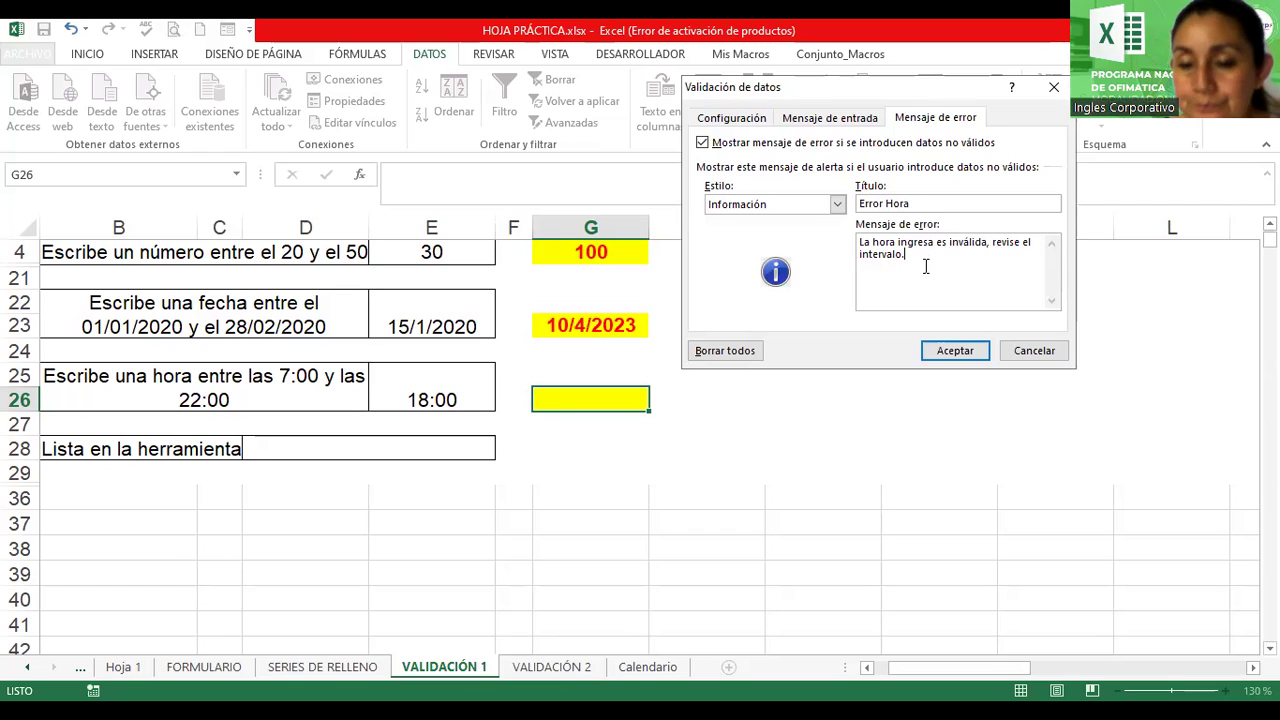
click(941, 352)
Apply the validation, then enter 1:00 and 6:00 in G26, accepting 6:00 past the alert
click(941, 356)
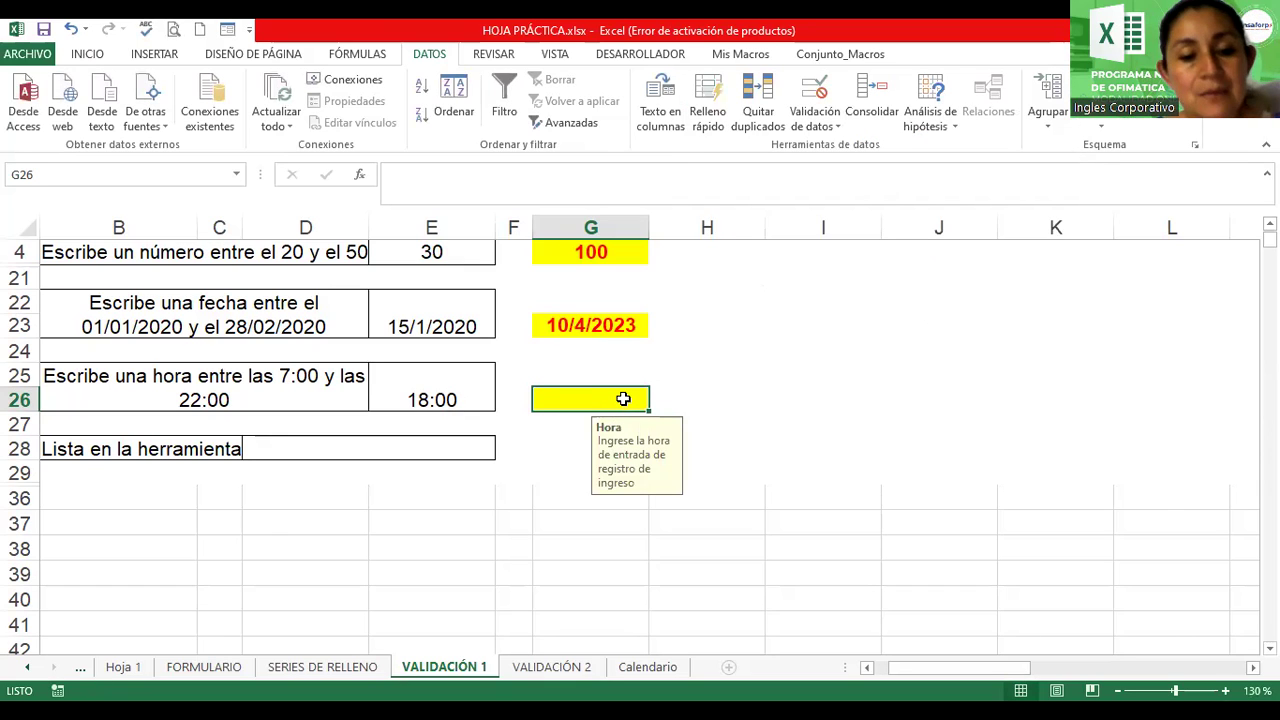
text(1:00)
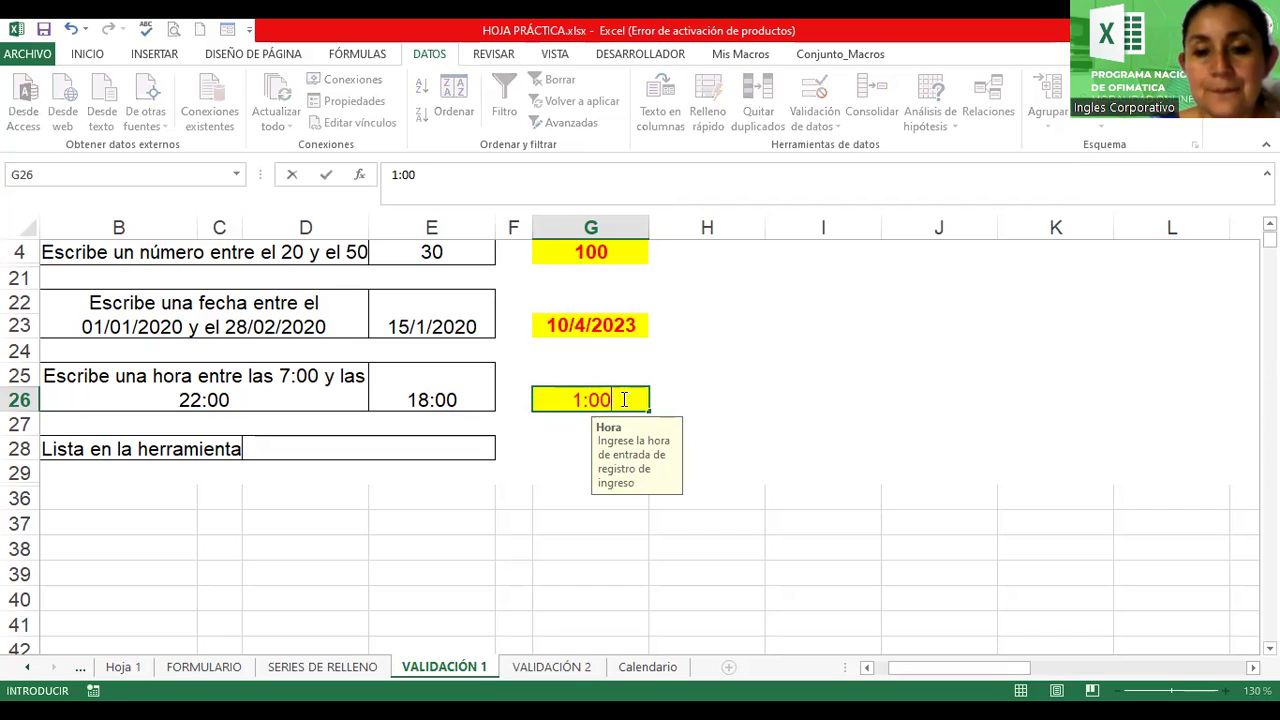
key(Return)
click(623, 399)
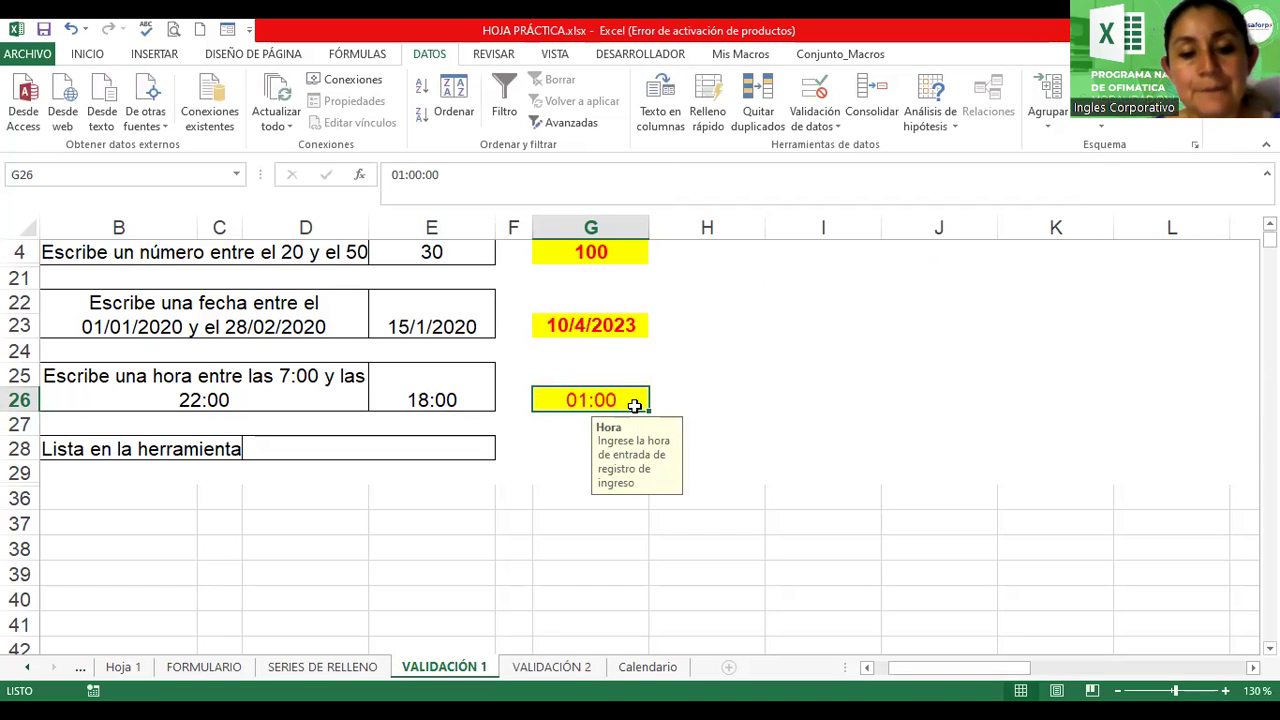
text(6:)
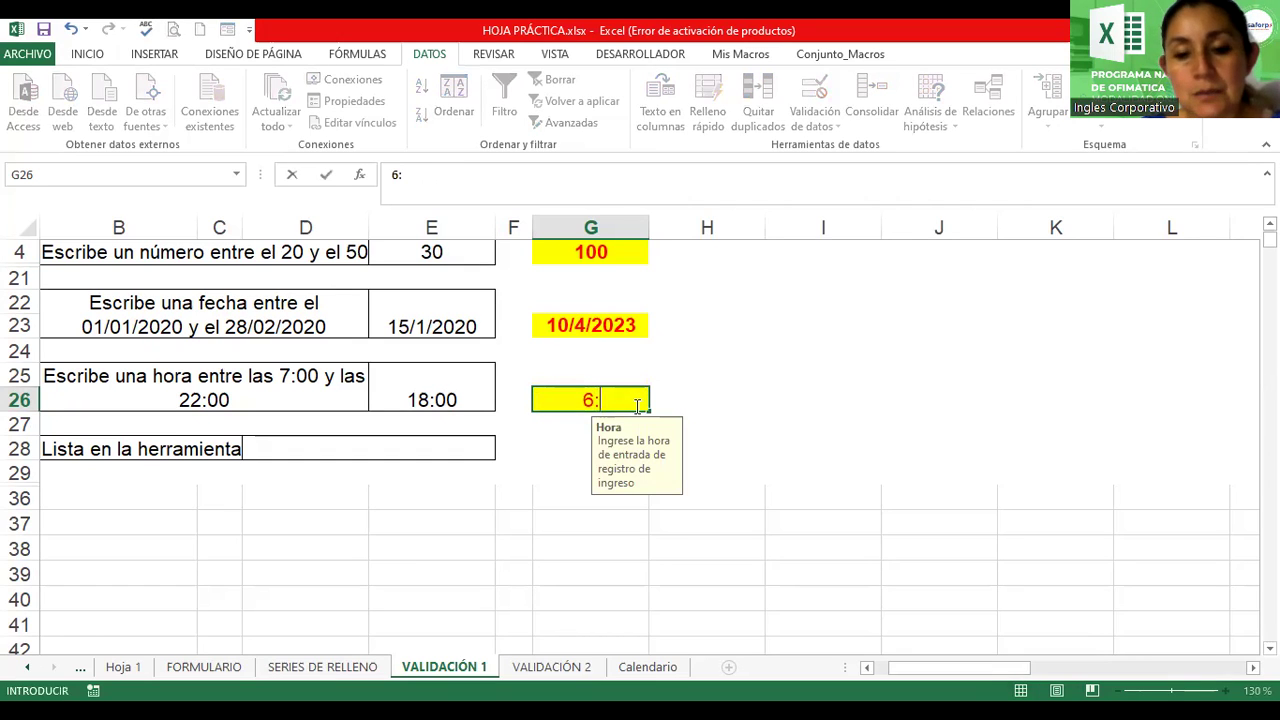
text(00)
key(Return)
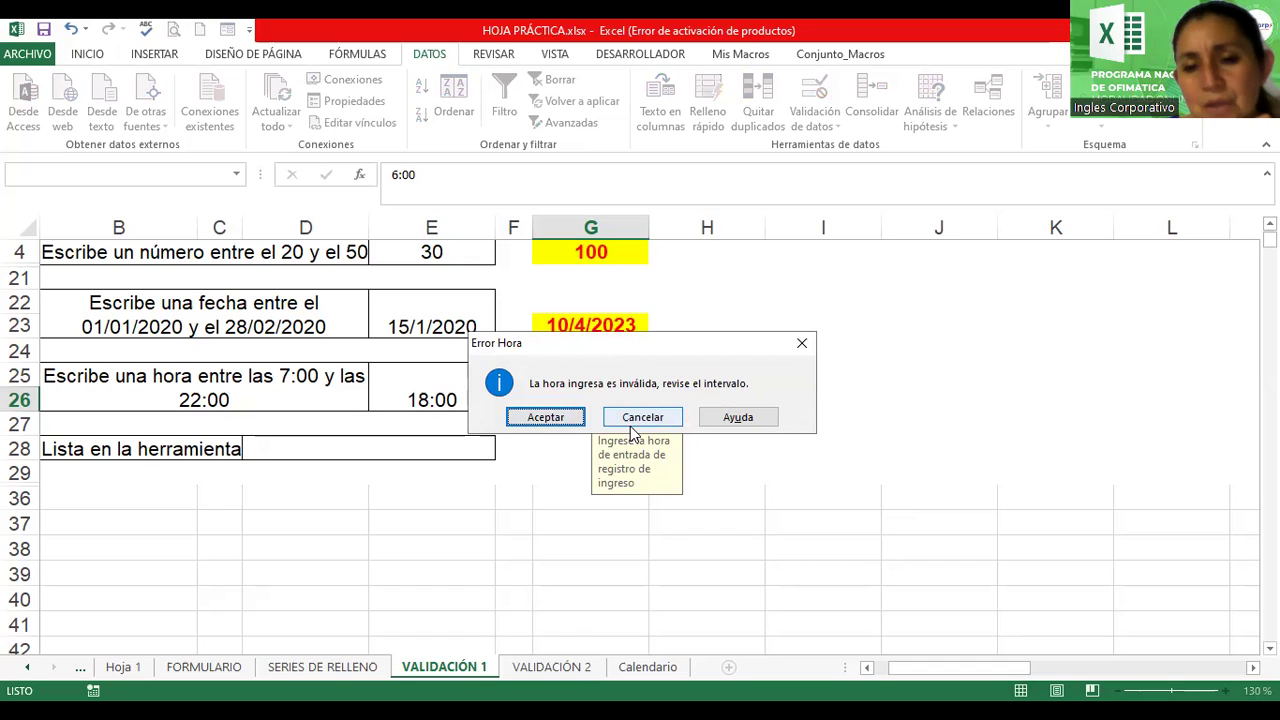
click(549, 417)
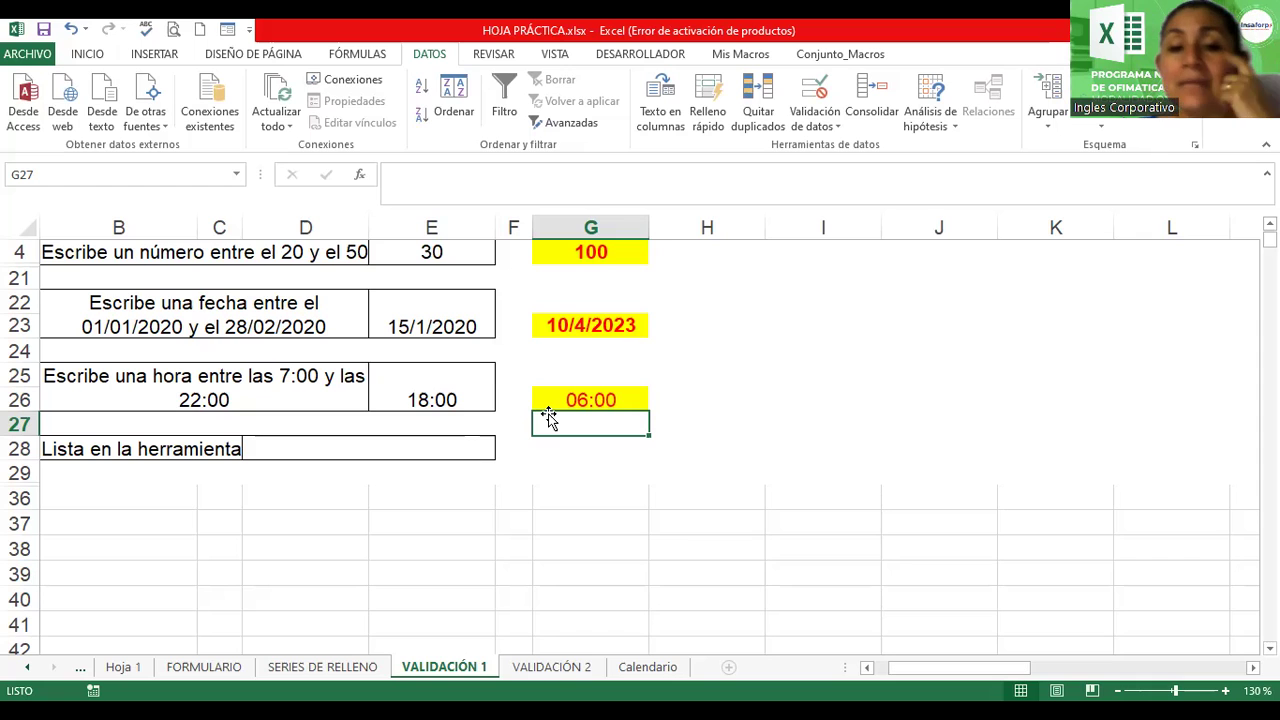
Select the 06:00 time in G26 and open the Validación de datos dropdown
scroll(736, 348, up, 1)
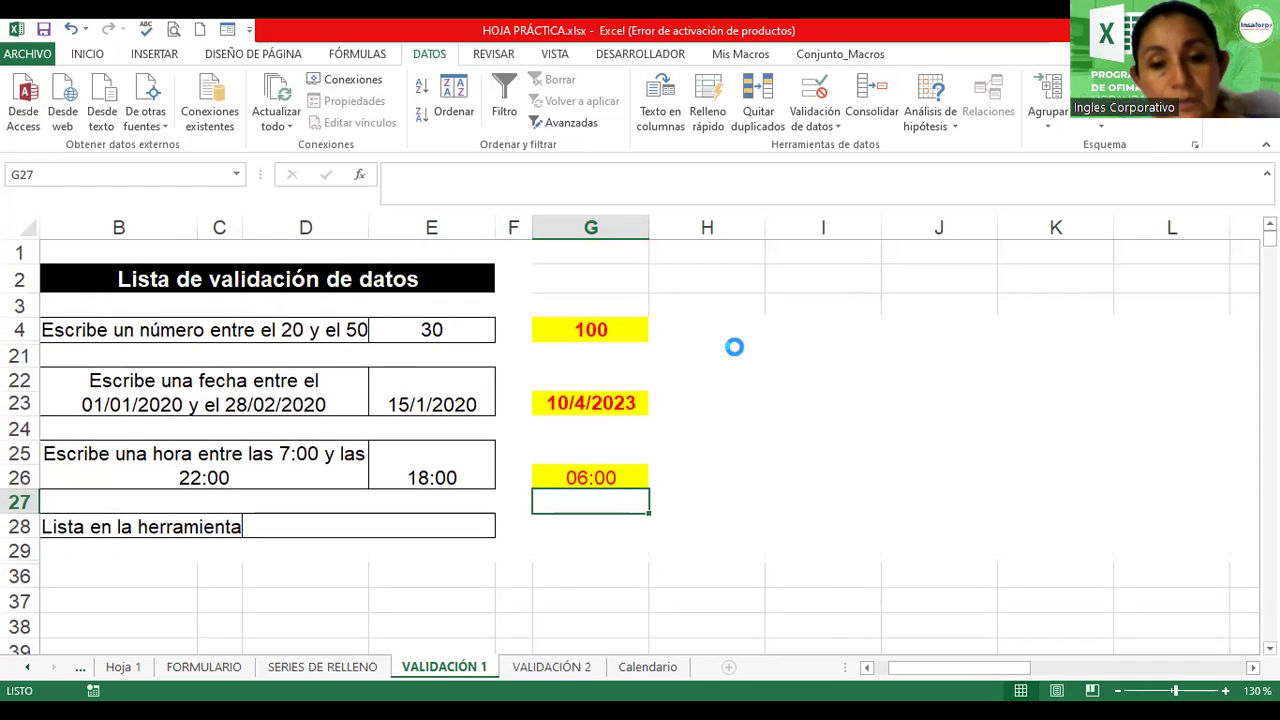
scroll(736, 348, down, 2)
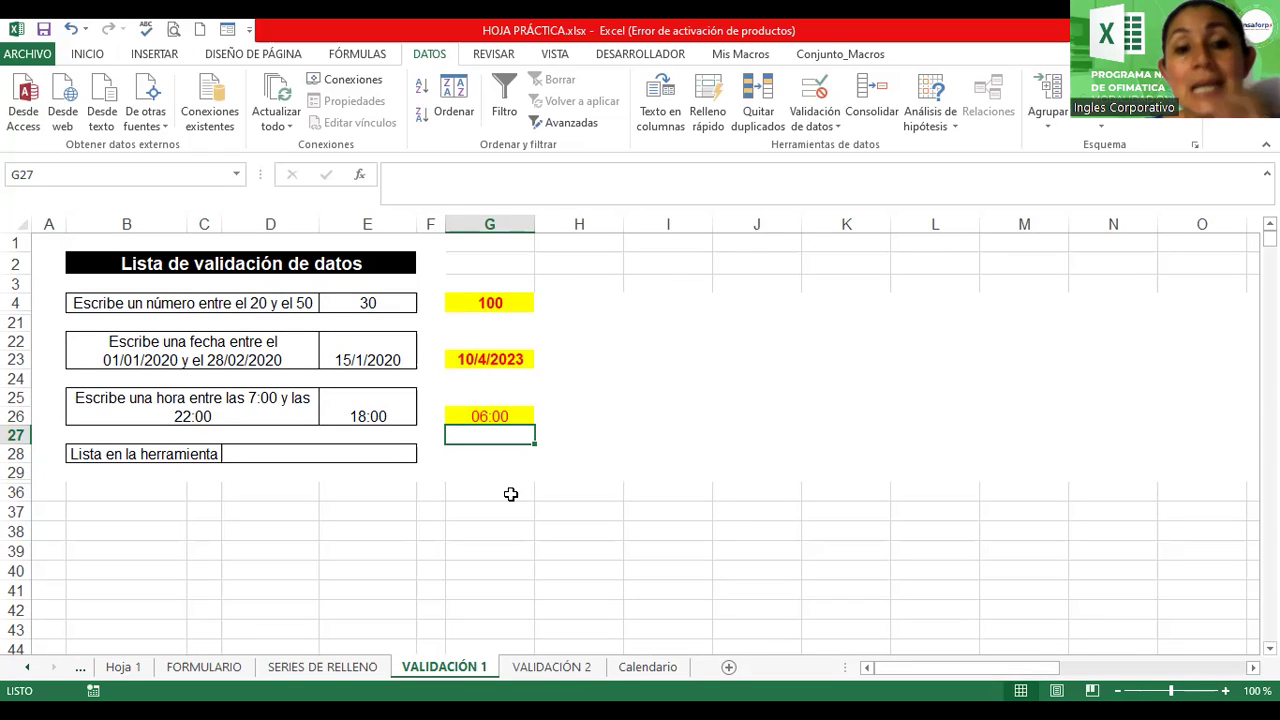
click(520, 418)
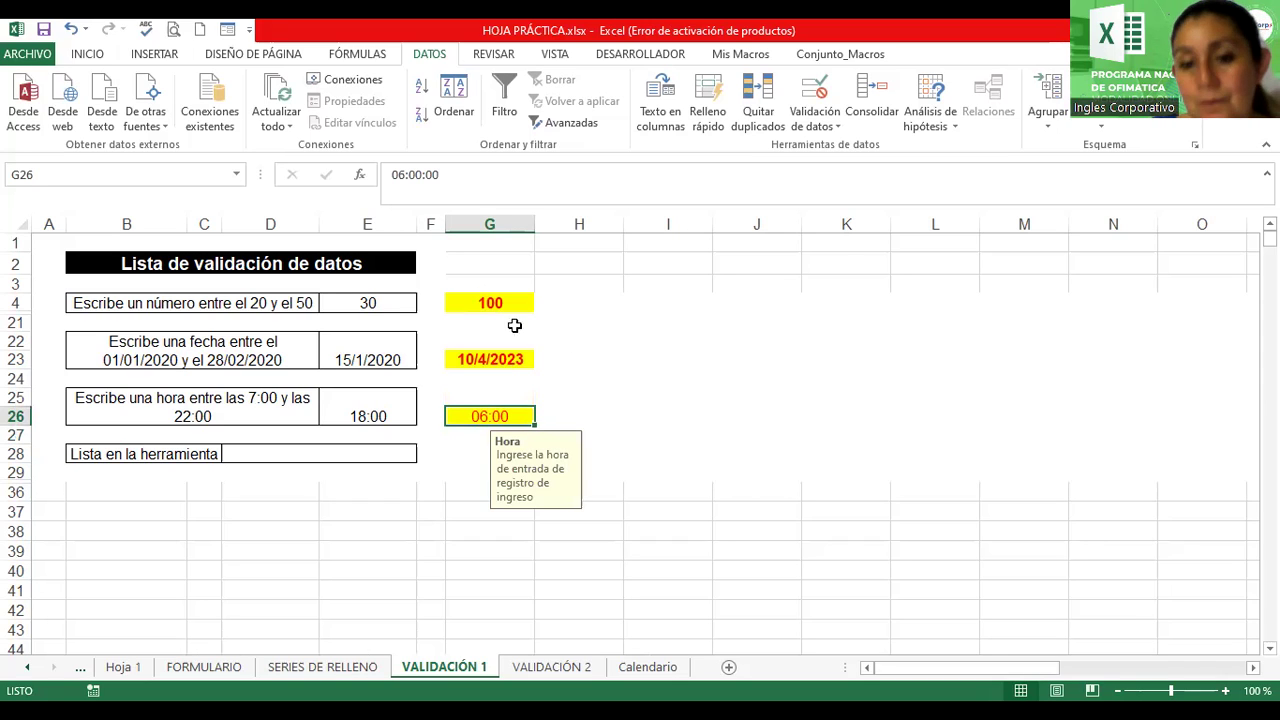
click(840, 124)
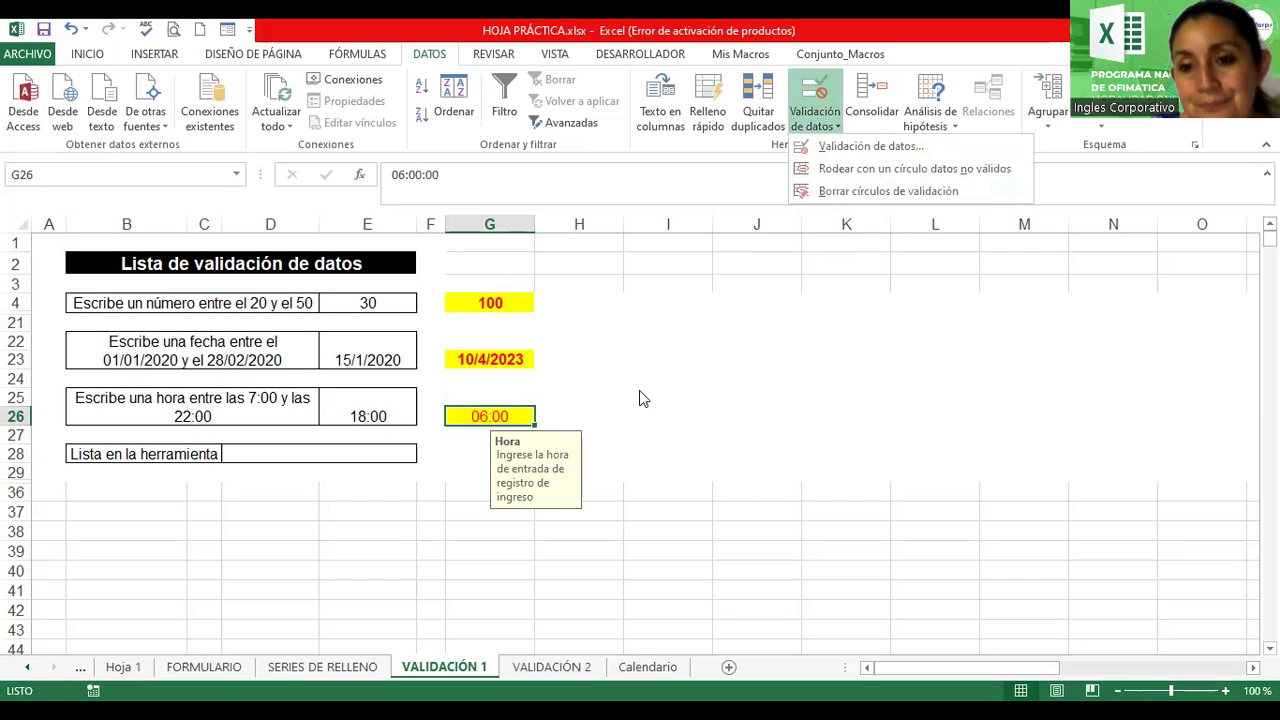
click(600, 376)
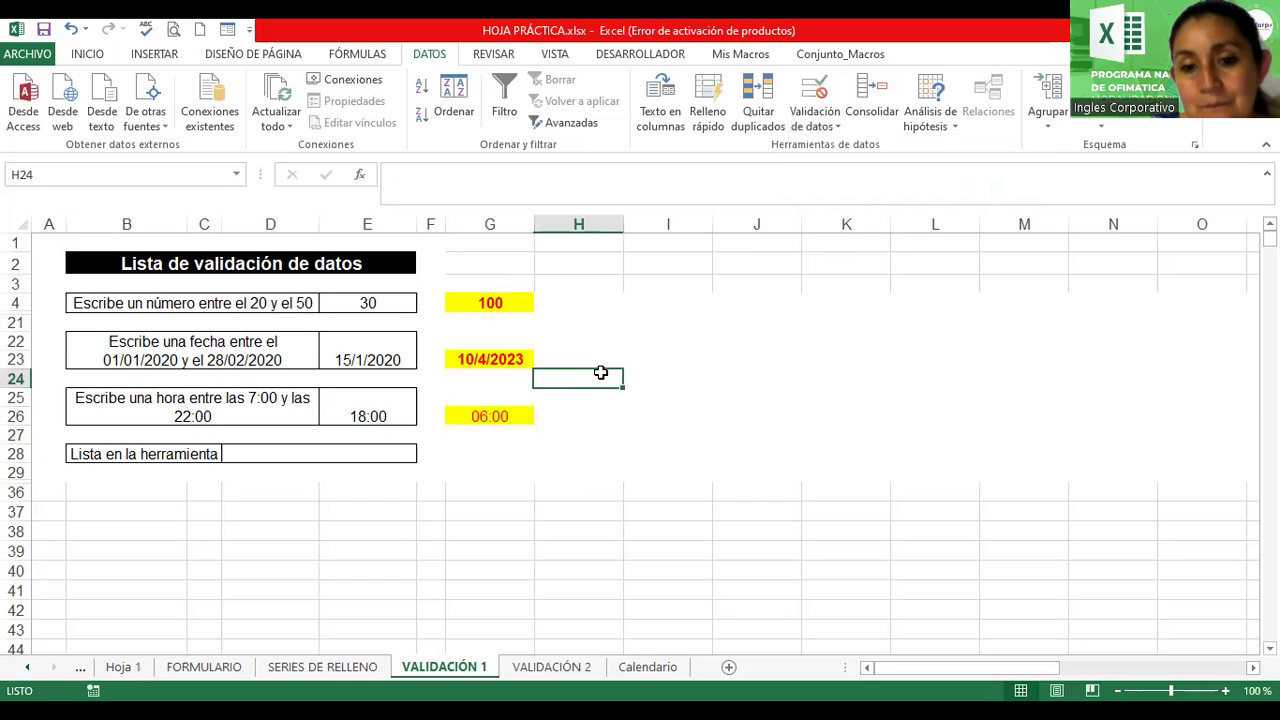
click(836, 128)
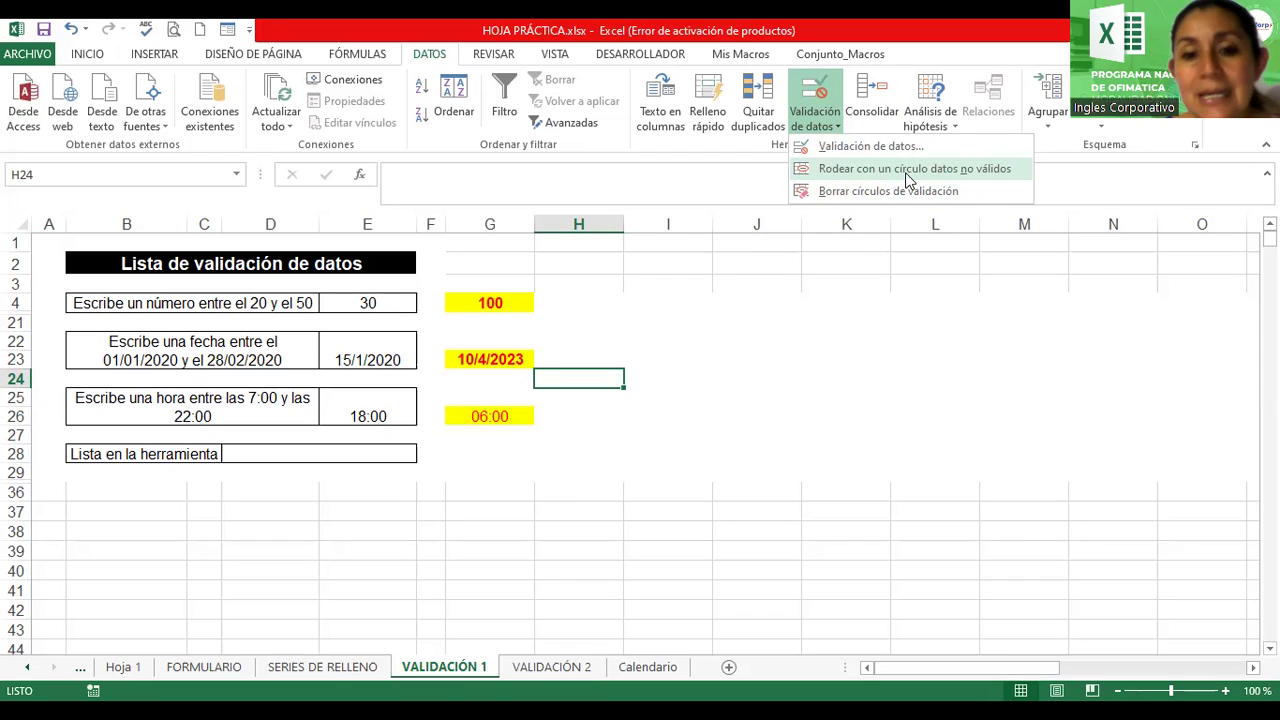
Choose Rodear con un círculo datos no válidos to circle the invalid 06:00 in G26
click(907, 170)
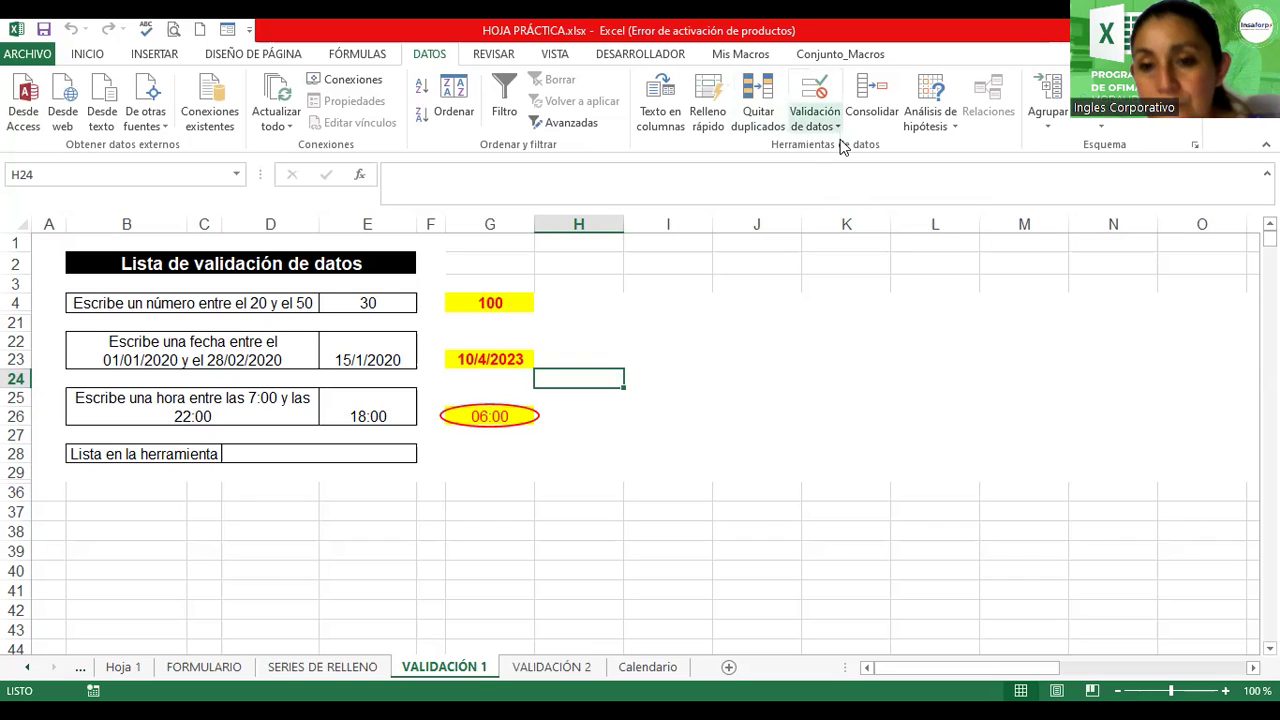
click(815, 115)
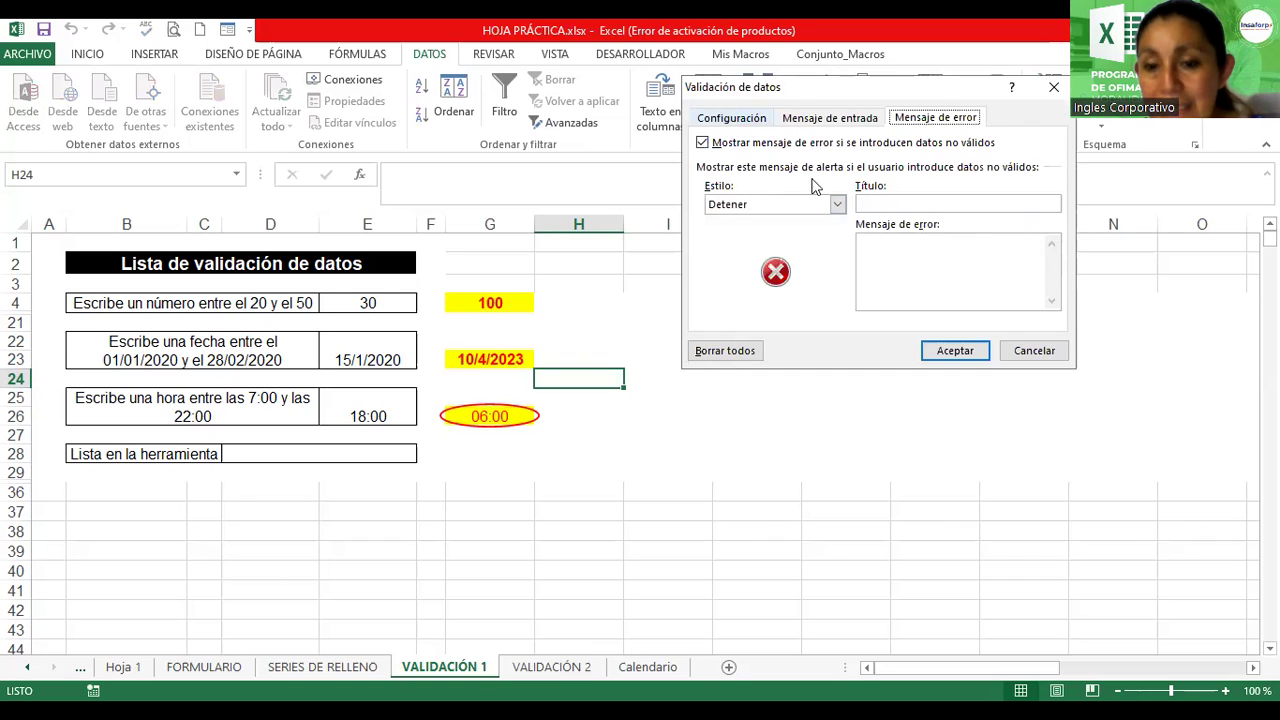
click(785, 207)
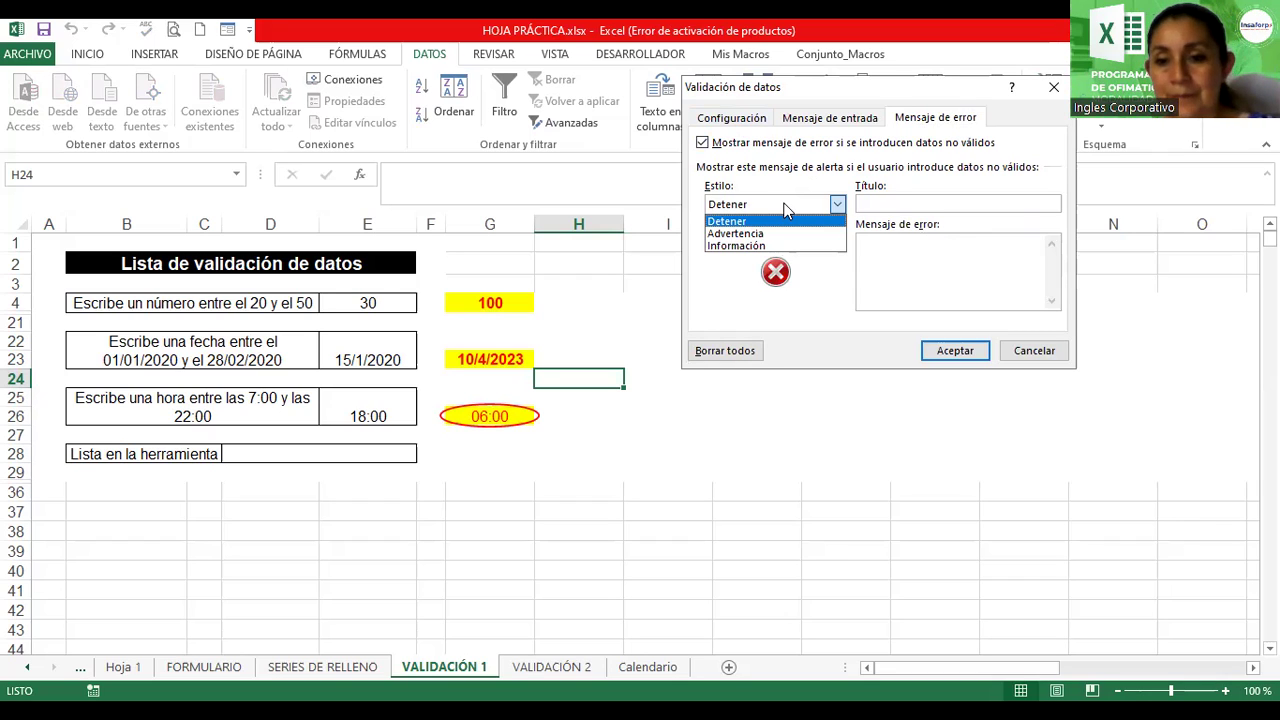
key(Escape)
key(Escape)
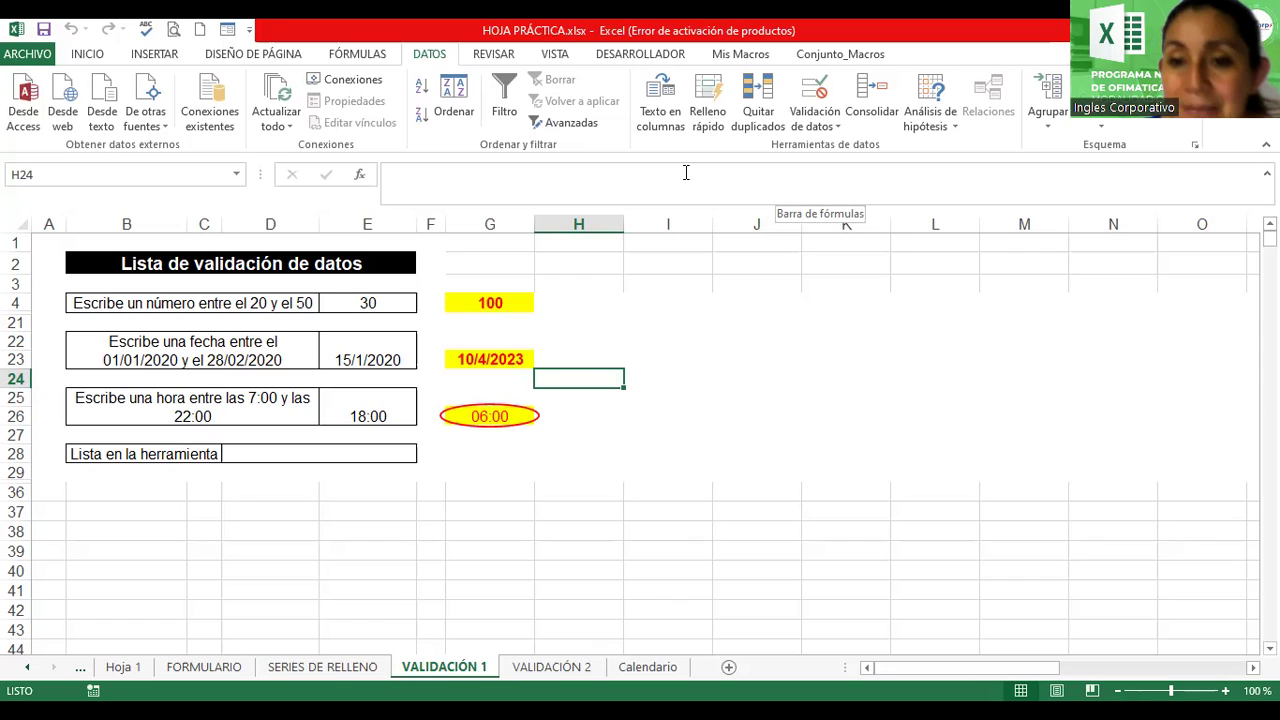
Choose Borrar círculos de validación to remove the circle, then select D28
click(839, 128)
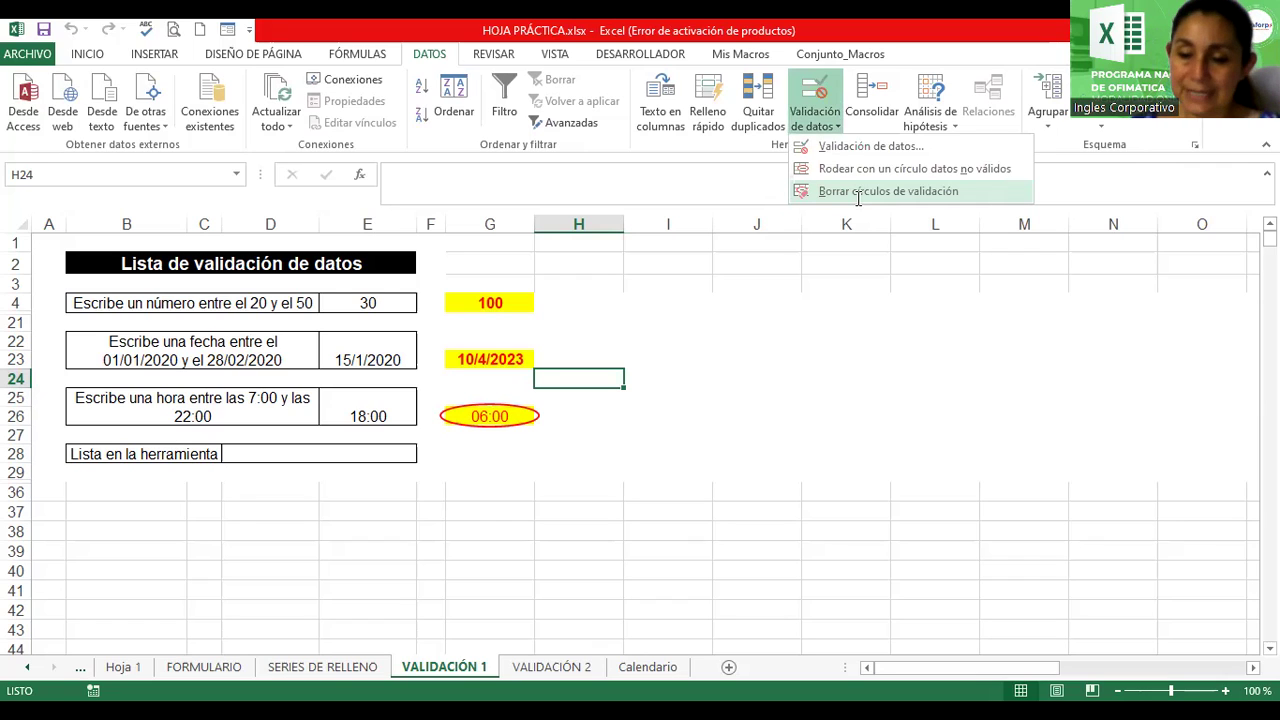
click(858, 191)
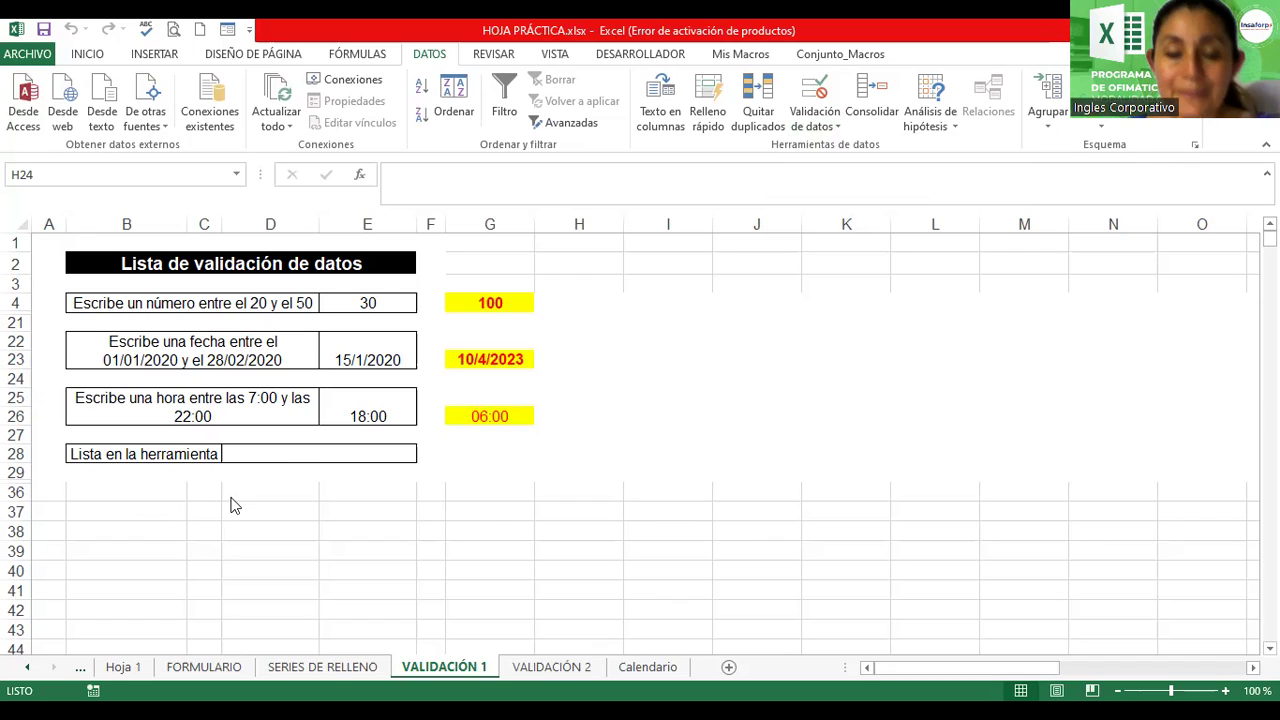
click(297, 448)
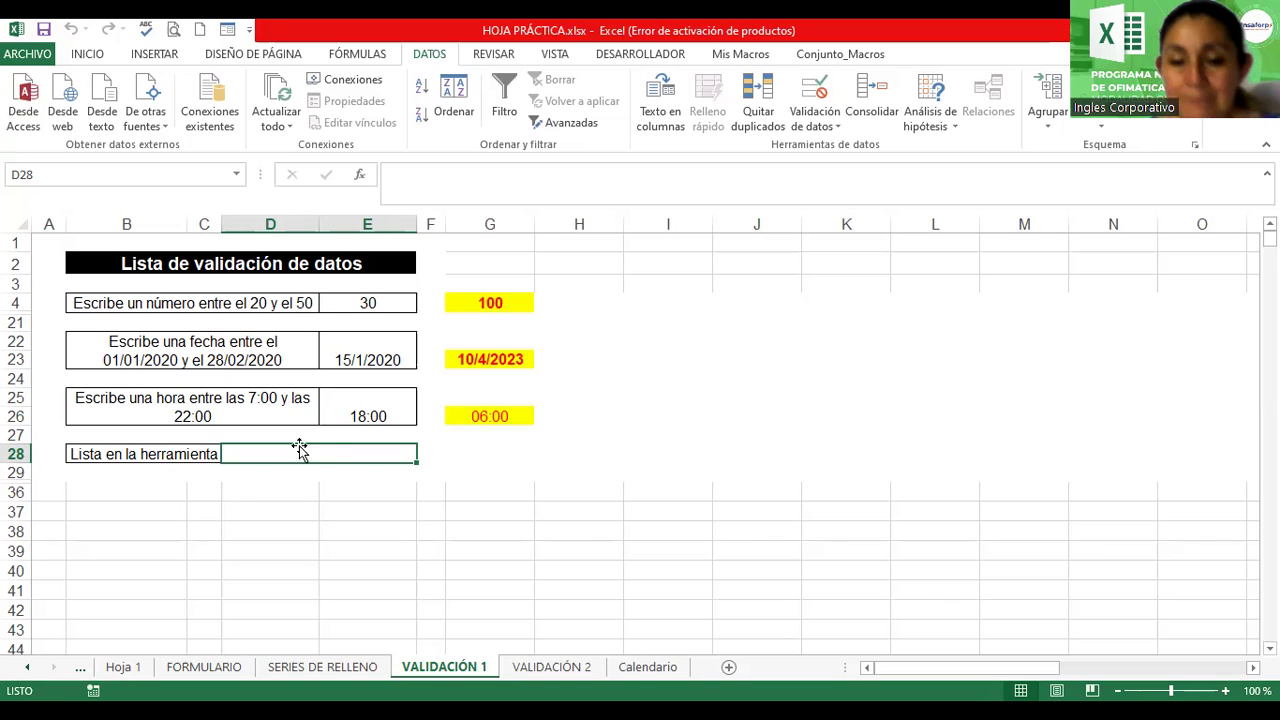
Scroll down to B44 and enter Soltero
scroll(337, 449, down, 2)
scroll(337, 449, down, 1)
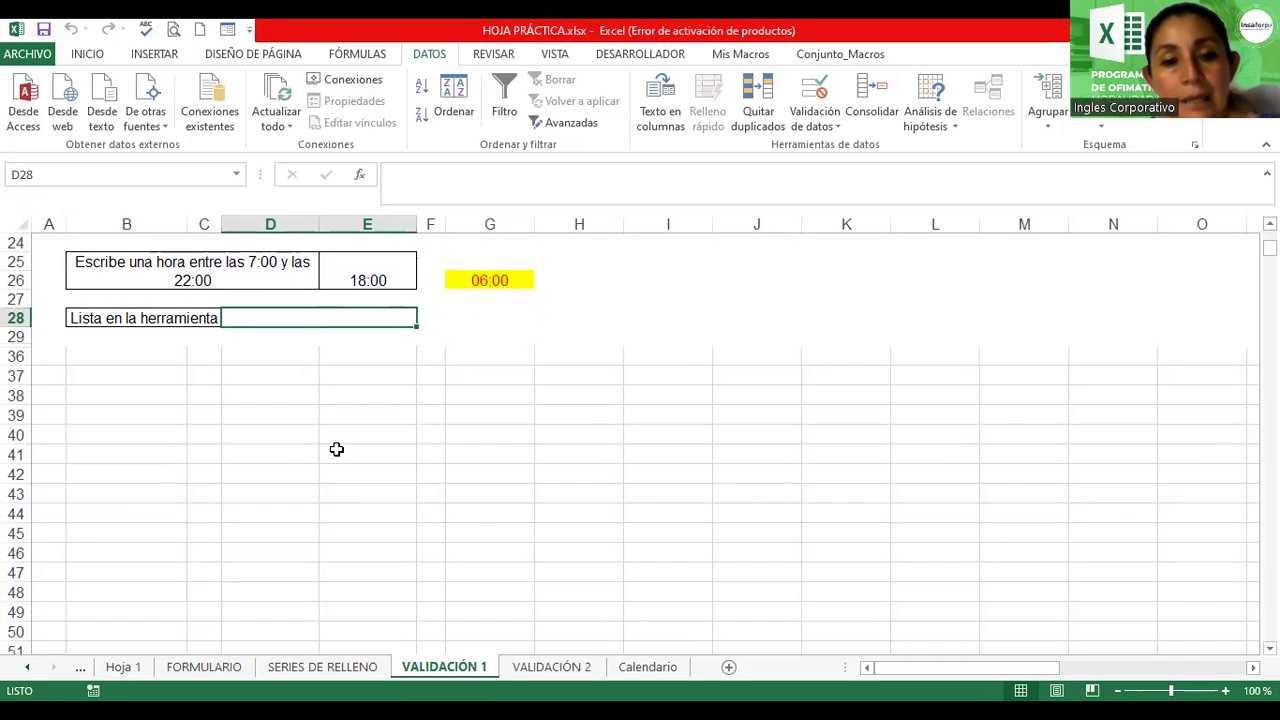
click(118, 455)
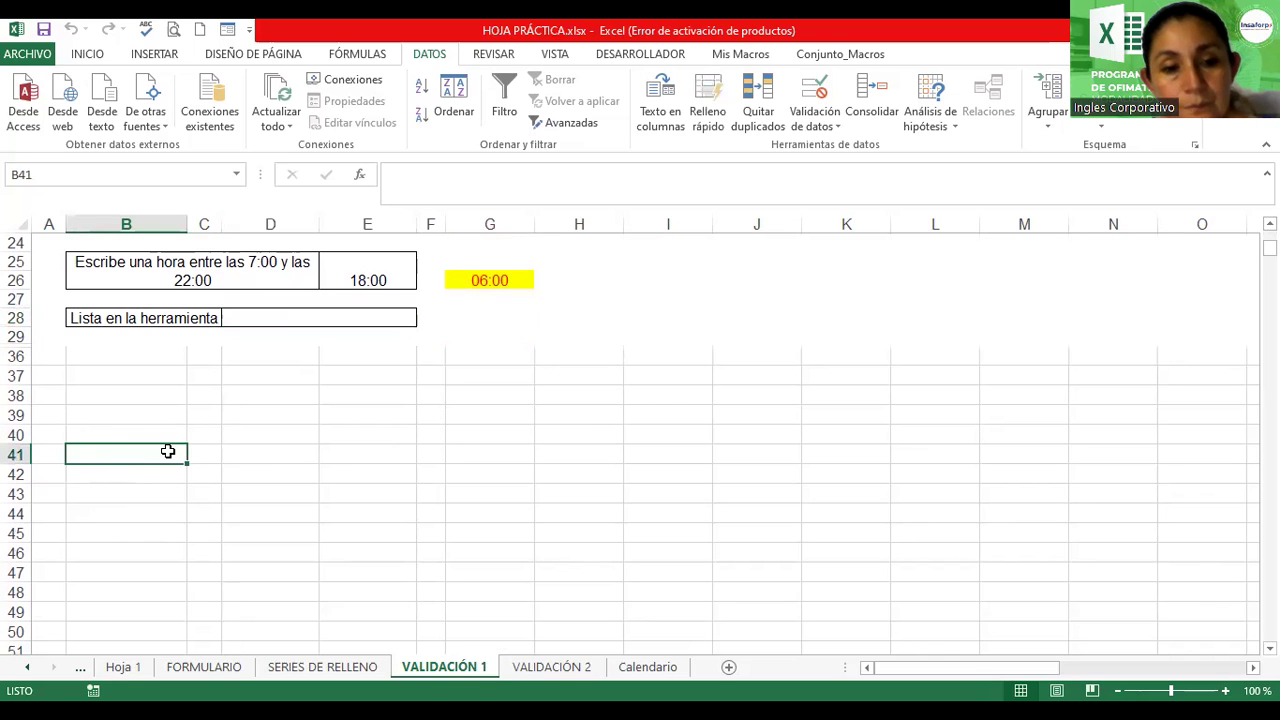
scroll(168, 451, down, 2)
scroll(168, 451, up, 2)
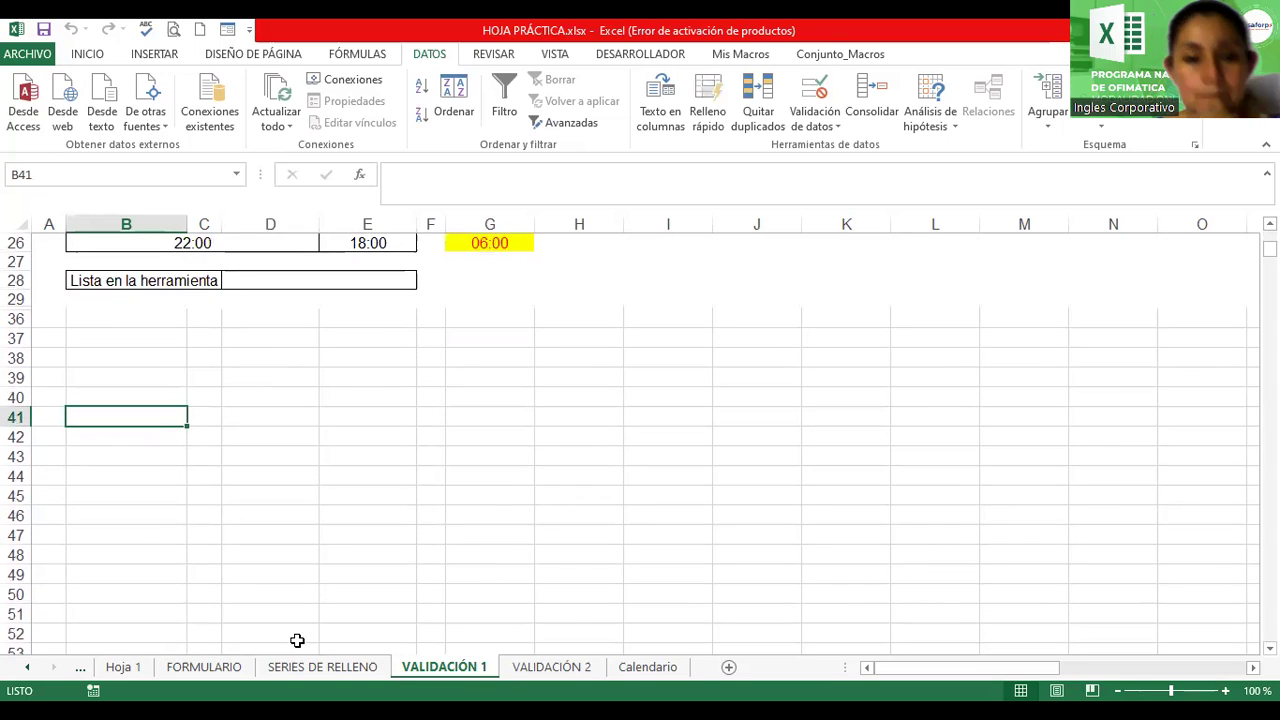
ctrl+scroll(297, 640, up, 2)
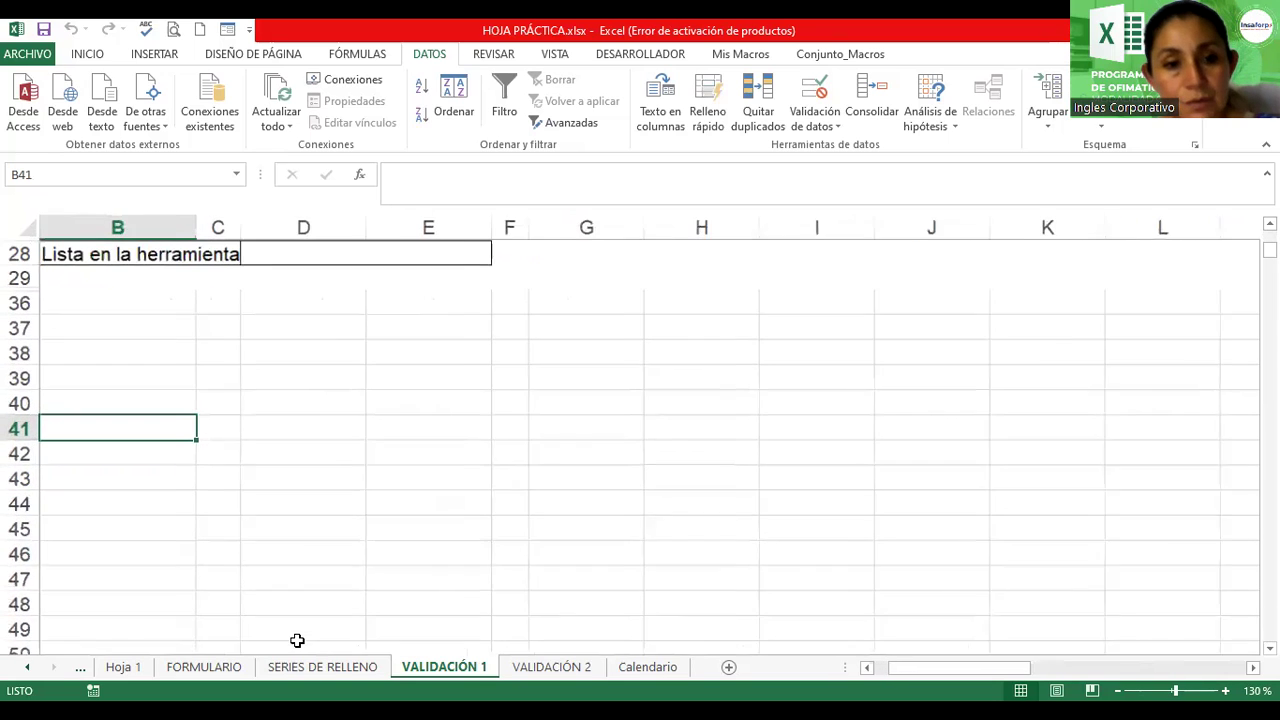
scroll(140, 462, down, 1)
click(102, 383)
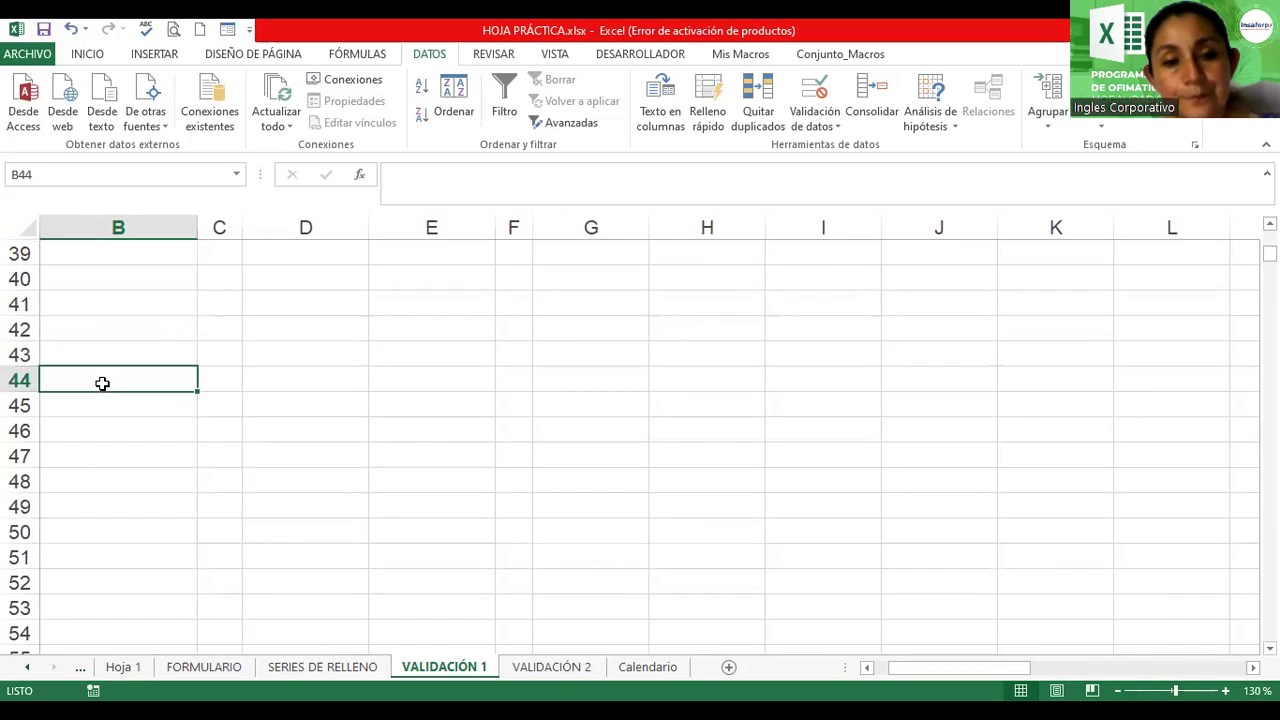
scroll(224, 498, down, 1)
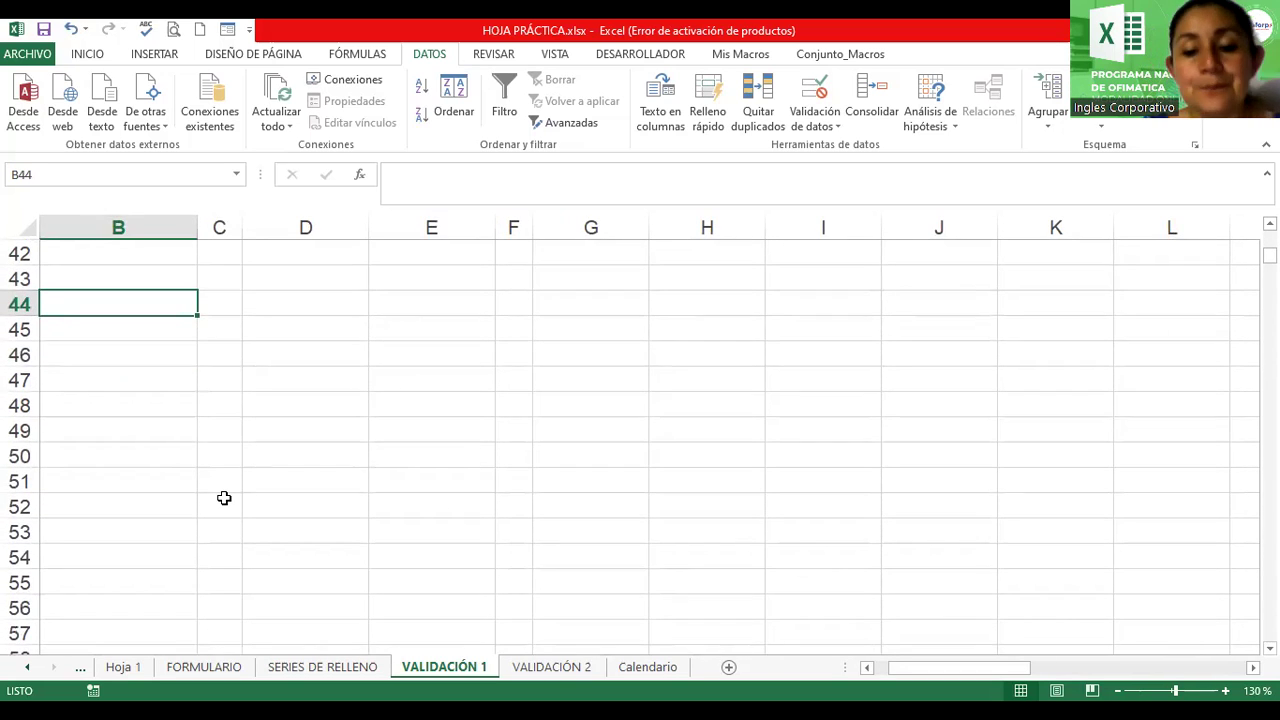
text(Soltero)
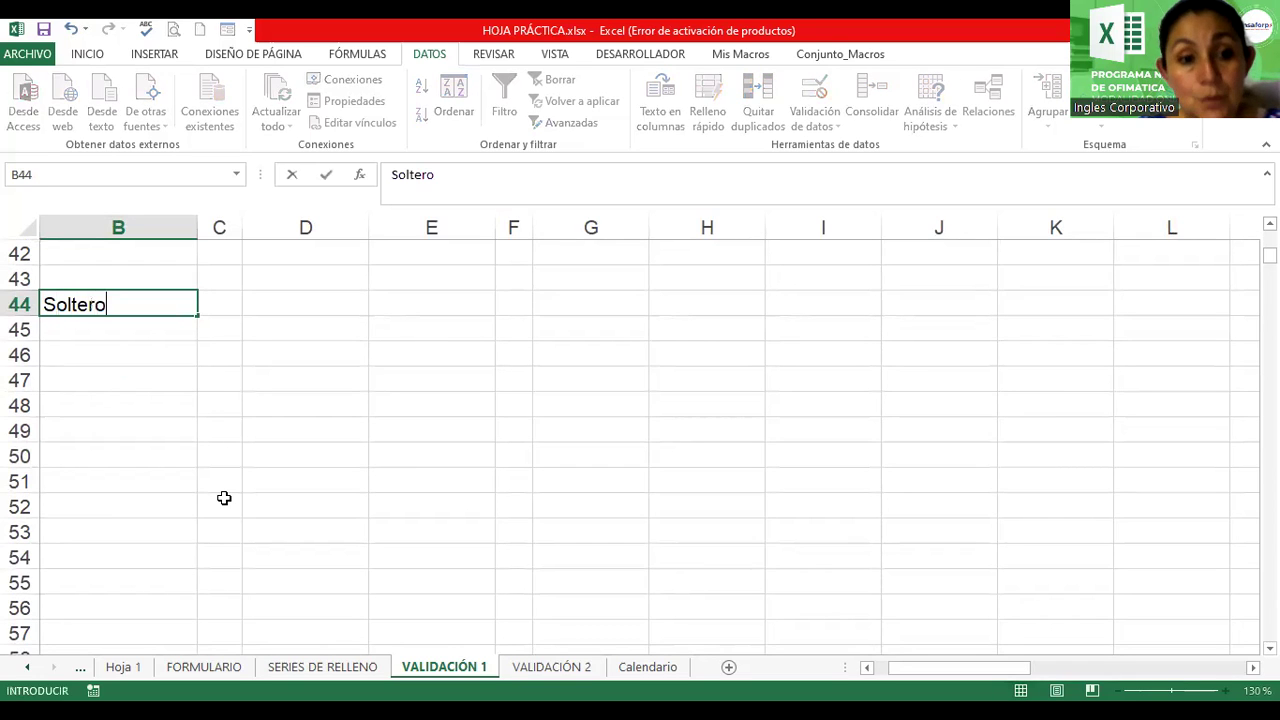
key(Return)
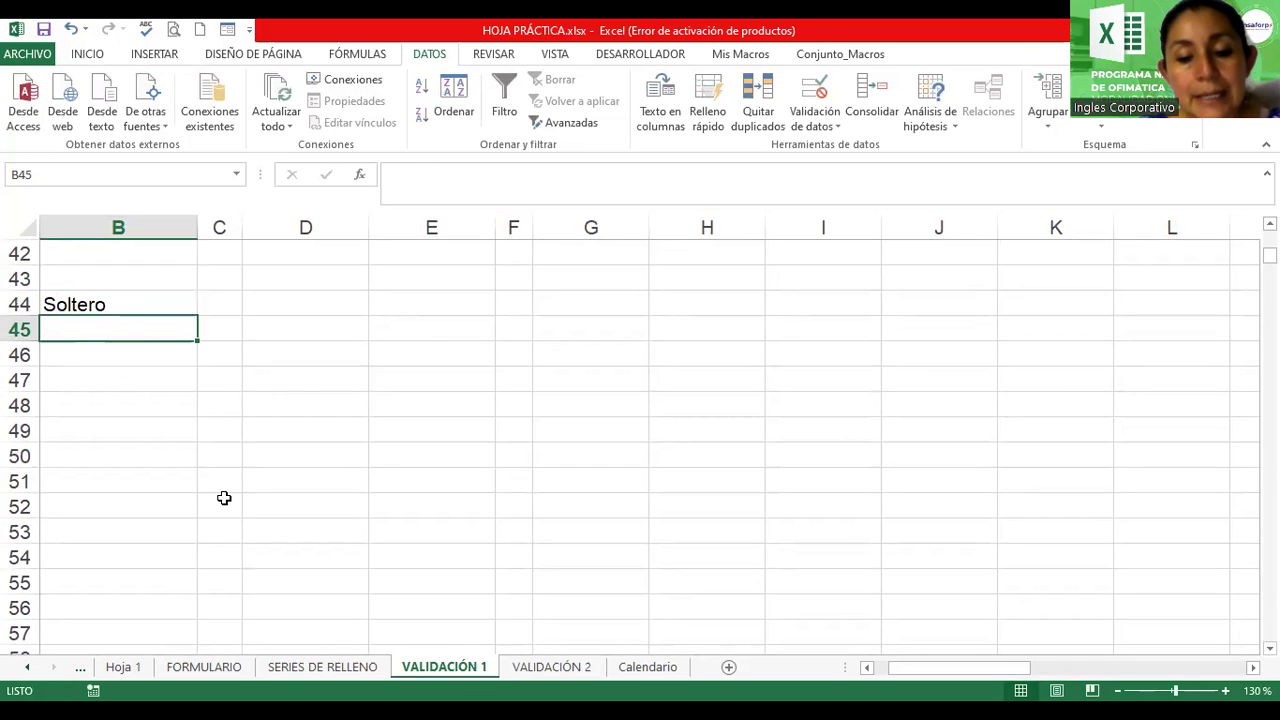
Enter Casado, Viudo and Divorciado in B45:B47, then select the list
text(Casado)
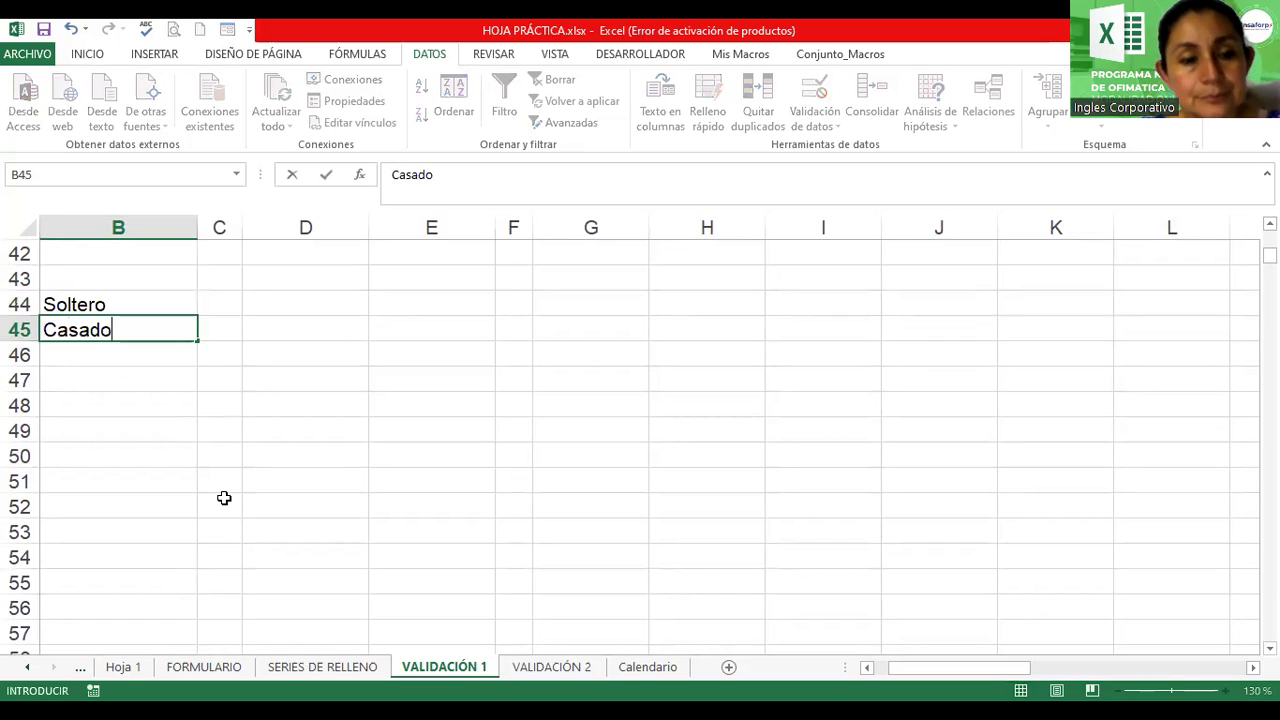
key(Return)
text(Viudo)
key(Return)
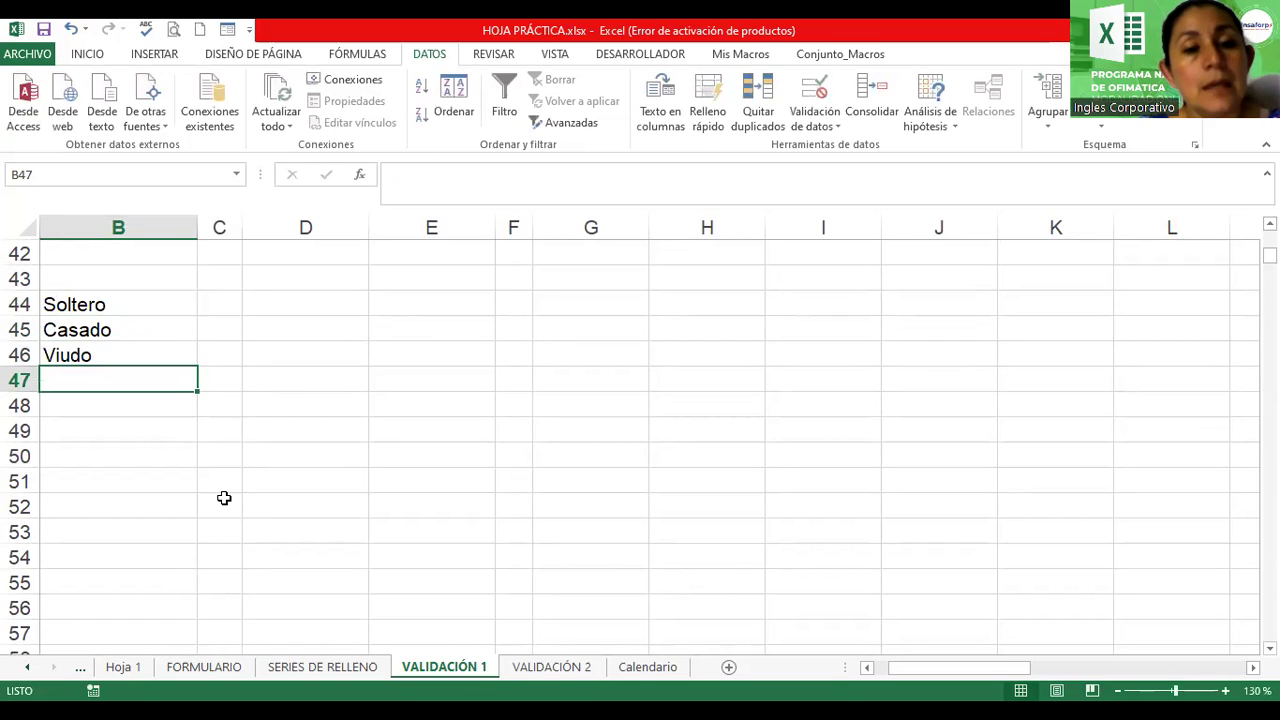
text(Casa)
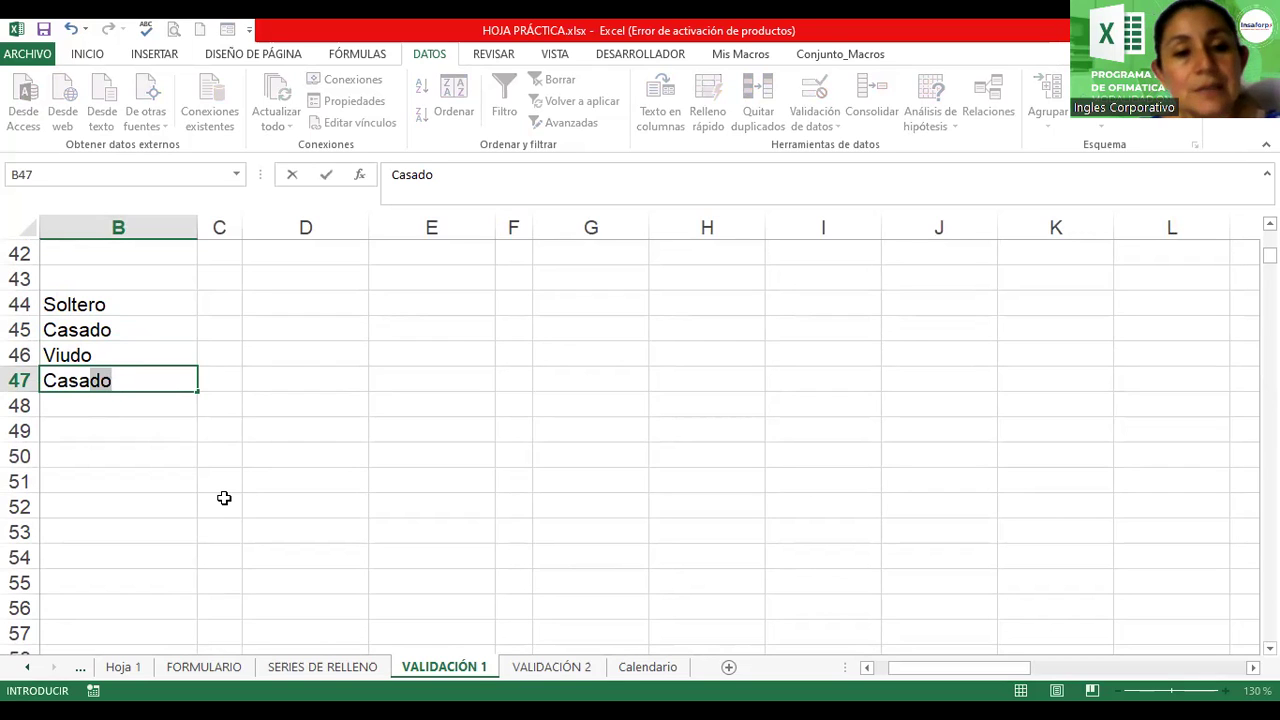
key(BackSpace)
key(BackSpace)
key(BackSpace)
key(BackSpace)
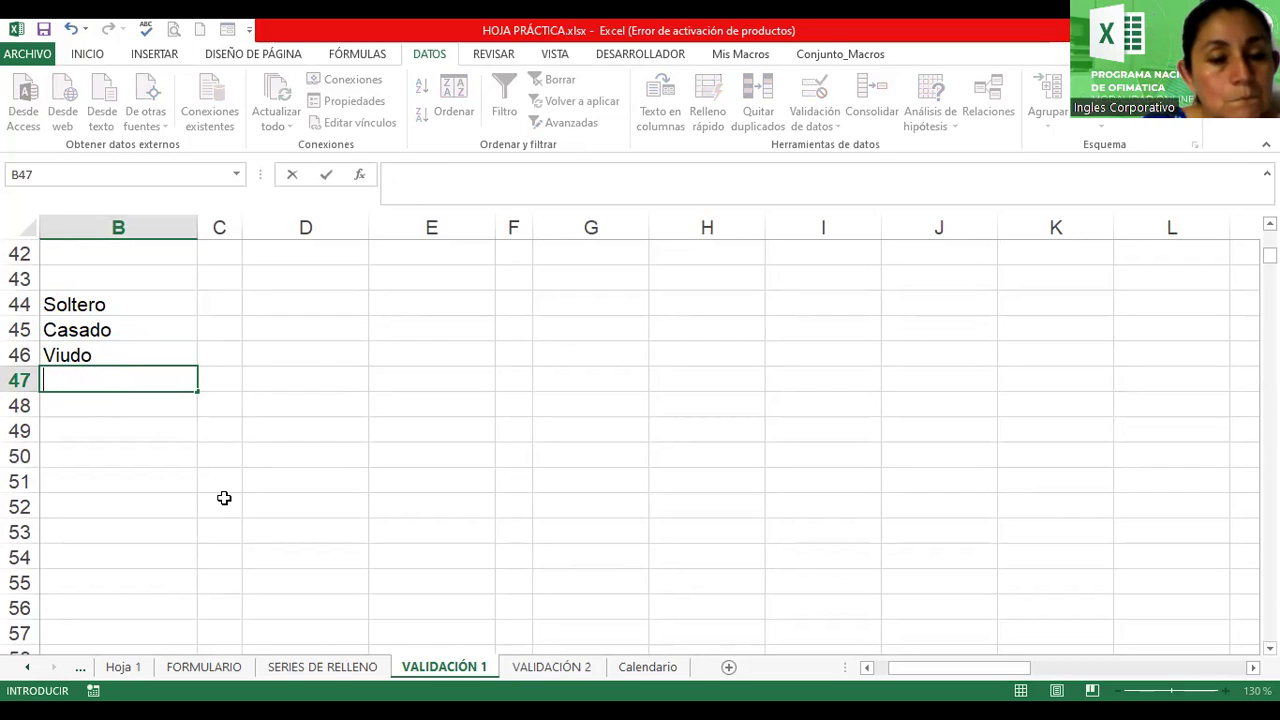
text(Divorciado)
key(Return)
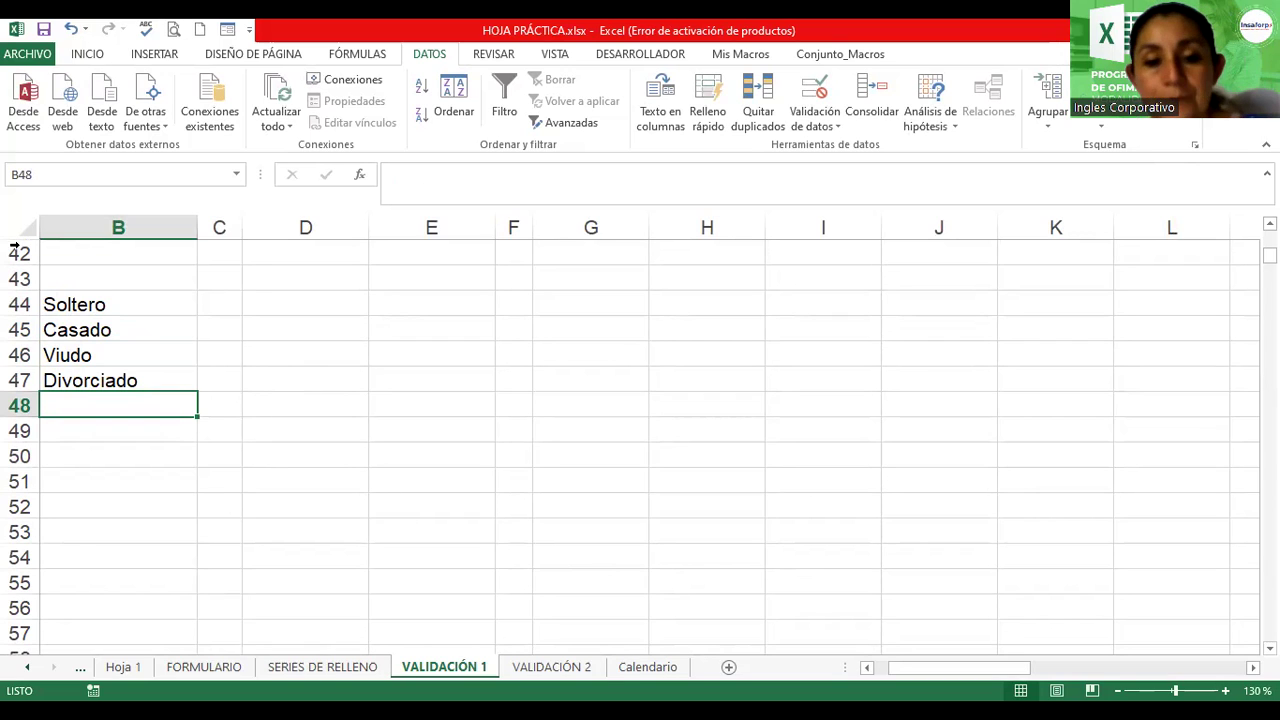
drag(70, 309, 114, 384)
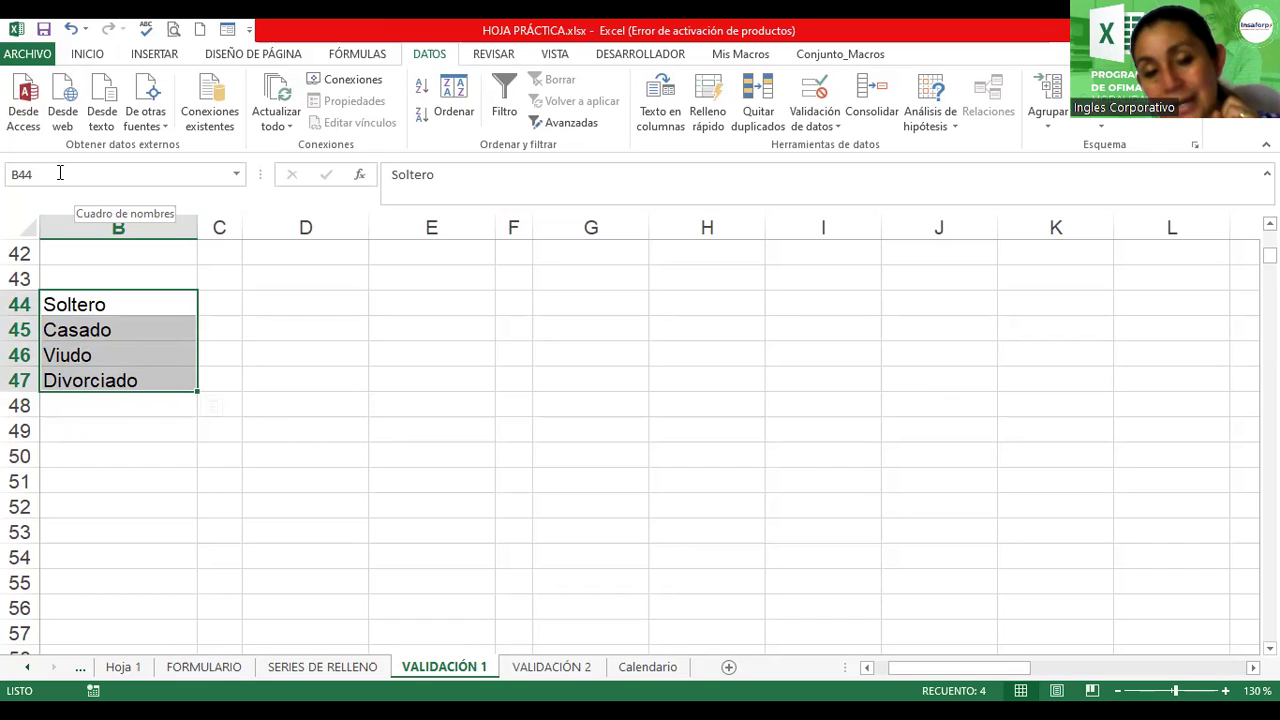
Enter the heading 'Status' in cell B43
click(104, 276)
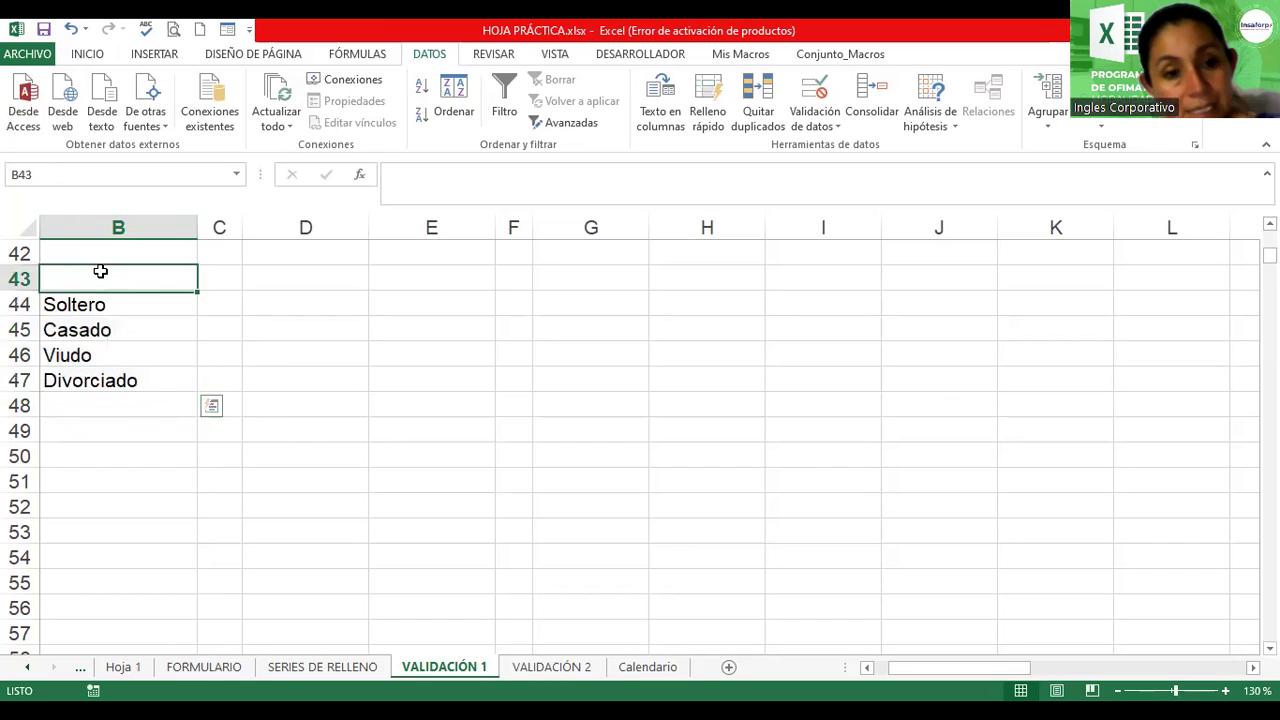
text(Status)
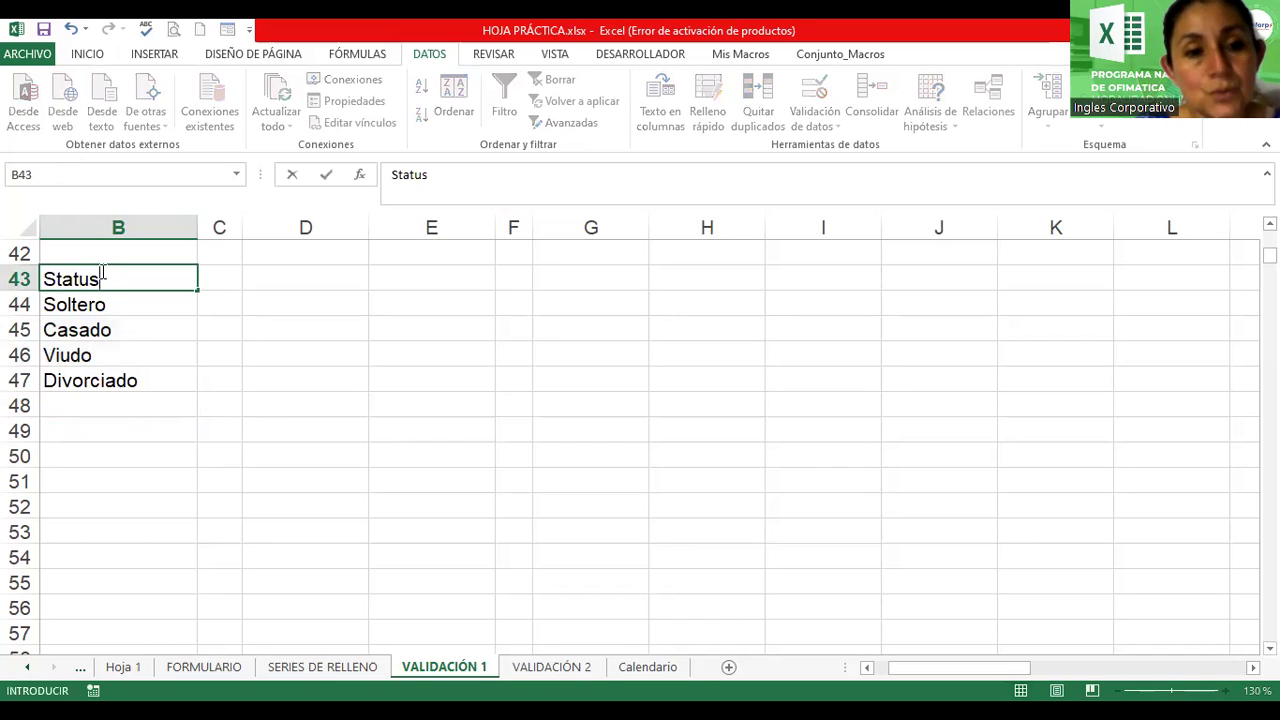
key(Return)
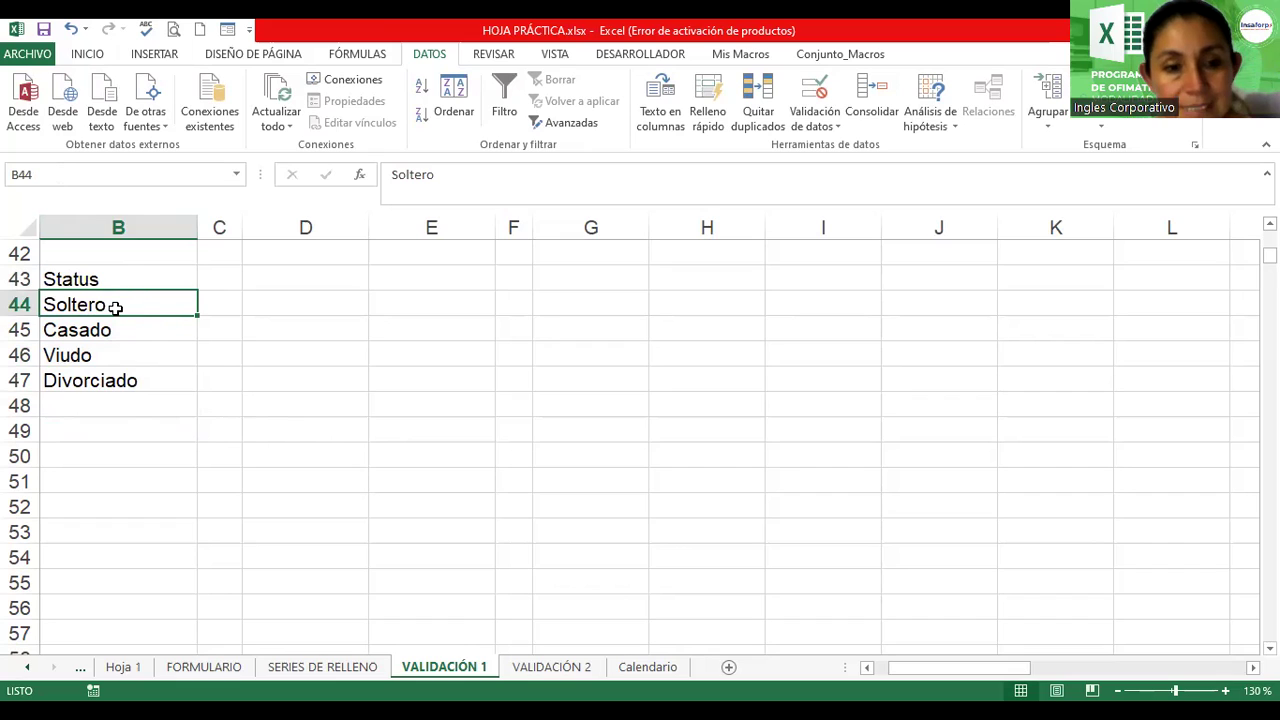
Select the status options B44:B47 and bring up the FÓRMULAS Asignar nombre options
drag(116, 307, 136, 376)
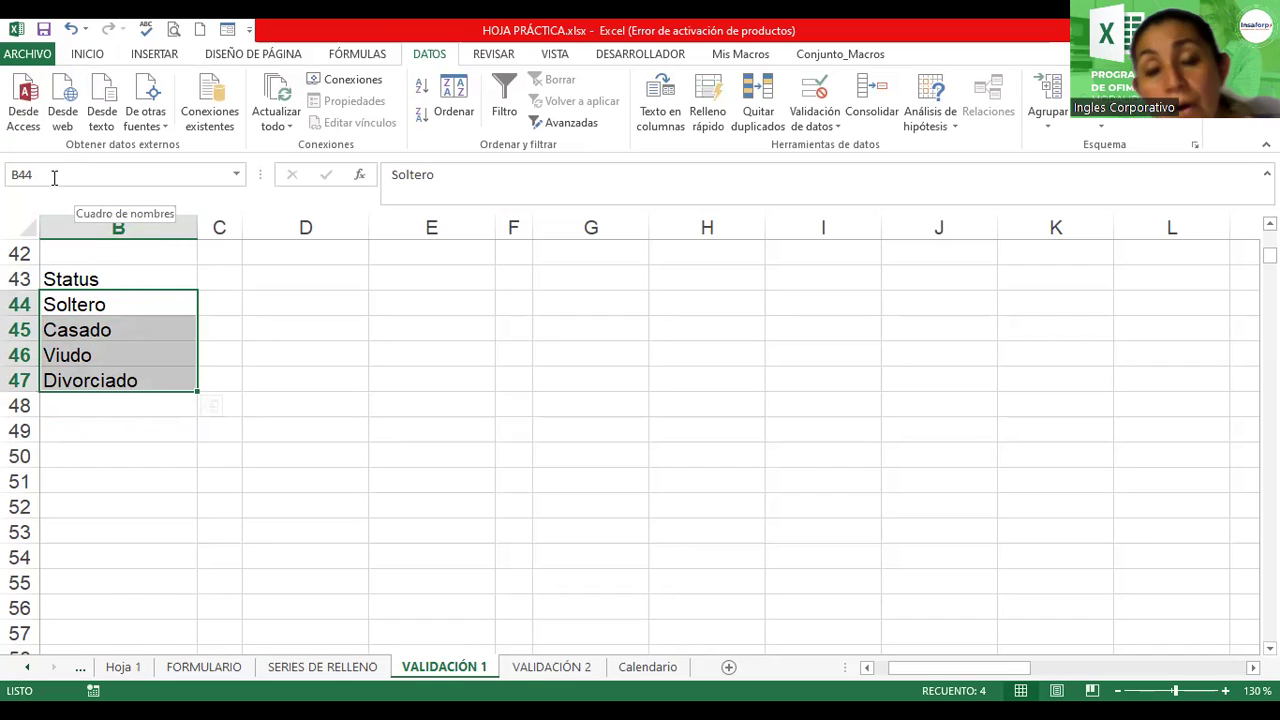
click(357, 56)
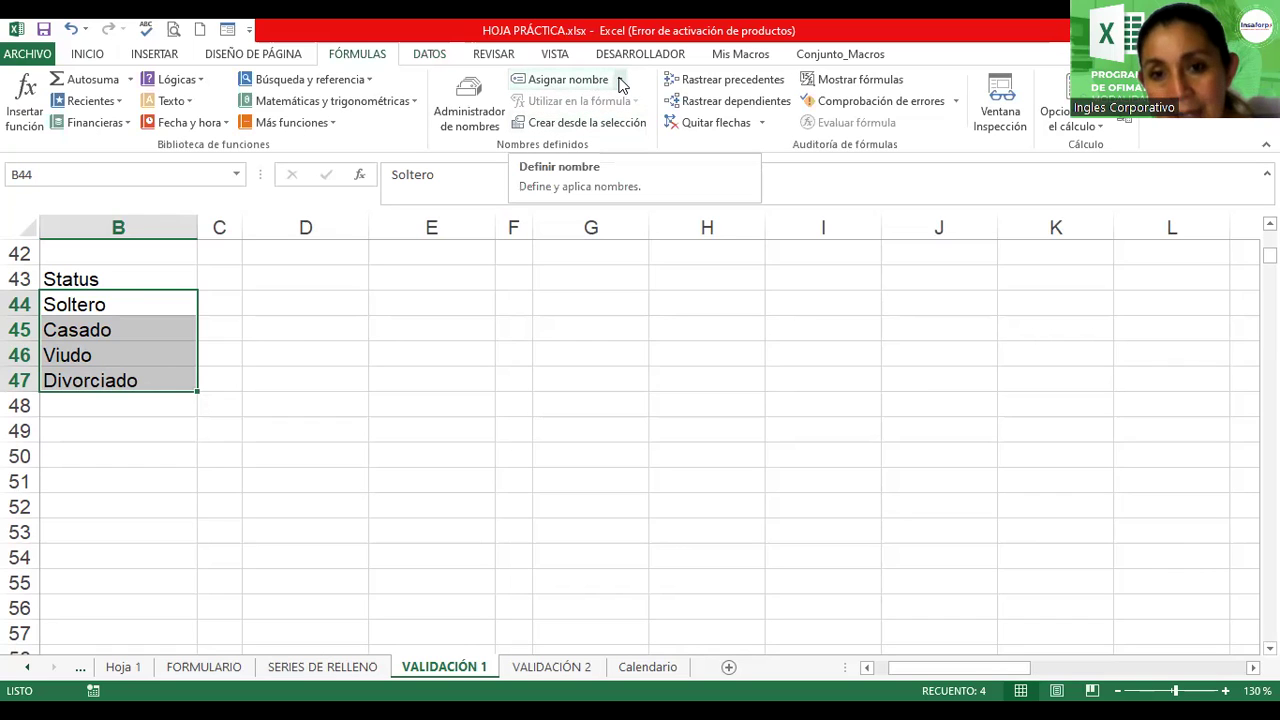
click(621, 85)
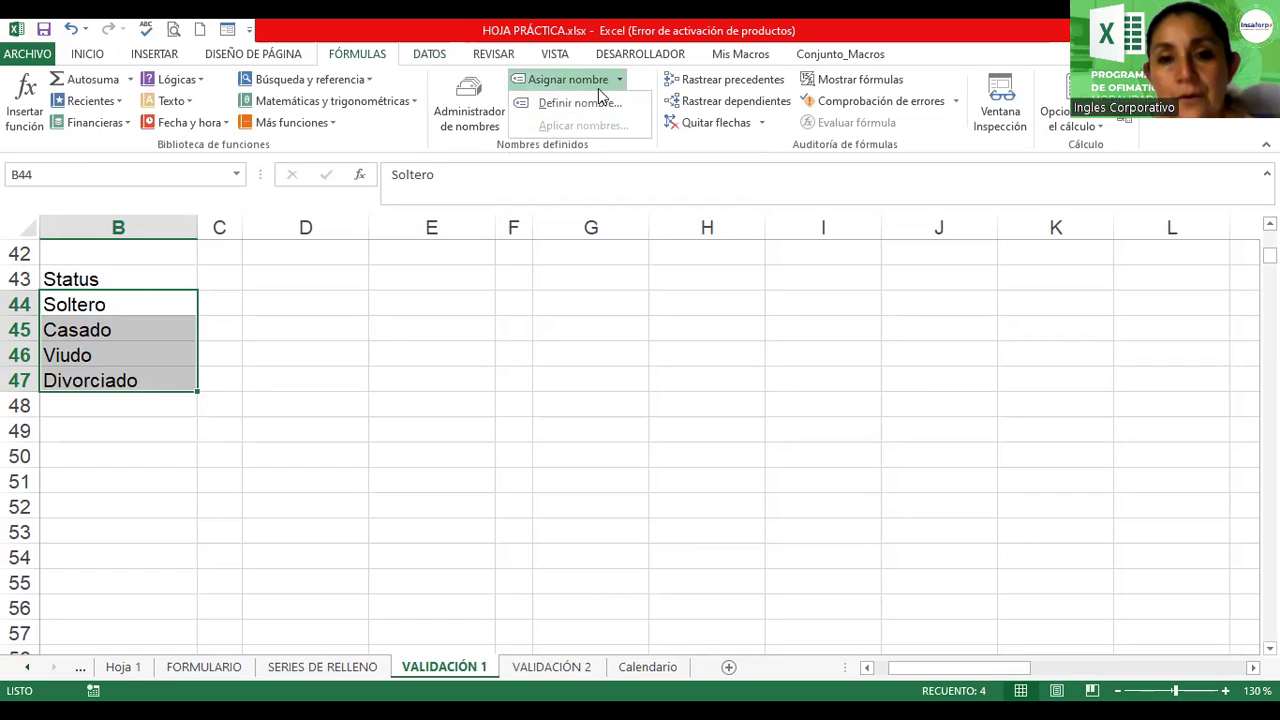
Define the name 'Status' for the marital-status list B44:B47 with workbook scope
click(589, 106)
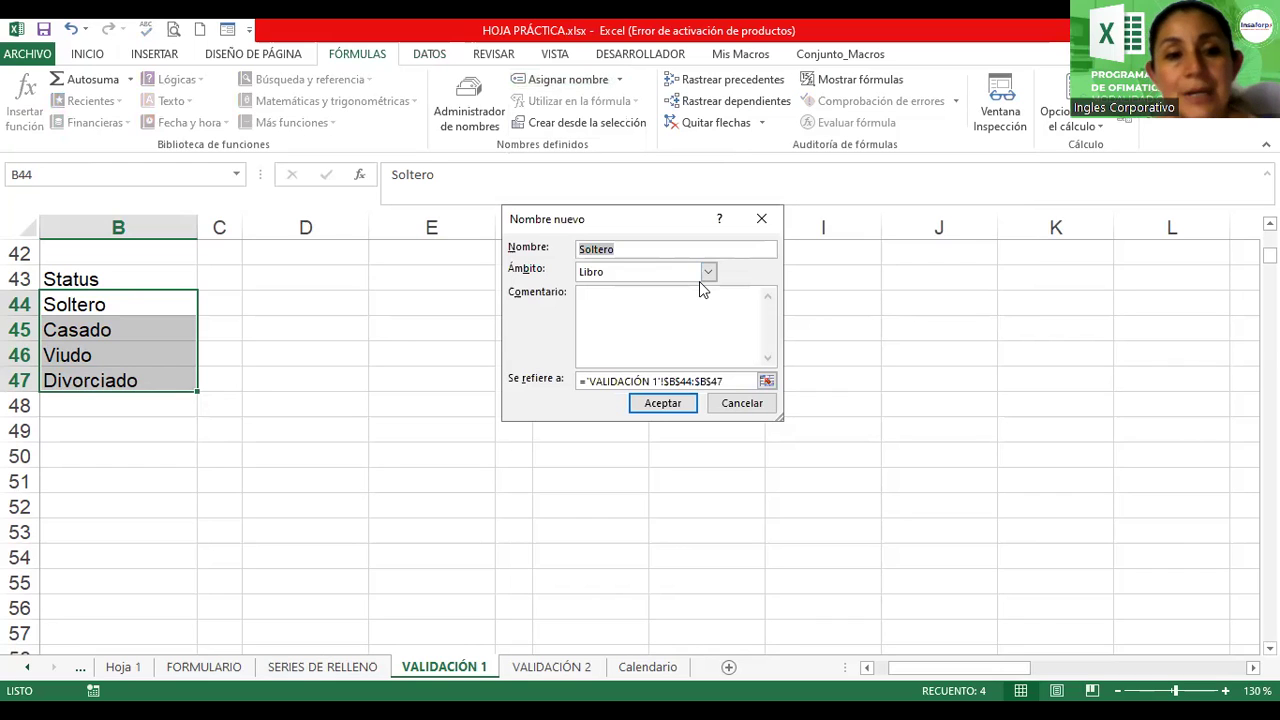
text(Sa)
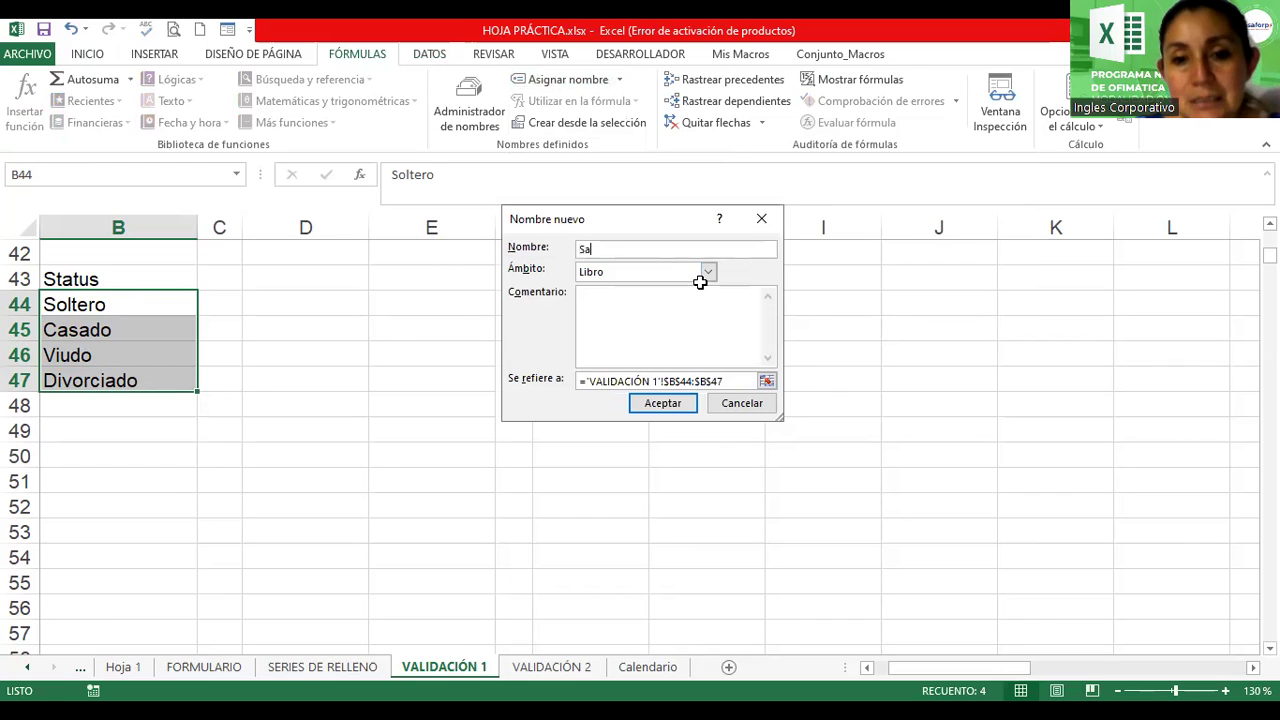
key(Return)
text(t)
key(Escape)
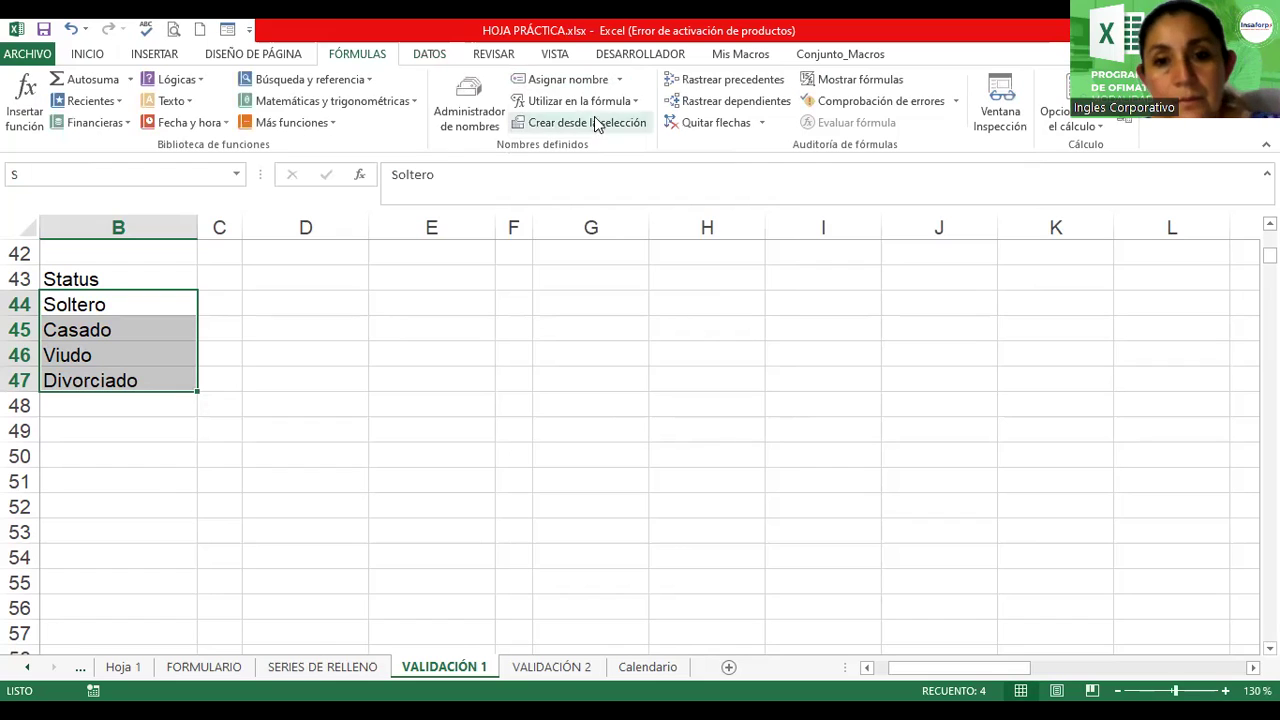
click(548, 80)
text(Status)
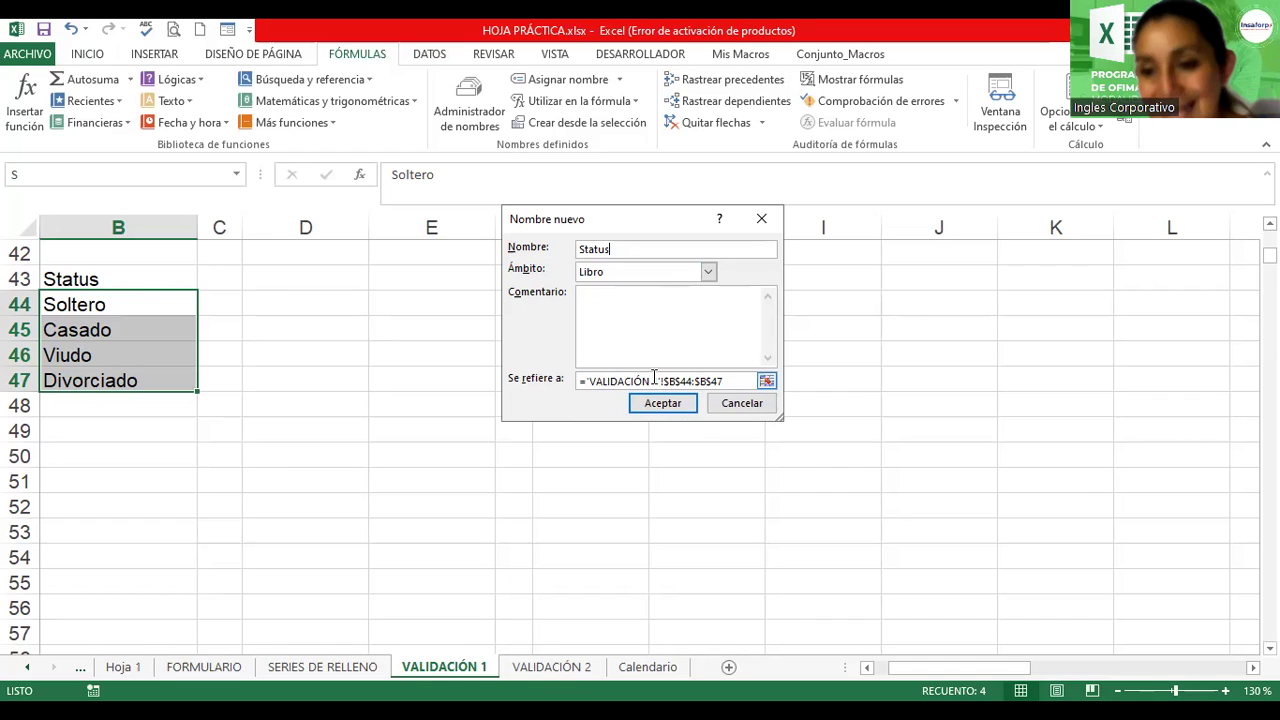
click(663, 408)
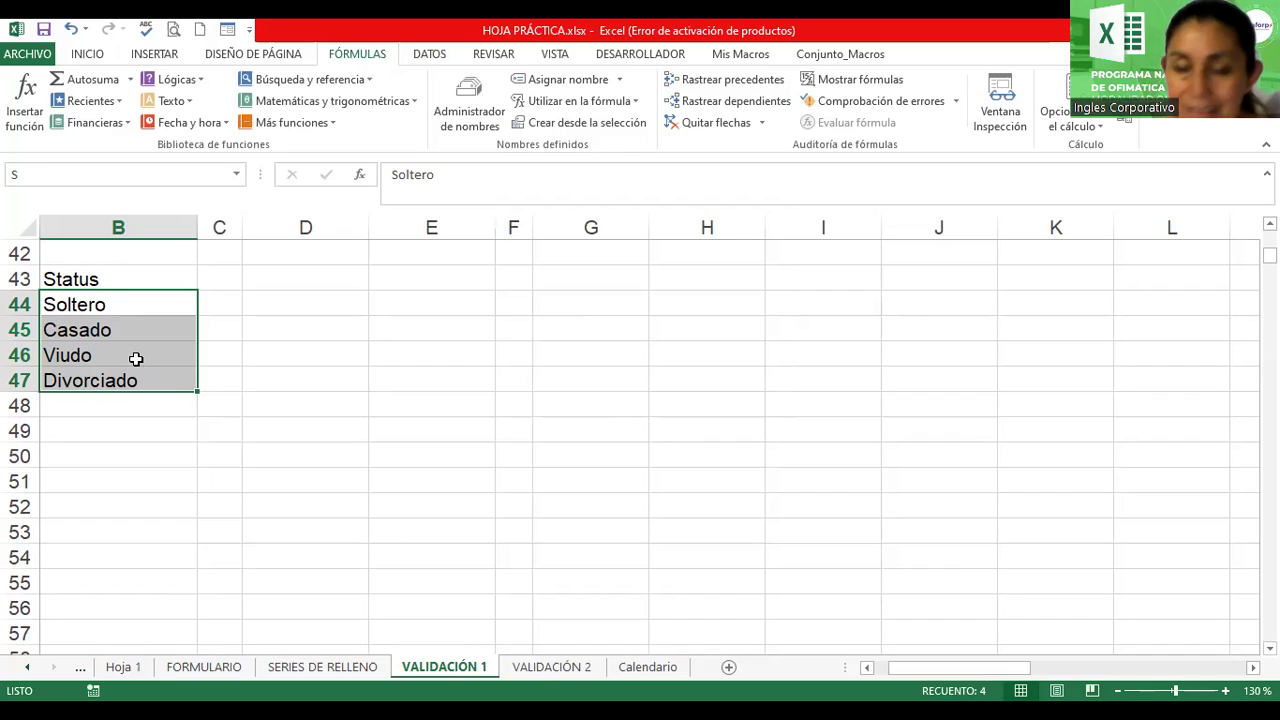
click(136, 358)
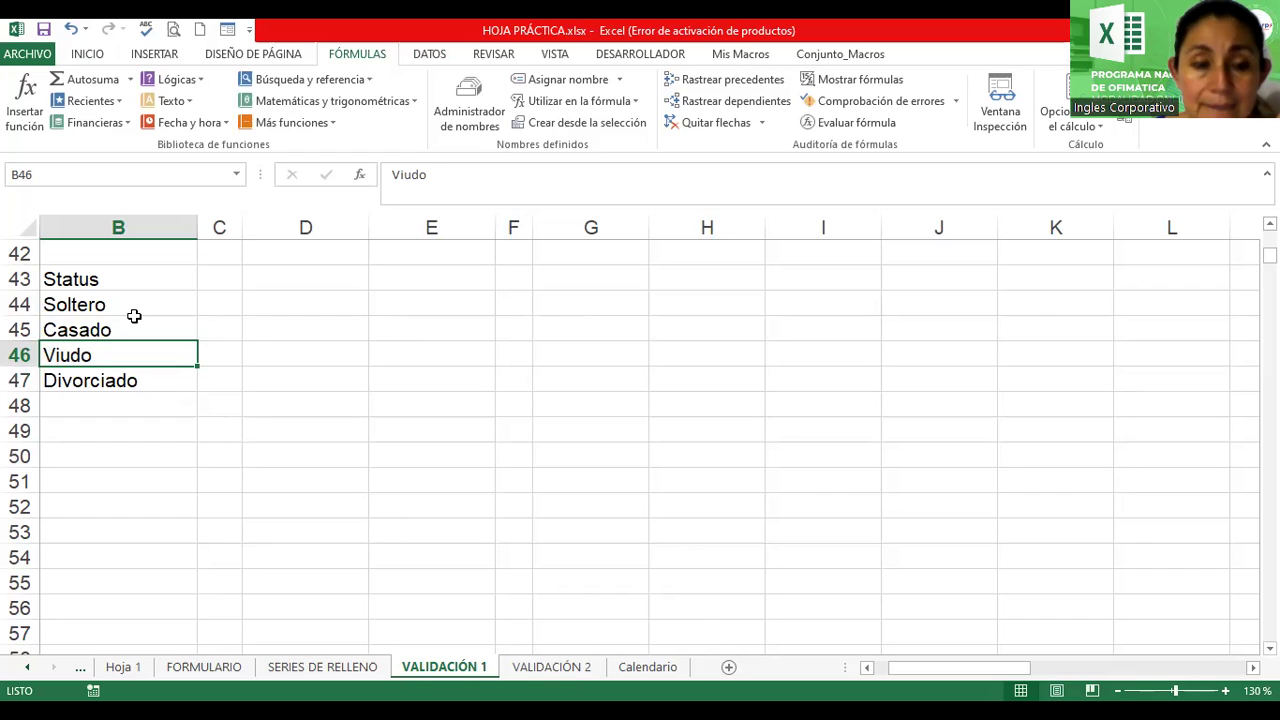
click(134, 319)
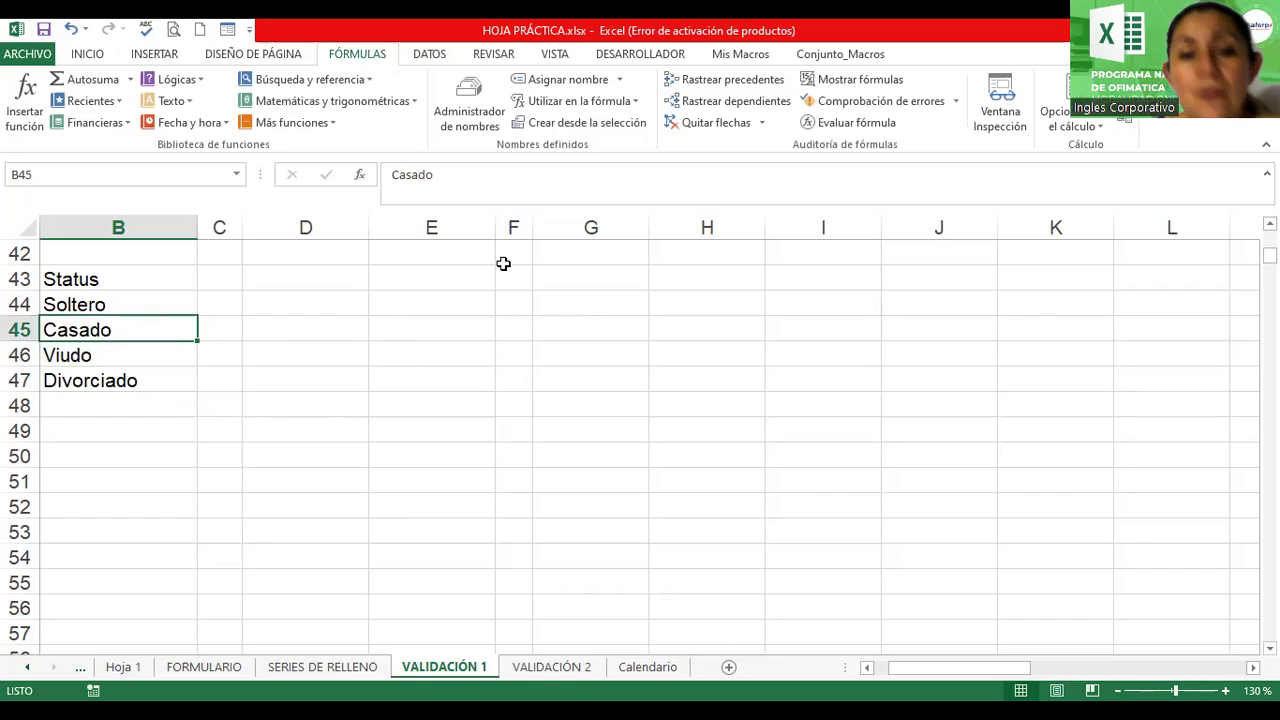
scroll(500, 389, up, 2)
scroll(500, 389, up, 5)
scroll(499, 389, up, 1)
scroll(499, 389, down, 1)
scroll(500, 389, down, 1)
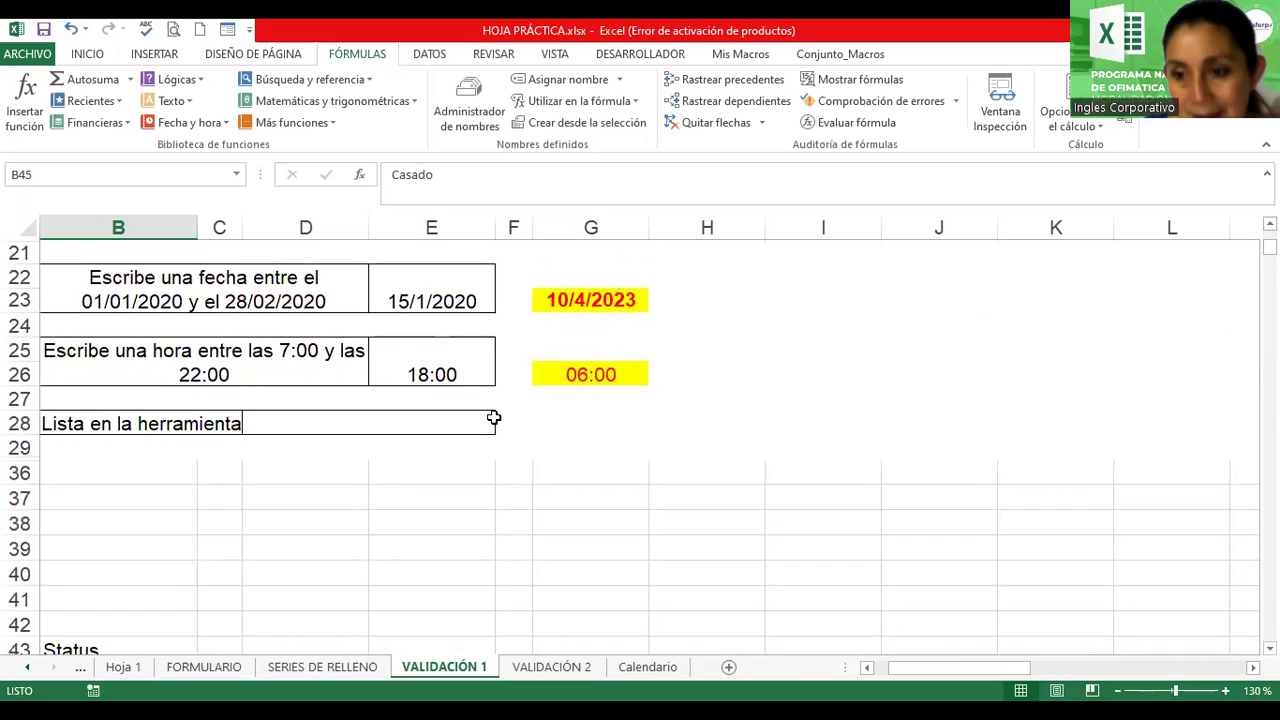
click(341, 425)
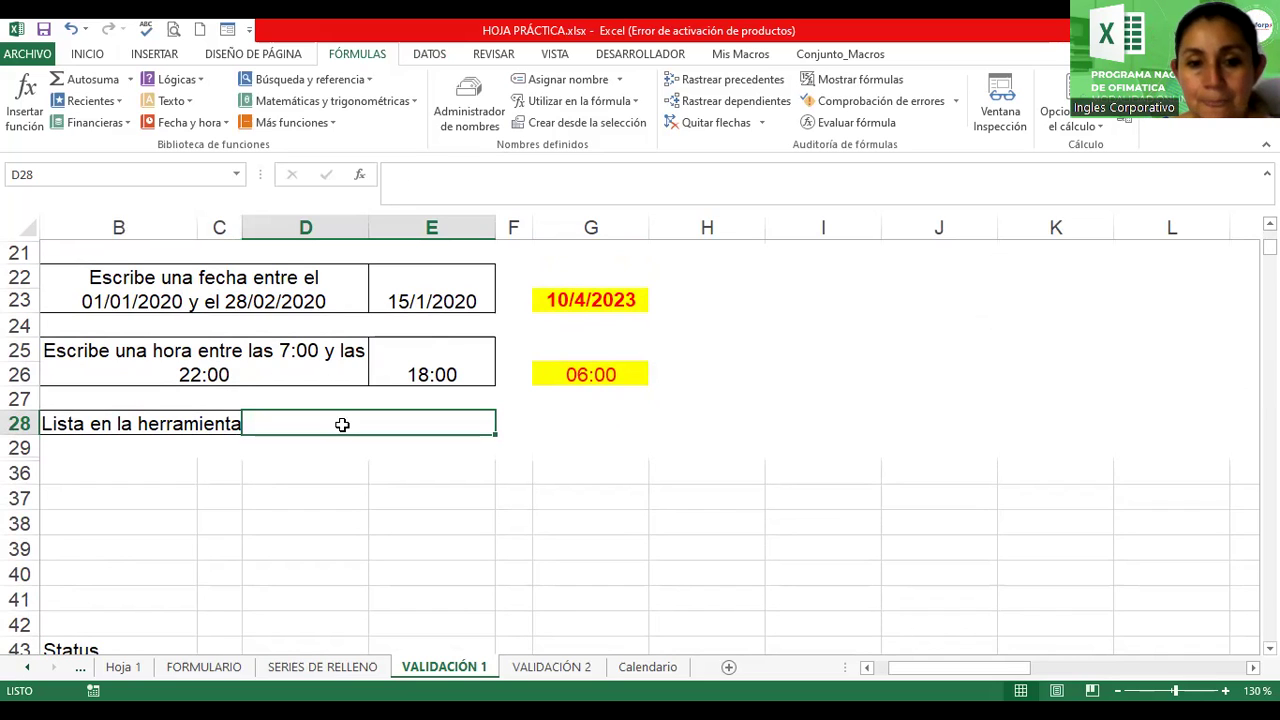
scroll(342, 424, down, 1)
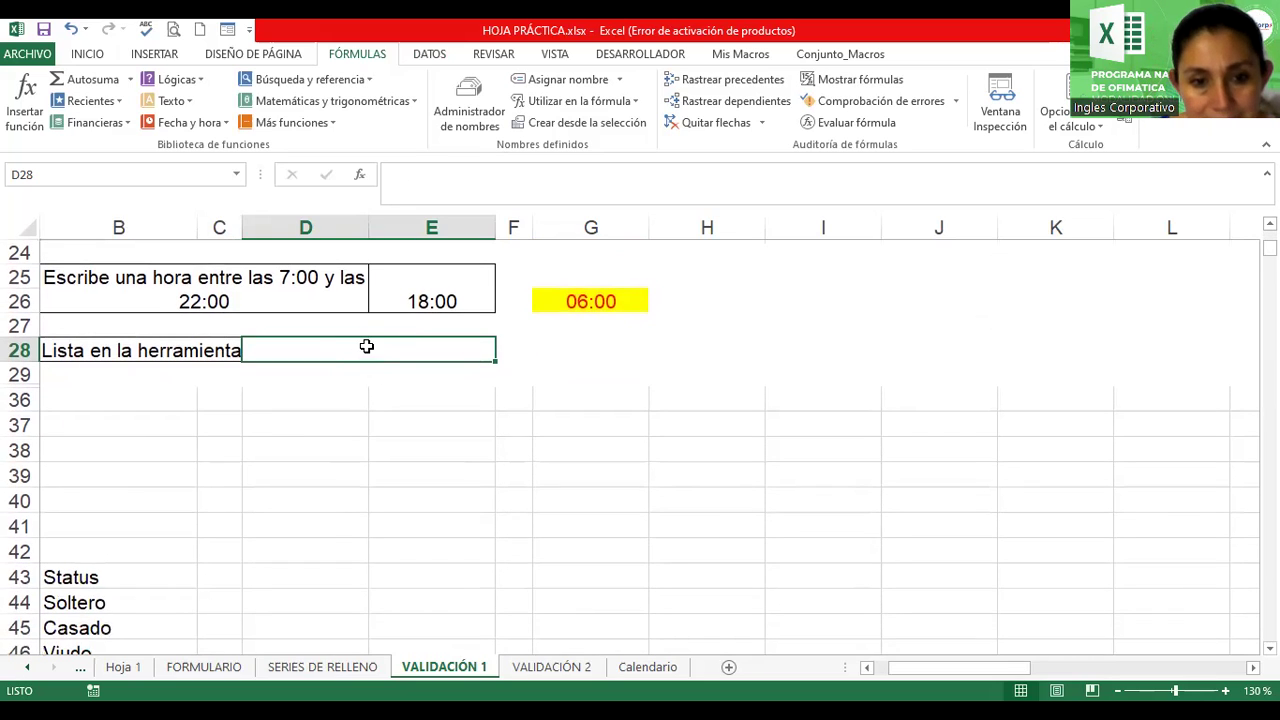
mouse_move(367, 346)
mouse_down()
mouse_move(372, 434)
mouse_move(389, 384)
mouse_up()
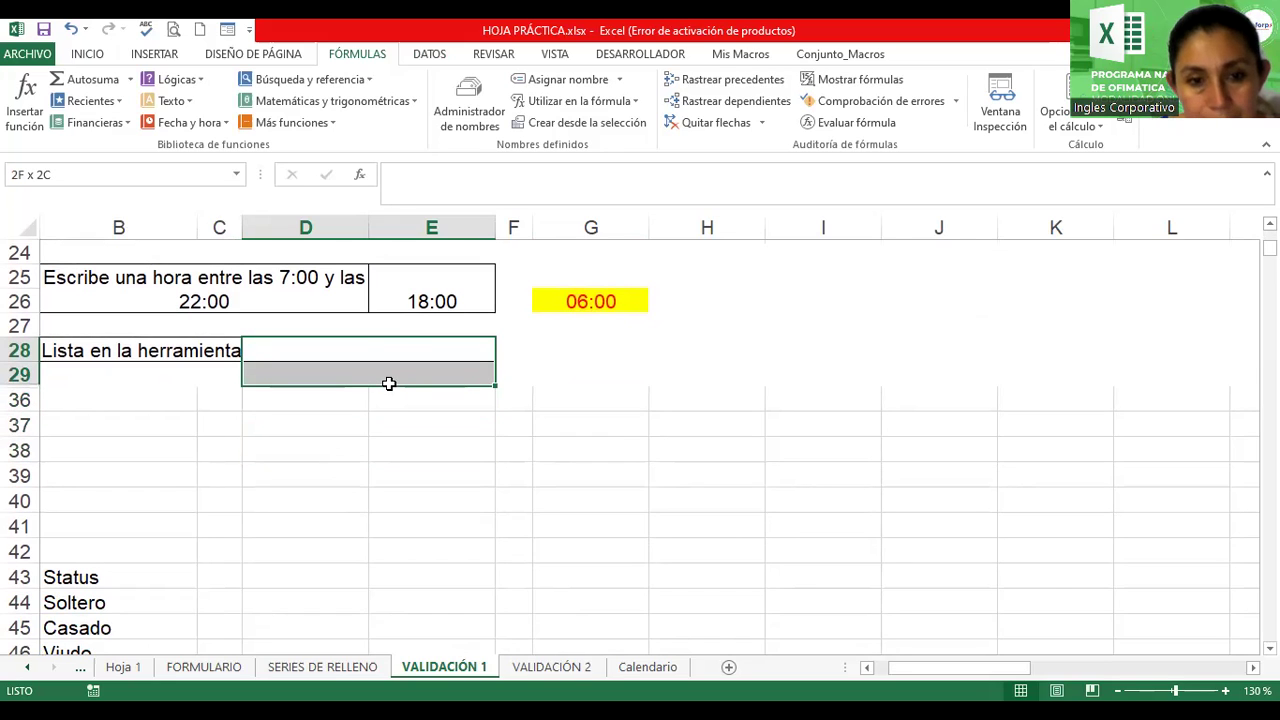
click(363, 405)
click(314, 381)
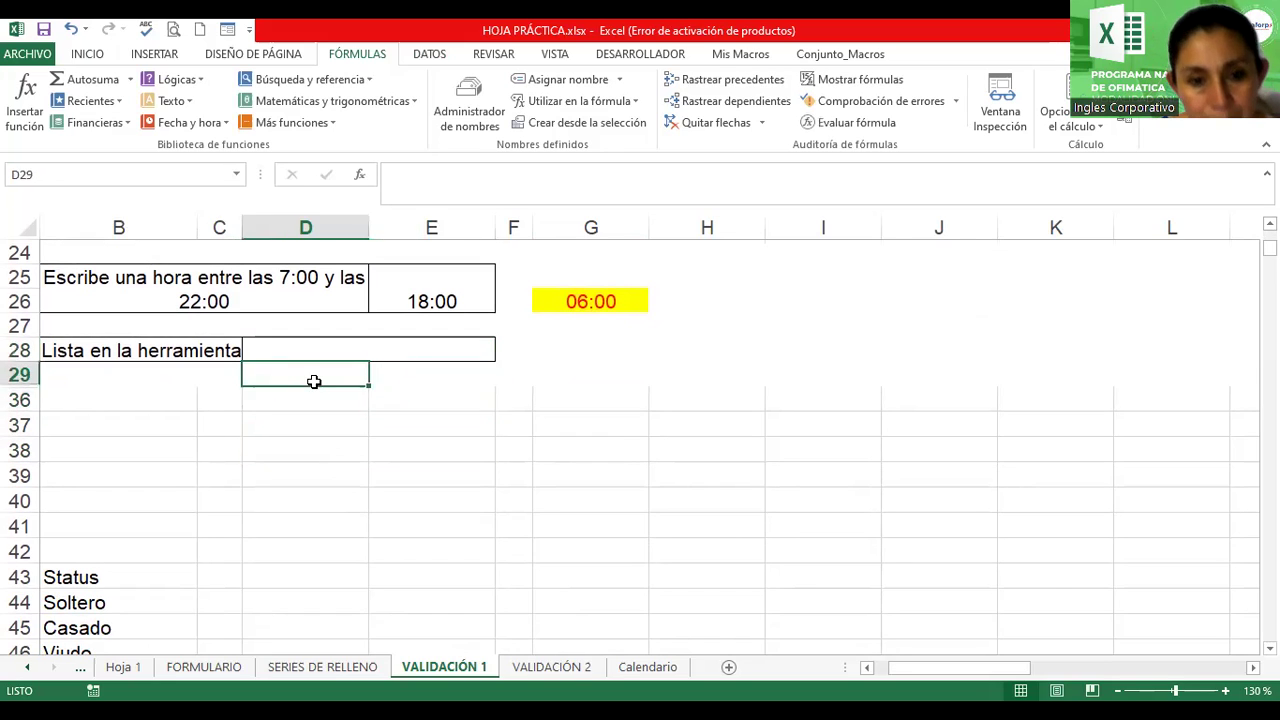
click(418, 376)
click(333, 350)
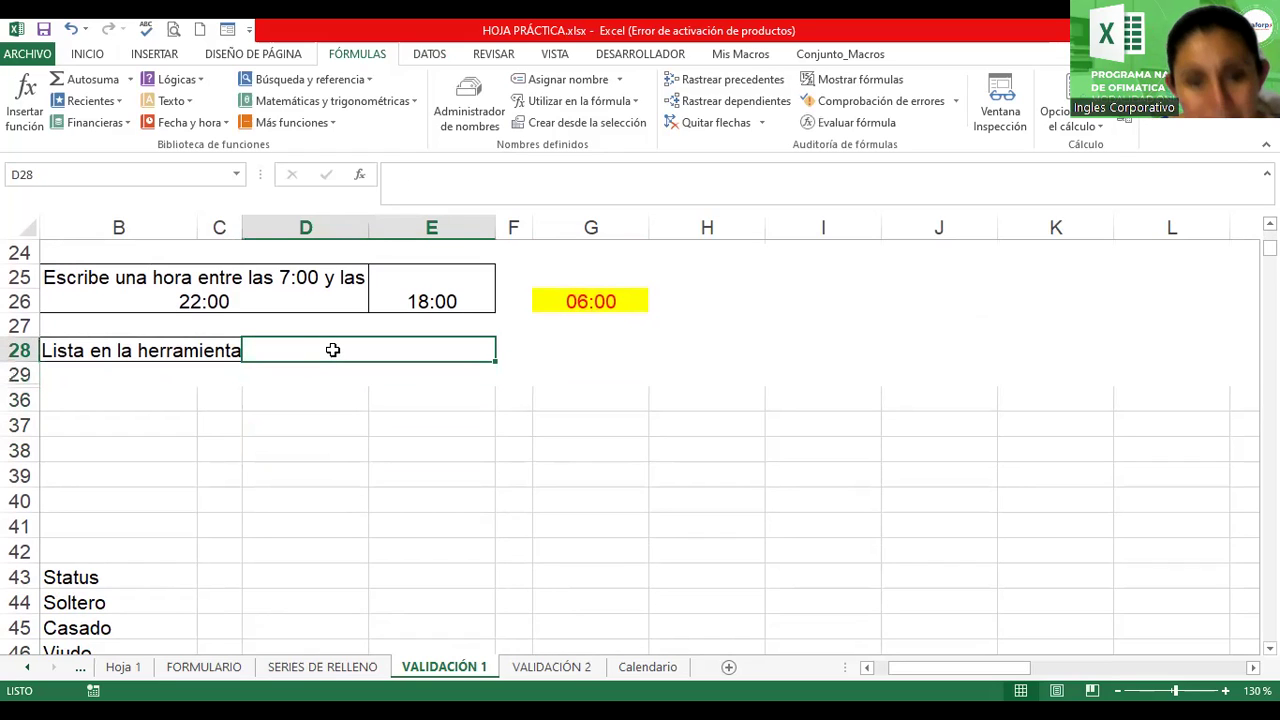
drag(308, 378, 400, 376)
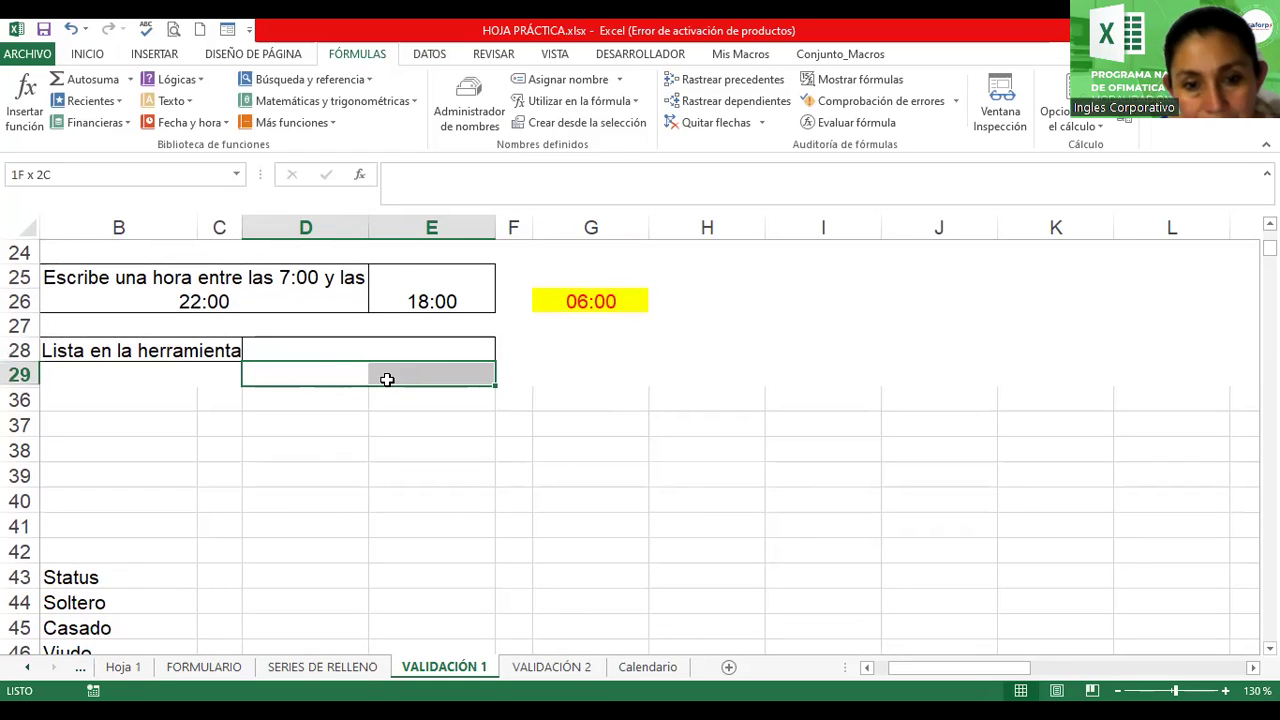
Merge D29:E29, D36:E36 and D37:E37, and fill the merged format down to row 39
click(92, 55)
click(421, 117)
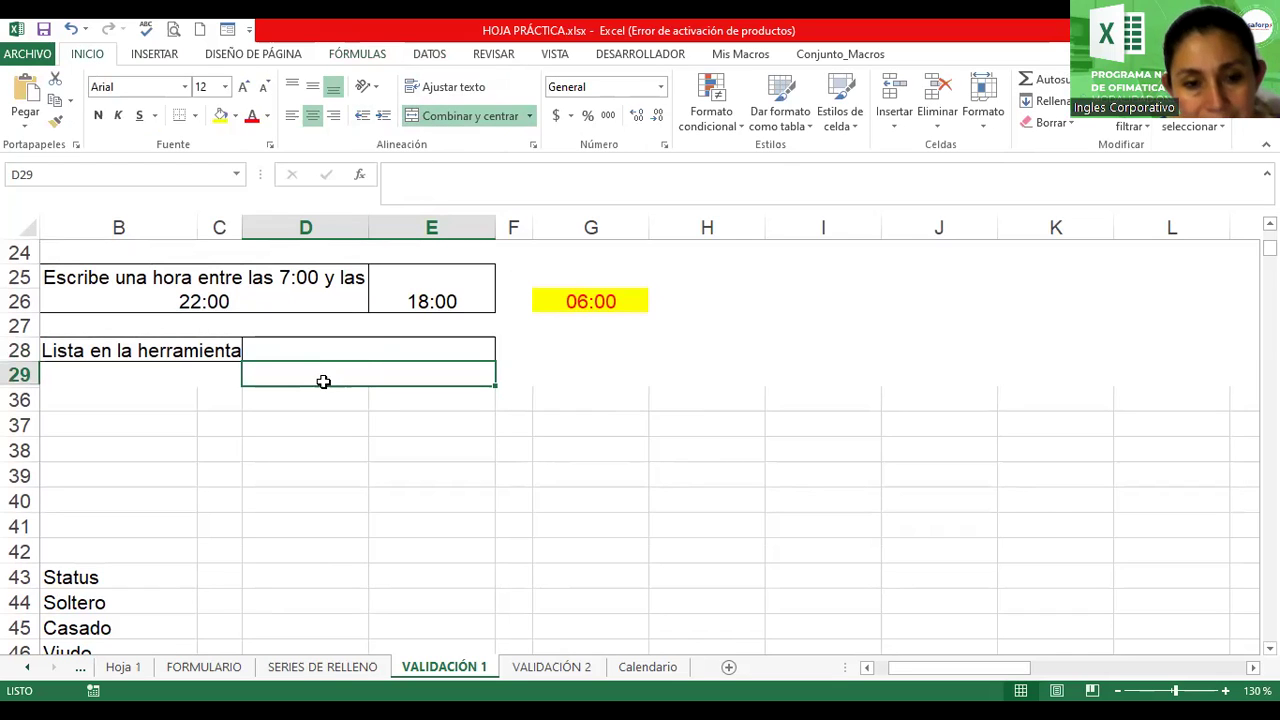
drag(317, 395, 390, 397)
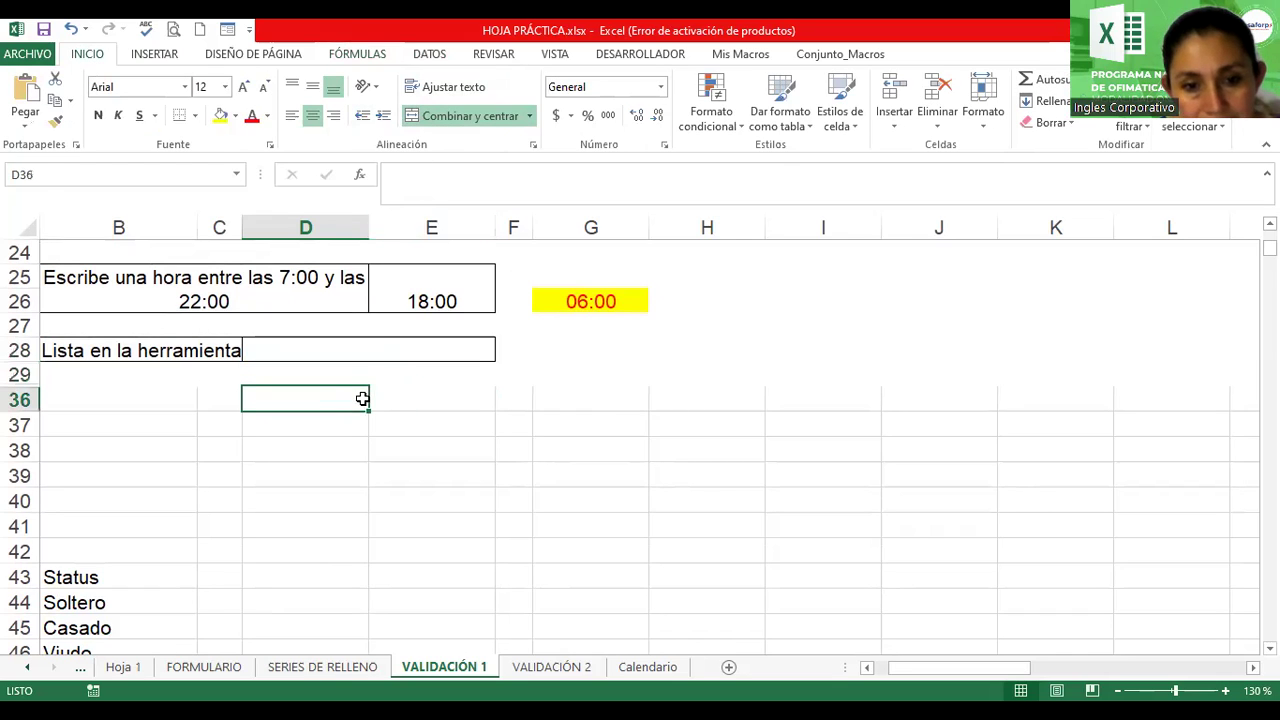
click(452, 120)
drag(306, 426, 386, 423)
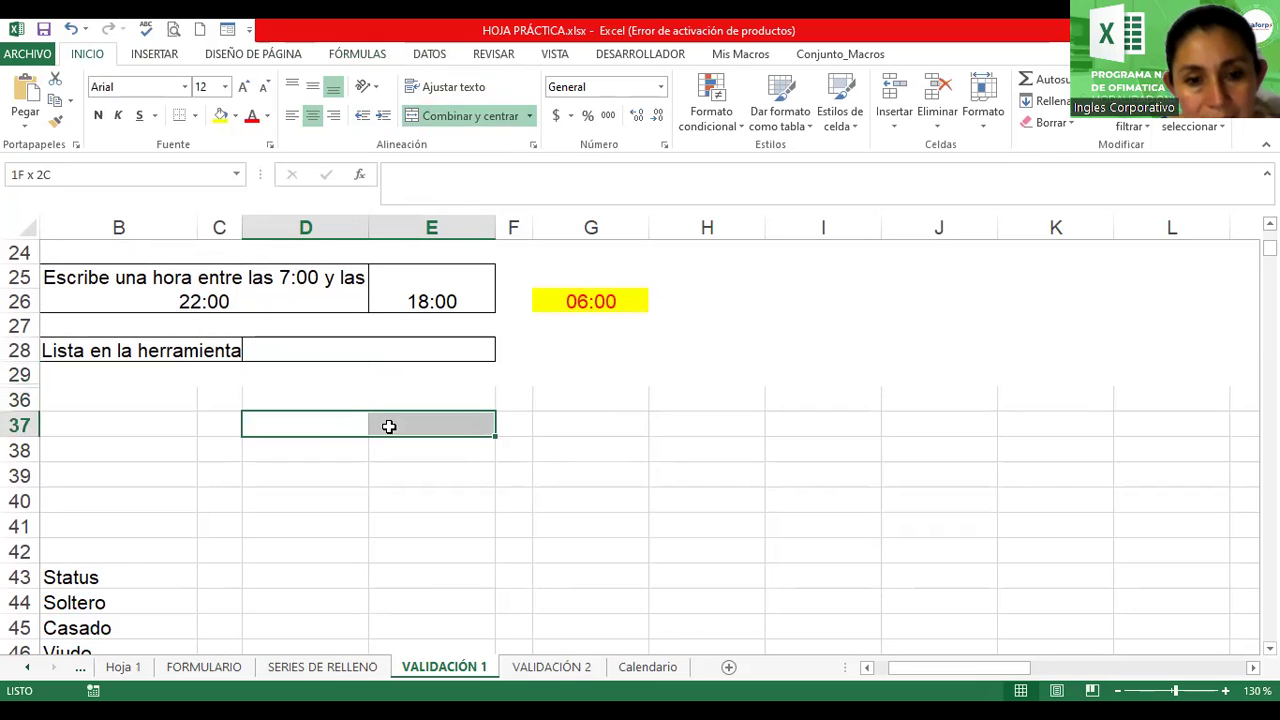
click(440, 116)
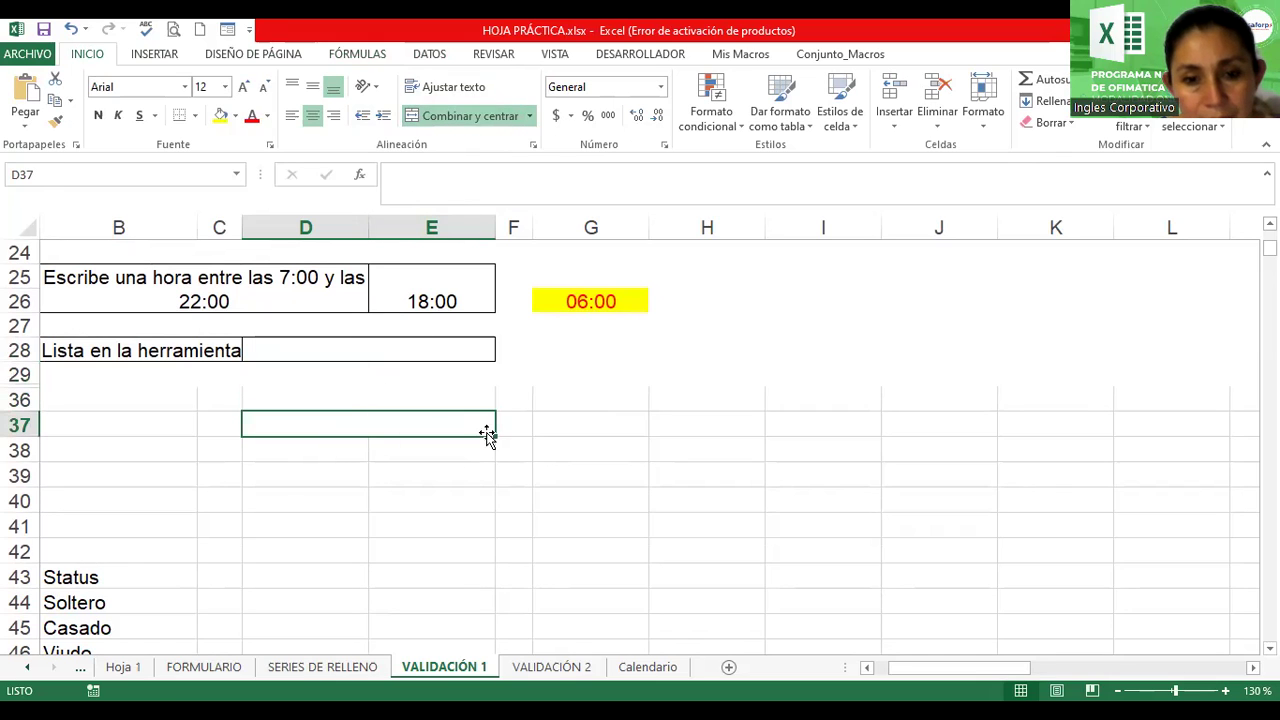
drag(495, 441, 497, 466)
scroll(506, 477, down, 1)
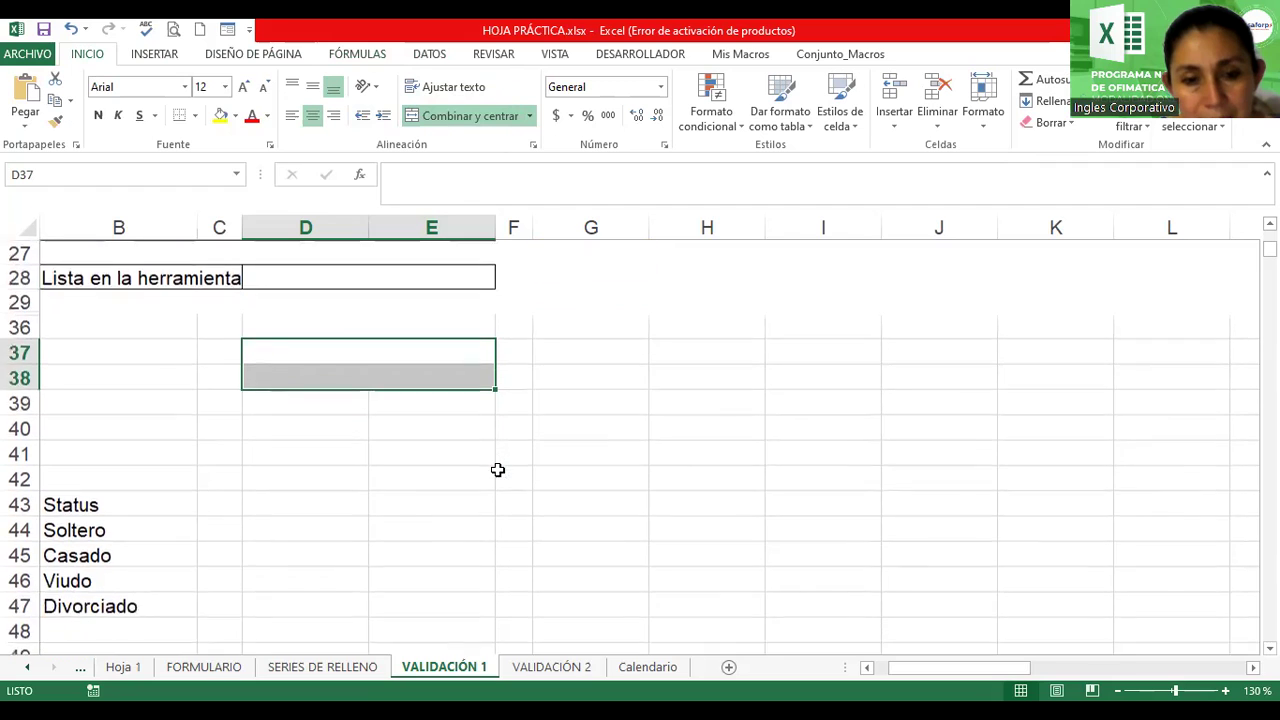
scroll(510, 329, down, 1)
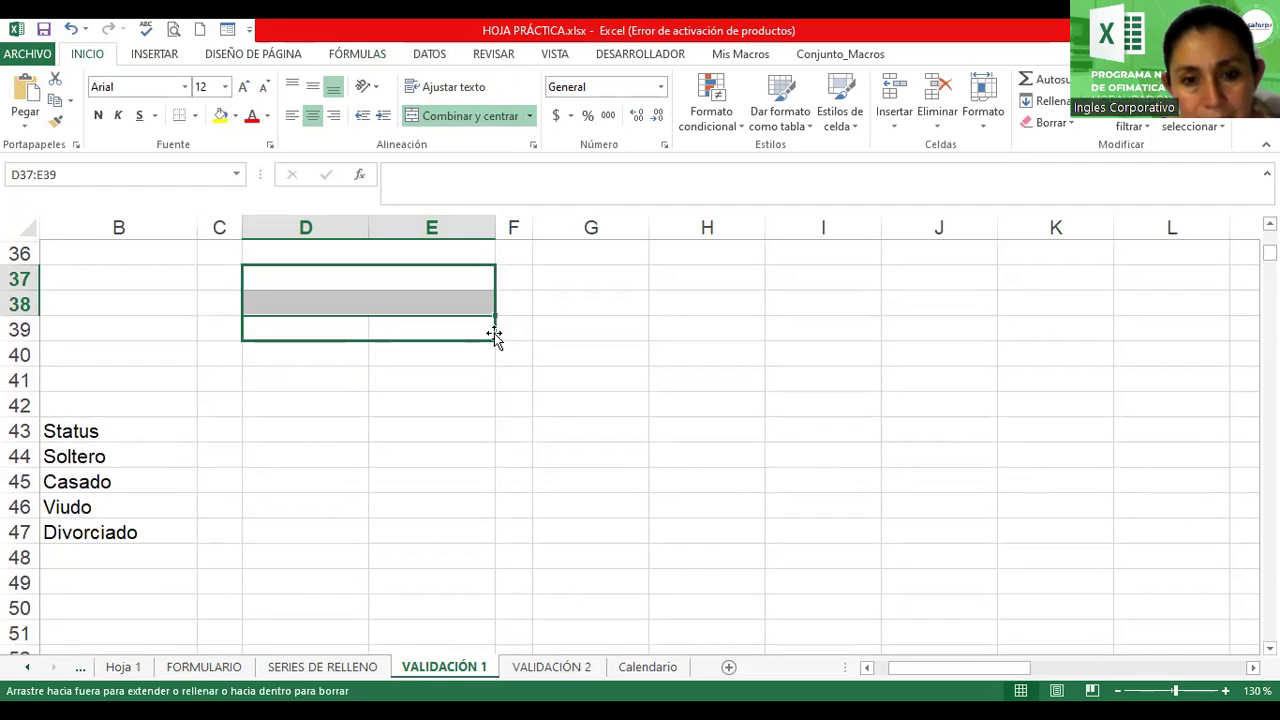
drag(510, 329, 495, 340)
click(559, 308)
scroll(571, 340, up, 2)
scroll(374, 383, up, 1)
scroll(363, 383, down, 1)
Apply Todos los bordes to D28:E39, then reselect D28 down to row 39
drag(346, 303, 374, 431)
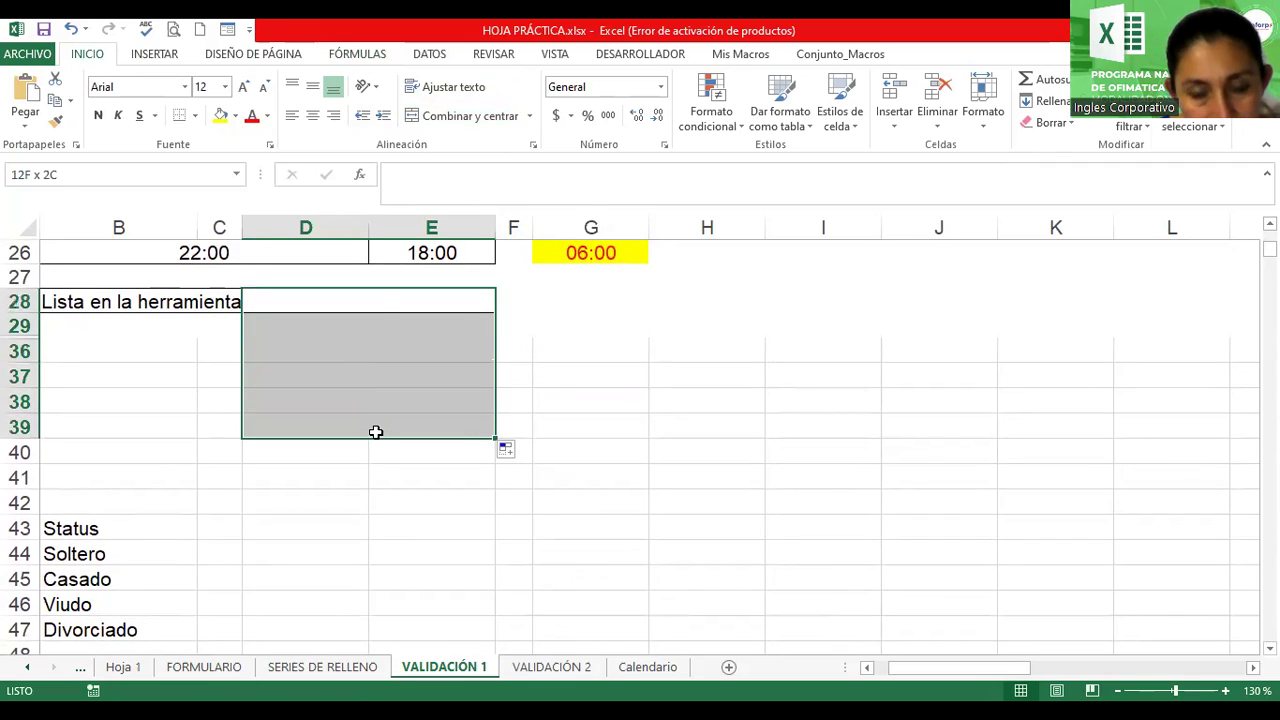
click(196, 117)
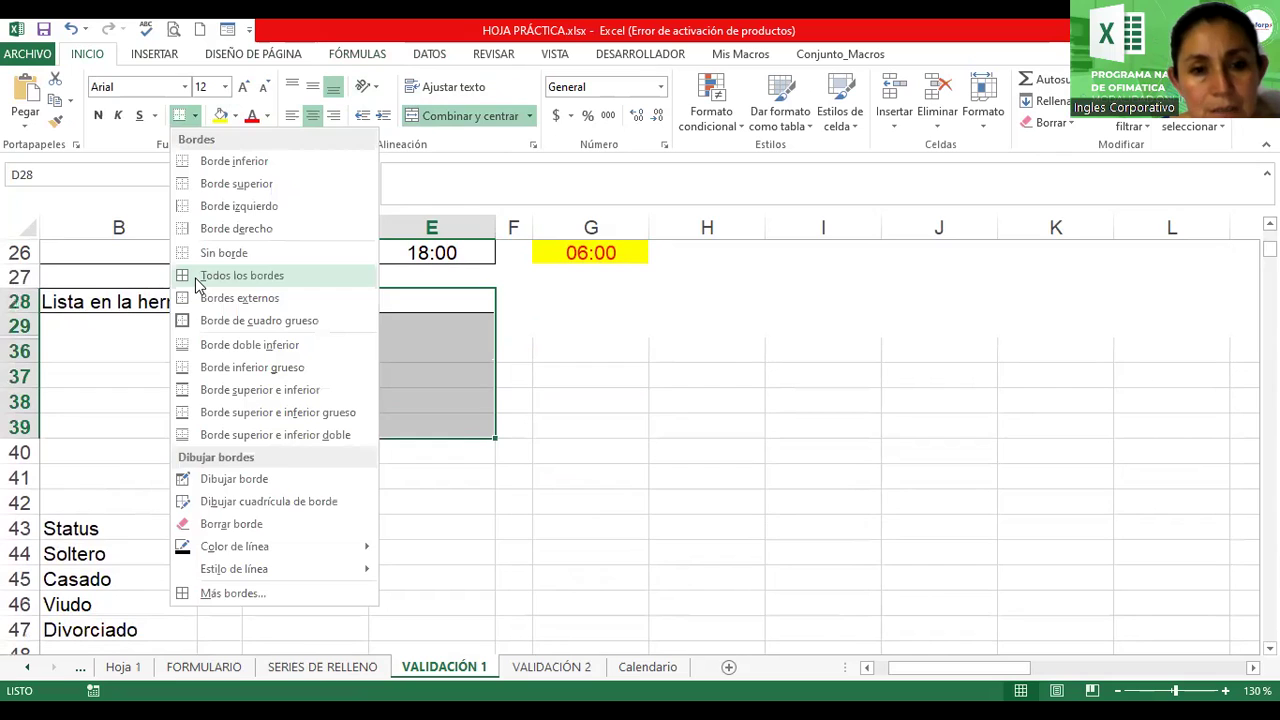
click(197, 285)
click(604, 373)
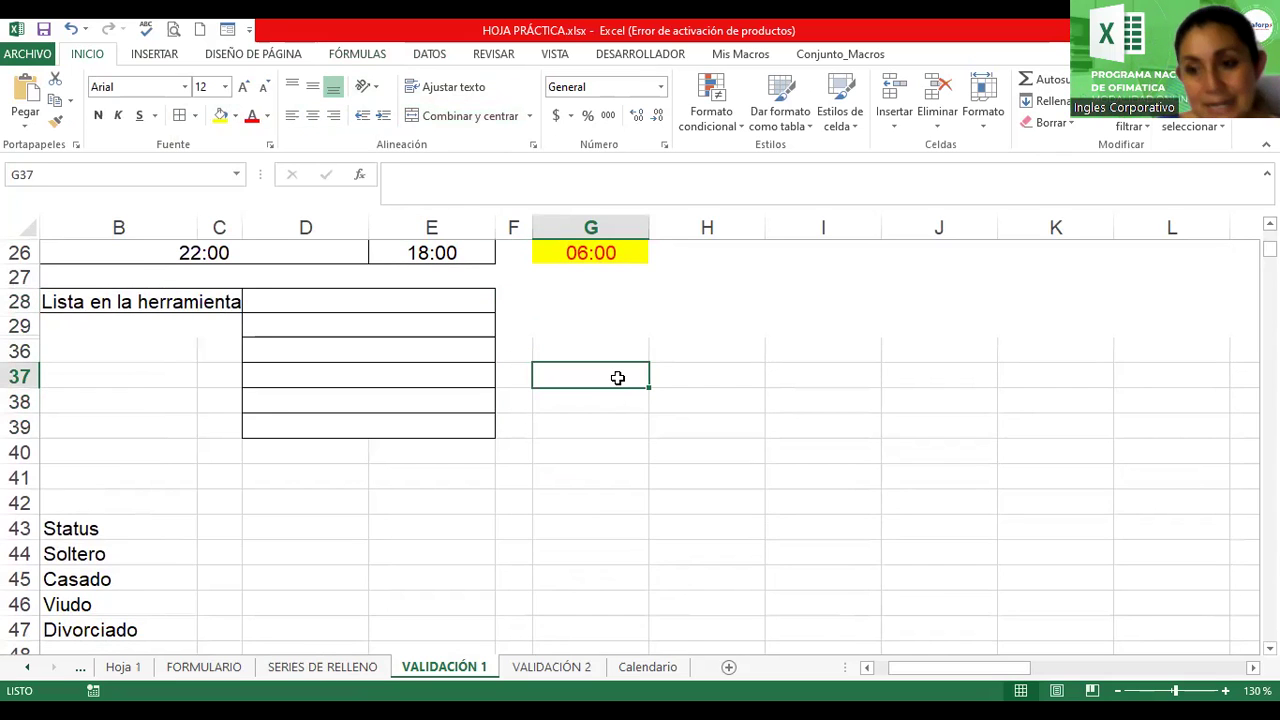
drag(423, 298, 445, 423)
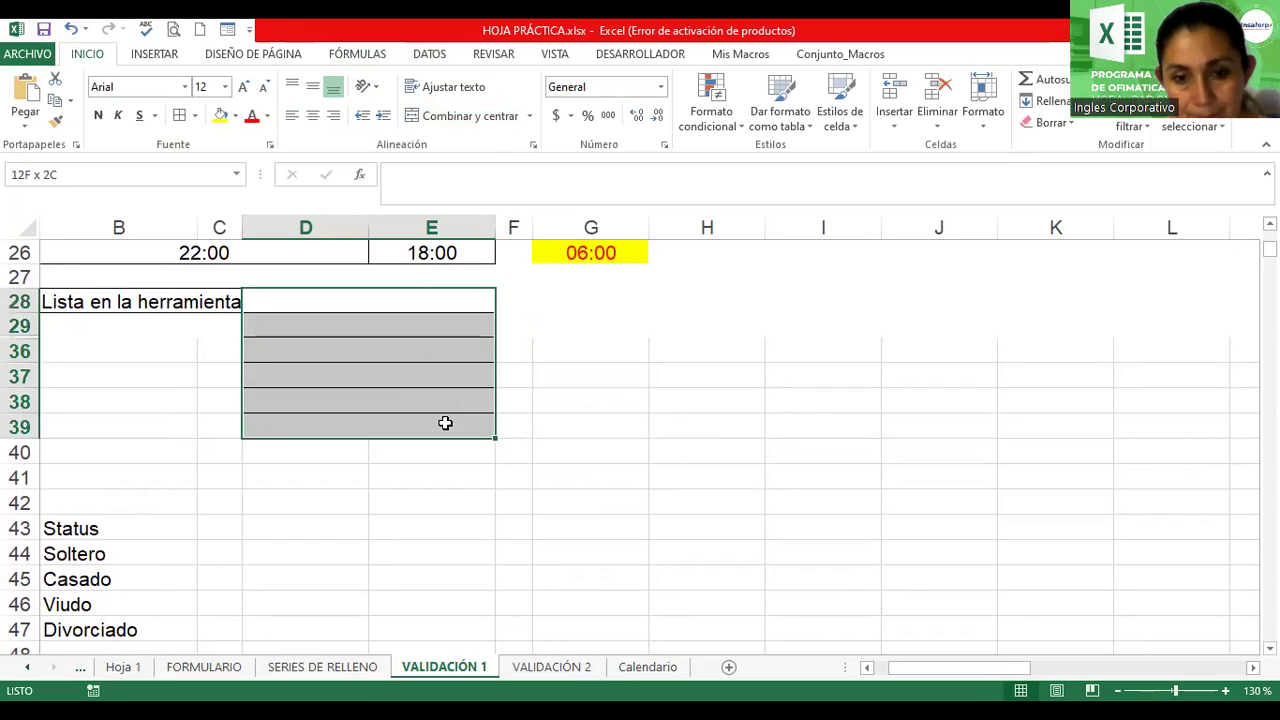
click(588, 351)
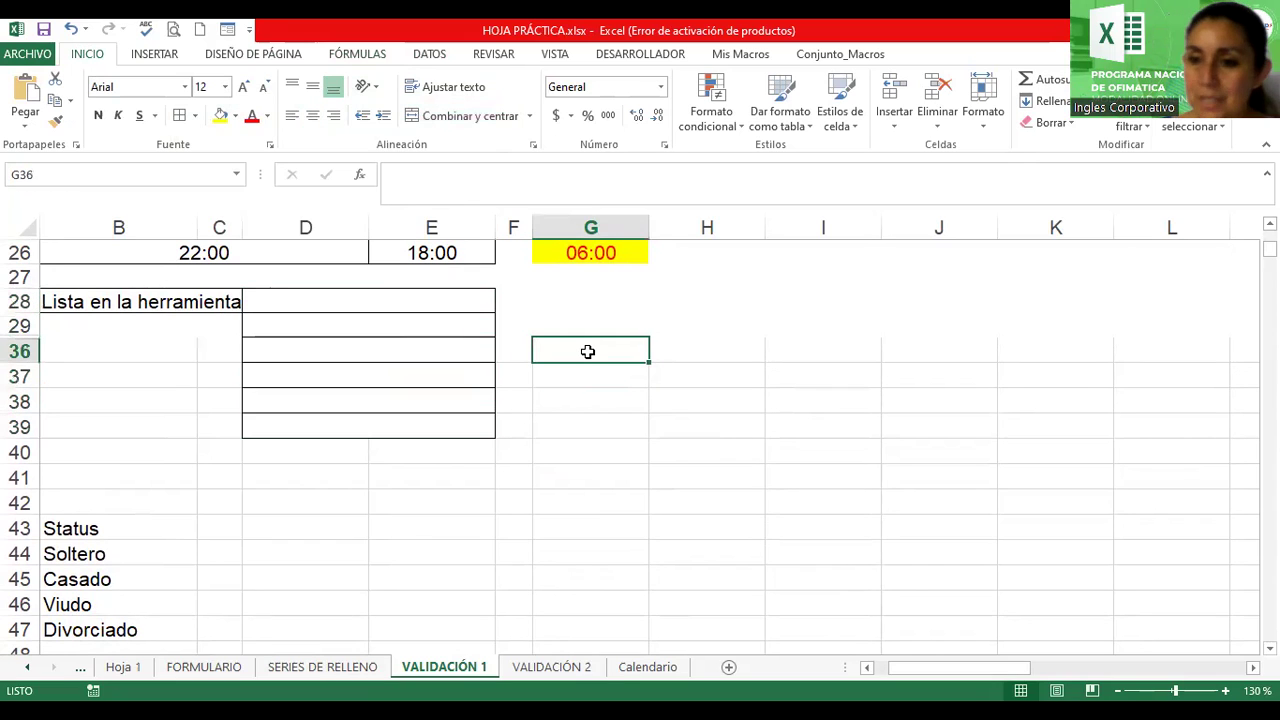
click(347, 300)
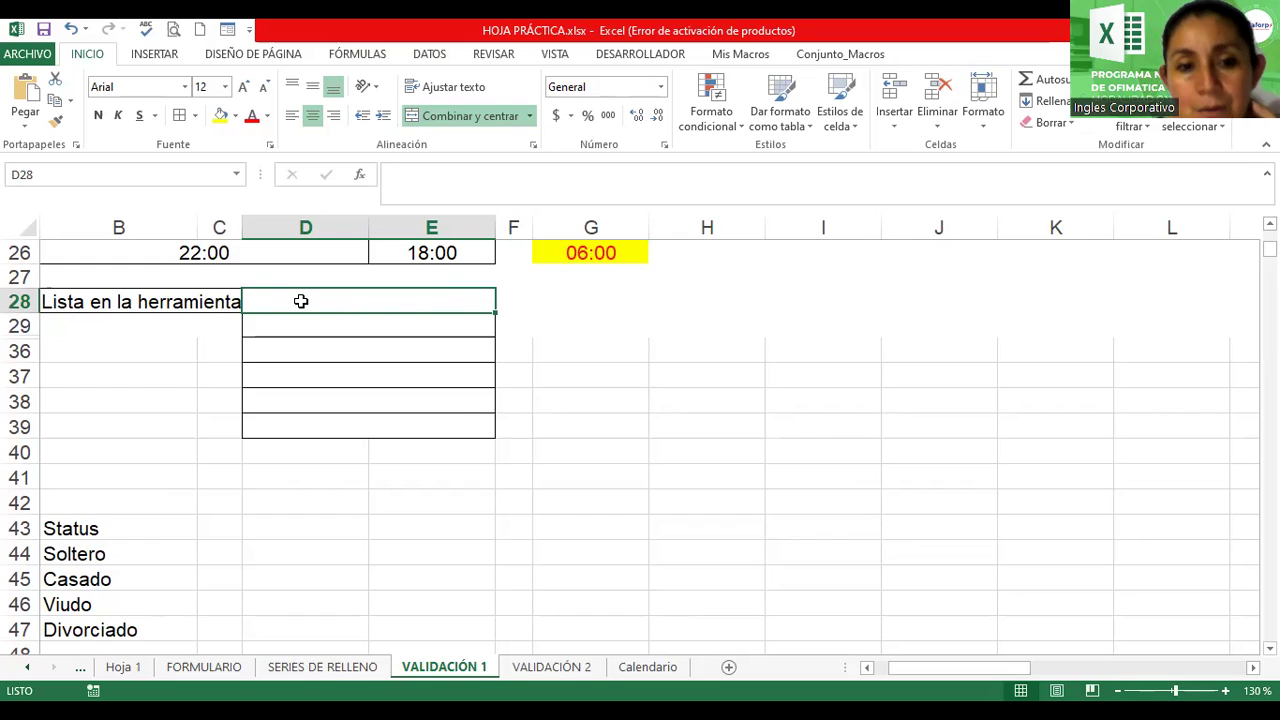
drag(300, 302, 329, 423)
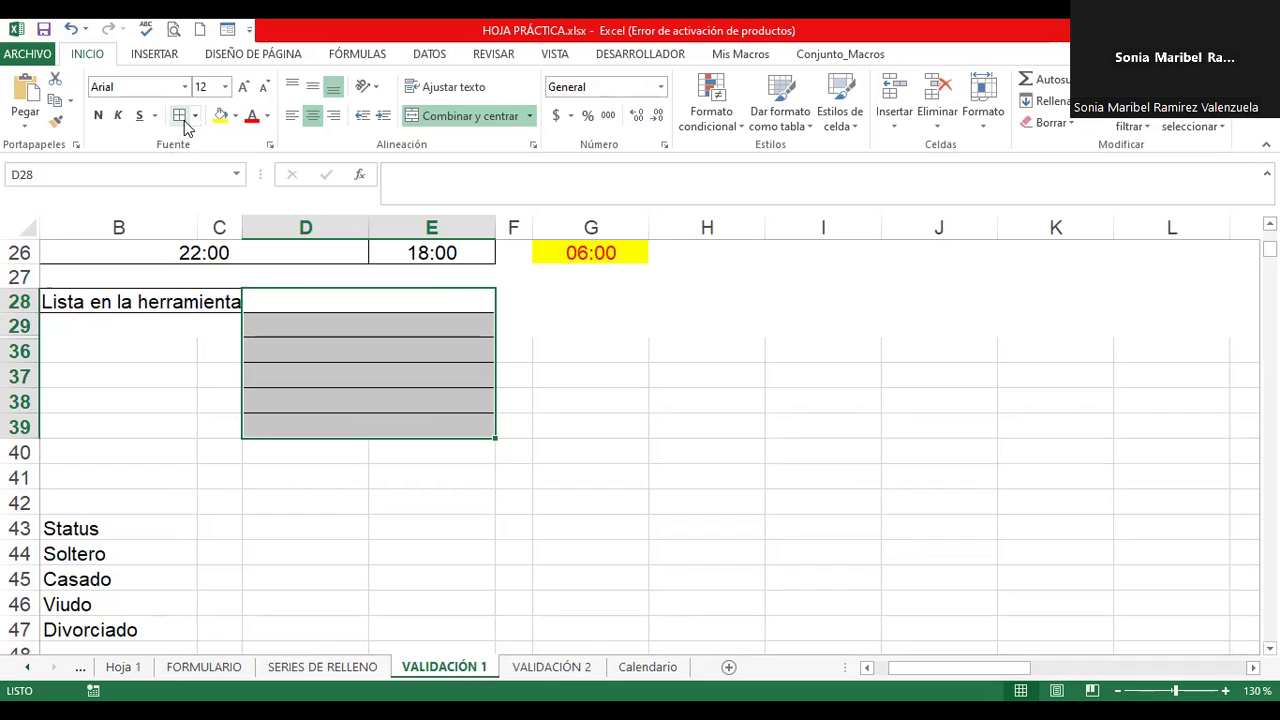
Select Soltero through Divorciado in B44:B47 and name the range S in the Name Box
click(400, 346)
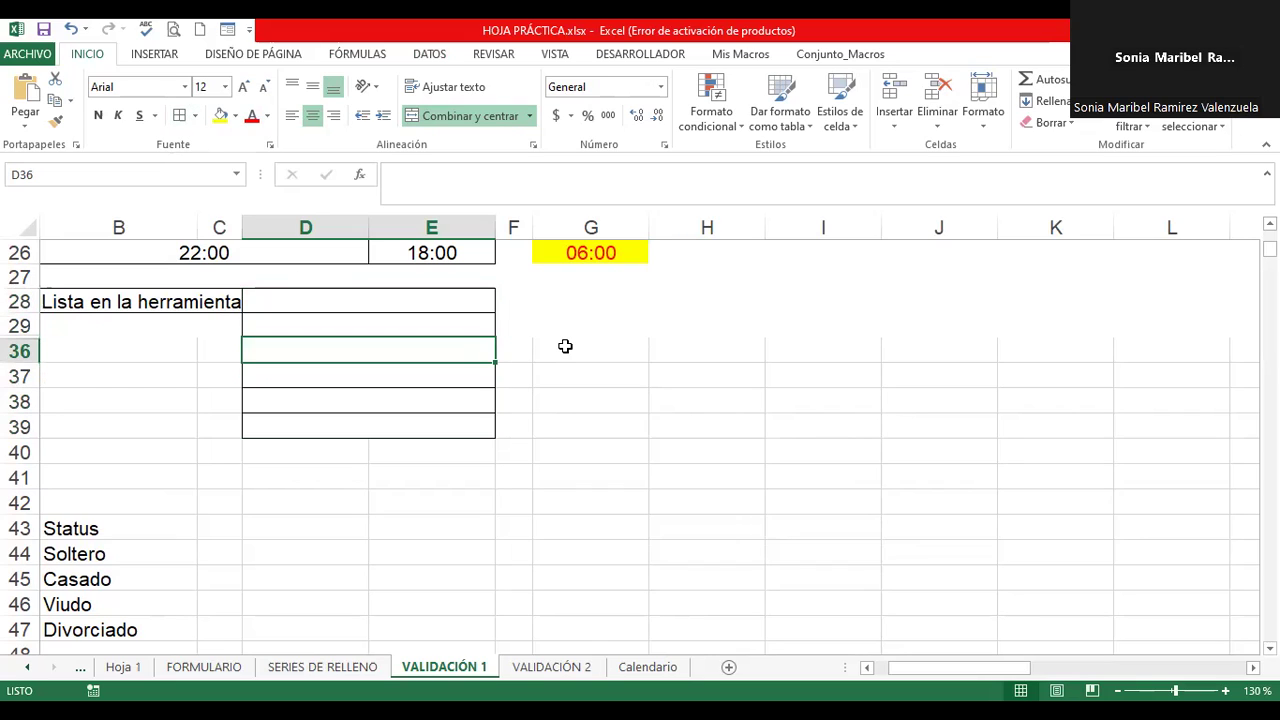
scroll(61, 500, down, 3)
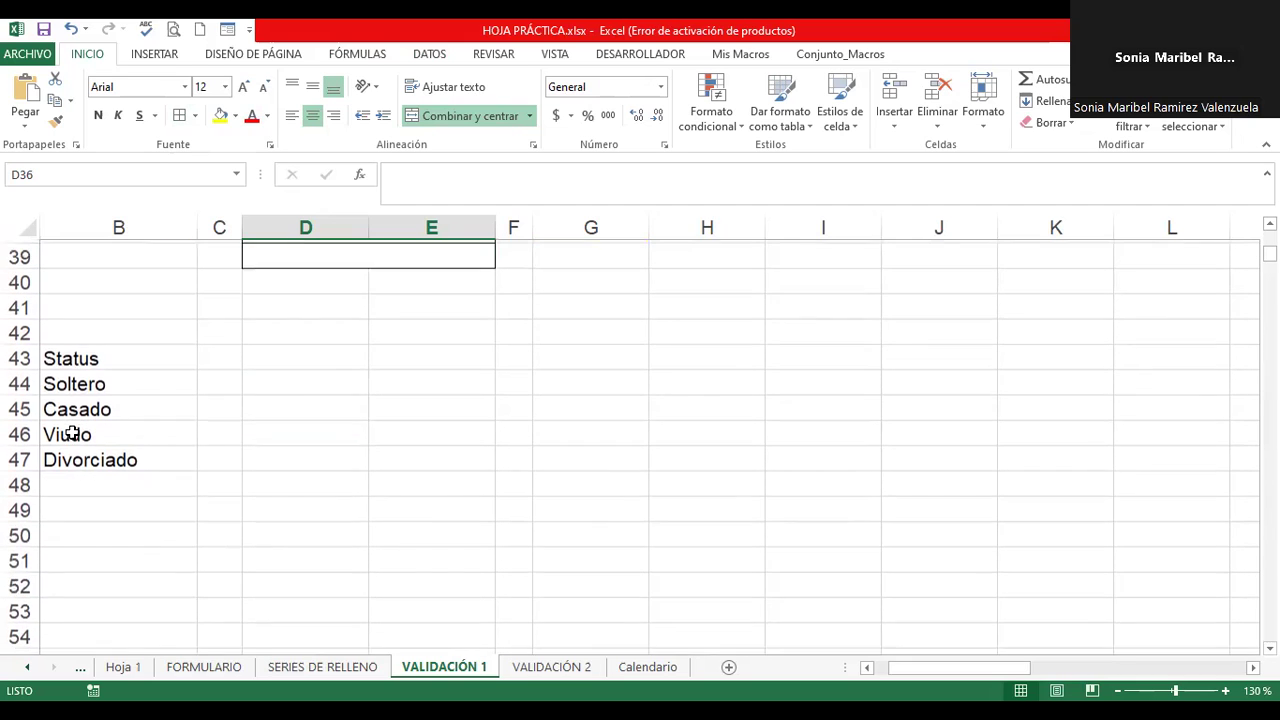
click(64, 358)
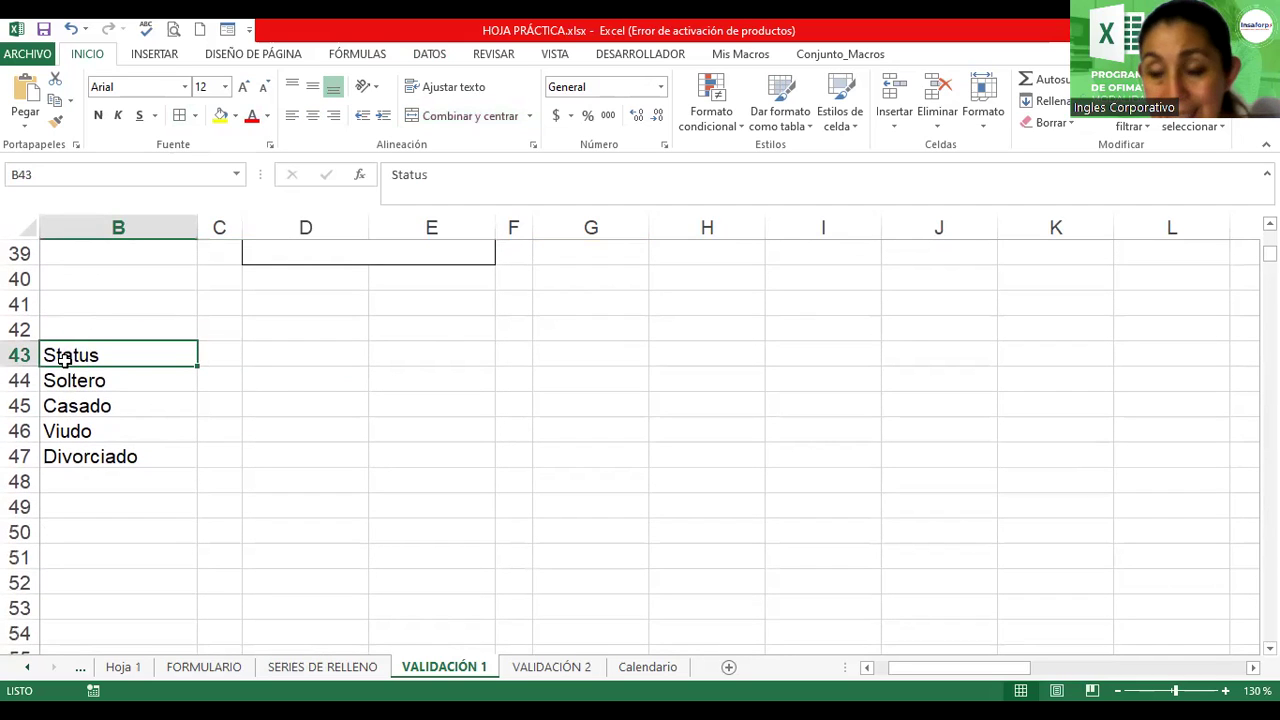
click(73, 380)
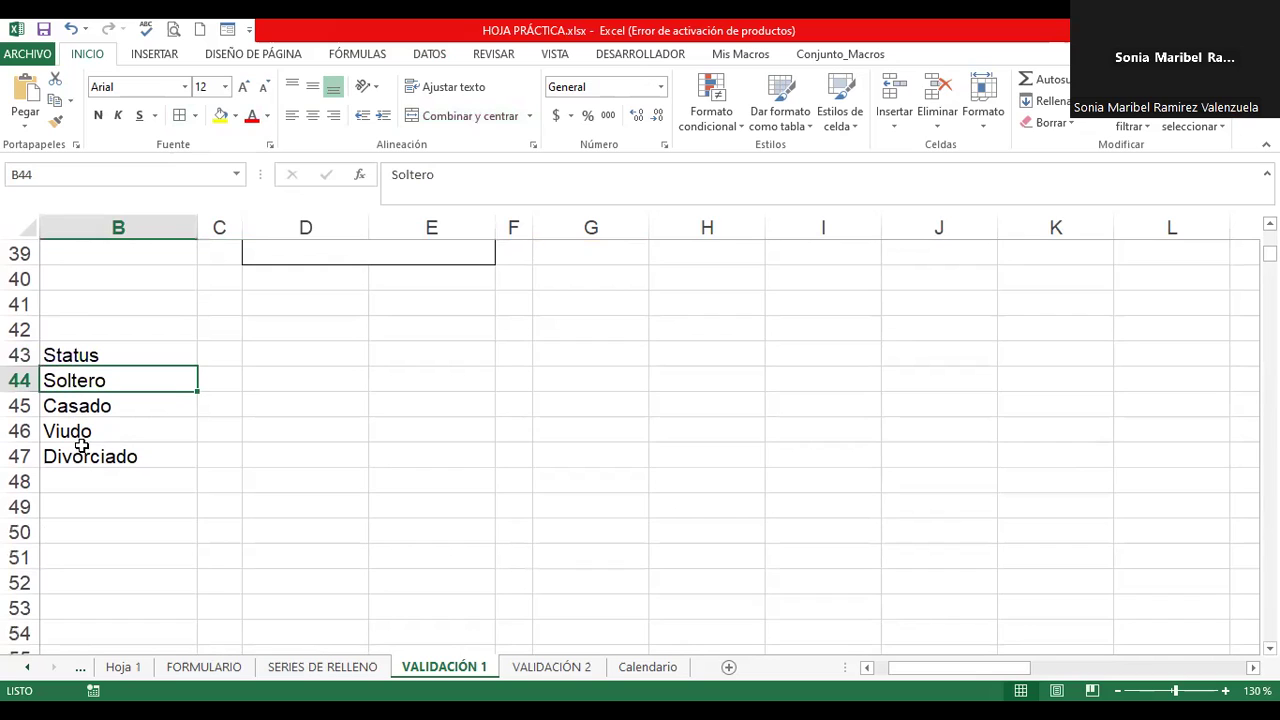
drag(83, 387, 86, 456)
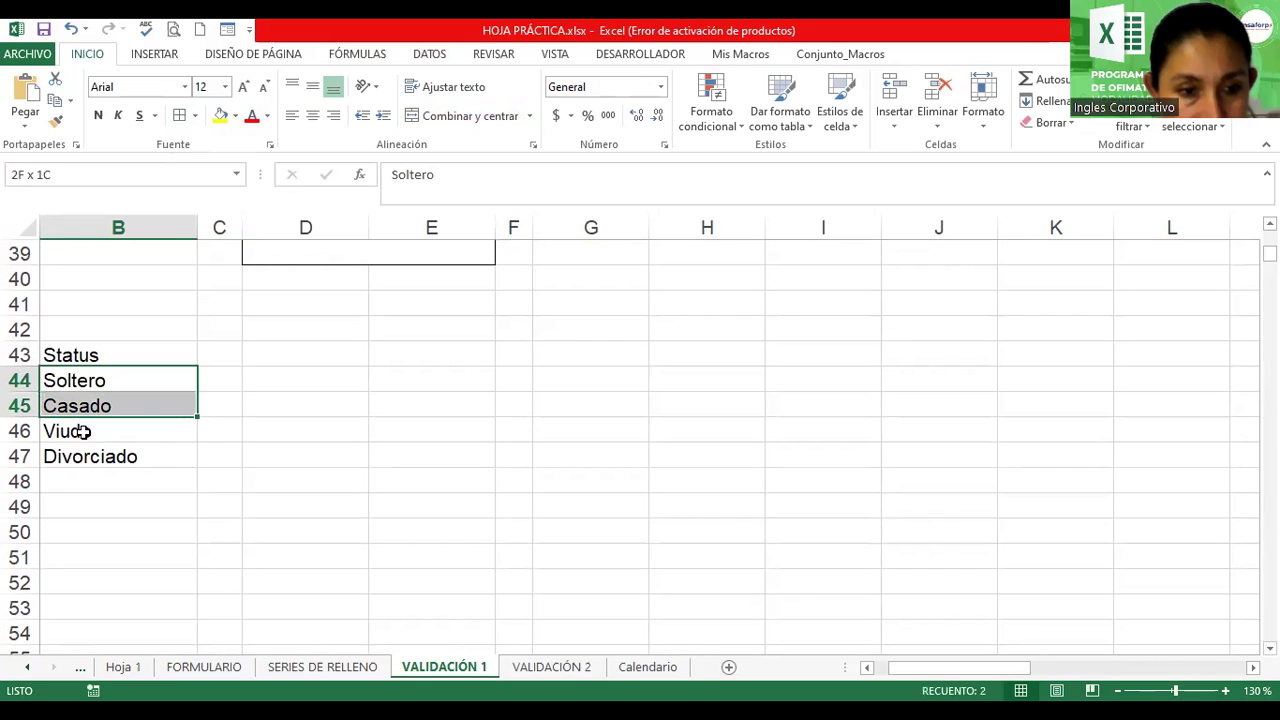
click(75, 175)
text(S)
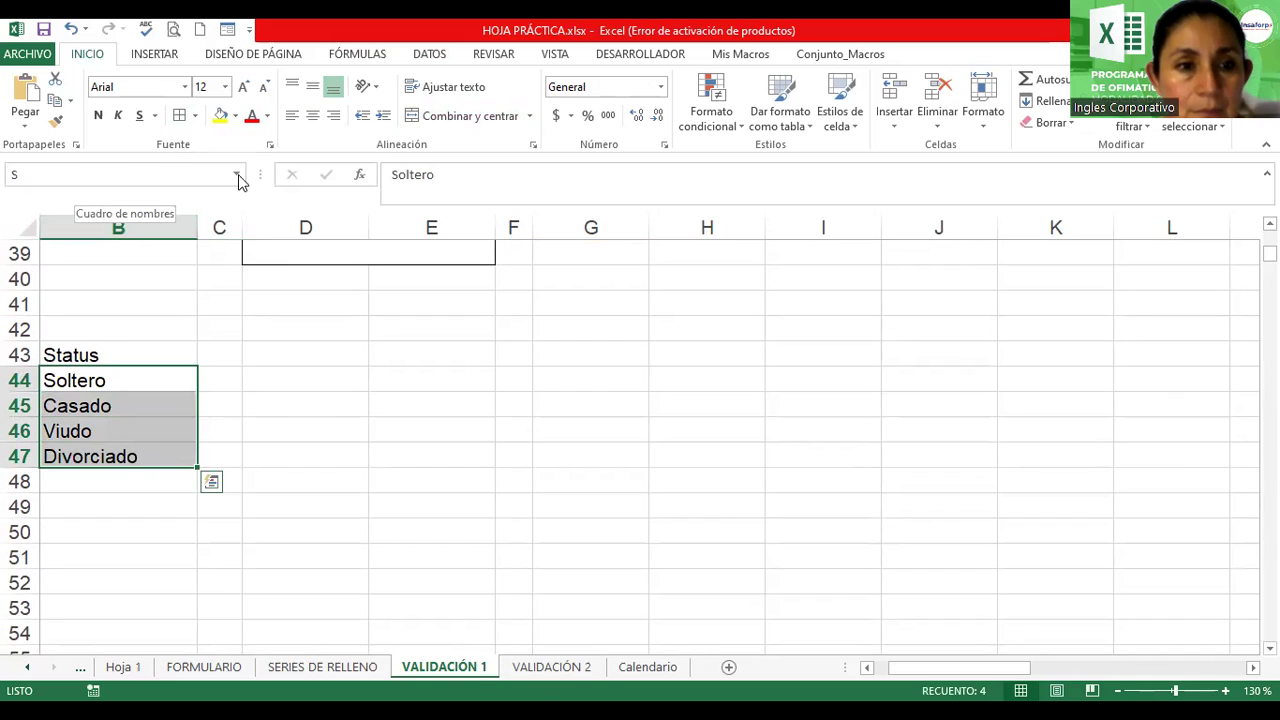
Verify the defined names Status and S through the Name Box list
click(235, 175)
click(70, 197)
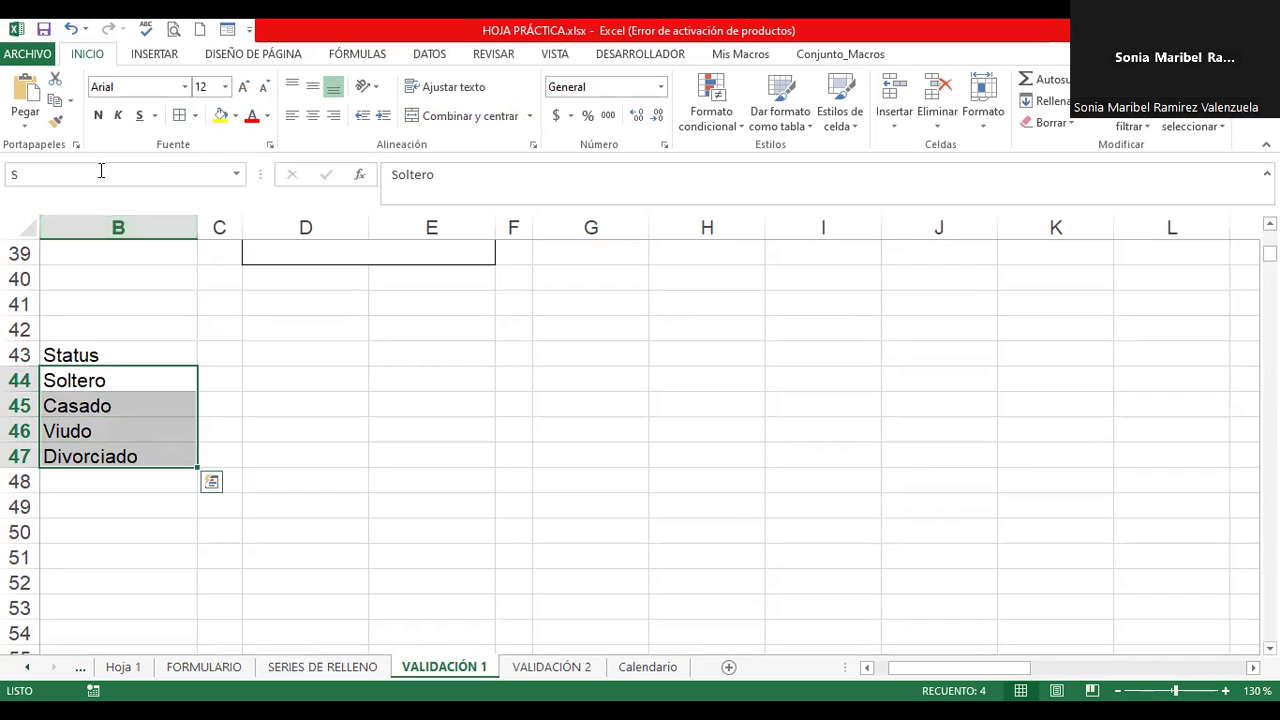
click(238, 175)
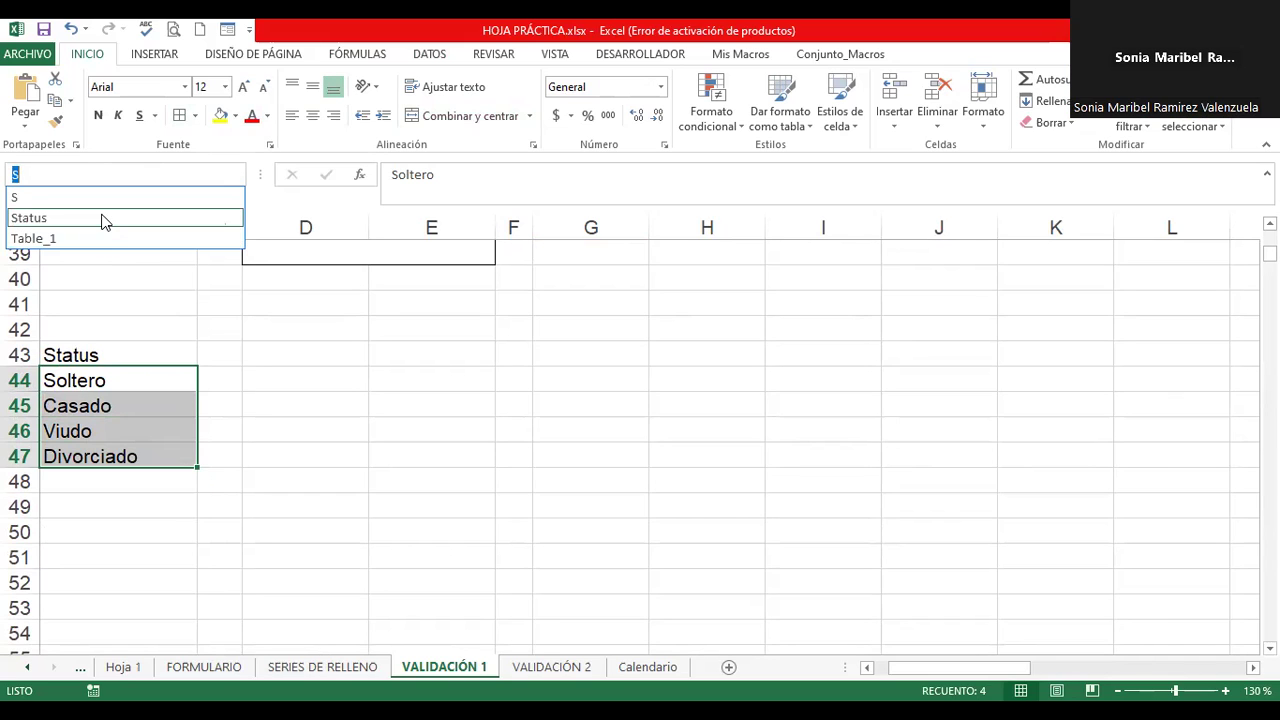
click(103, 220)
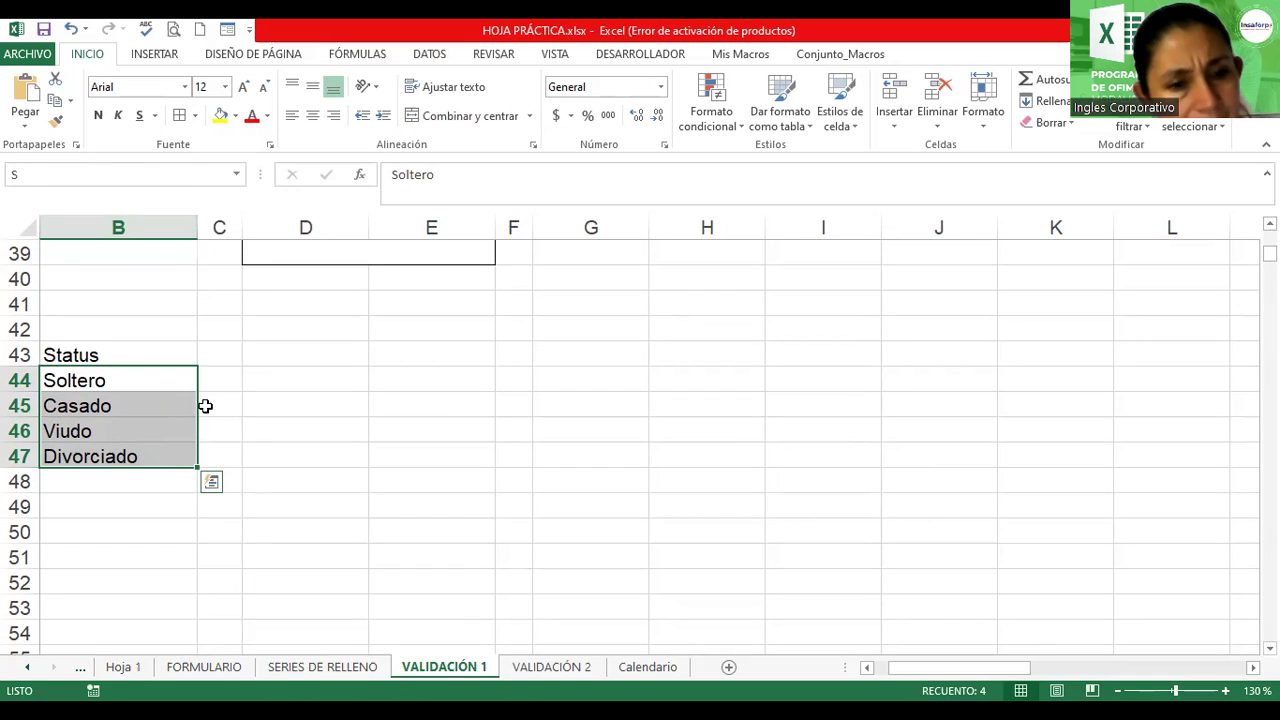
key(Right)
key(Right)
click(236, 175)
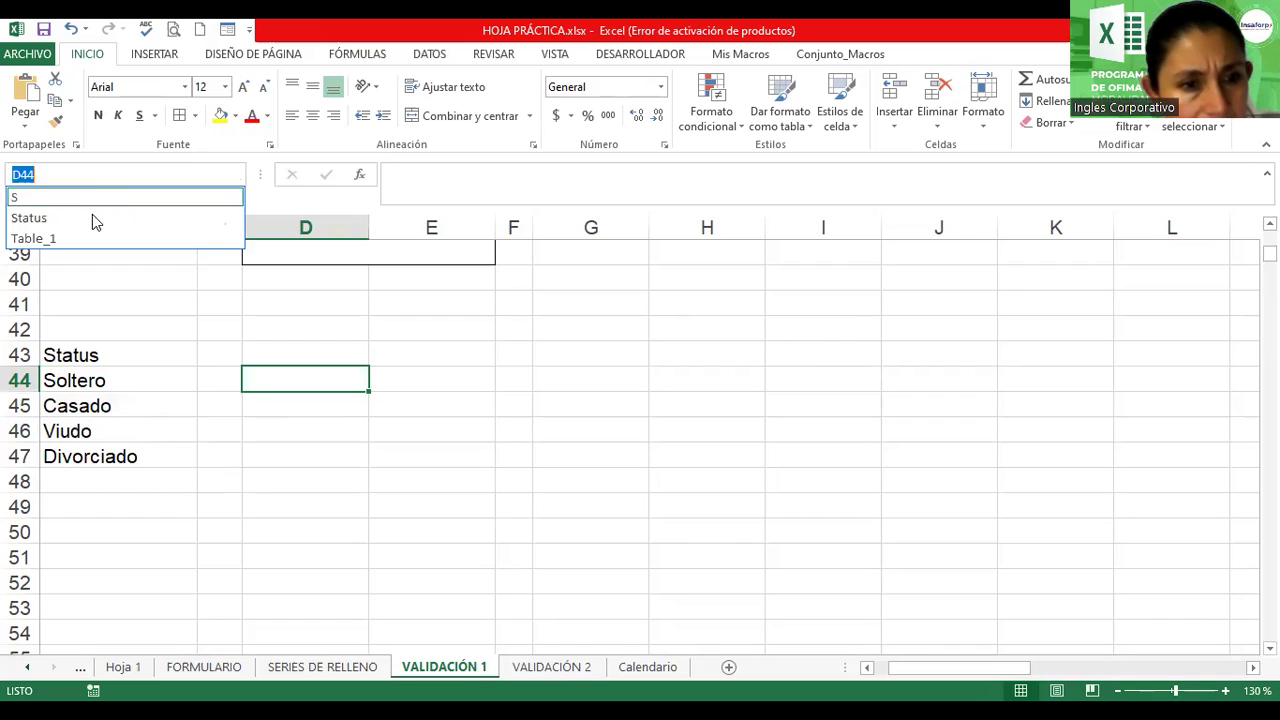
click(92, 199)
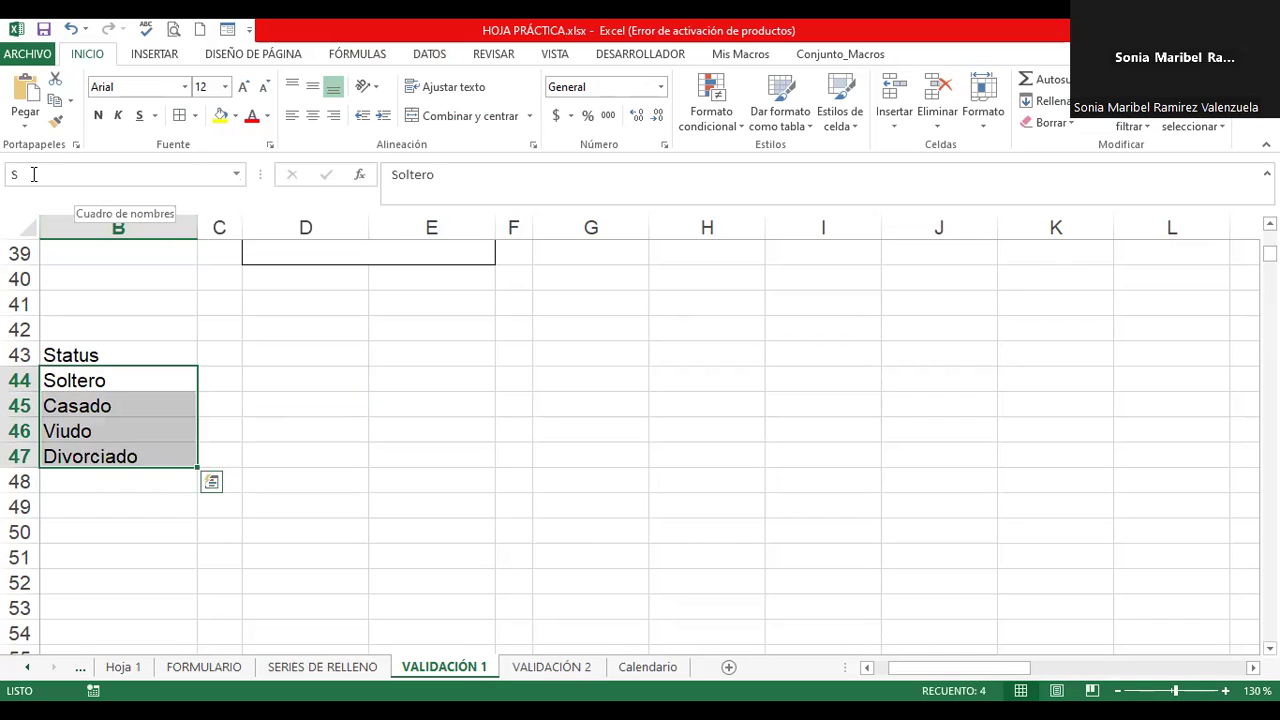
click(108, 385)
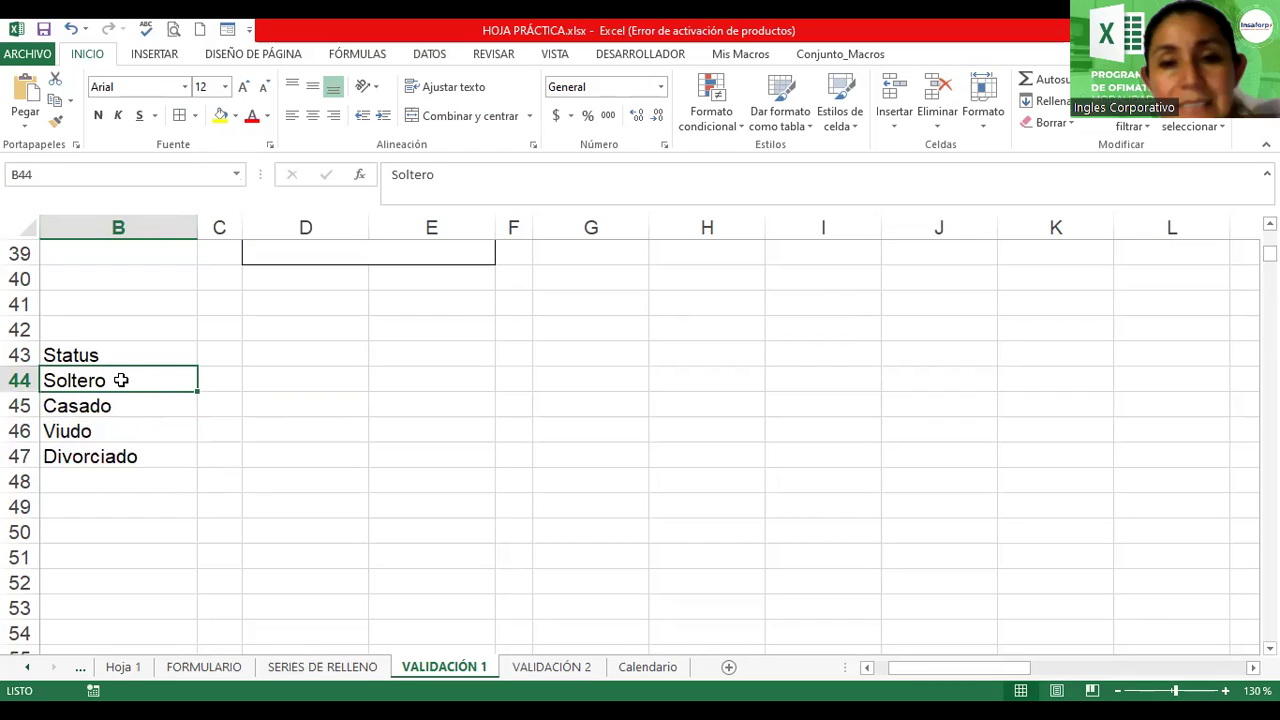
drag(124, 397, 128, 455)
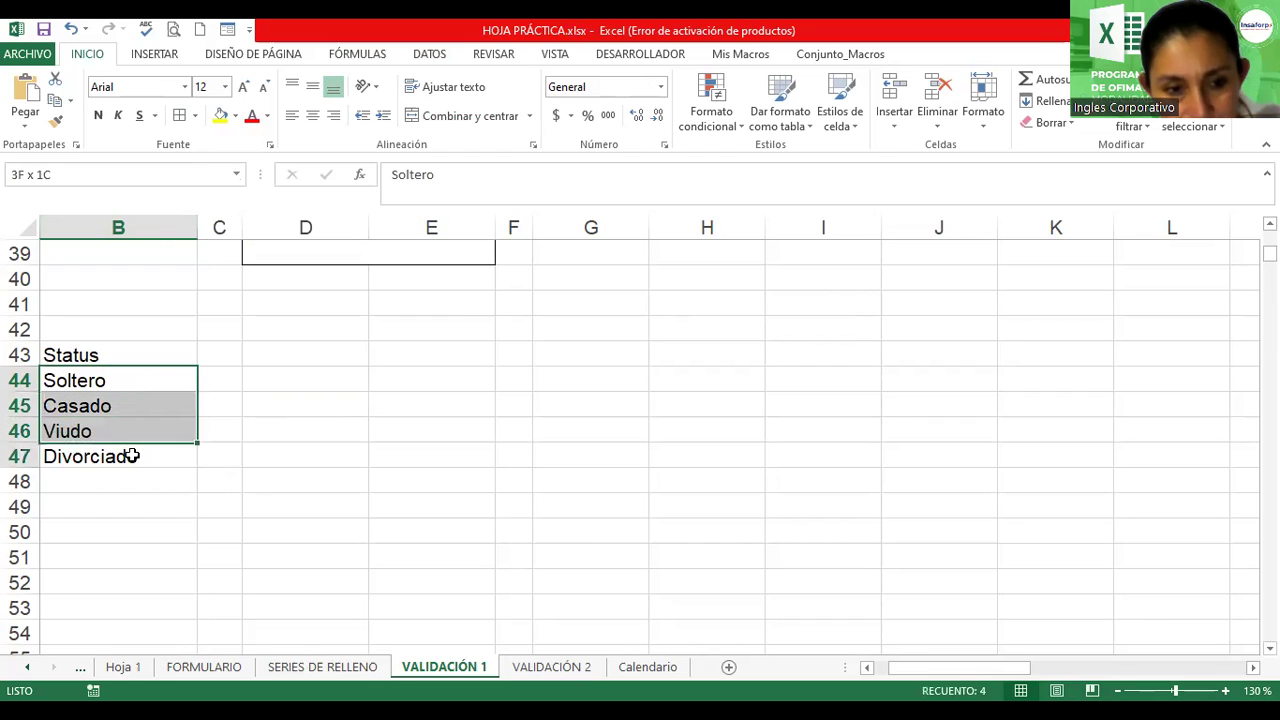
click(58, 174)
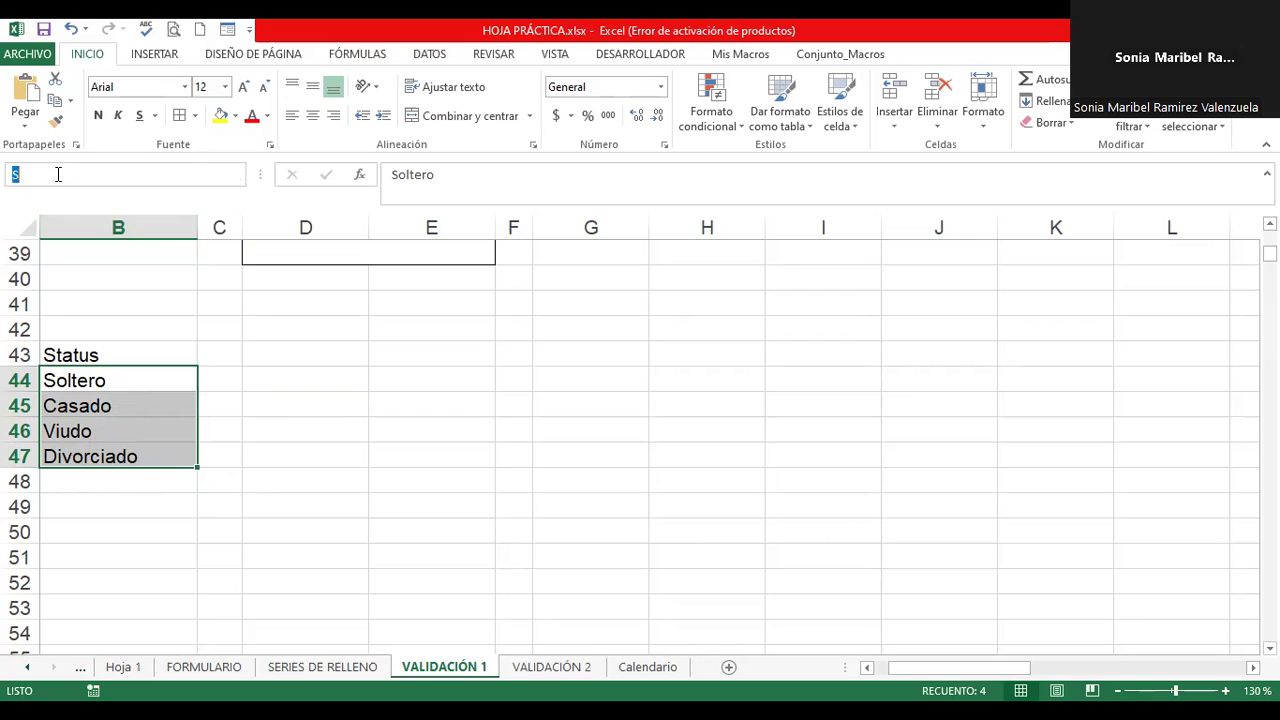
click(372, 360)
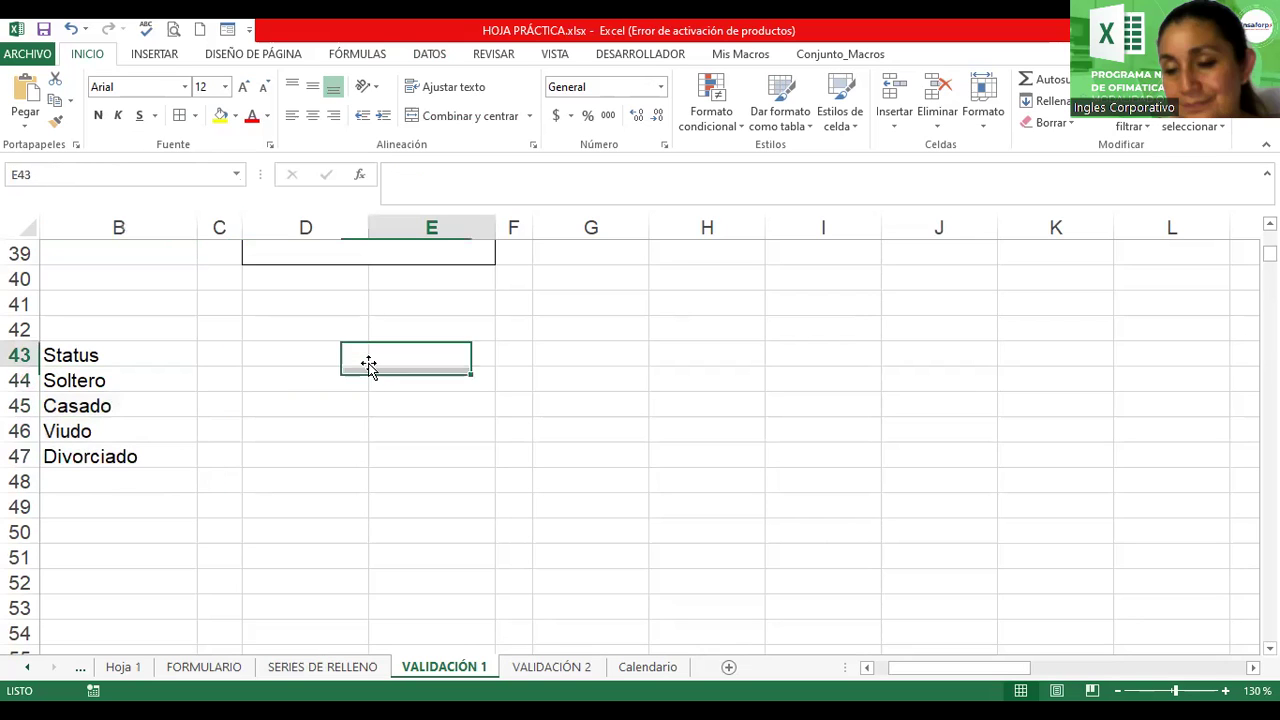
scroll(371, 366, up, 1)
scroll(371, 366, up, 2)
Select the merged list cells from D28 to row 39 and open DATOS Validación de datos
click(316, 292)
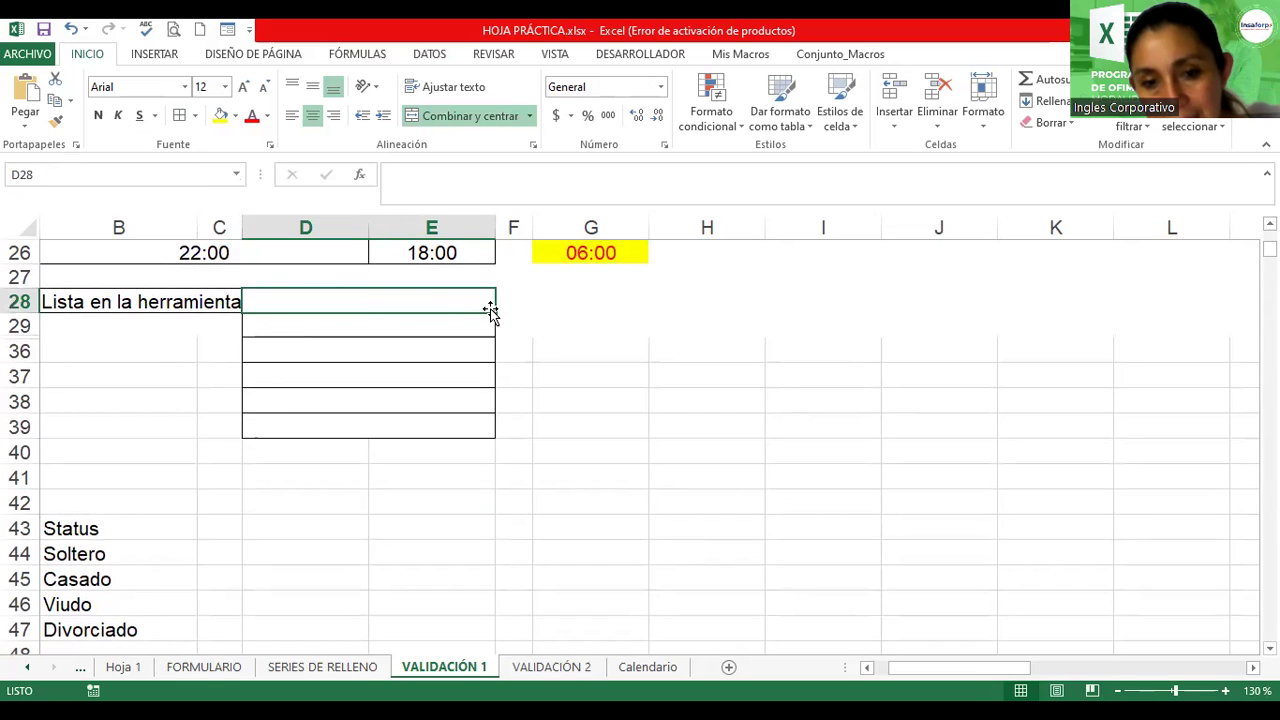
drag(497, 316, 499, 436)
click(641, 417)
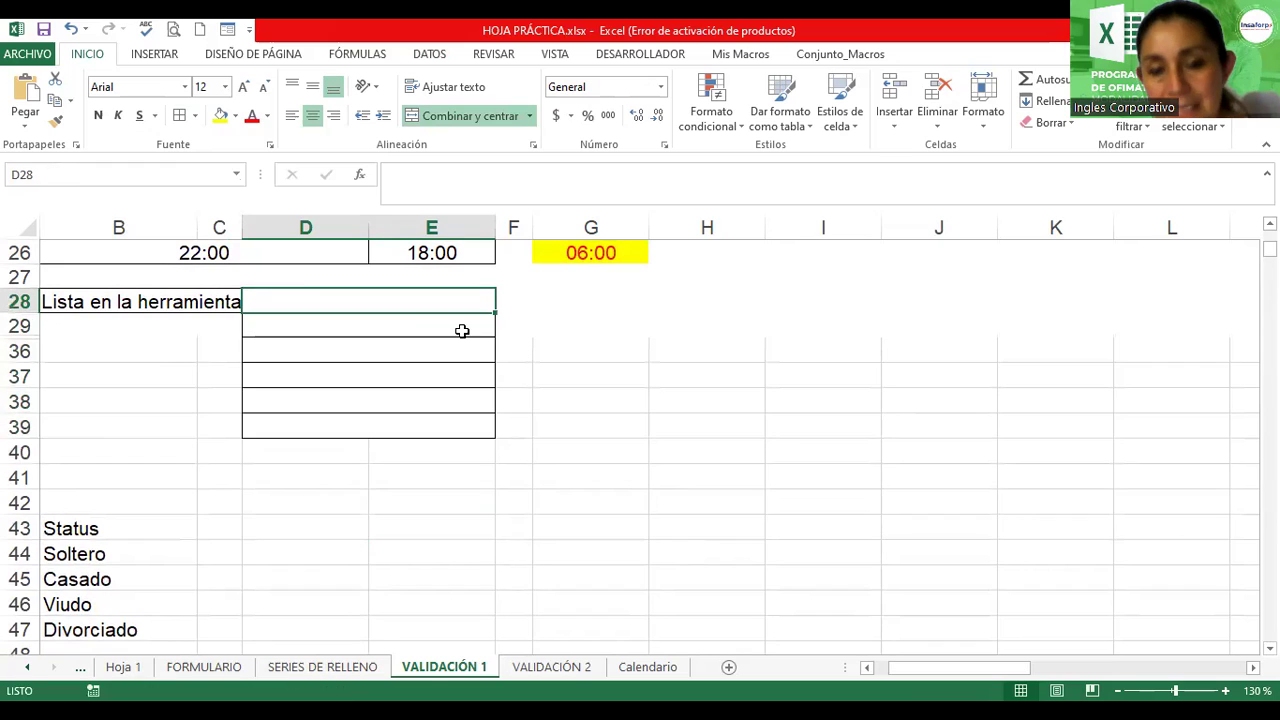
drag(389, 291, 402, 452)
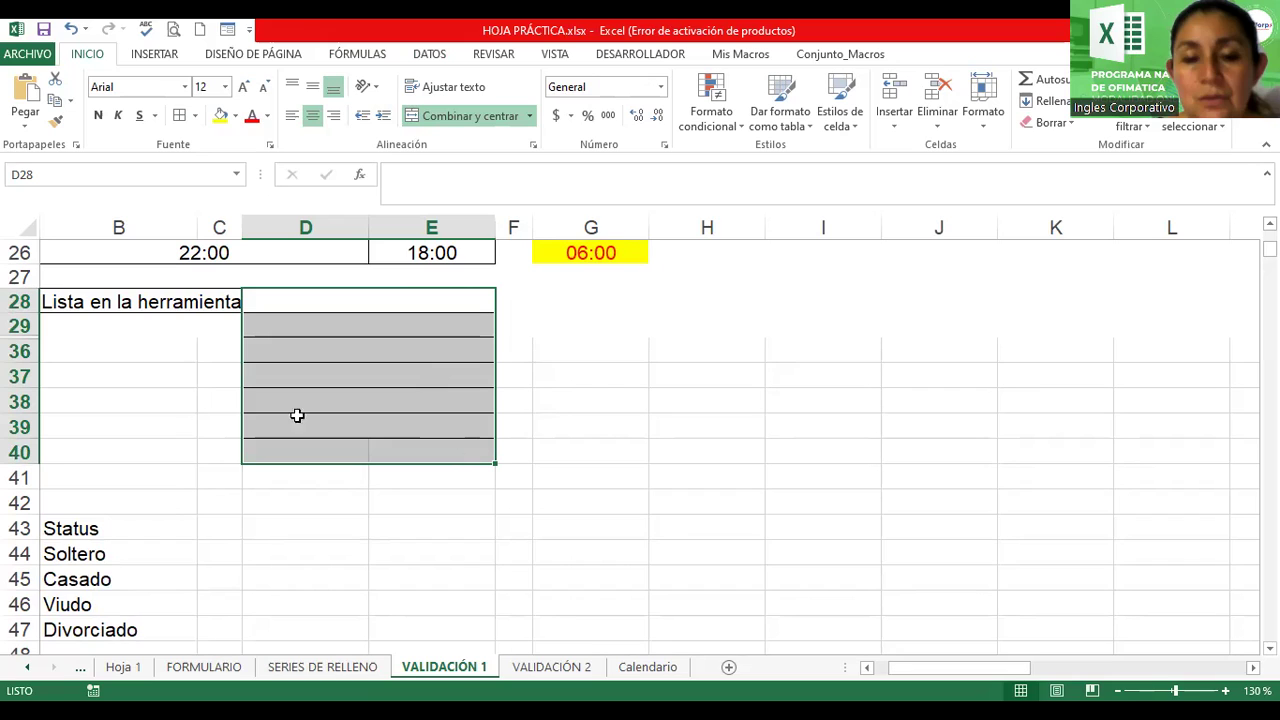
click(431, 54)
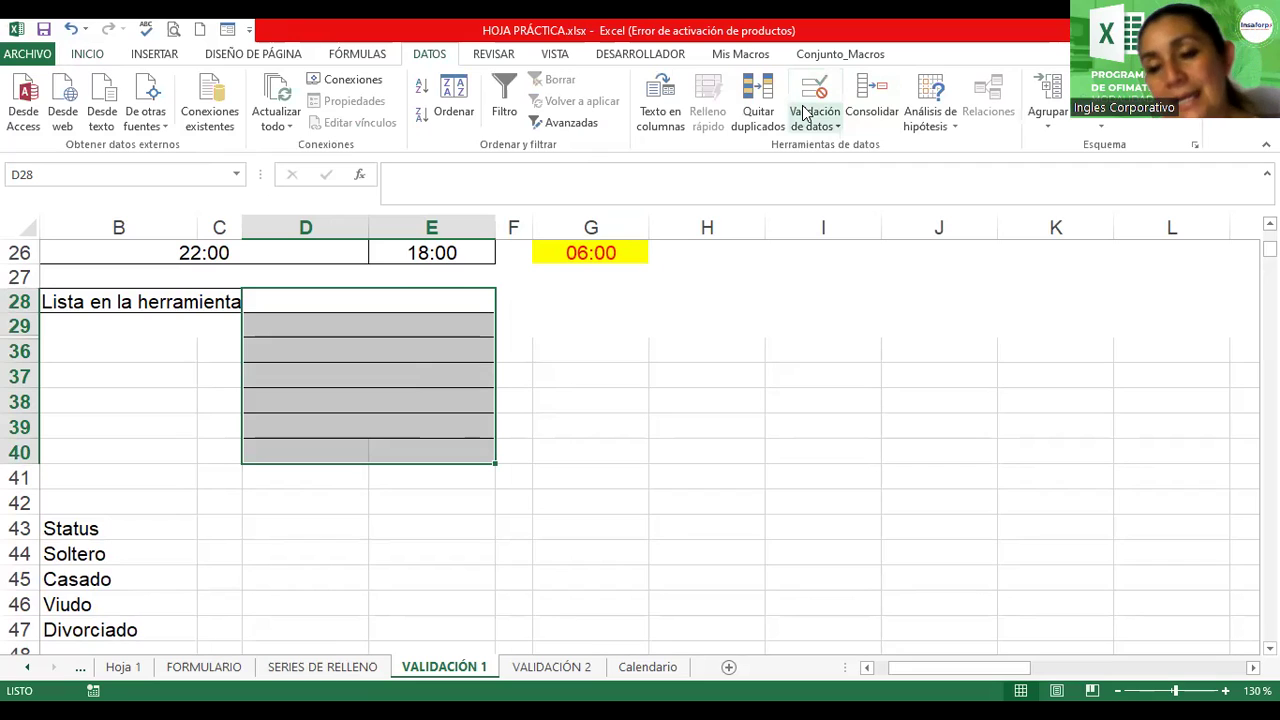
click(806, 112)
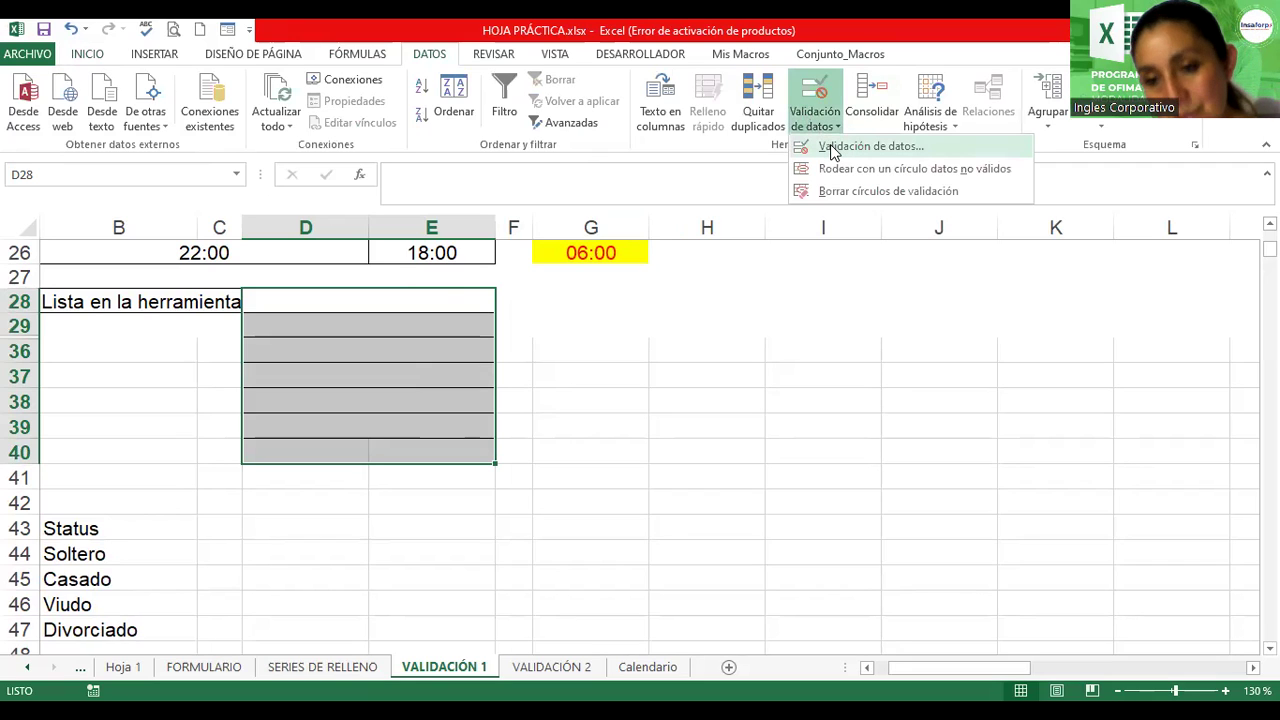
Set the validation criteria to allow a Lista with source =status
click(831, 148)
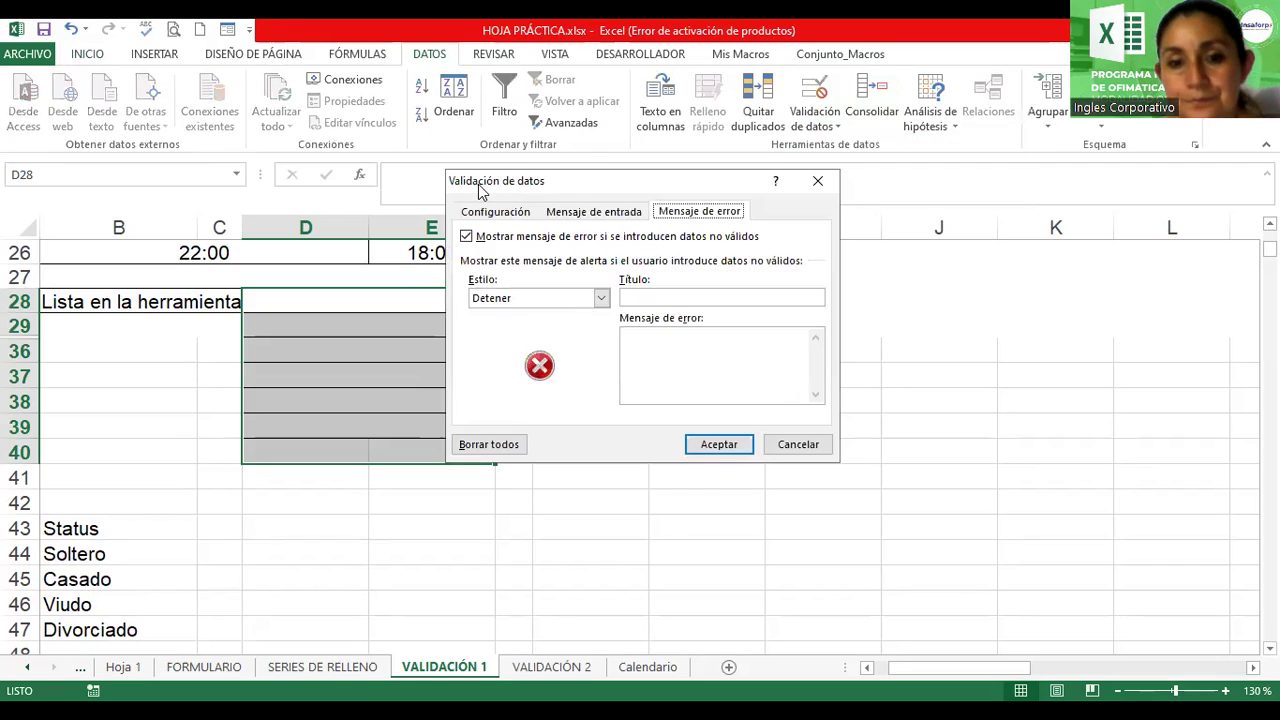
drag(489, 190, 608, 185)
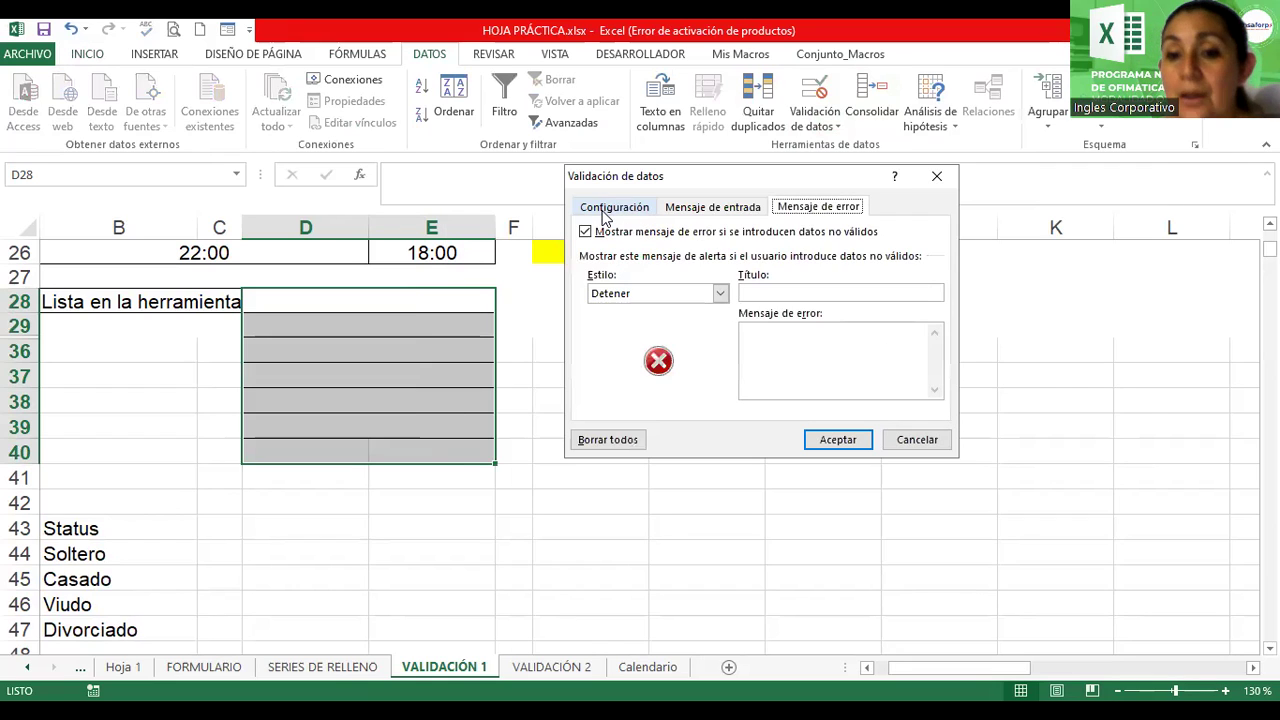
click(604, 210)
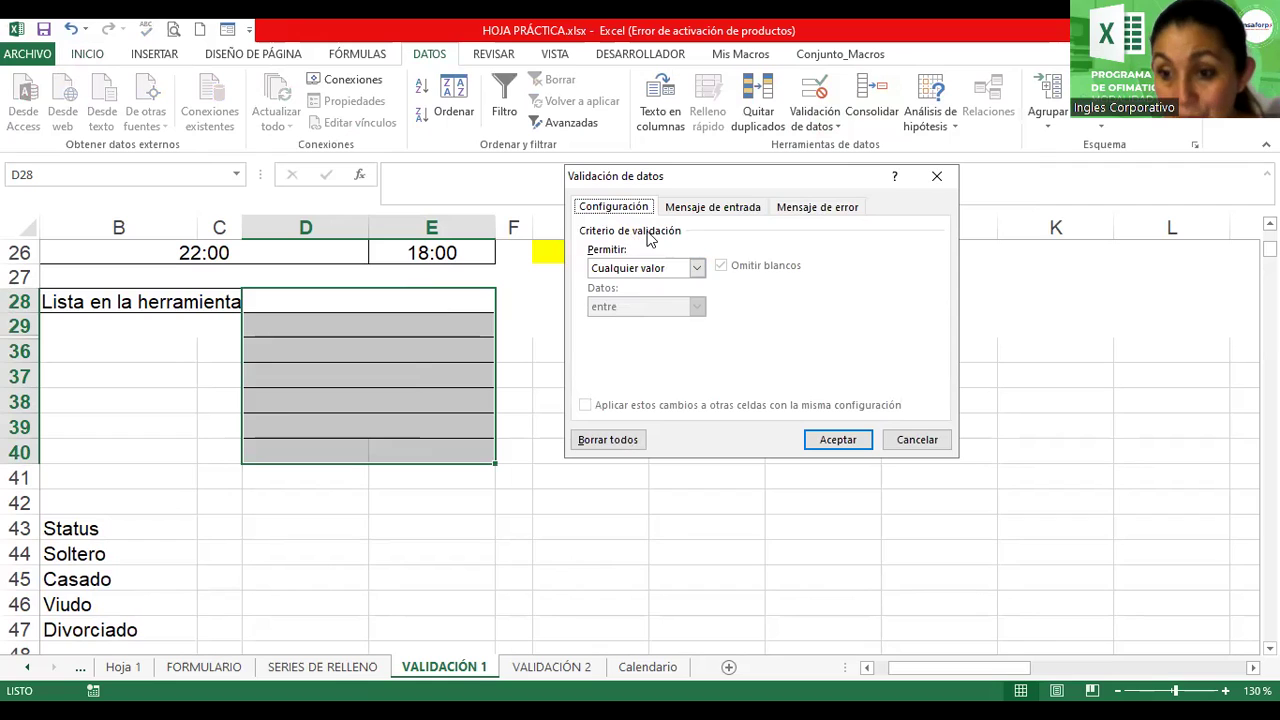
click(697, 268)
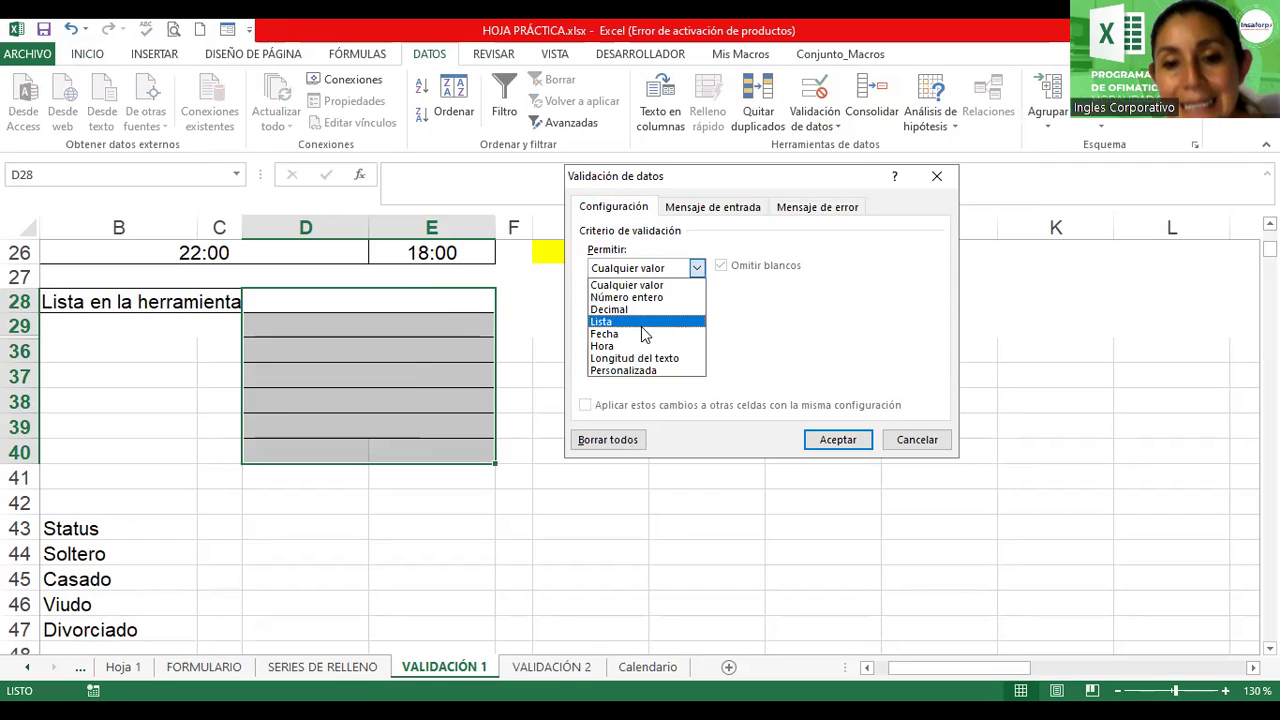
click(641, 326)
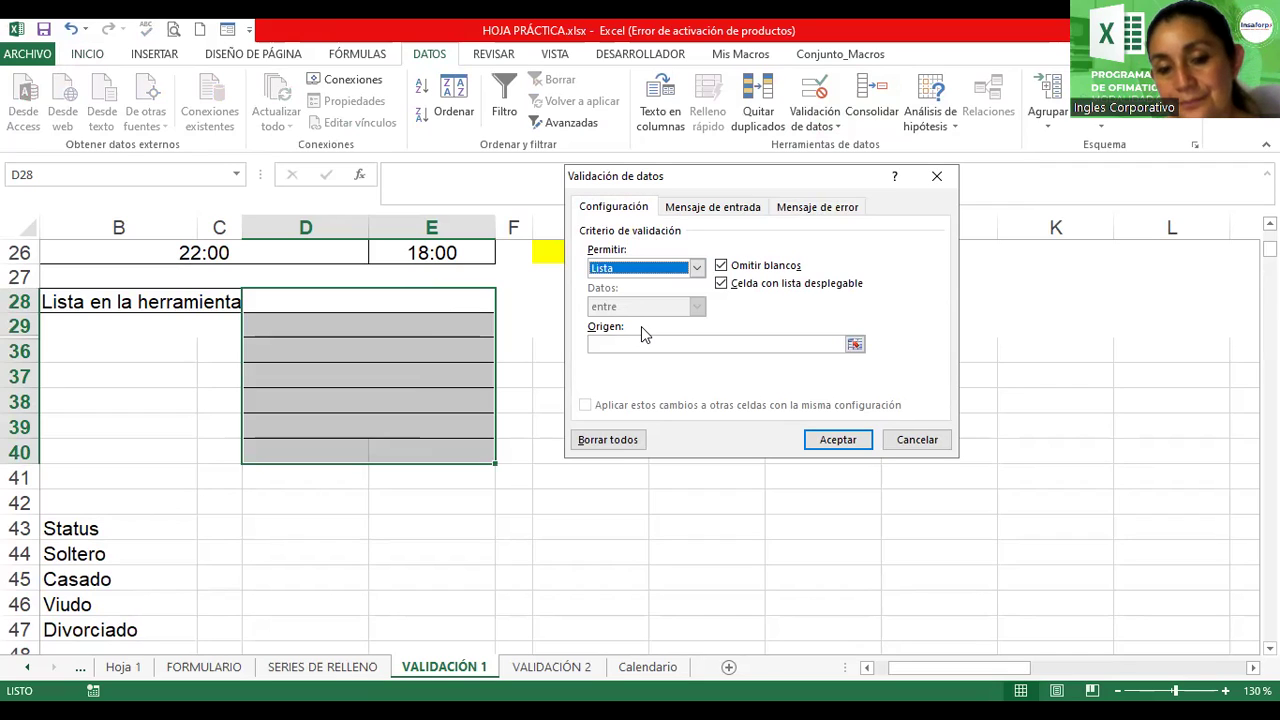
click(688, 344)
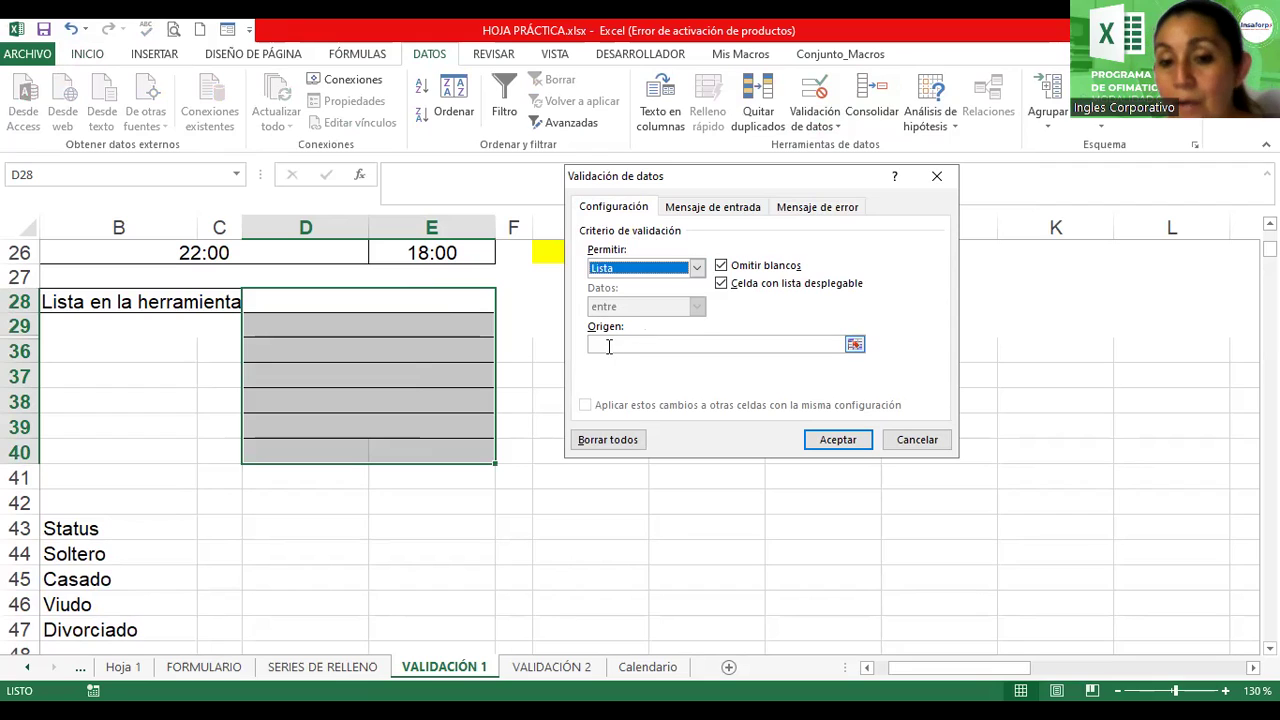
text(=)
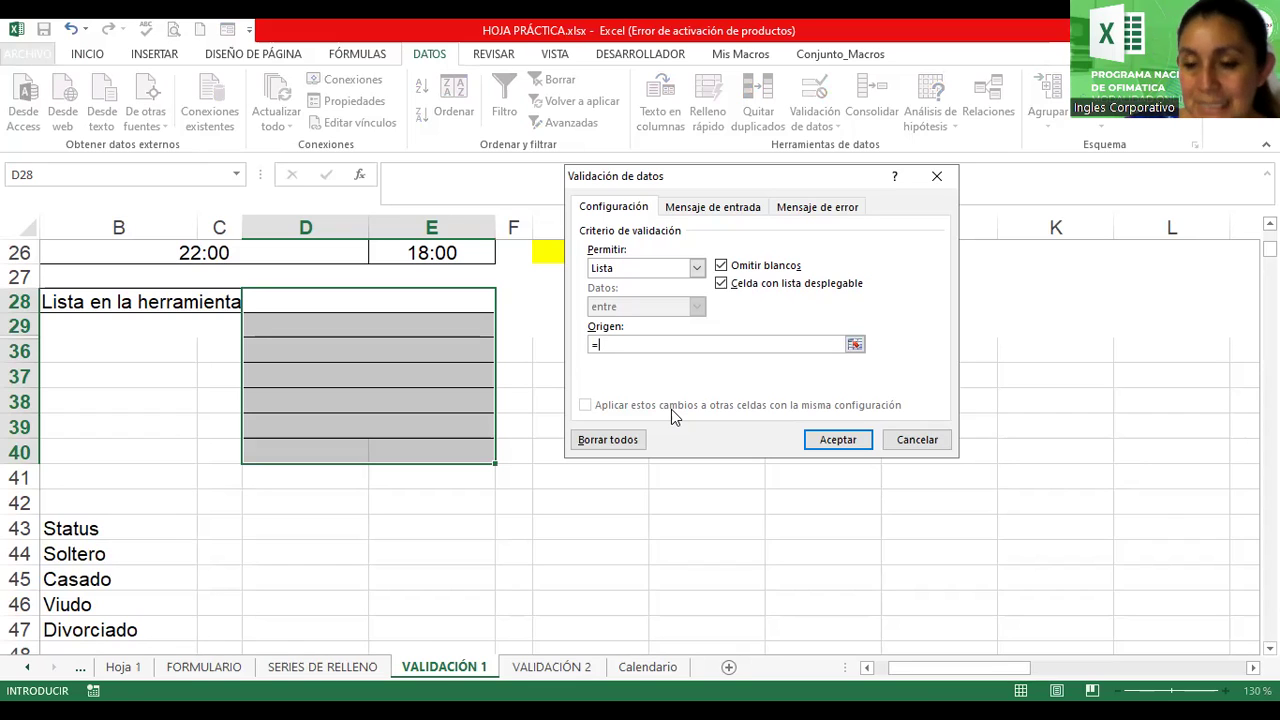
text(status)
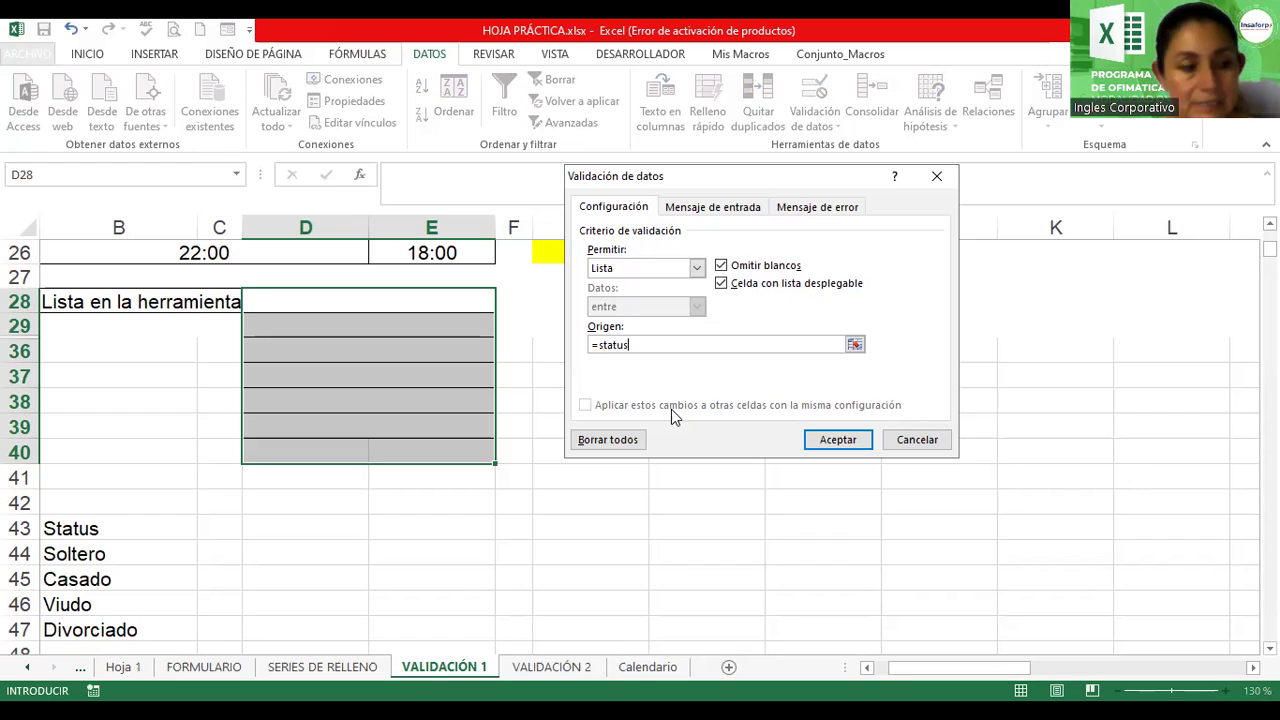
click(705, 210)
Enter input message title 'Status' and text 'Seleccione el status del usuario'
click(738, 294)
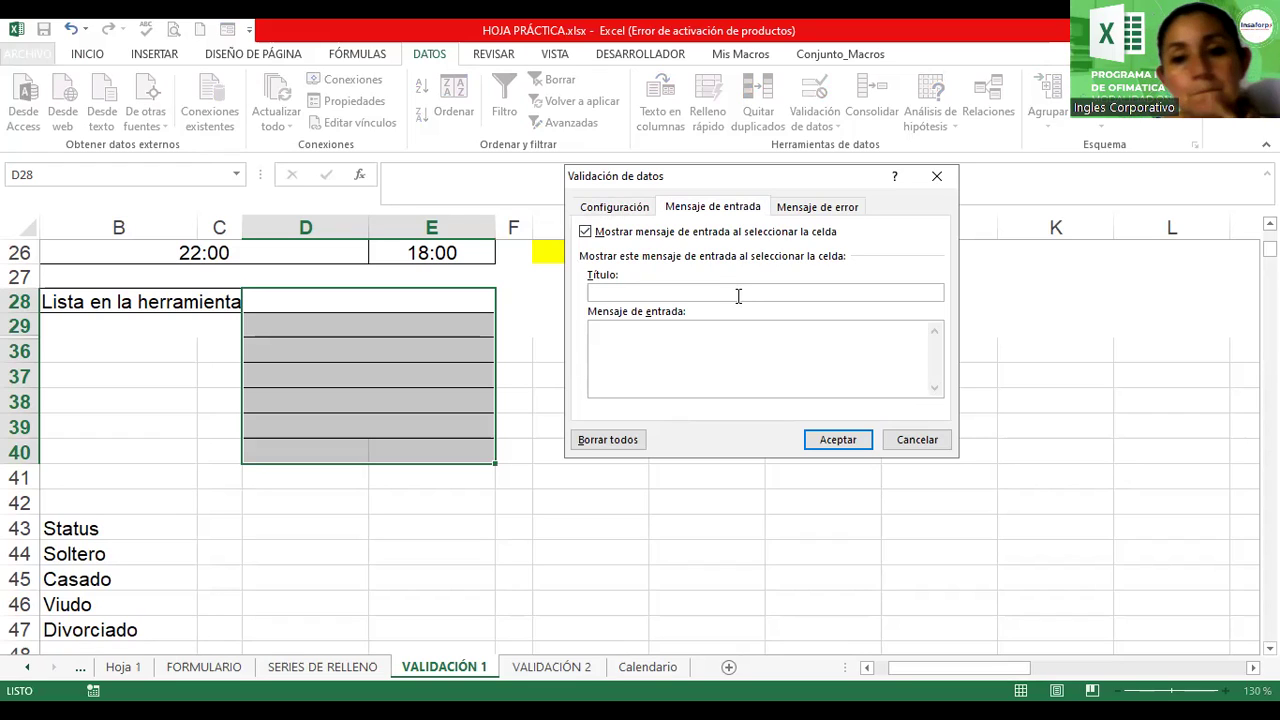
text(St)
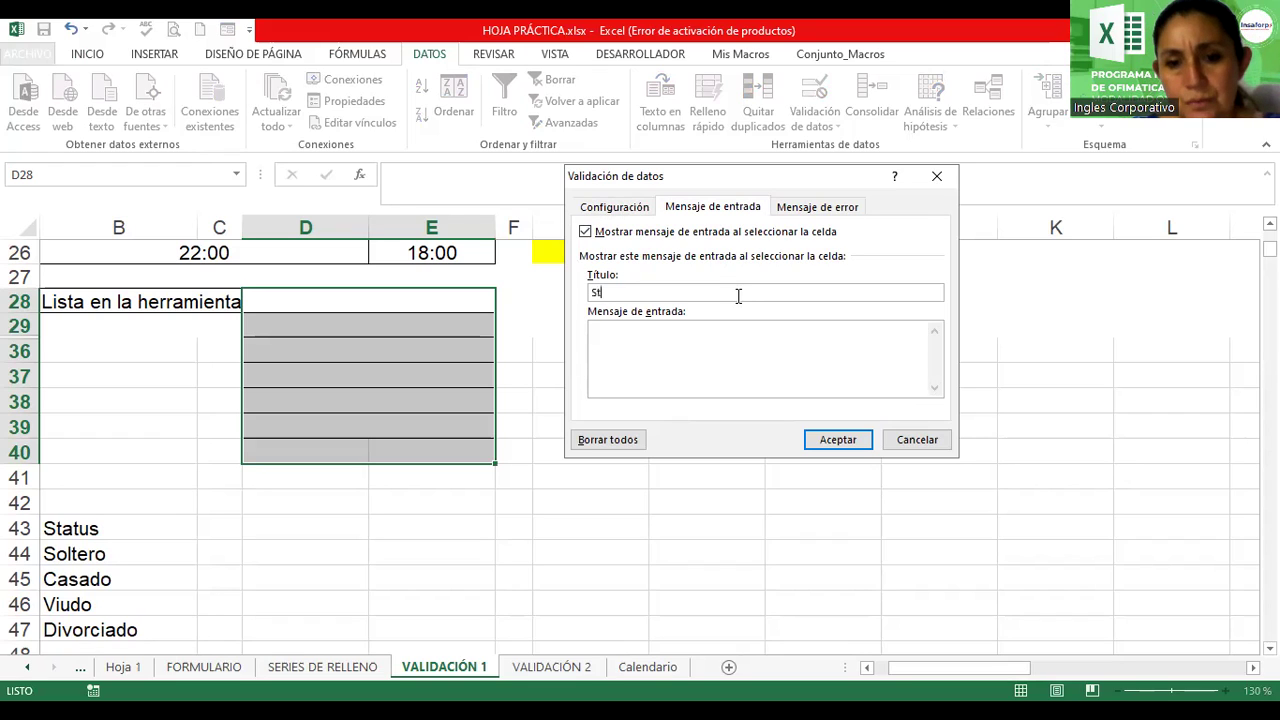
text(atus)
text(S)
text(elecccione el statu)
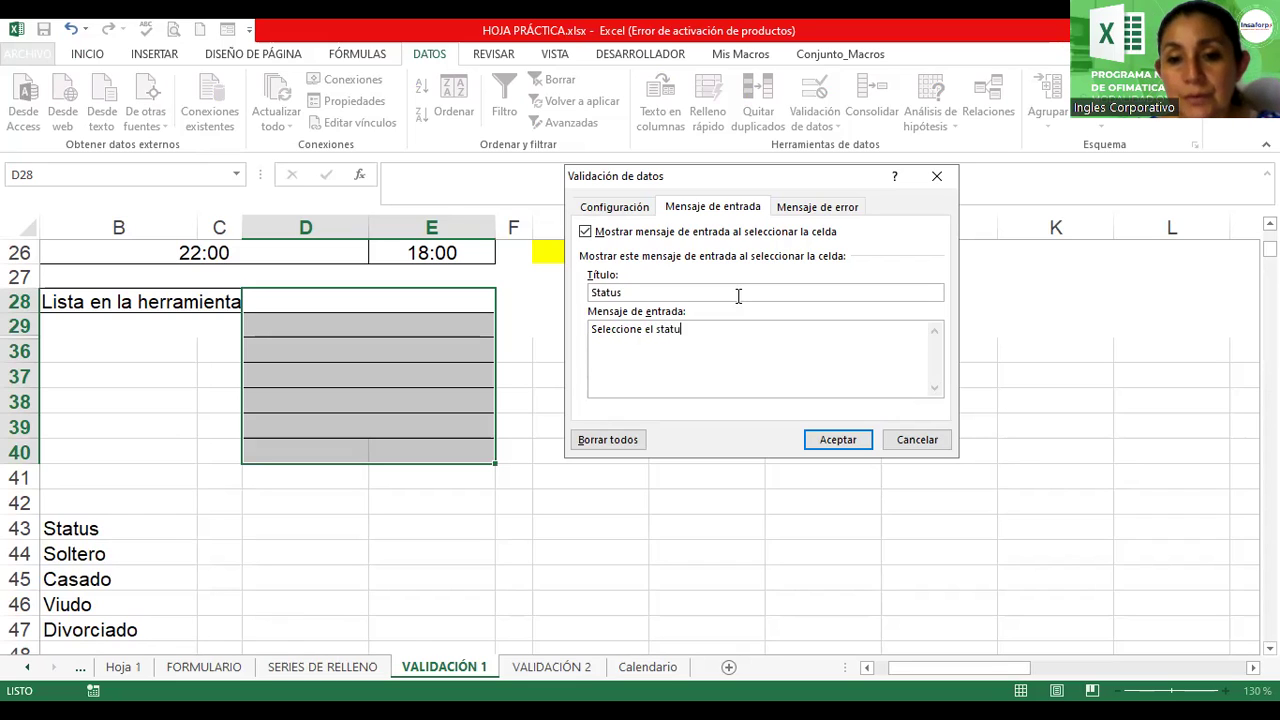
text(l usuario)
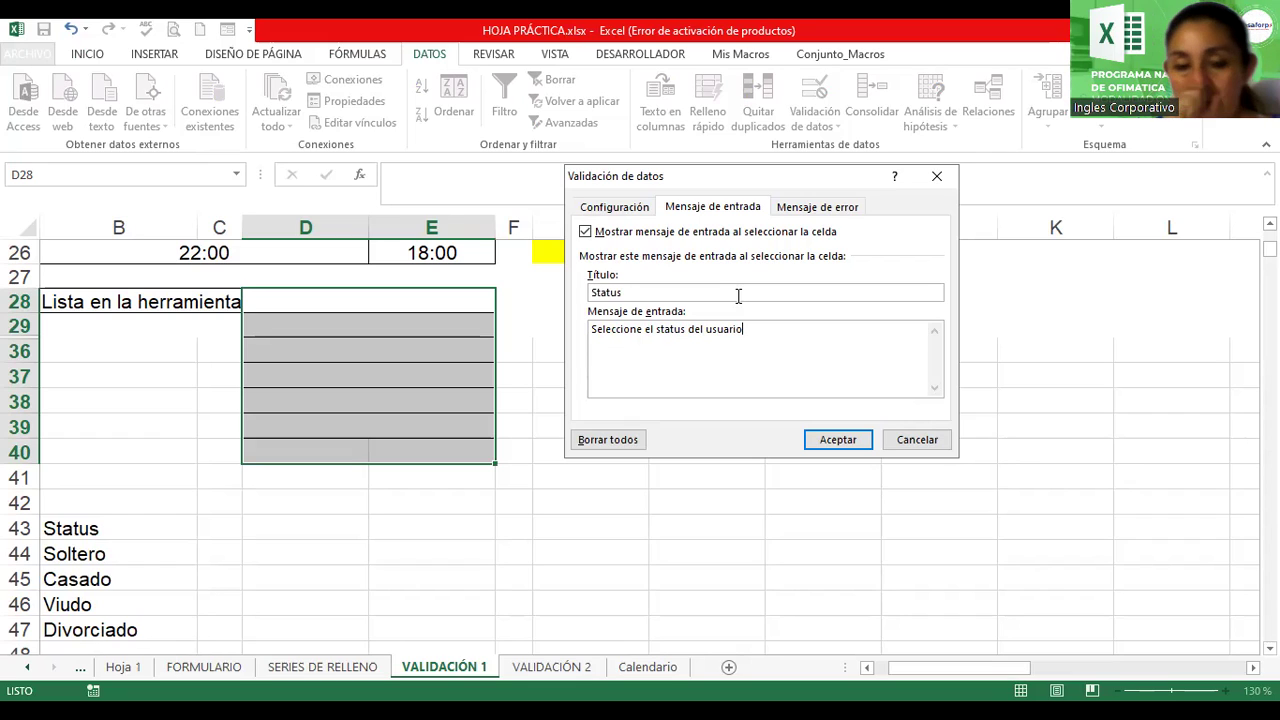
click(783, 210)
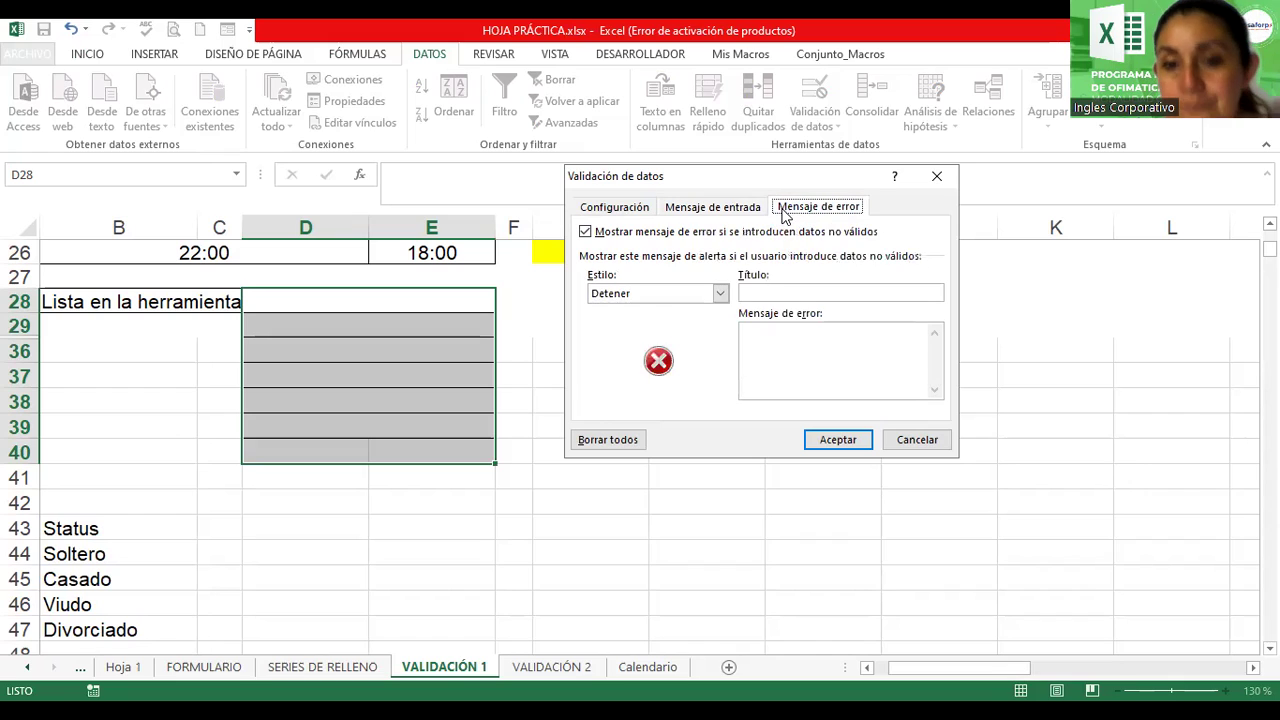
Add a Detener error alert titled 'Error Info' with message 'Información ingresa no válida.'
click(773, 291)
text(Error Info)
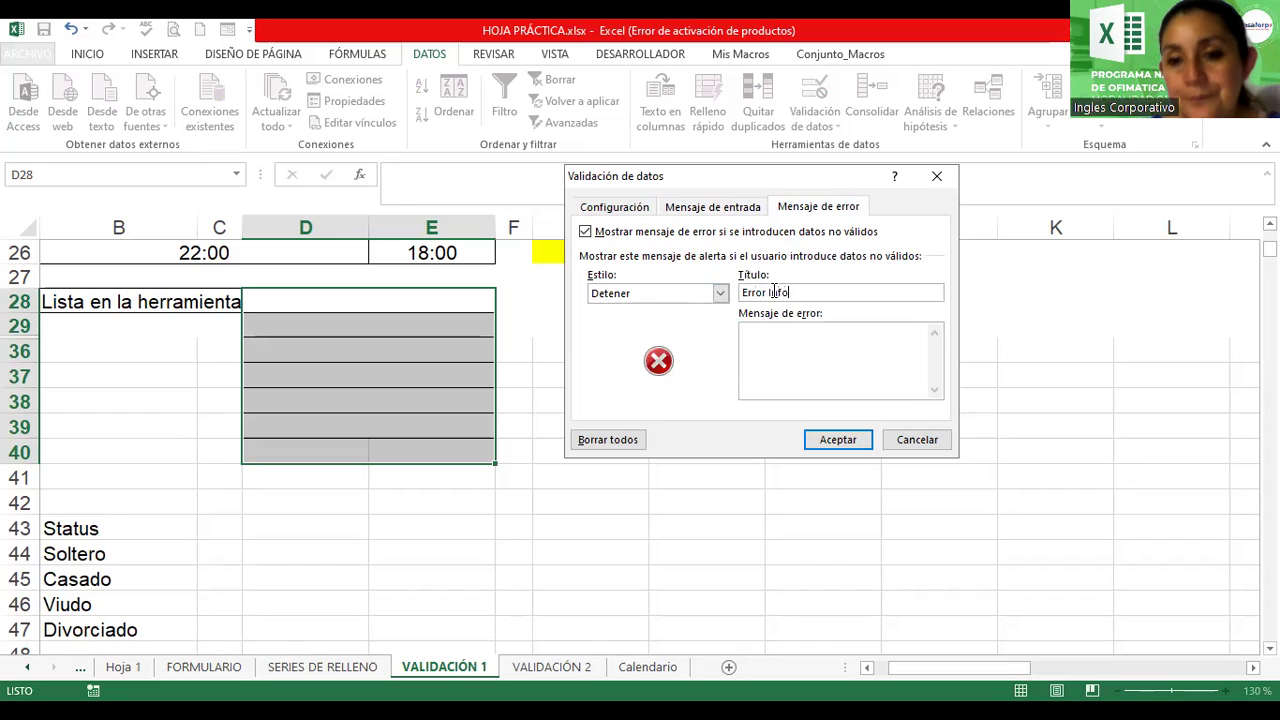
click(817, 356)
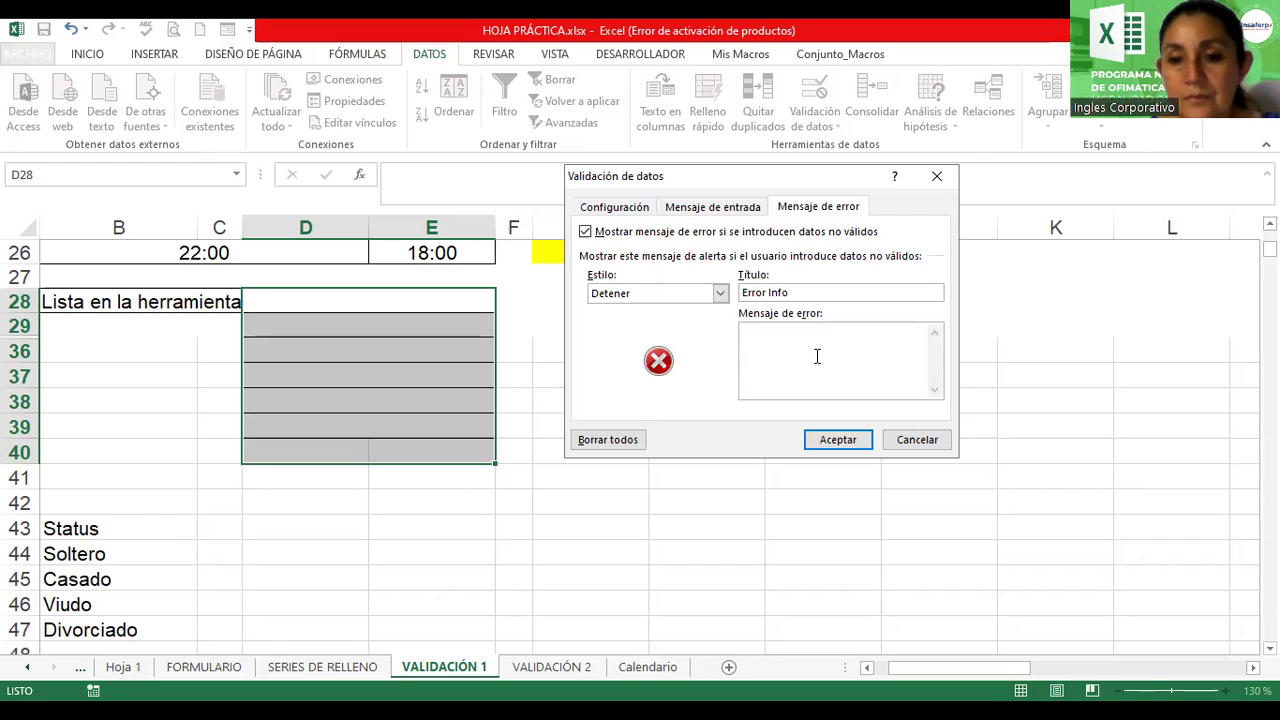
text(Informaci)
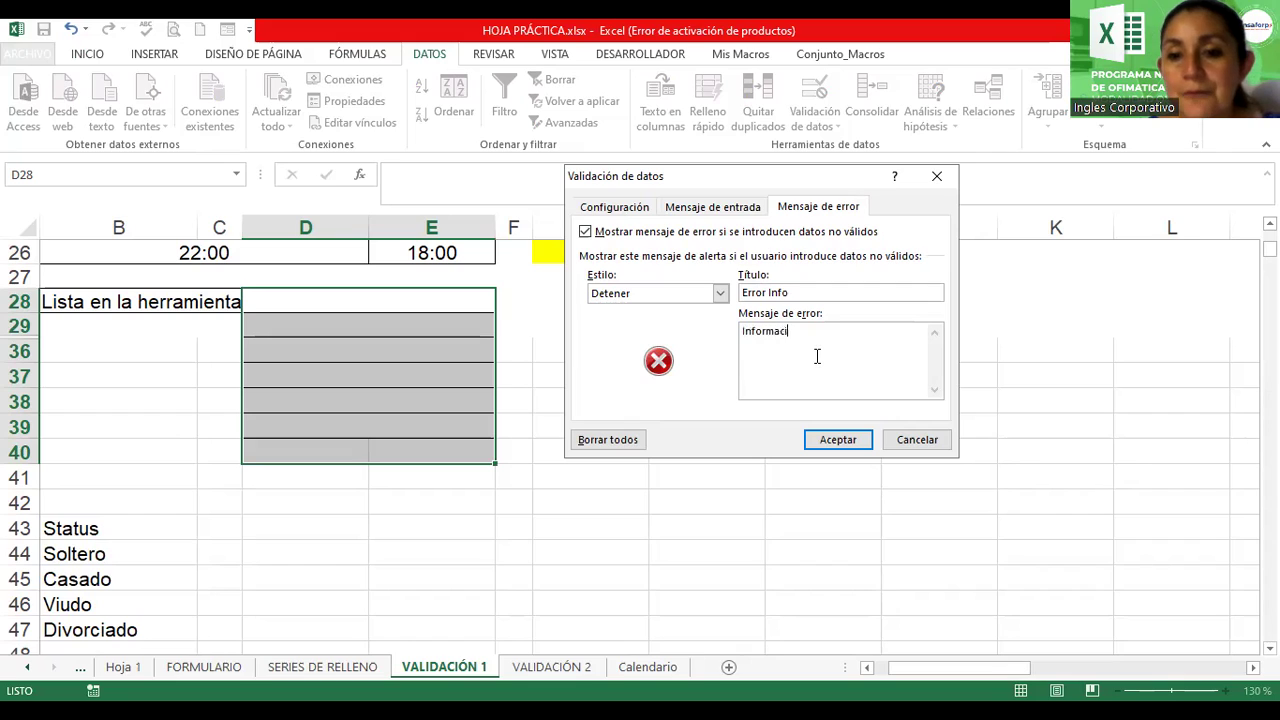
text(ón ingresa no válida.)
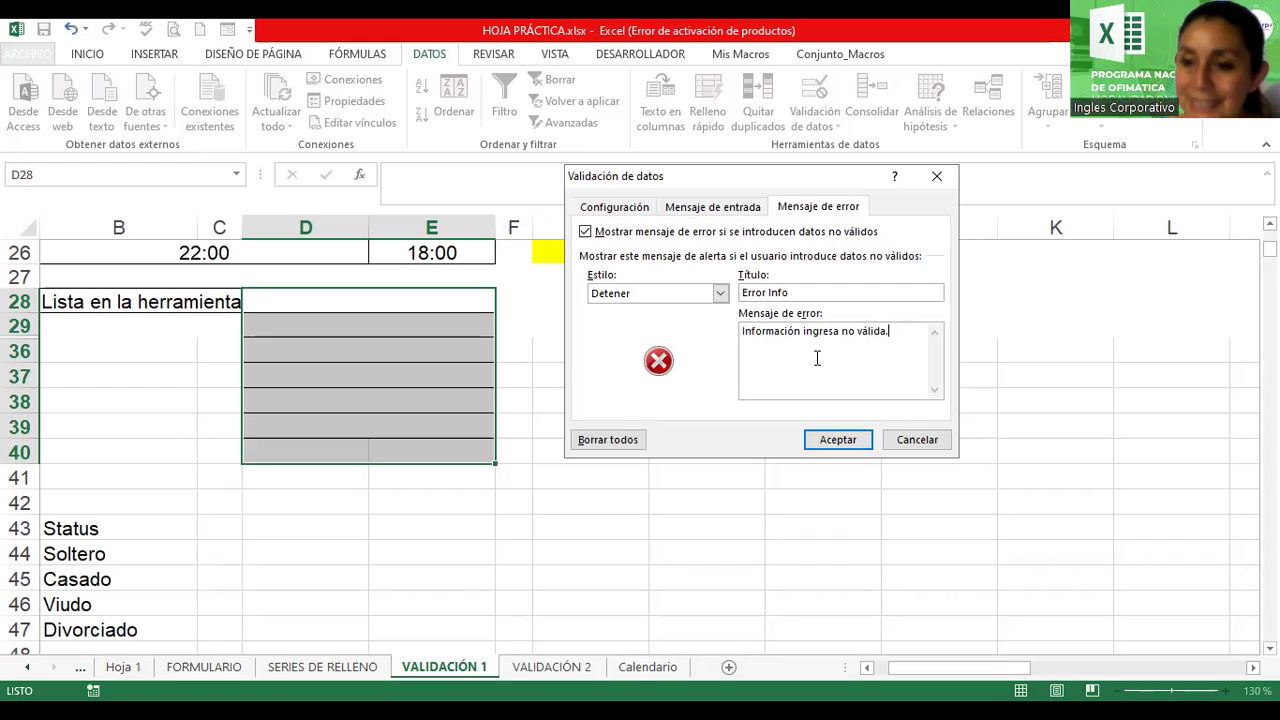
Apply the Status list validation and test it by choosing Soltero in D28's dropdown
click(849, 437)
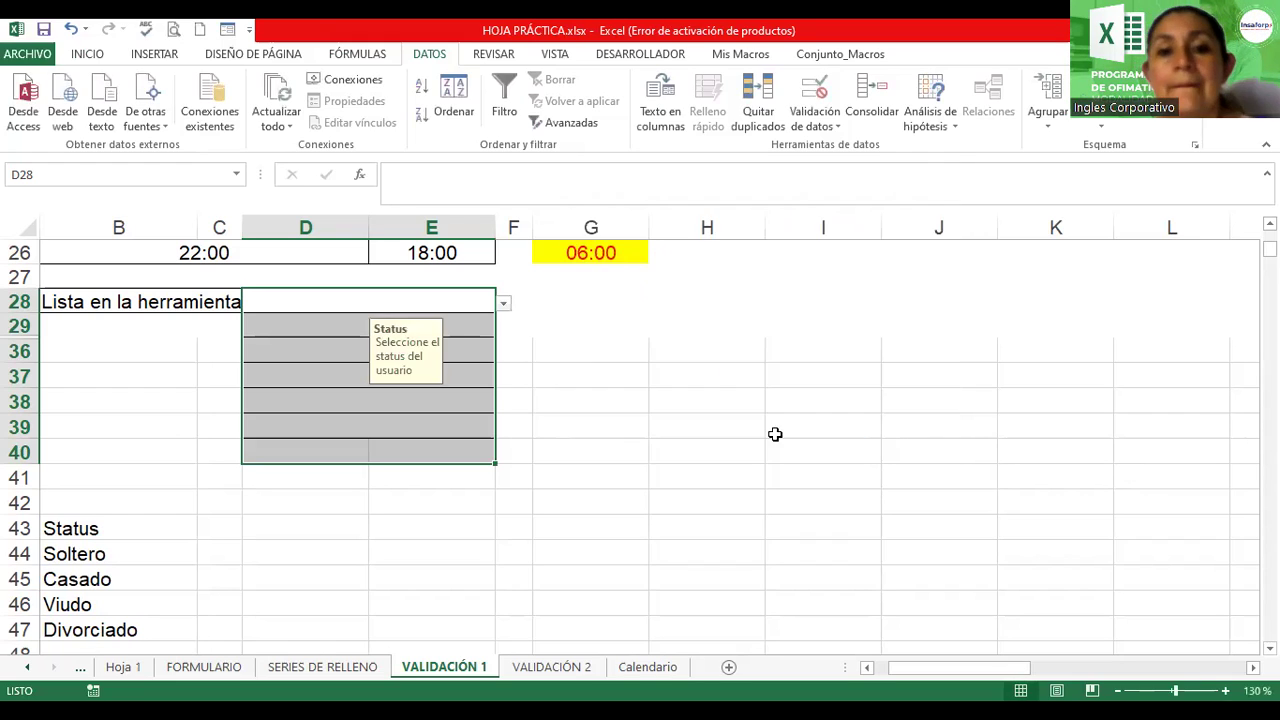
click(312, 312)
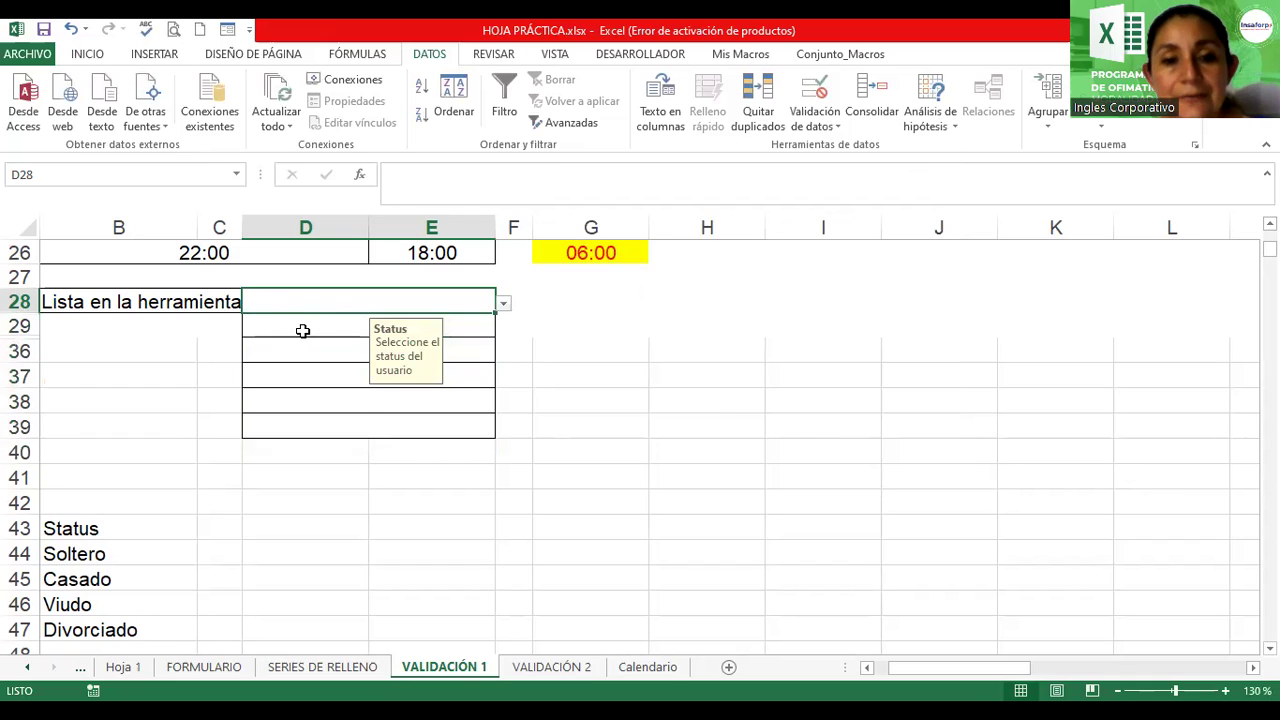
click(303, 328)
key(Down)
key(Down)
key(Down)
key(Down)
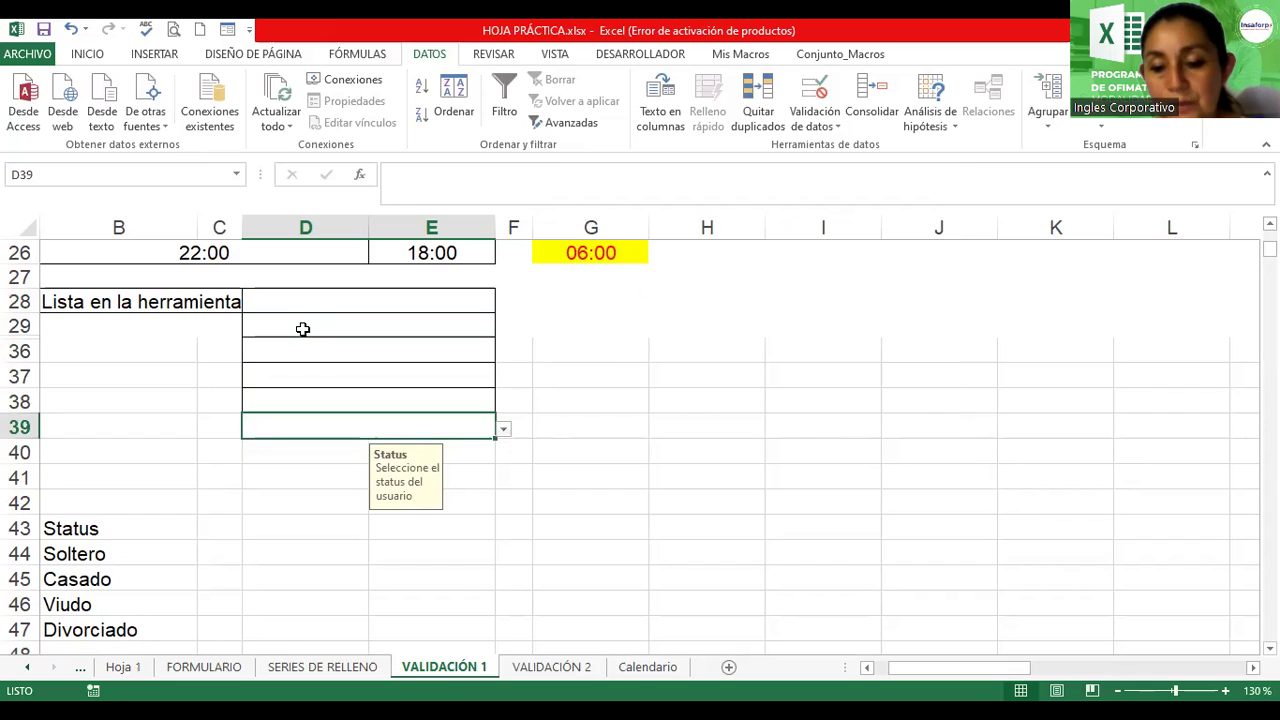
key(Up)
key(Up)
key(Up)
key(Up)
key(Up)
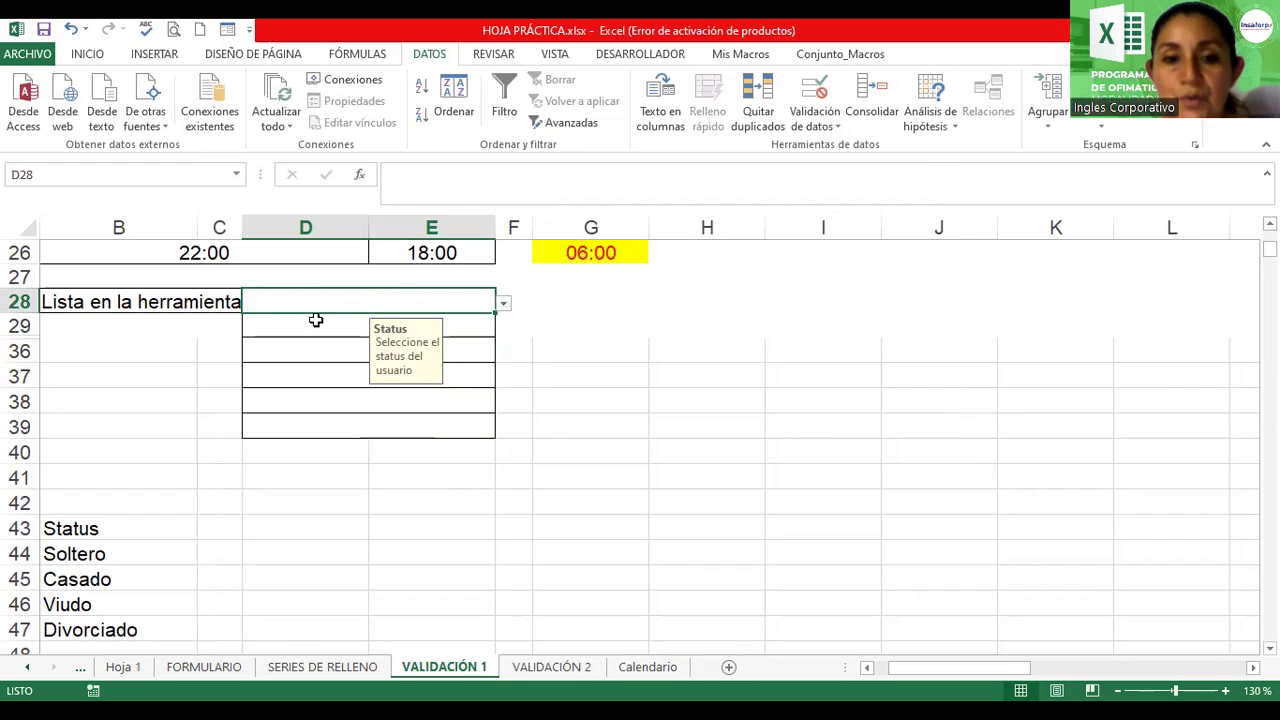
click(505, 305)
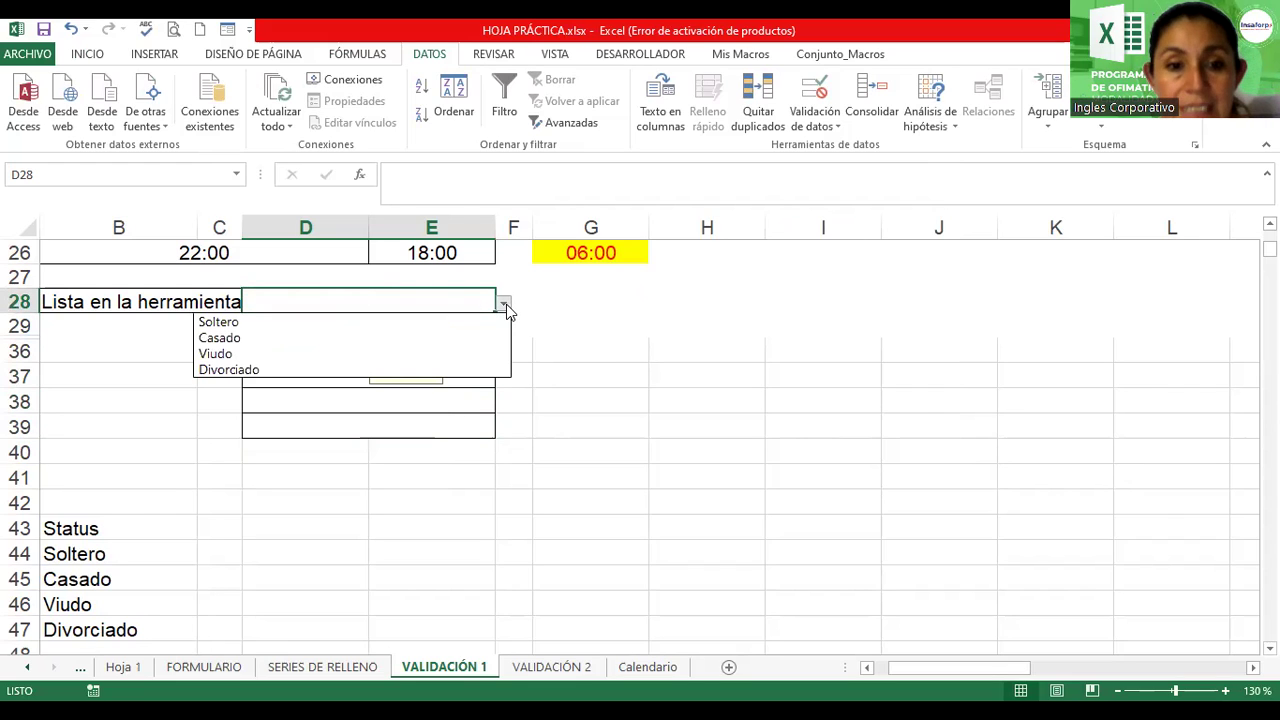
click(272, 322)
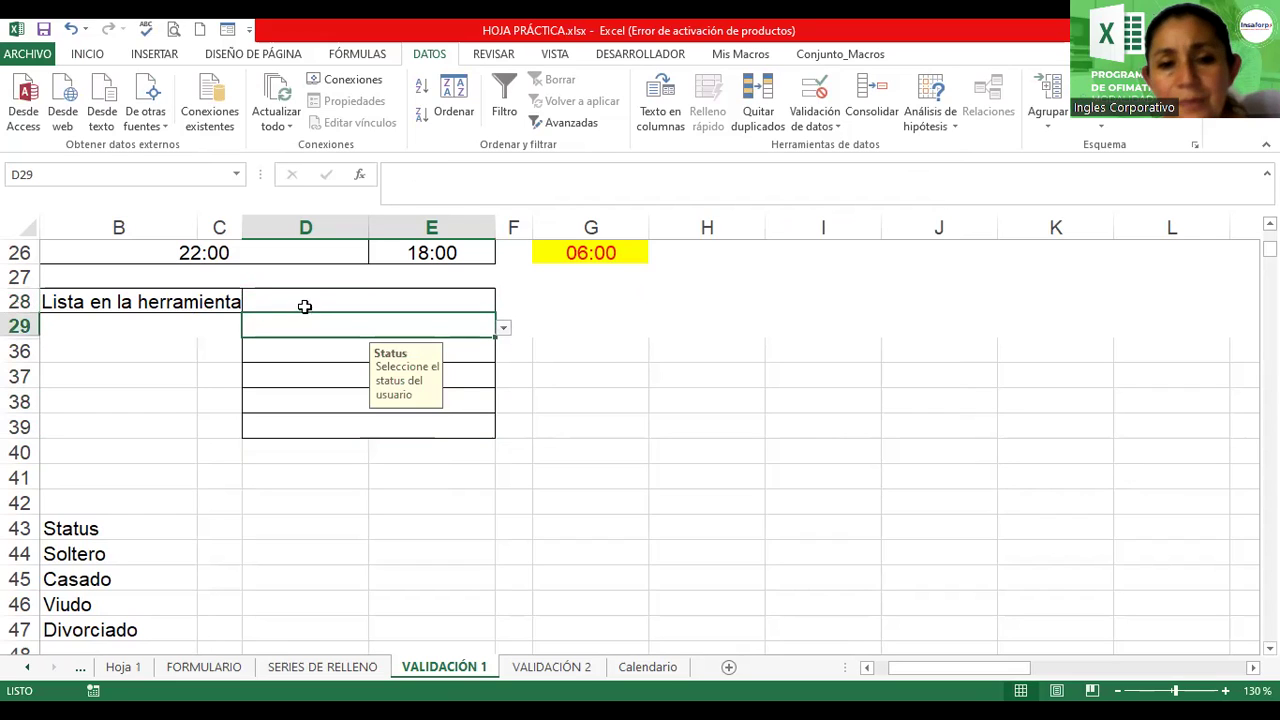
drag(309, 294, 326, 425)
Give the list cells a dark blue font, then try Casado in D28 and Viudo in D29
click(86, 56)
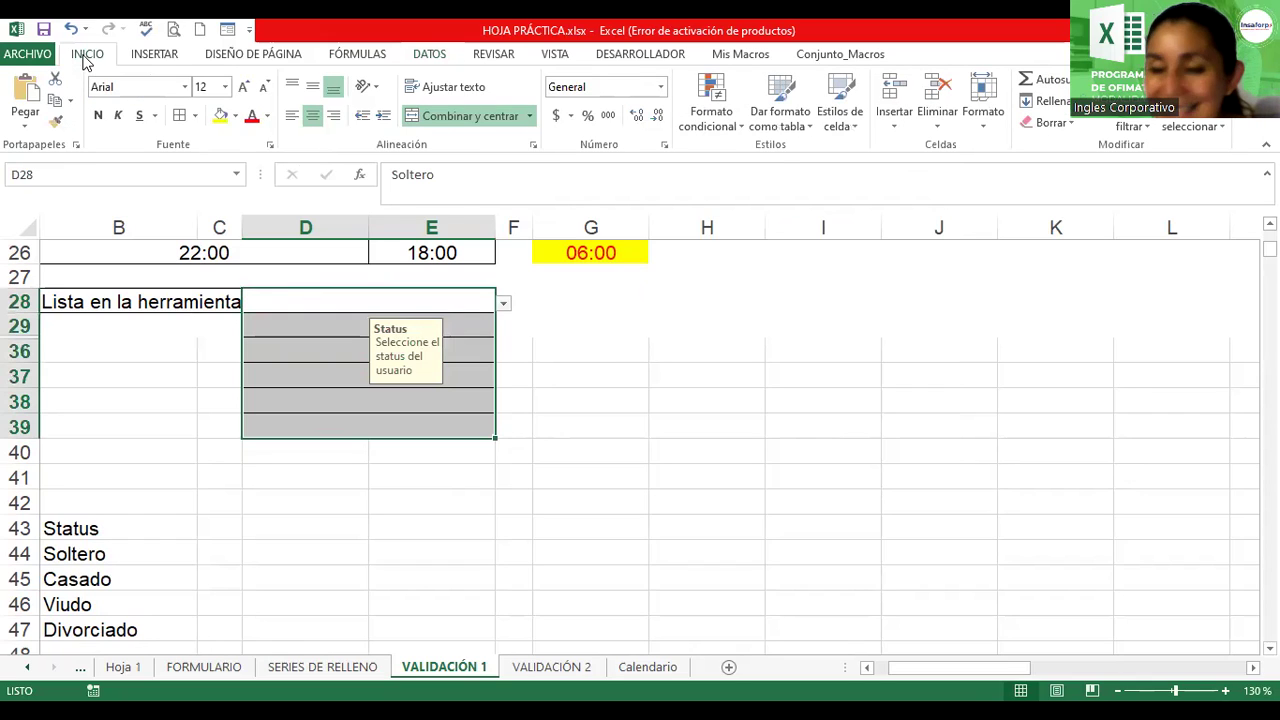
click(267, 117)
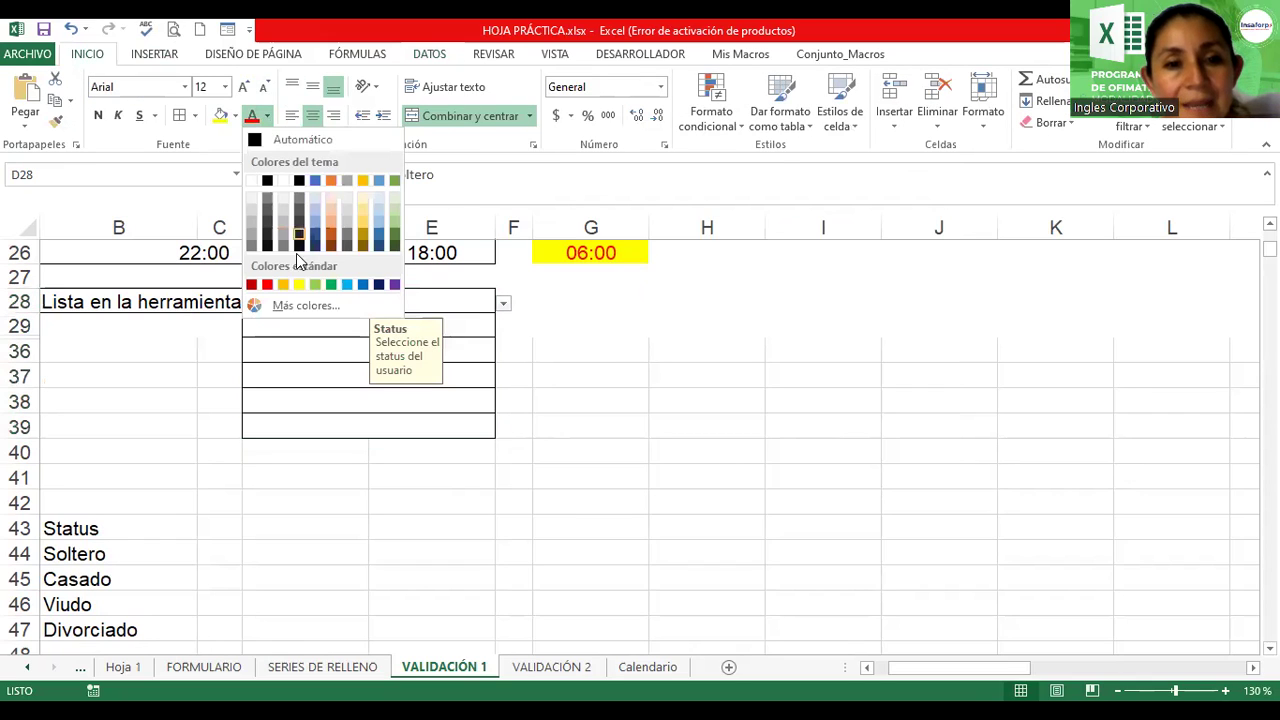
click(379, 286)
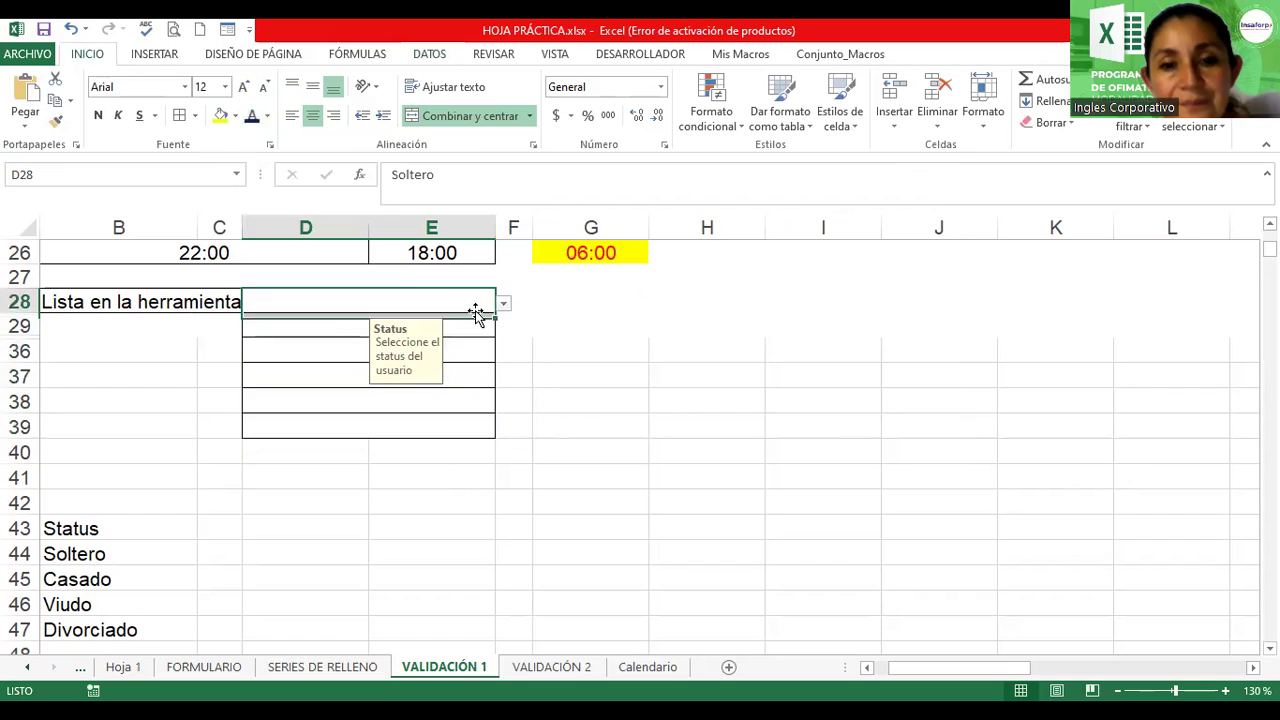
click(503, 304)
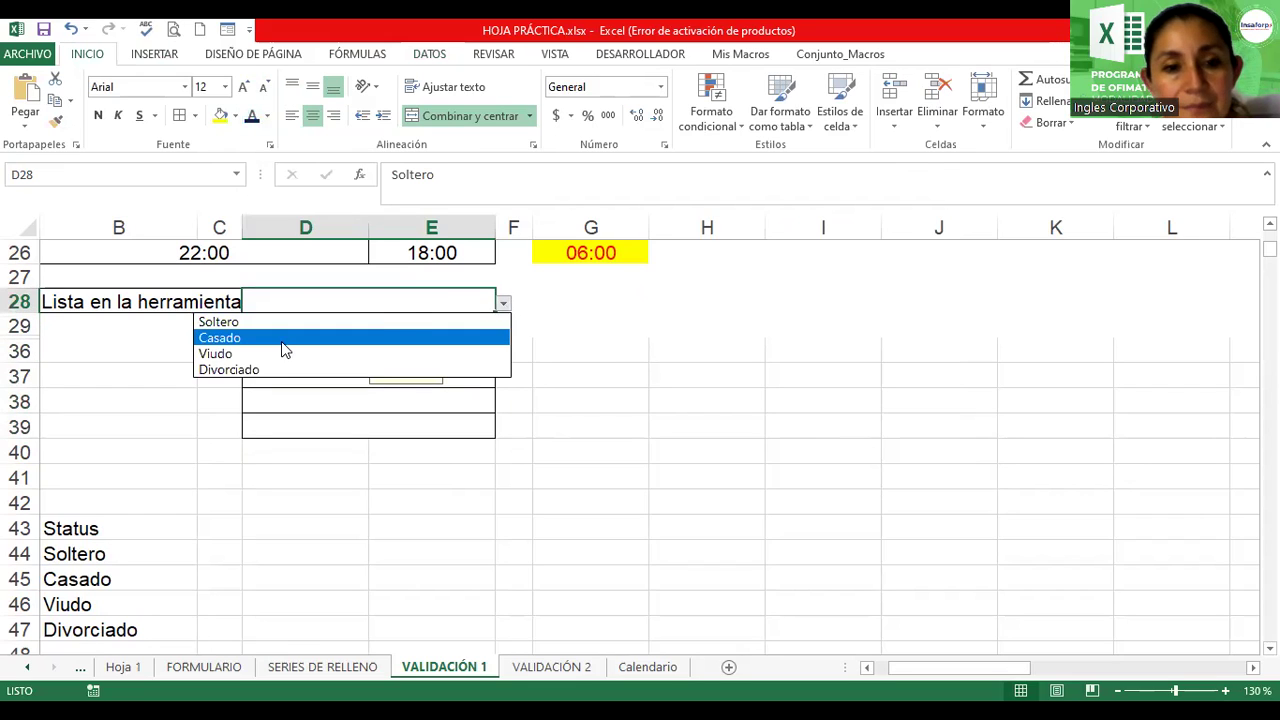
click(286, 338)
click(287, 332)
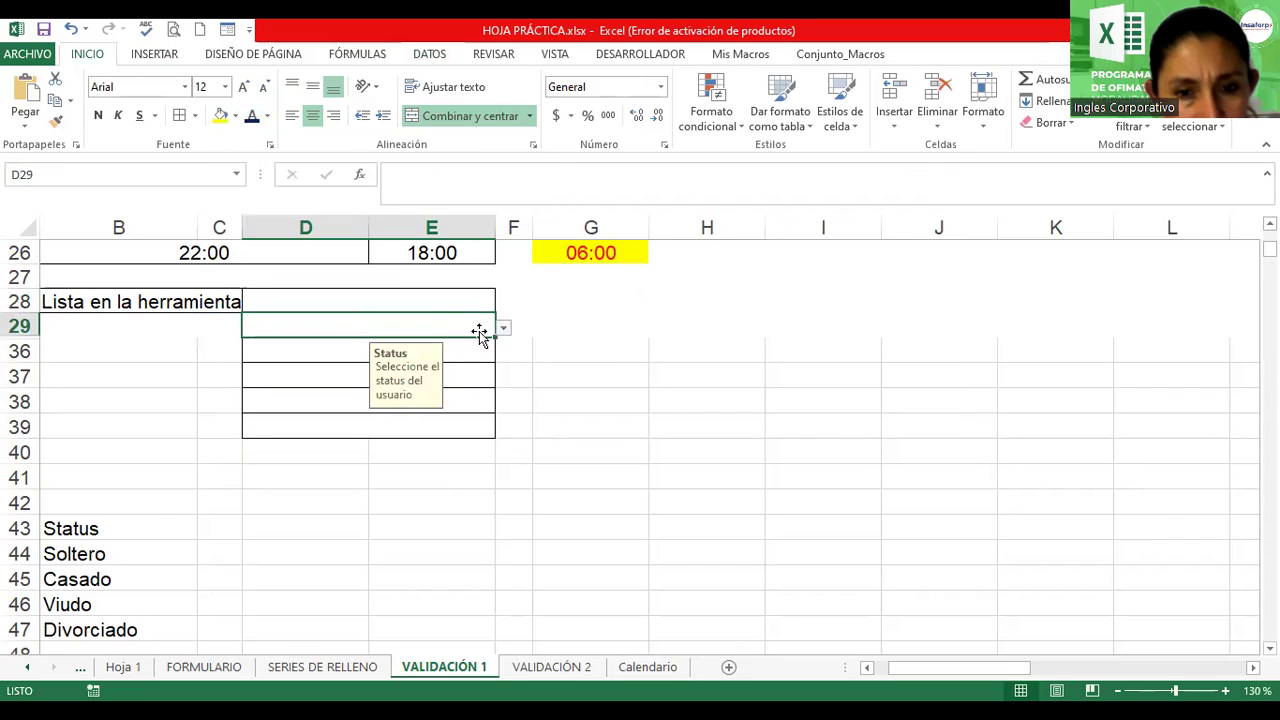
click(503, 328)
click(328, 383)
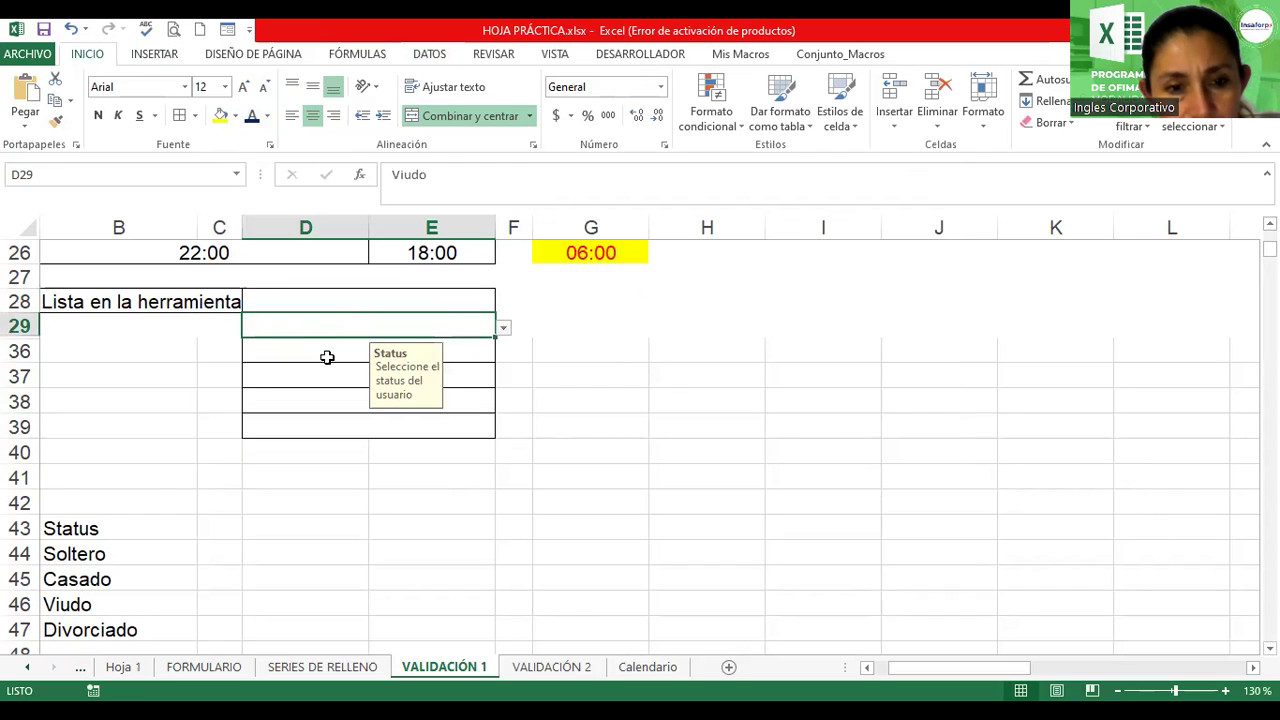
Make the list cells D28:D39 bold and italic
click(326, 352)
click(313, 303)
drag(313, 303, 320, 428)
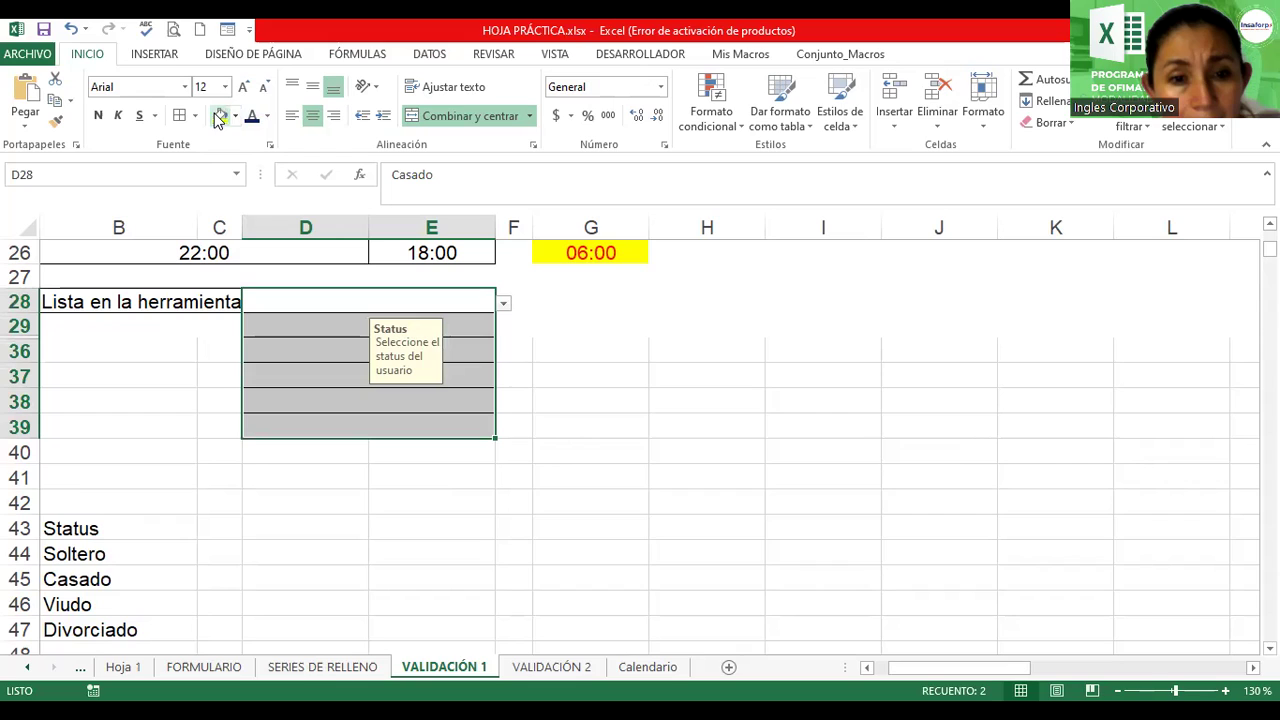
click(357, 303)
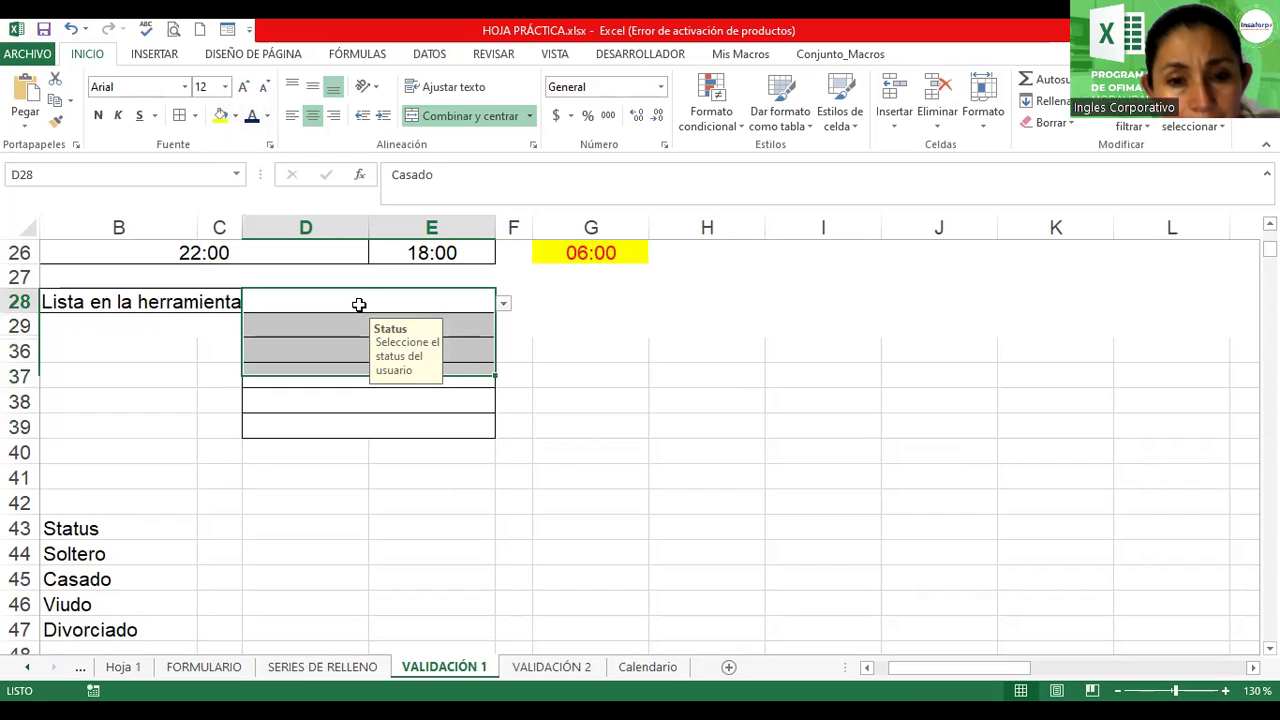
click(320, 330)
click(297, 301)
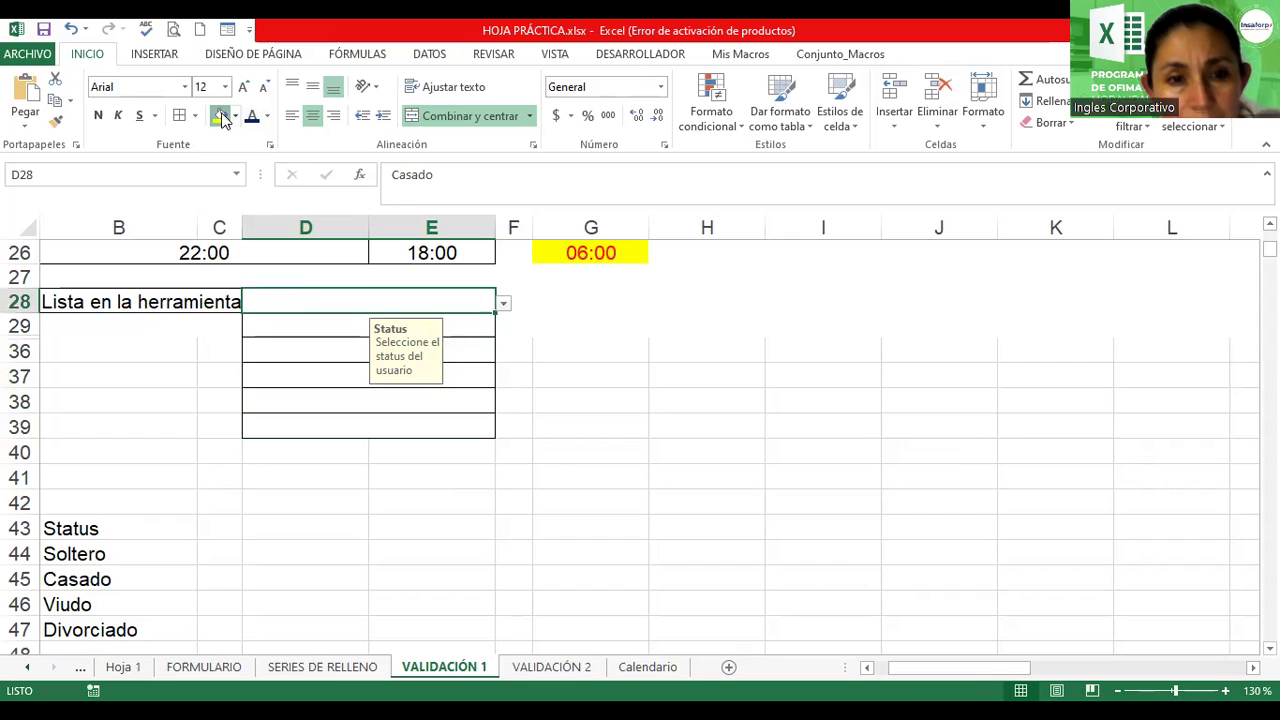
click(289, 329)
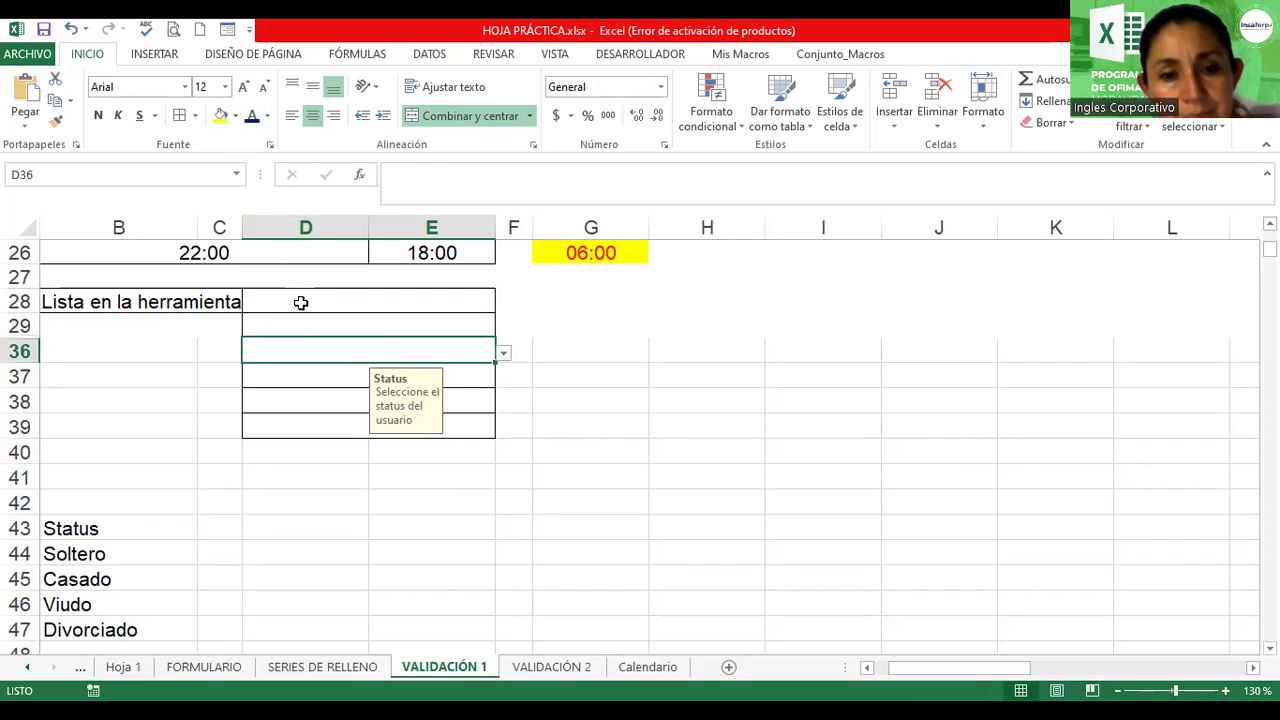
drag(300, 299, 314, 425)
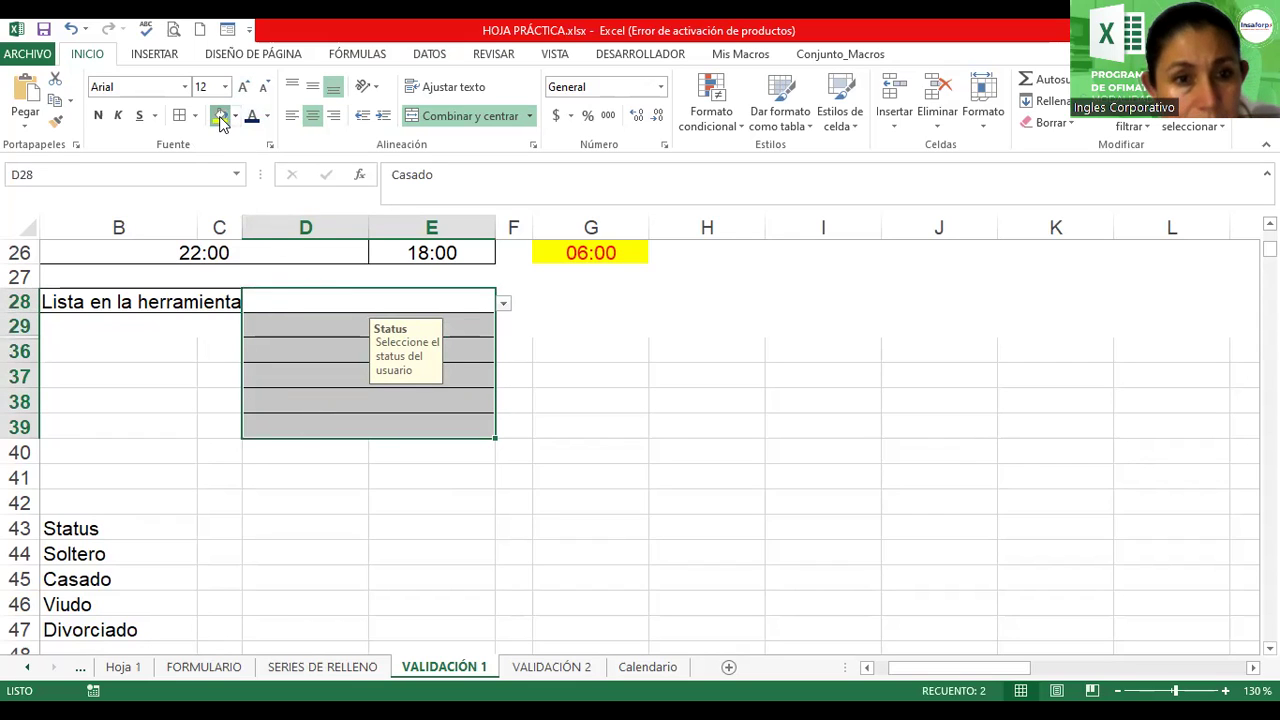
click(98, 116)
click(118, 116)
Choose Viudo for D28 and check the input message on cells D29 and D36–D39
click(421, 311)
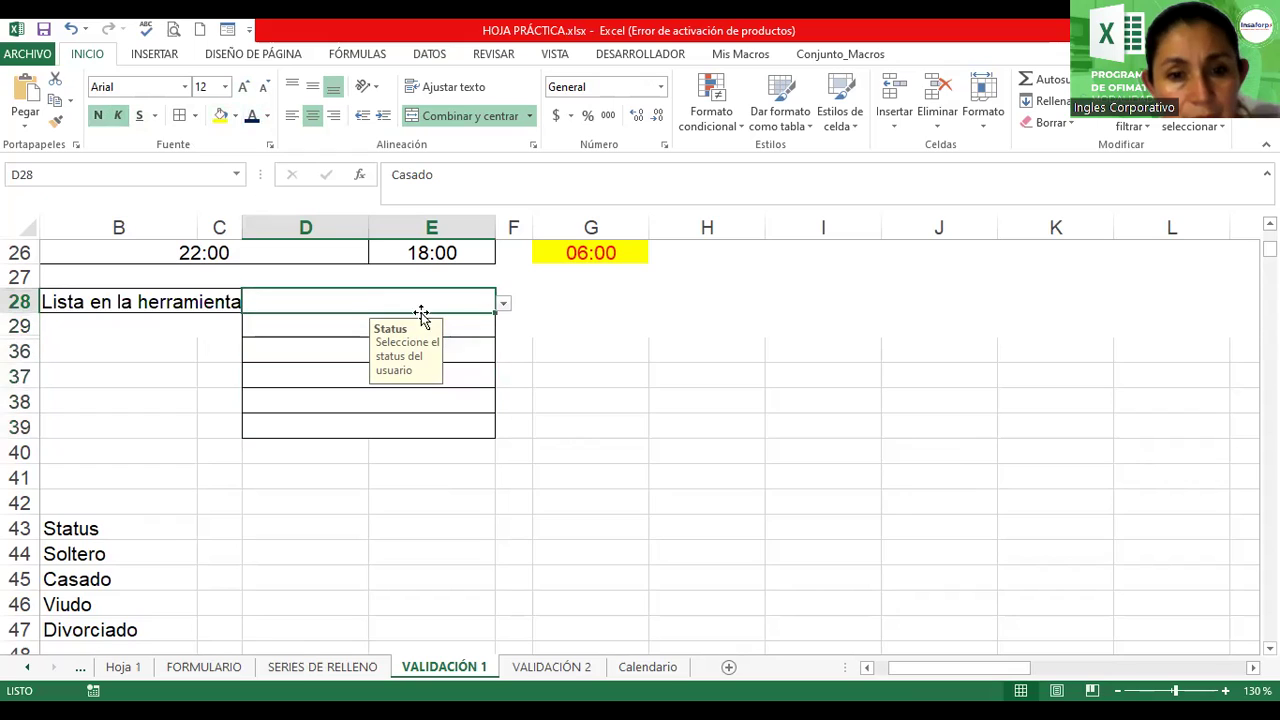
click(504, 302)
click(248, 356)
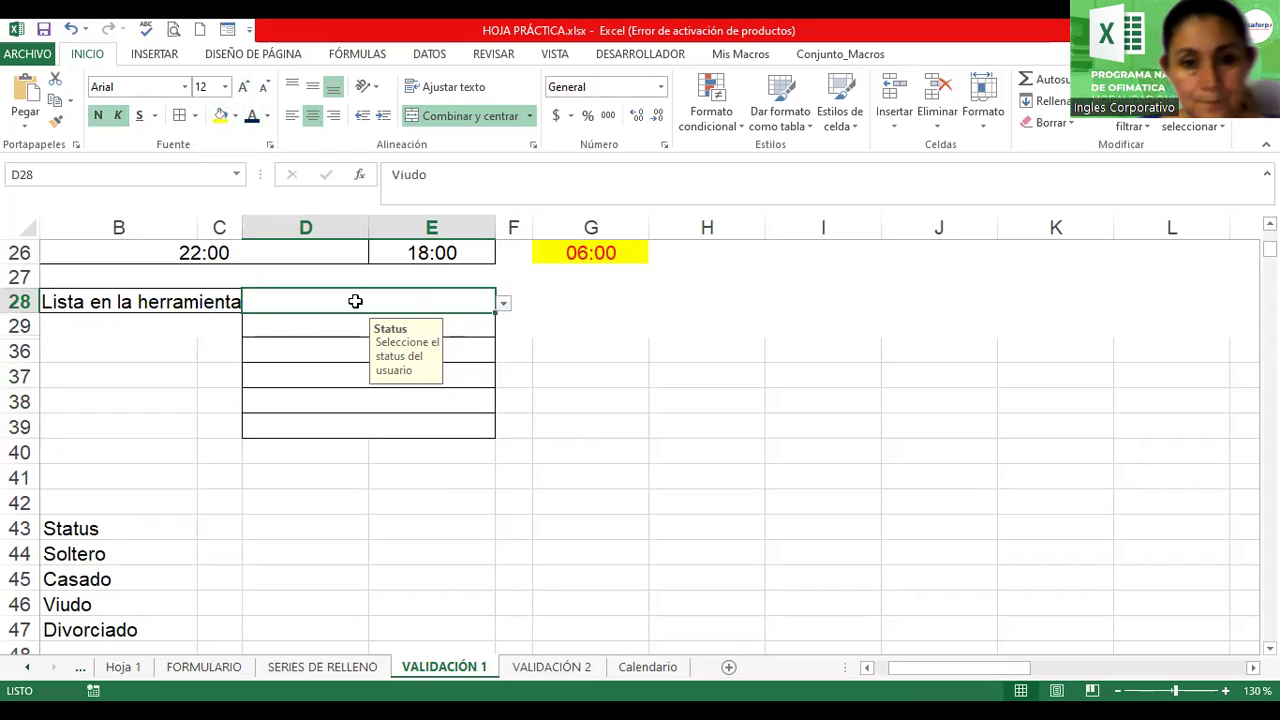
click(468, 332)
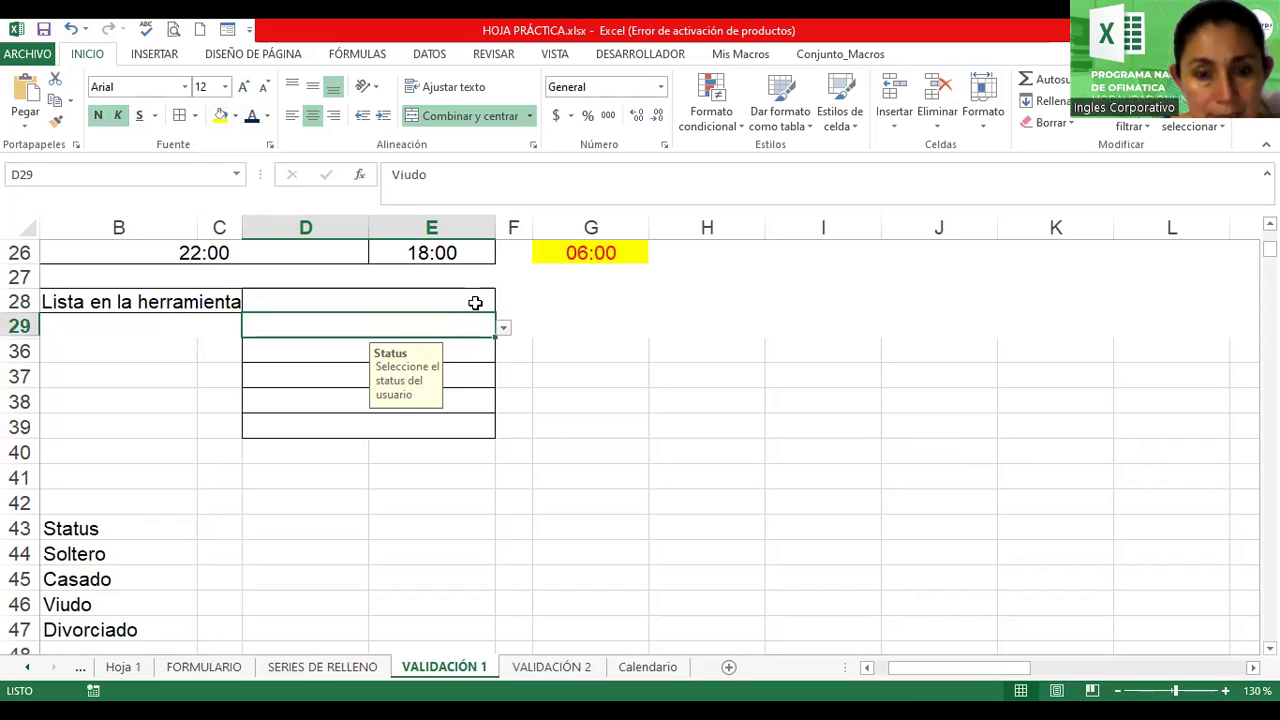
click(477, 300)
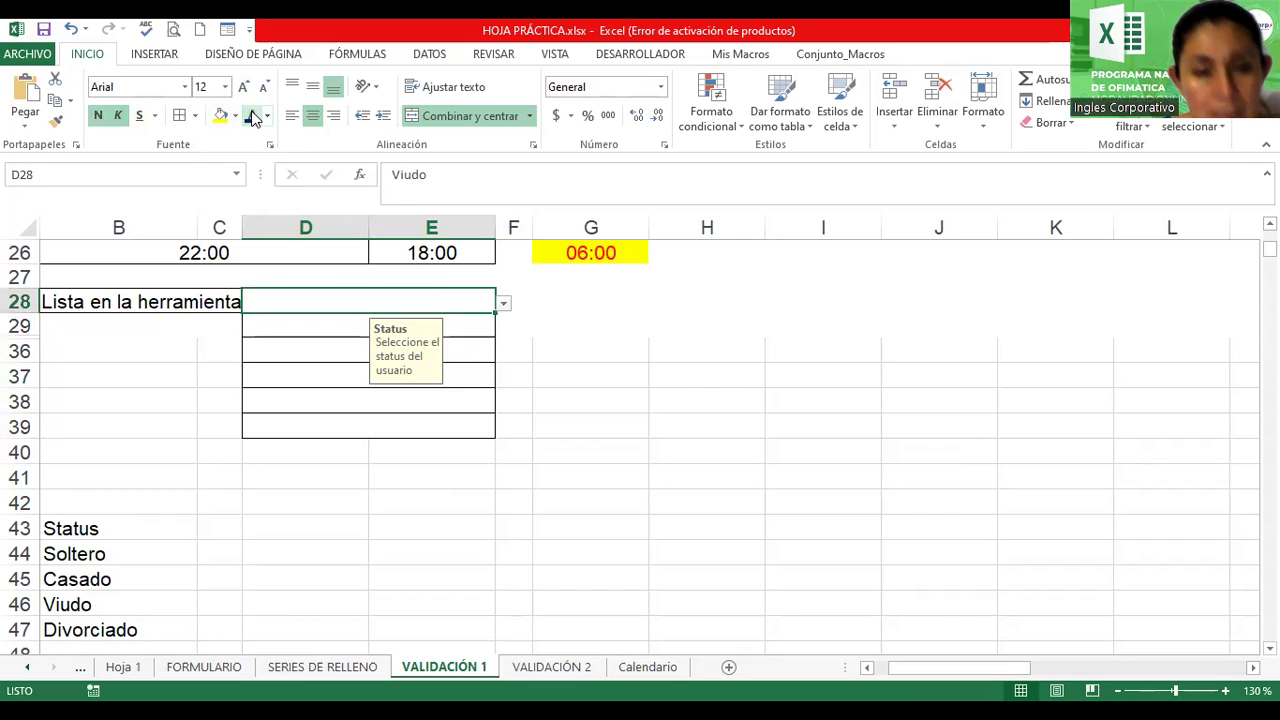
click(338, 369)
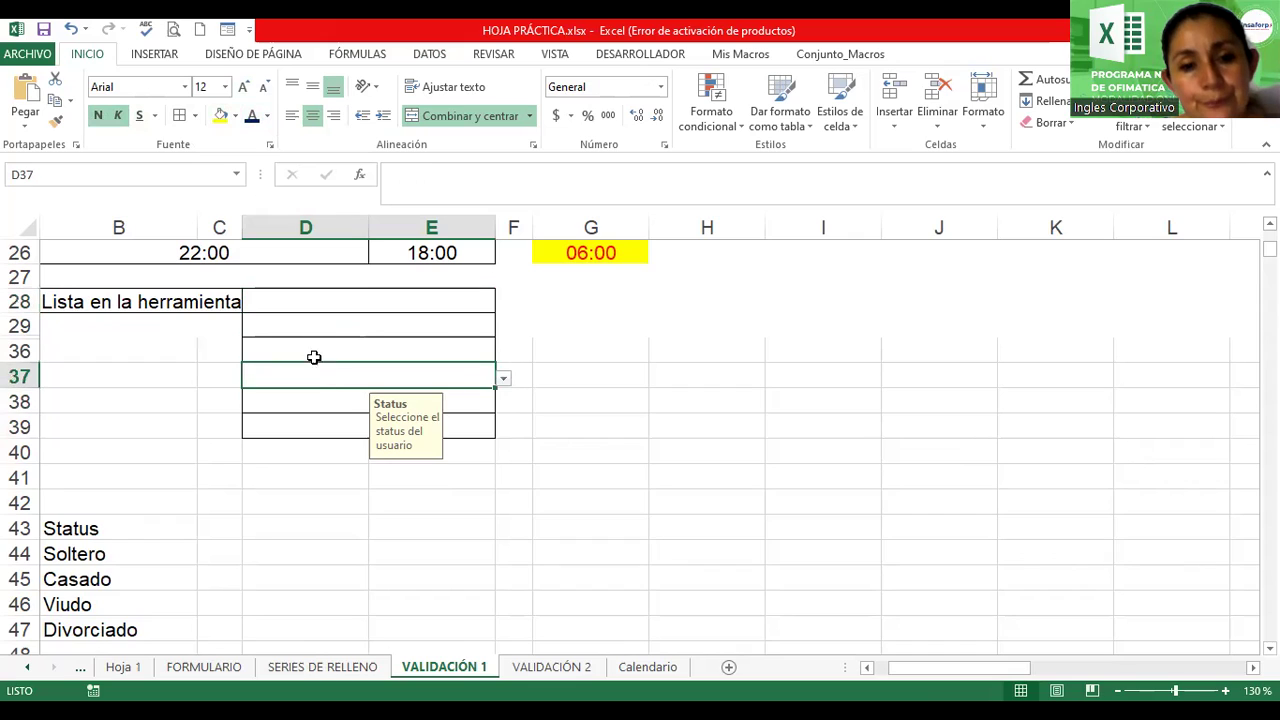
click(336, 407)
click(329, 433)
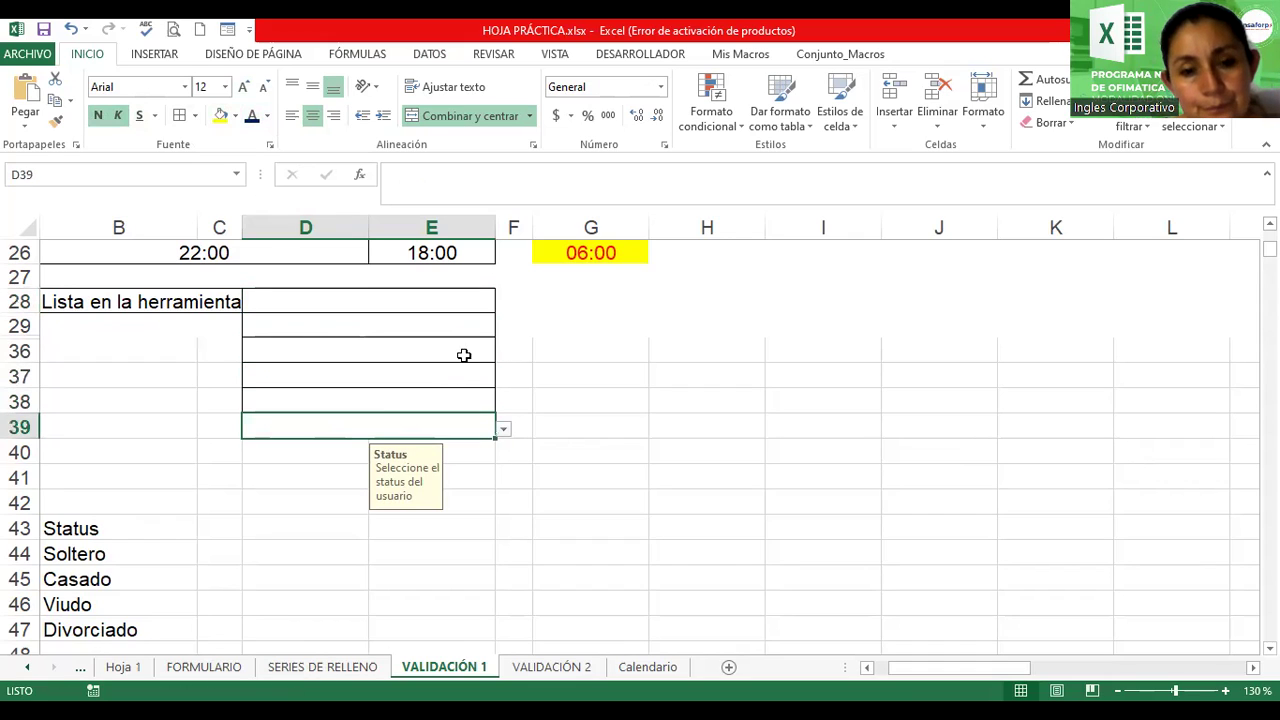
click(465, 352)
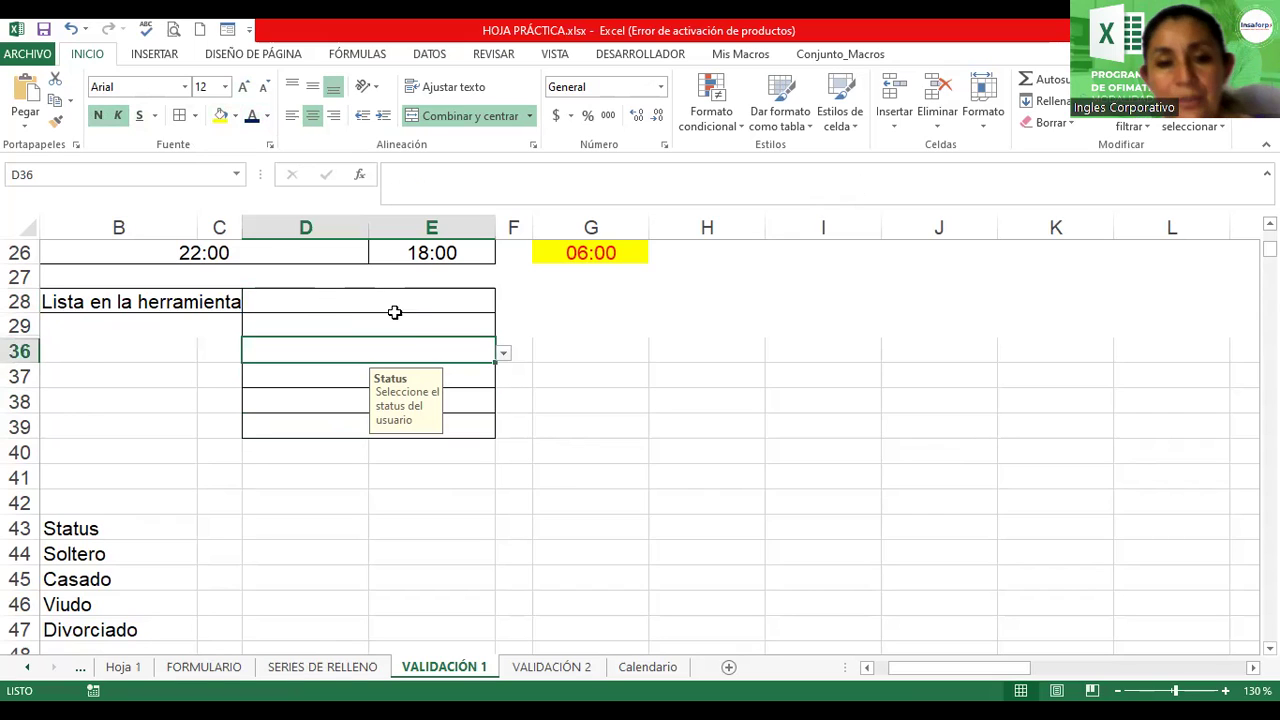
click(293, 300)
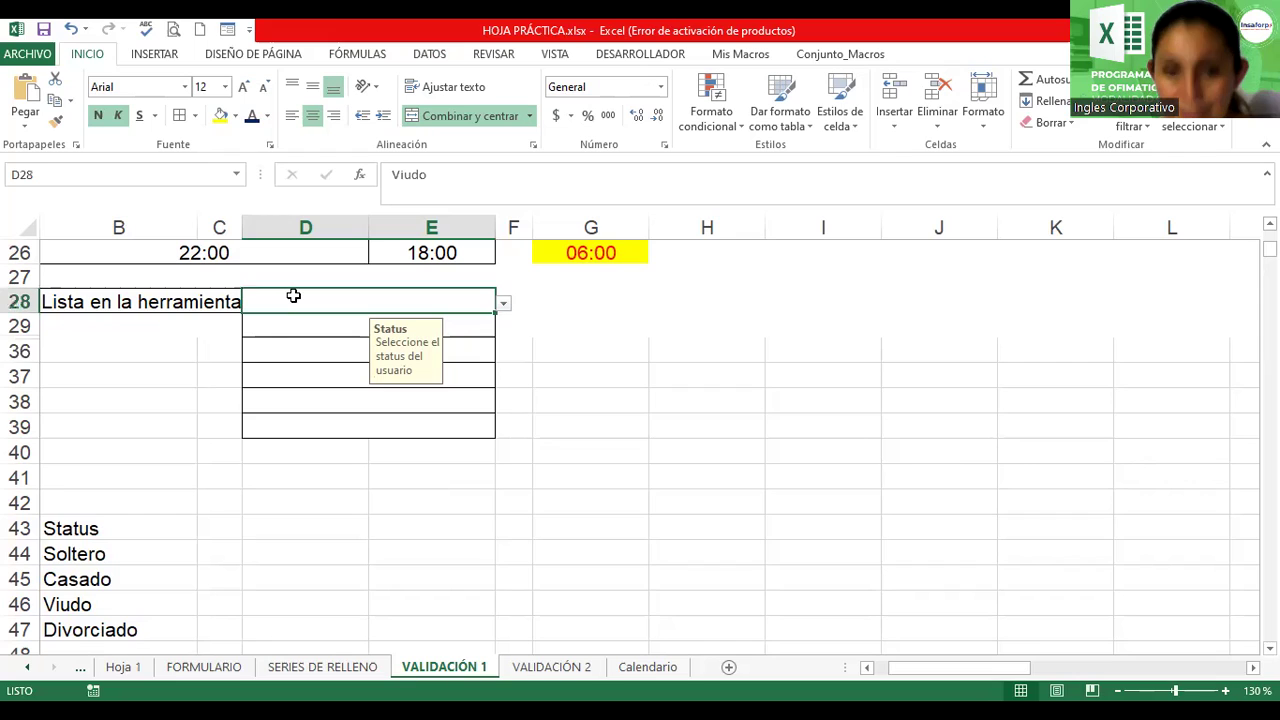
drag(293, 296, 333, 419)
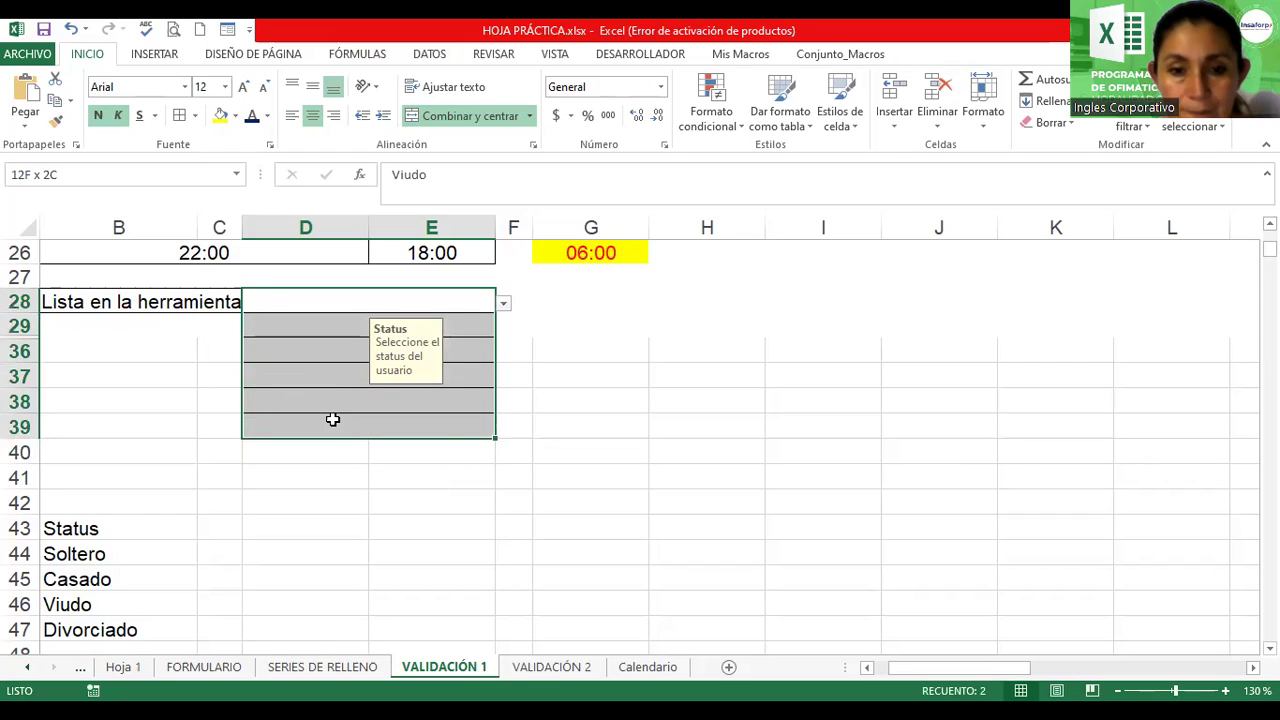
Remove every validation rule from D28:E39 with Borrar todos in the Validación de datos dialog
click(430, 54)
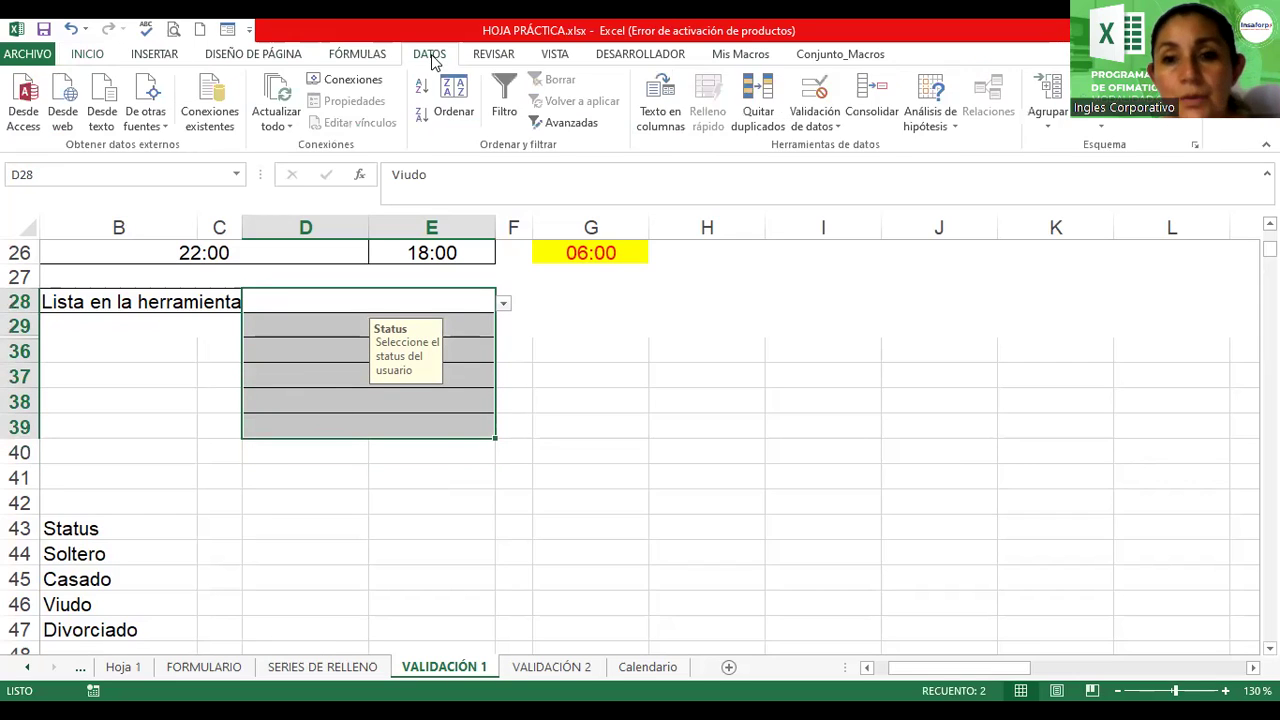
click(823, 130)
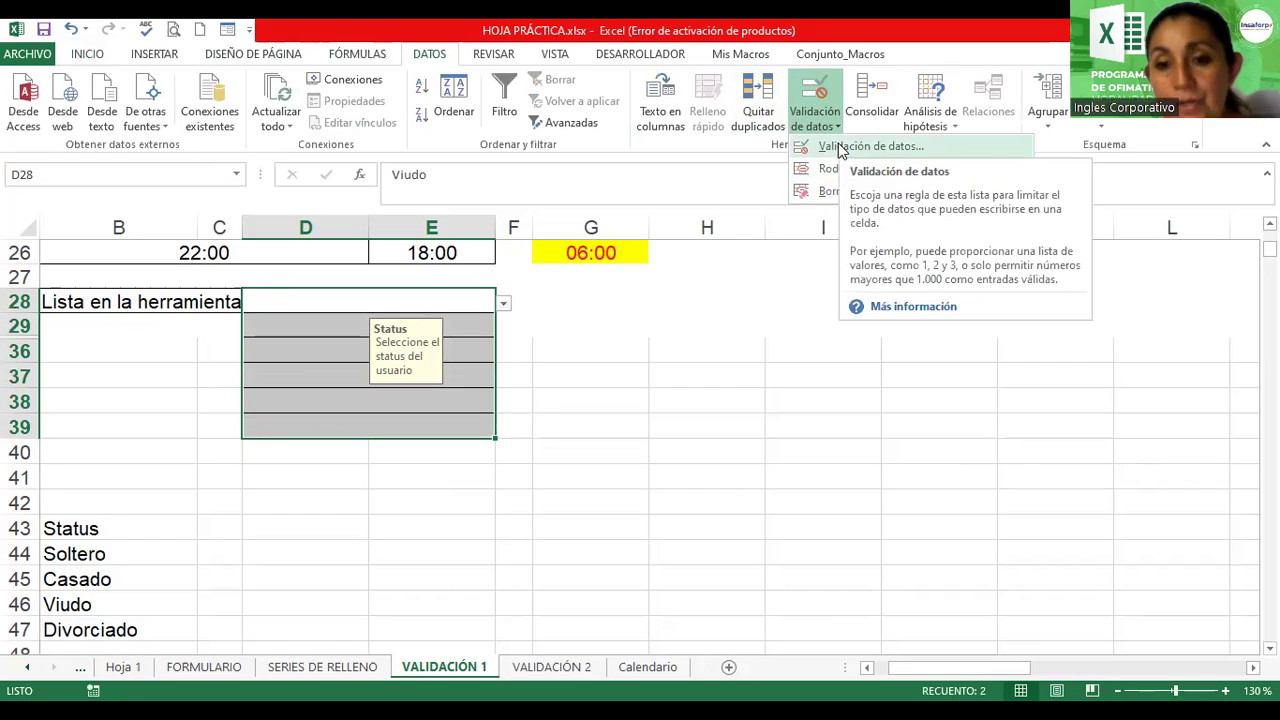
click(840, 148)
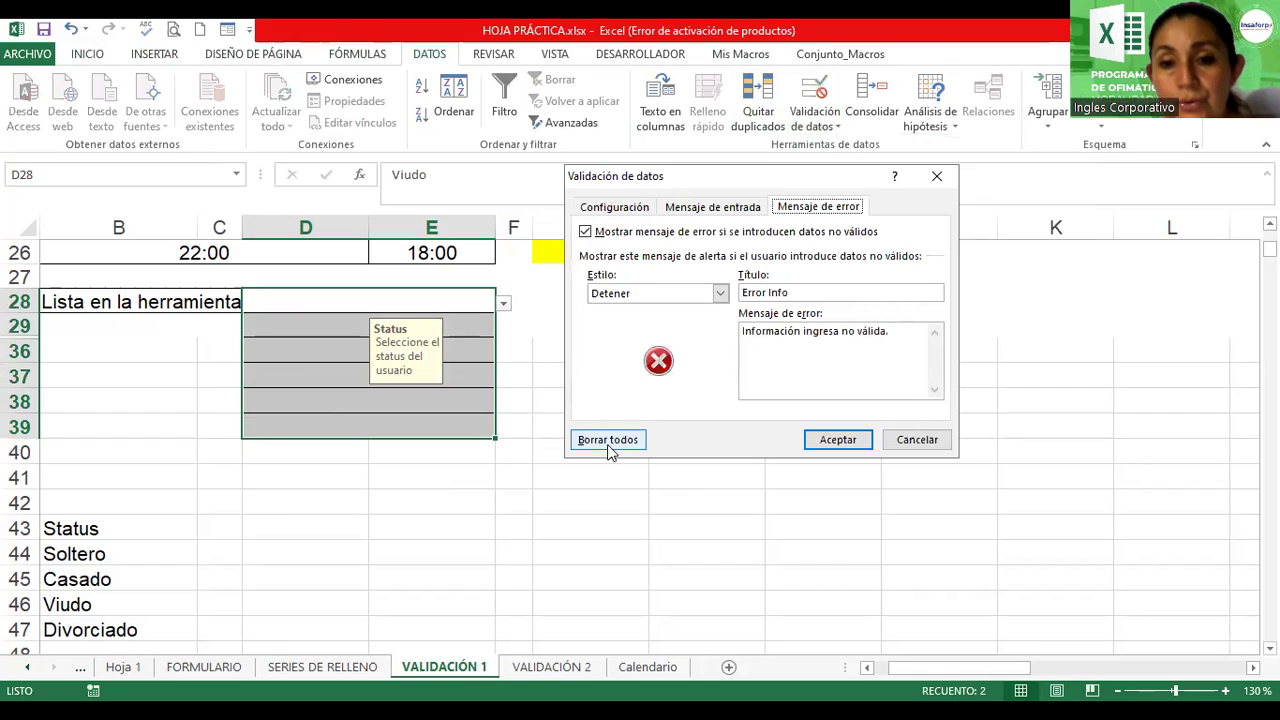
click(612, 444)
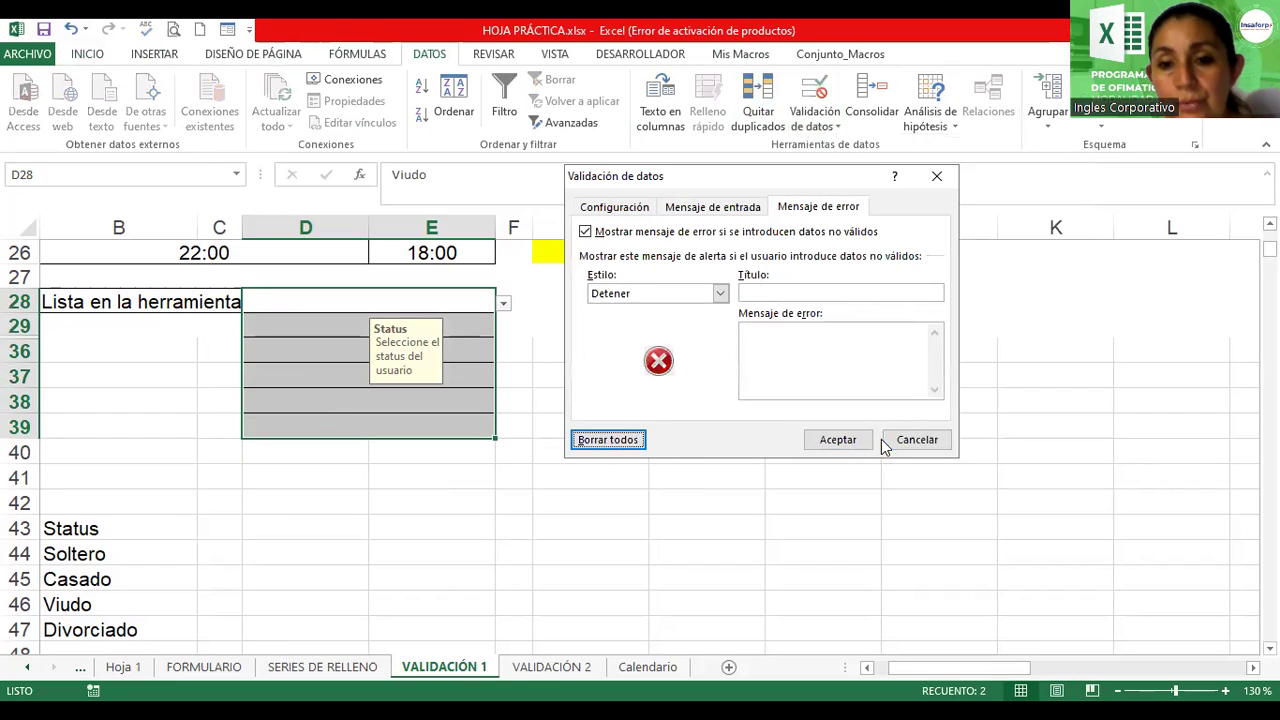
click(831, 436)
click(376, 298)
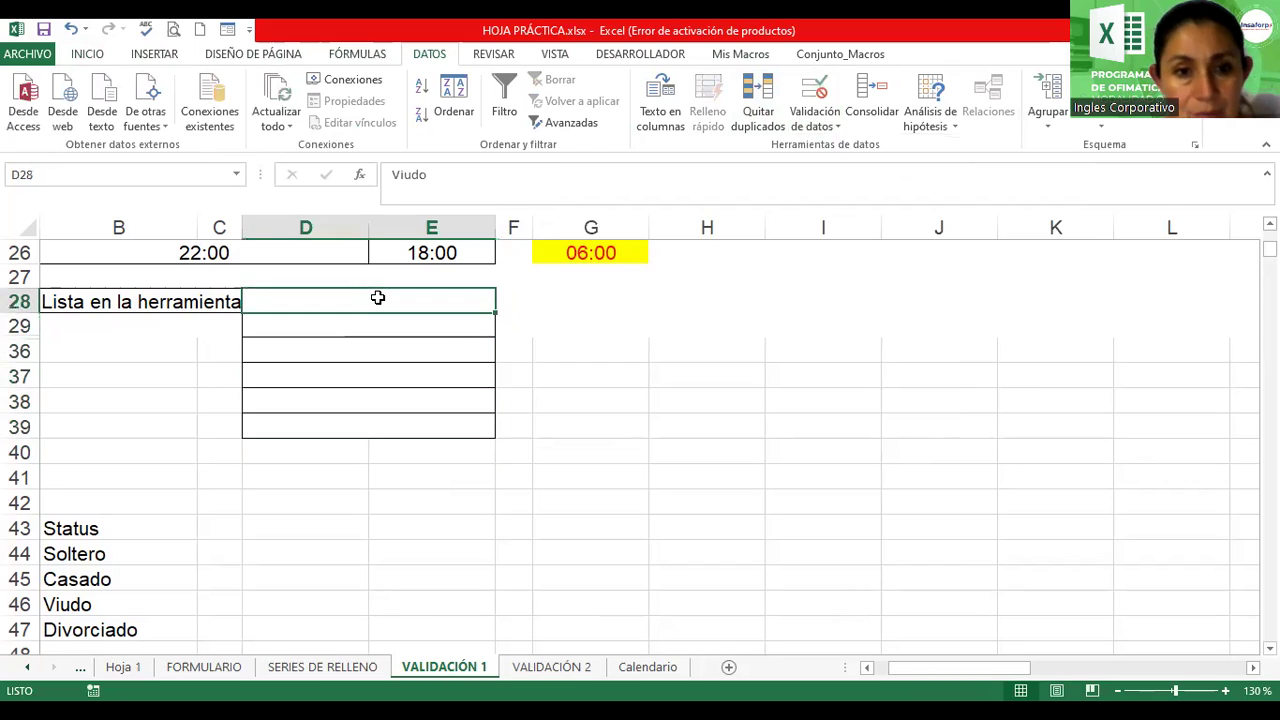
Enter ggg in D28 to show it now accepts any value
text(ggg)
key(Return)
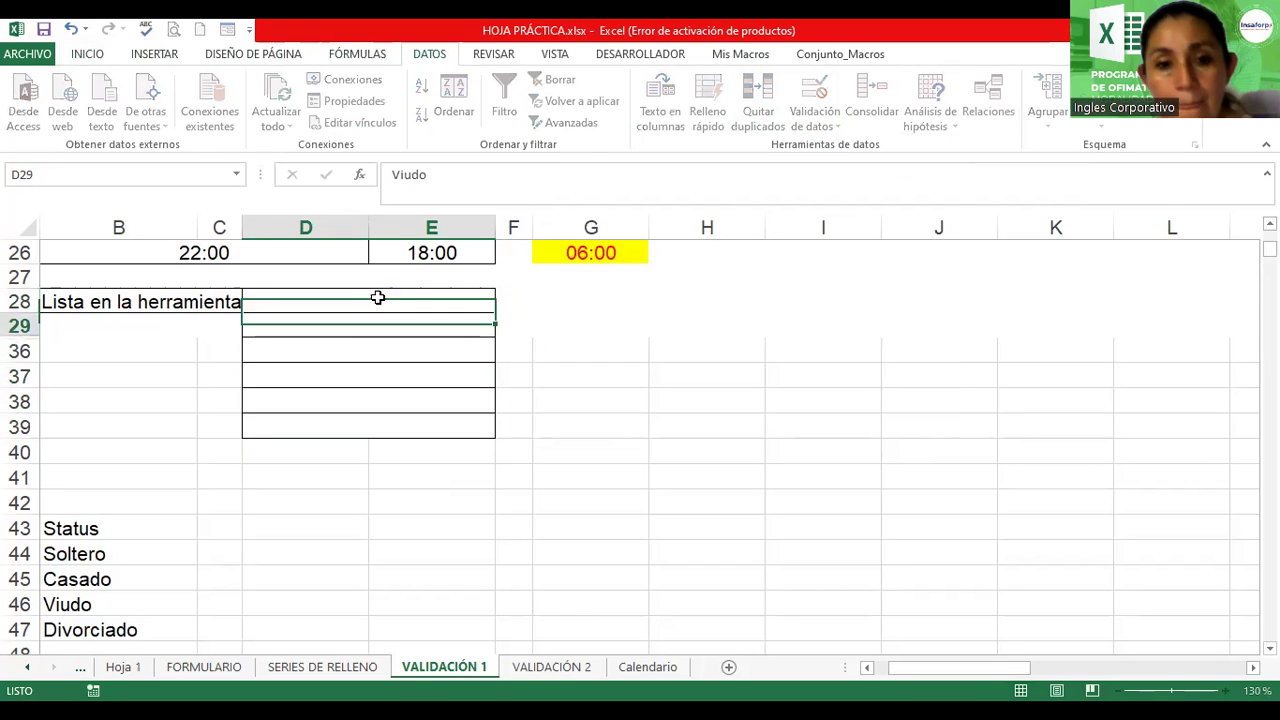
click(405, 351)
click(410, 305)
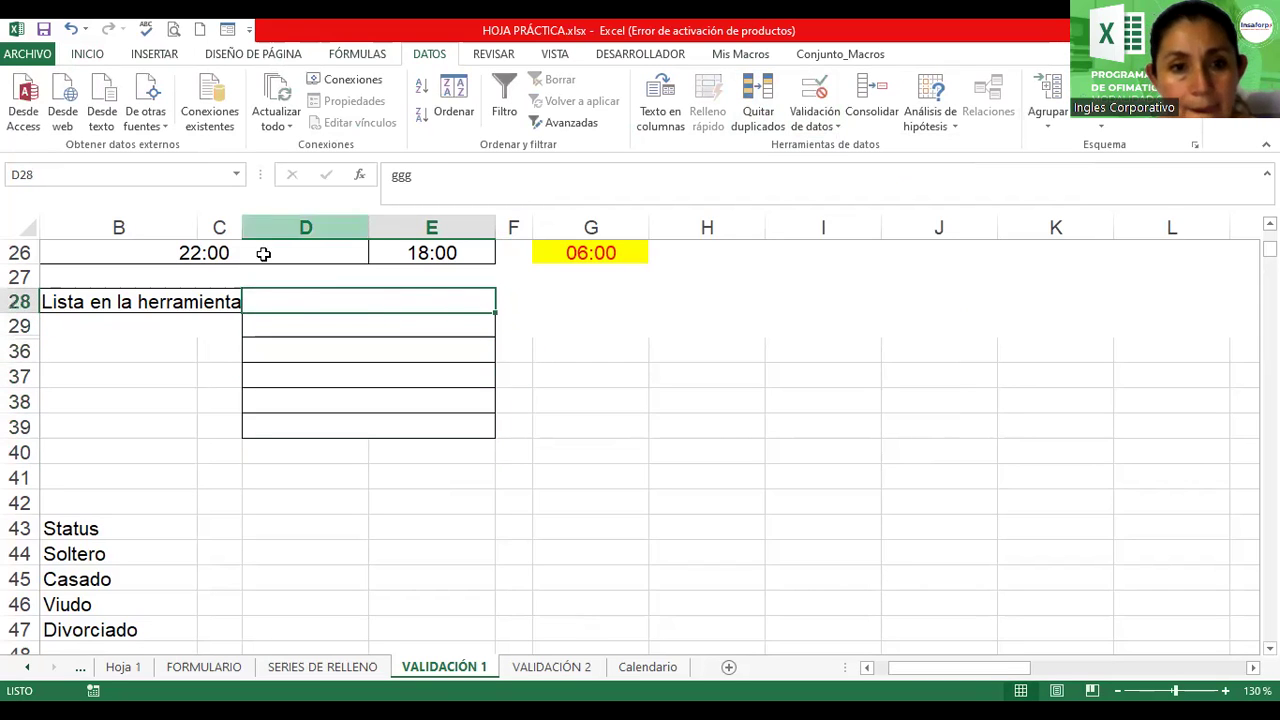
Reselect the D28:E39 list range and return to the Inicio tab
drag(306, 327, 309, 447)
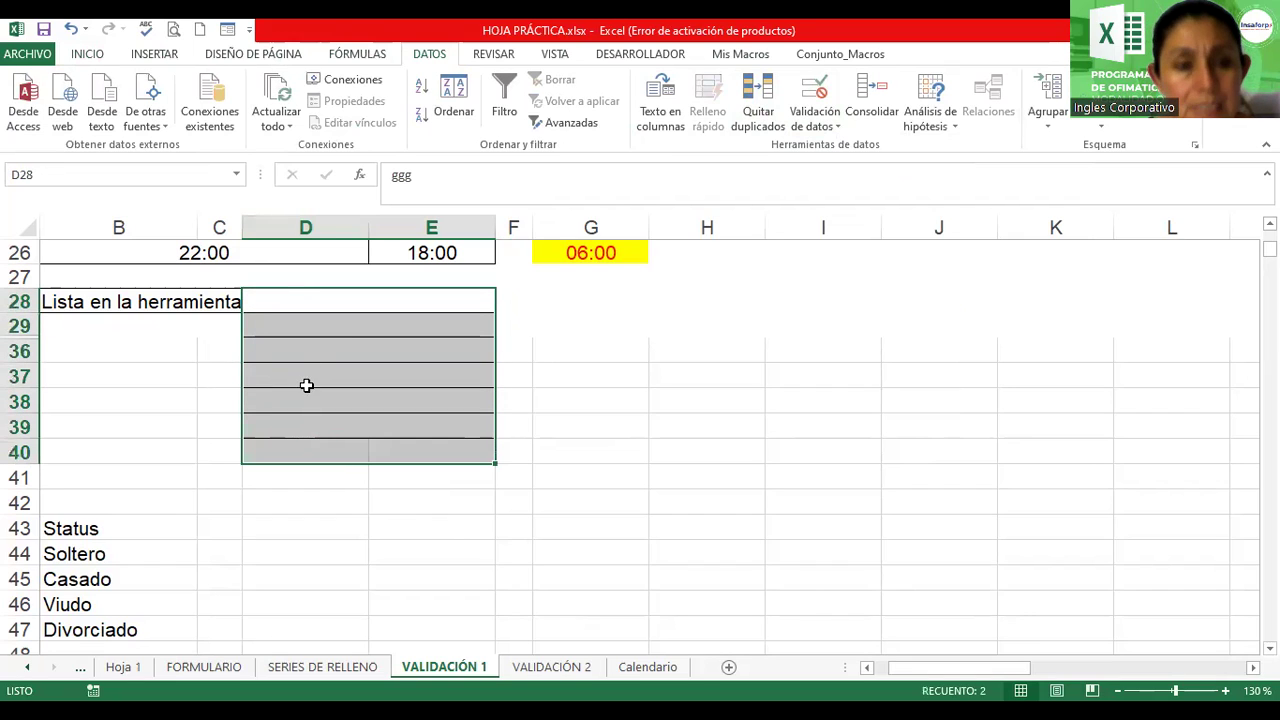
key(shift+Up)
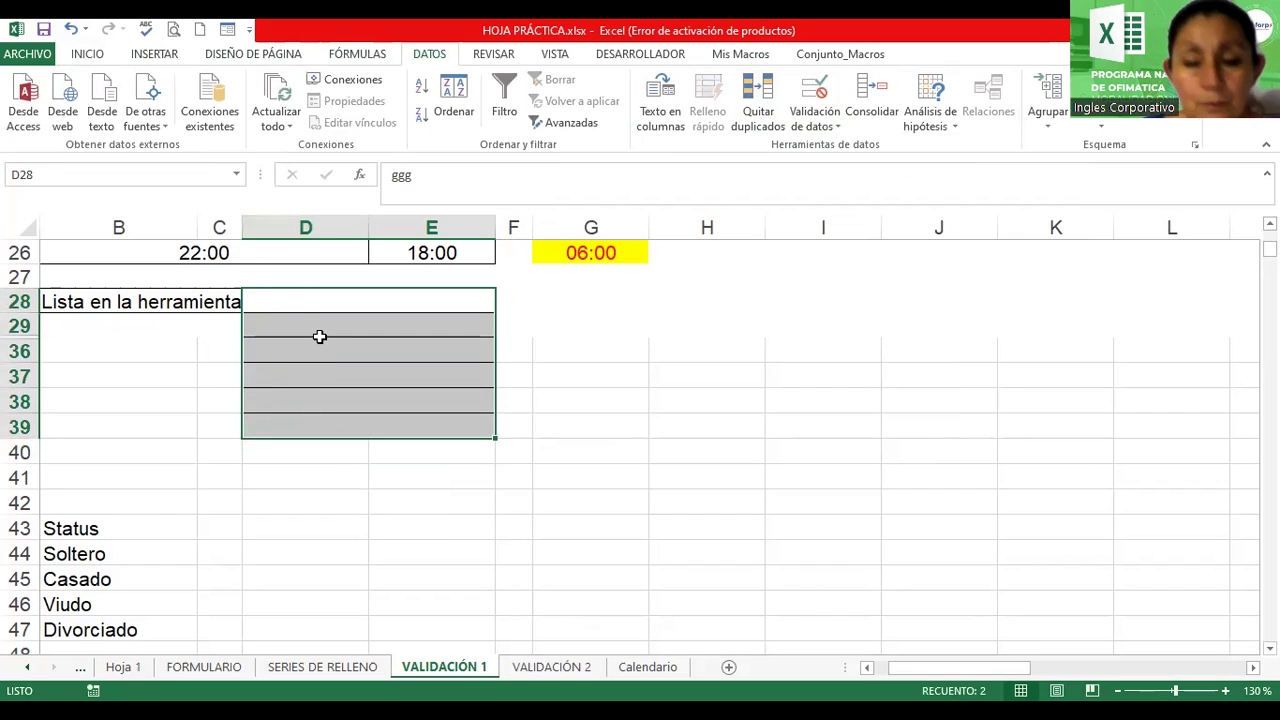
click(87, 54)
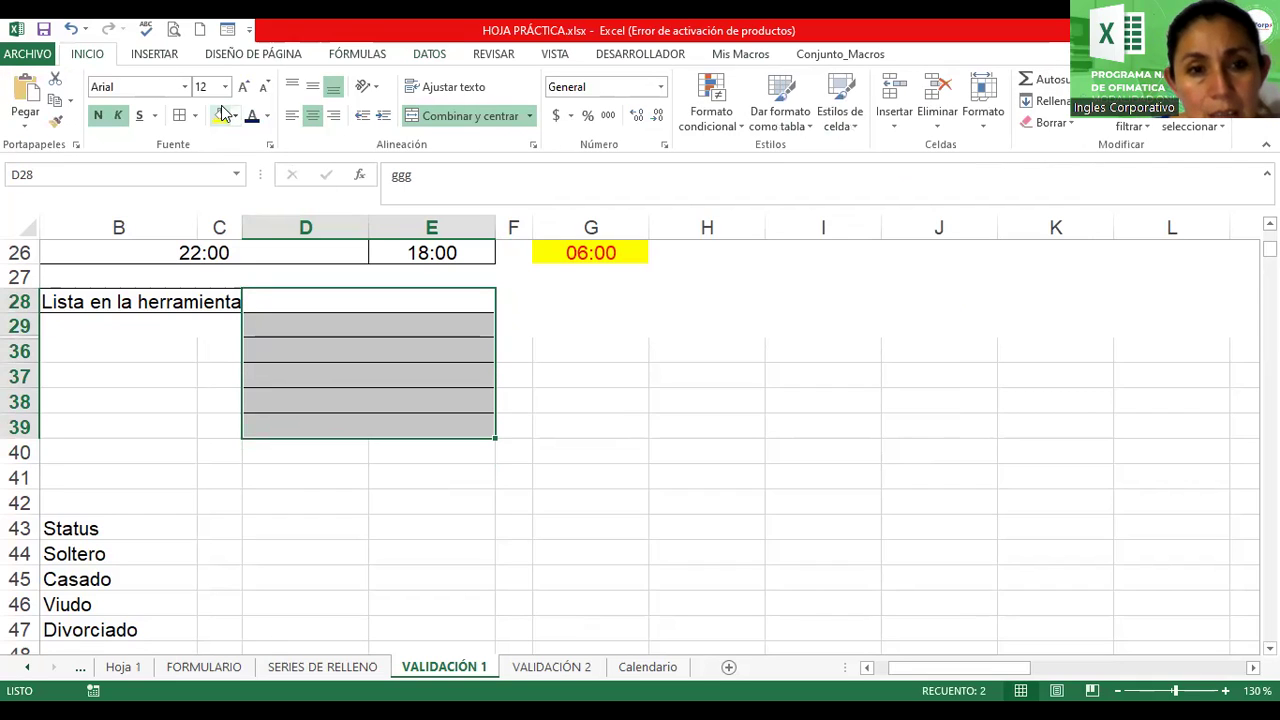
click(333, 297)
click(348, 328)
click(343, 302)
scroll(443, 422, up, 2)
scroll(443, 423, down, 2)
Unmerge the D28:E39 list cells with Combinar y centrar
scroll(400, 405, up, 1)
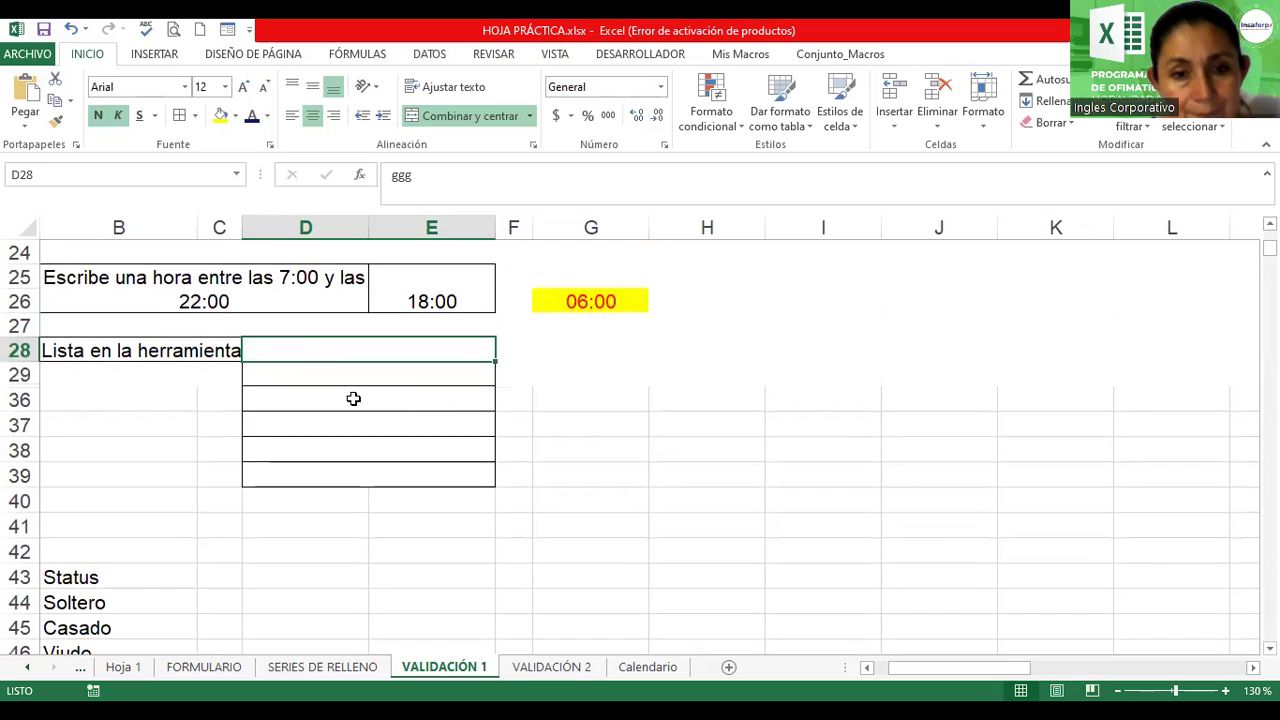
drag(303, 348, 320, 471)
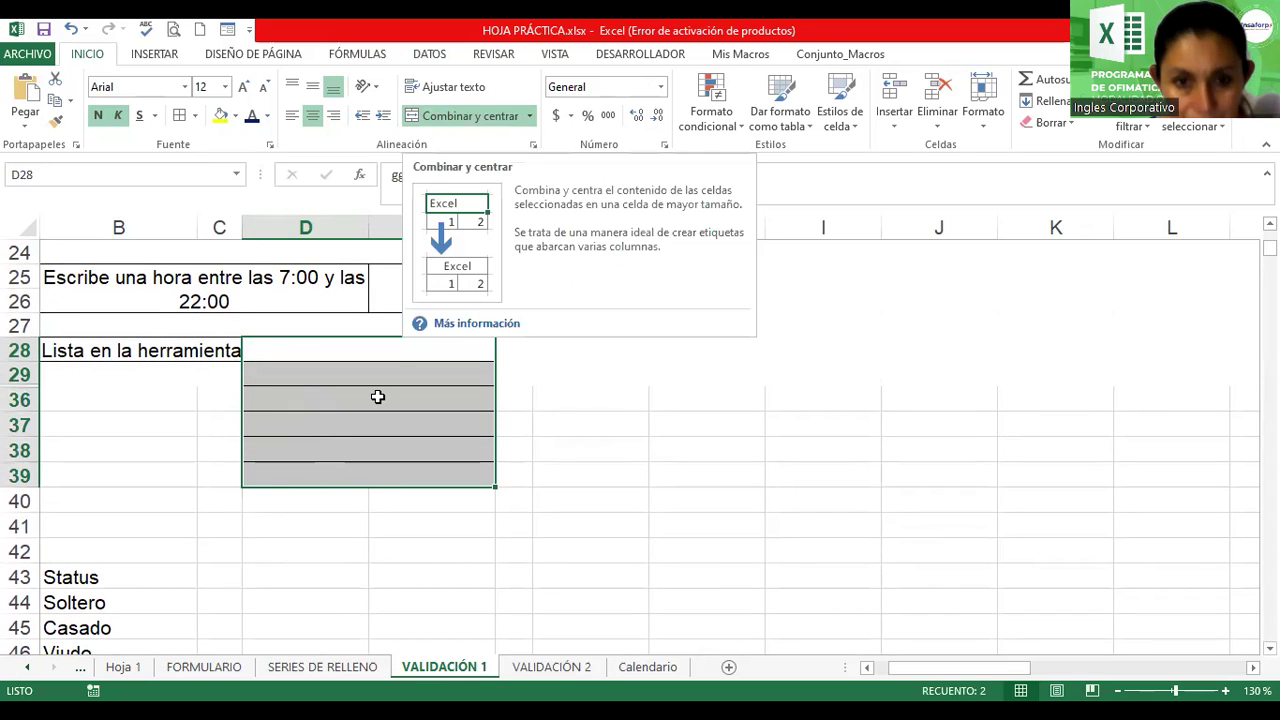
click(434, 119)
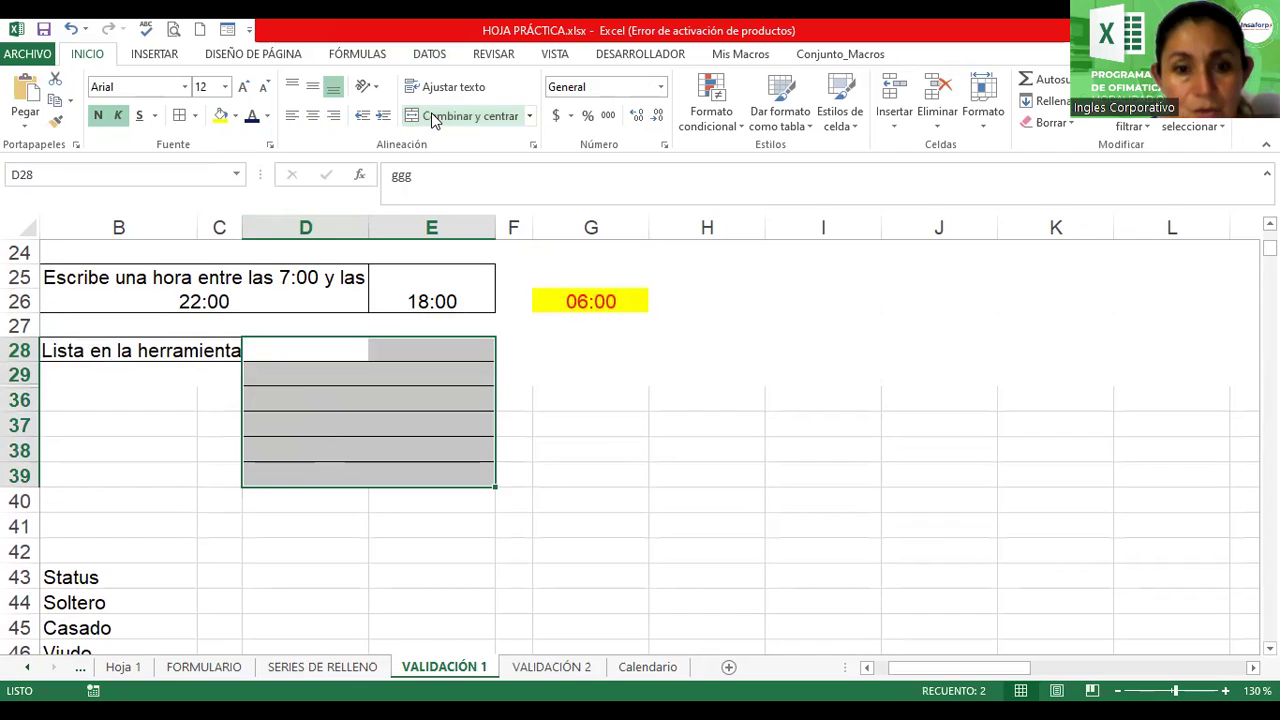
Apply borders to the cells D28:D39
click(402, 393)
click(378, 345)
click(340, 345)
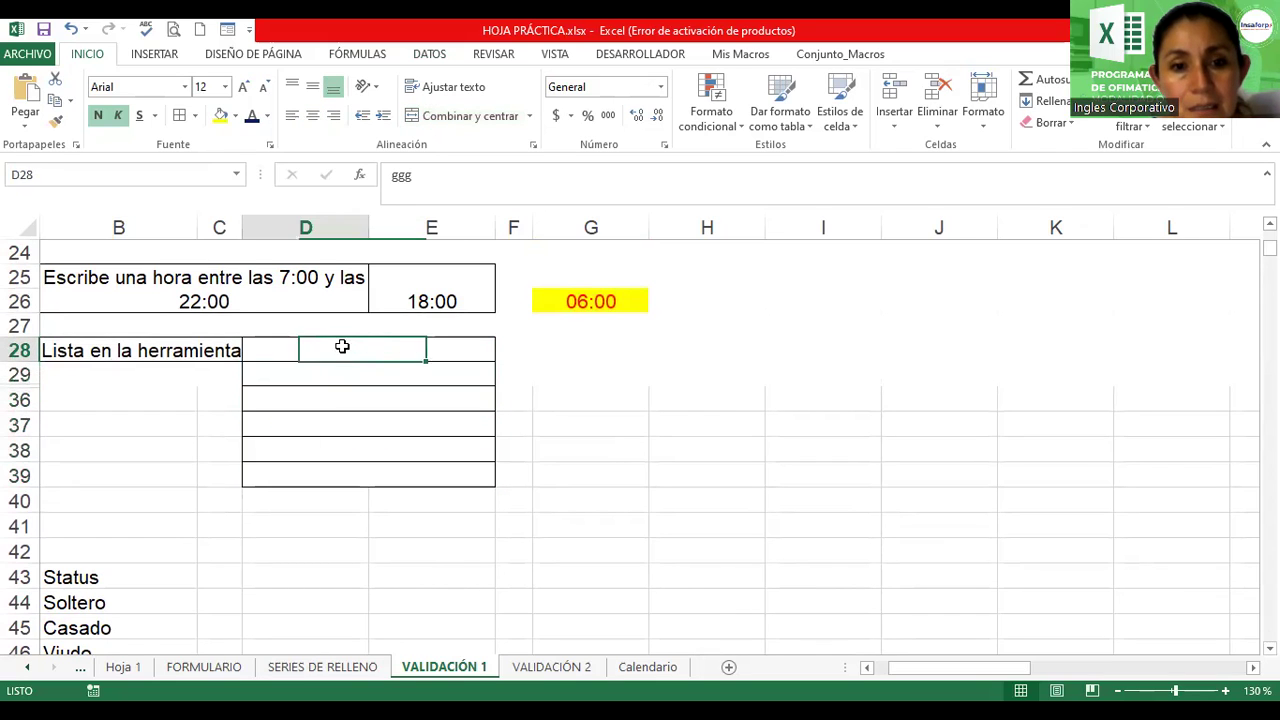
drag(295, 350, 305, 475)
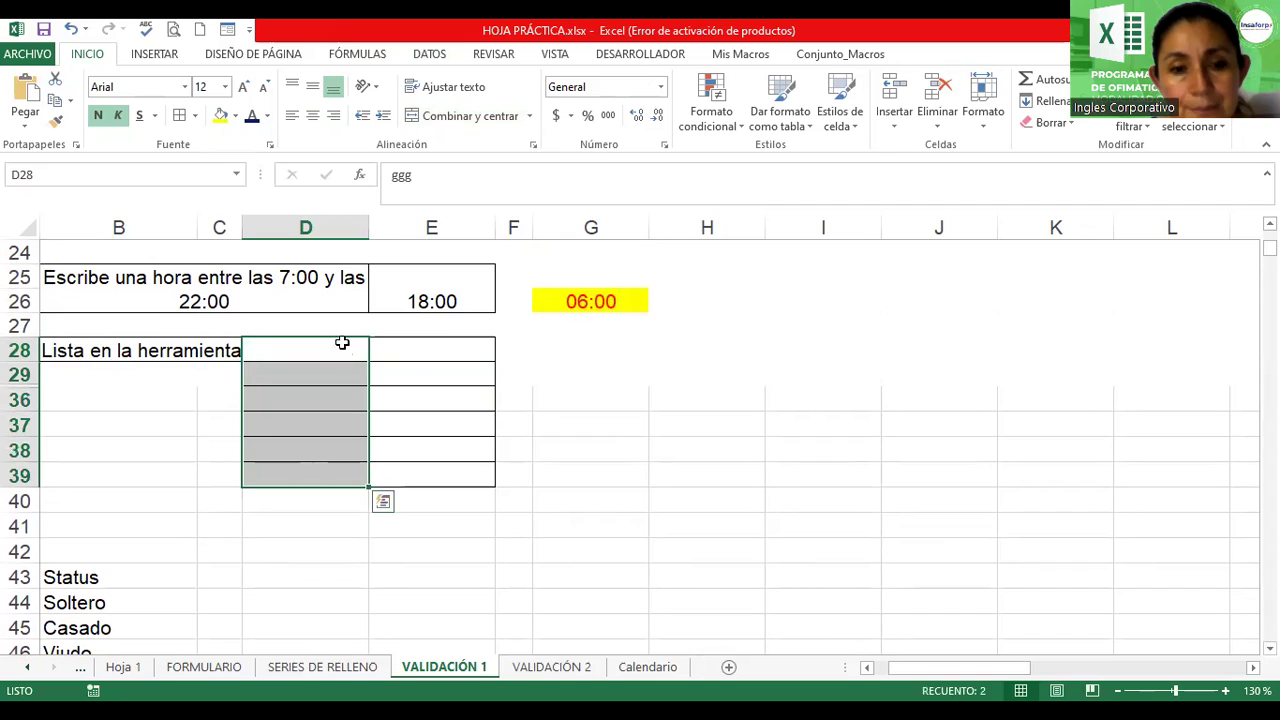
click(180, 116)
click(394, 350)
drag(301, 348, 321, 502)
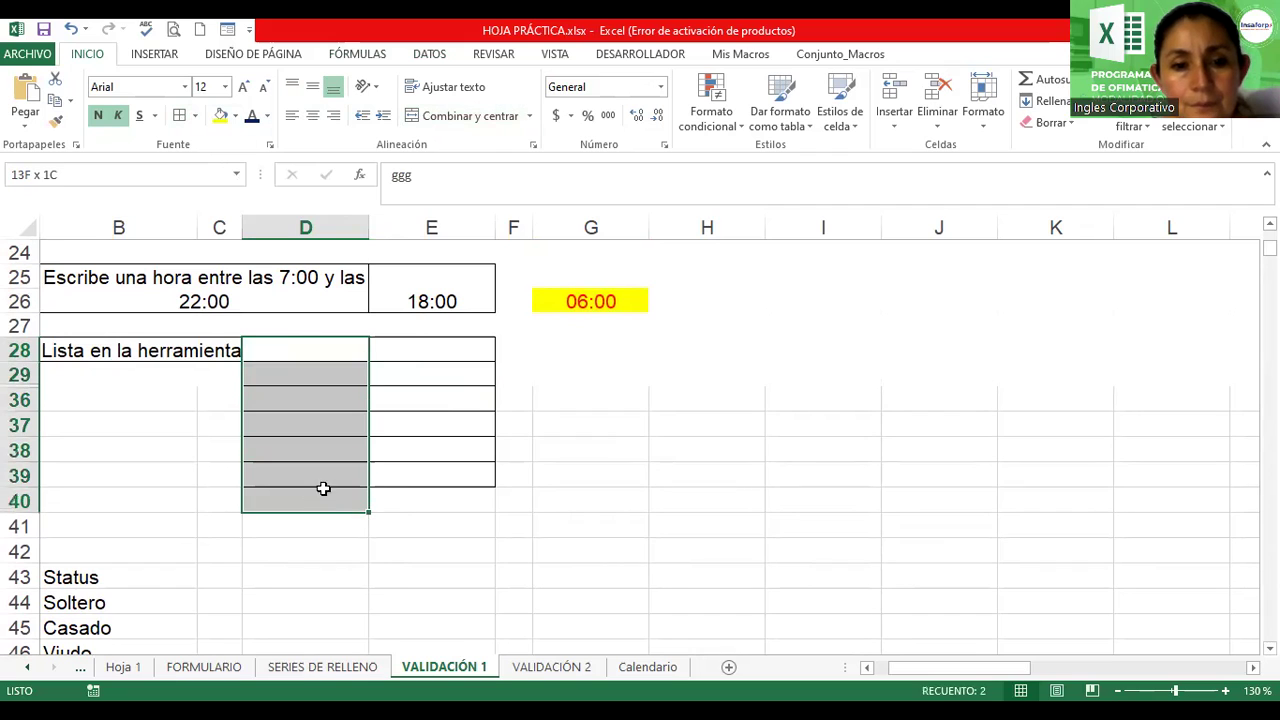
drag(321, 502, 327, 474)
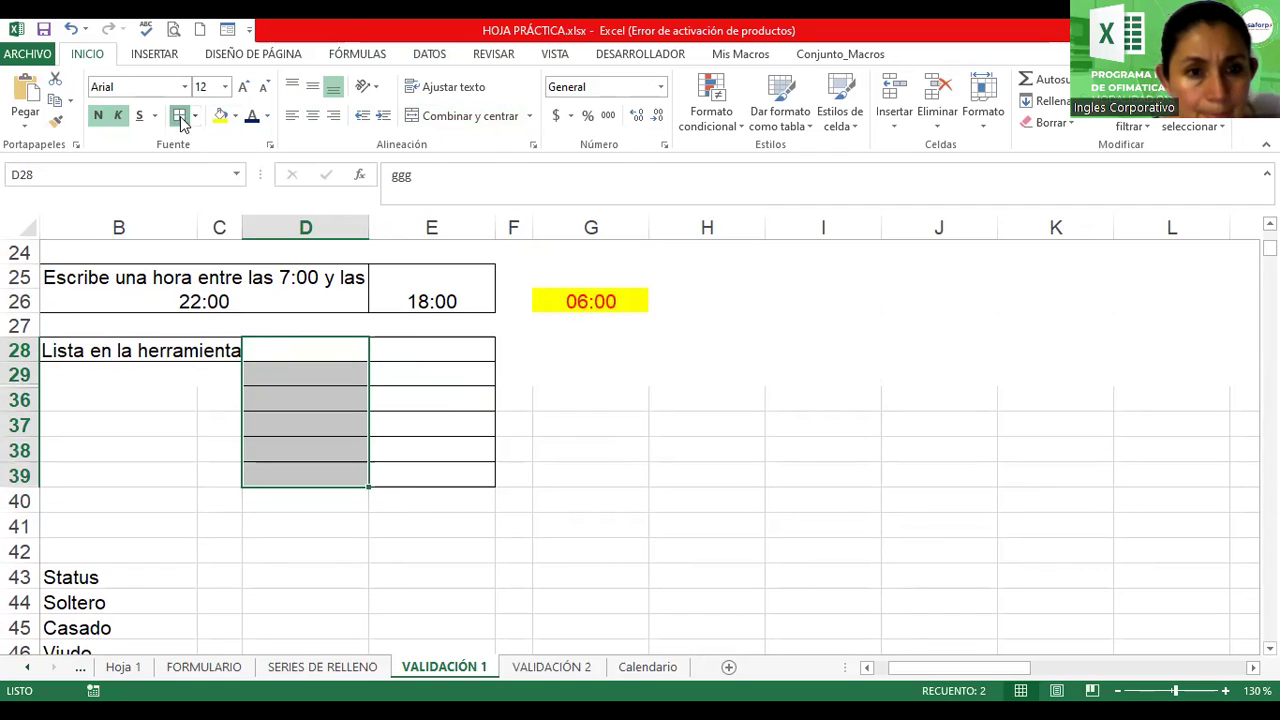
click(195, 115)
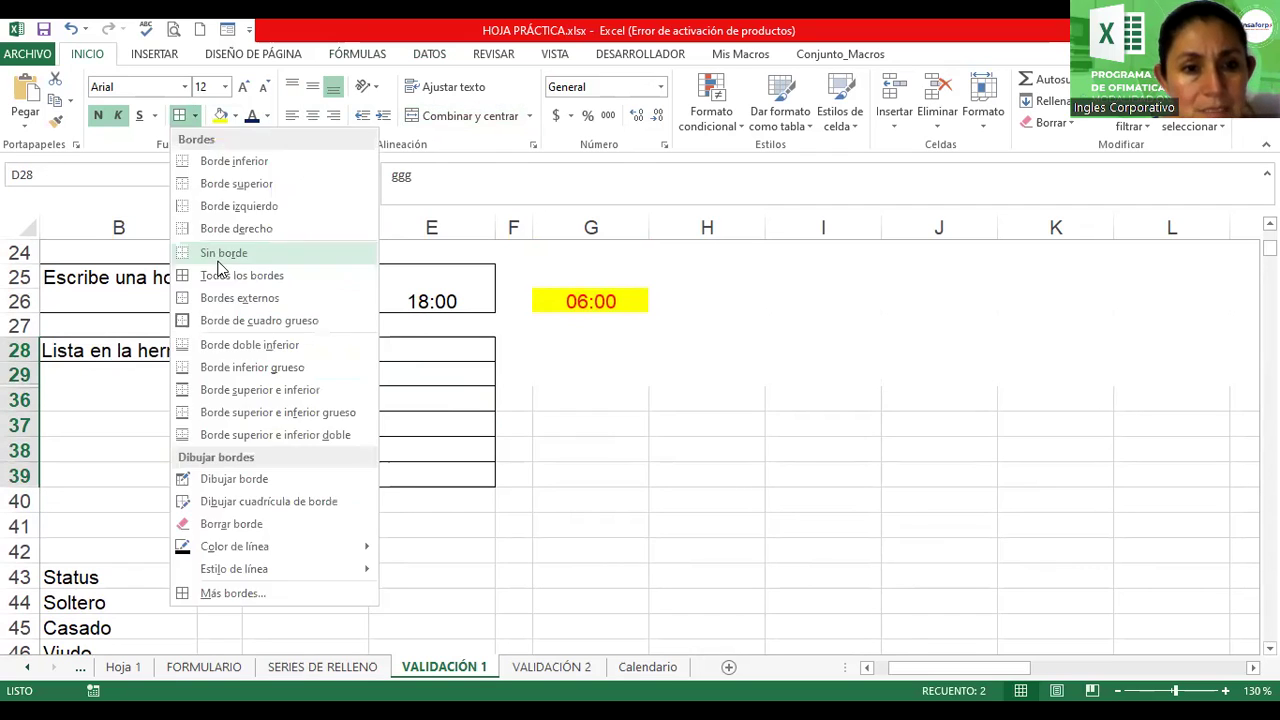
click(498, 422)
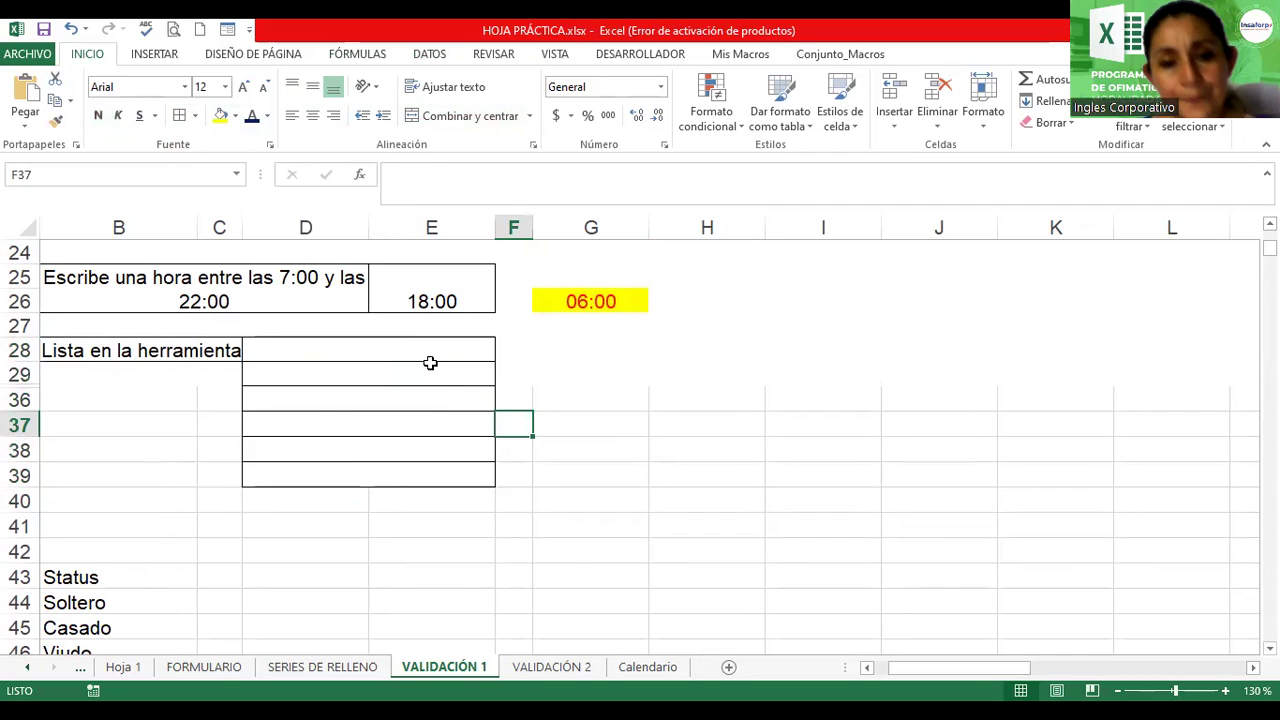
click(421, 354)
click(325, 373)
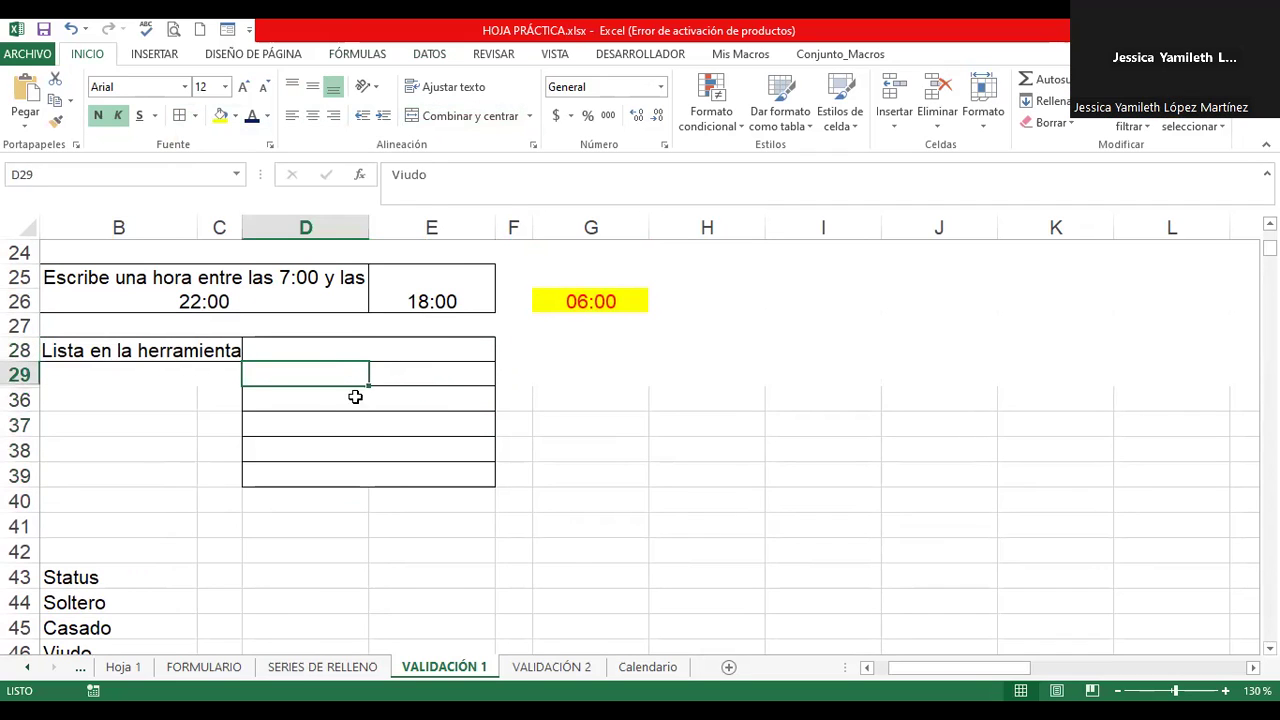
click(375, 452)
click(345, 464)
click(250, 396)
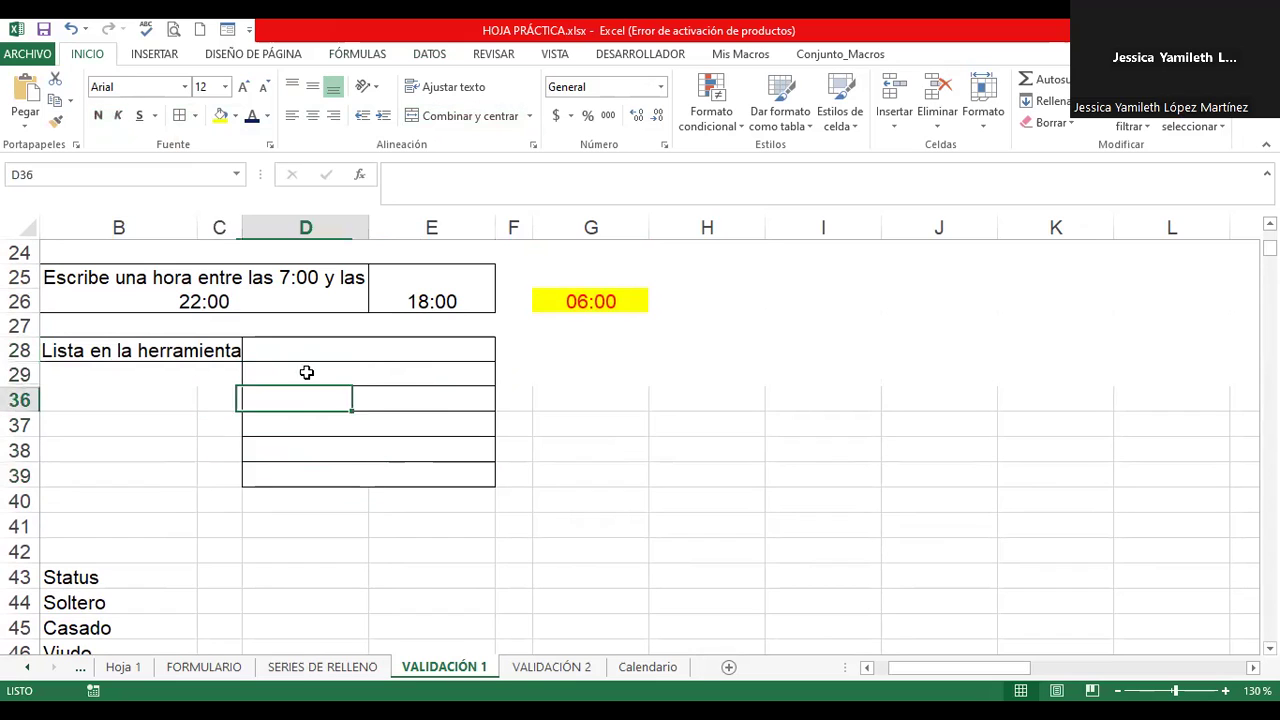
click(295, 344)
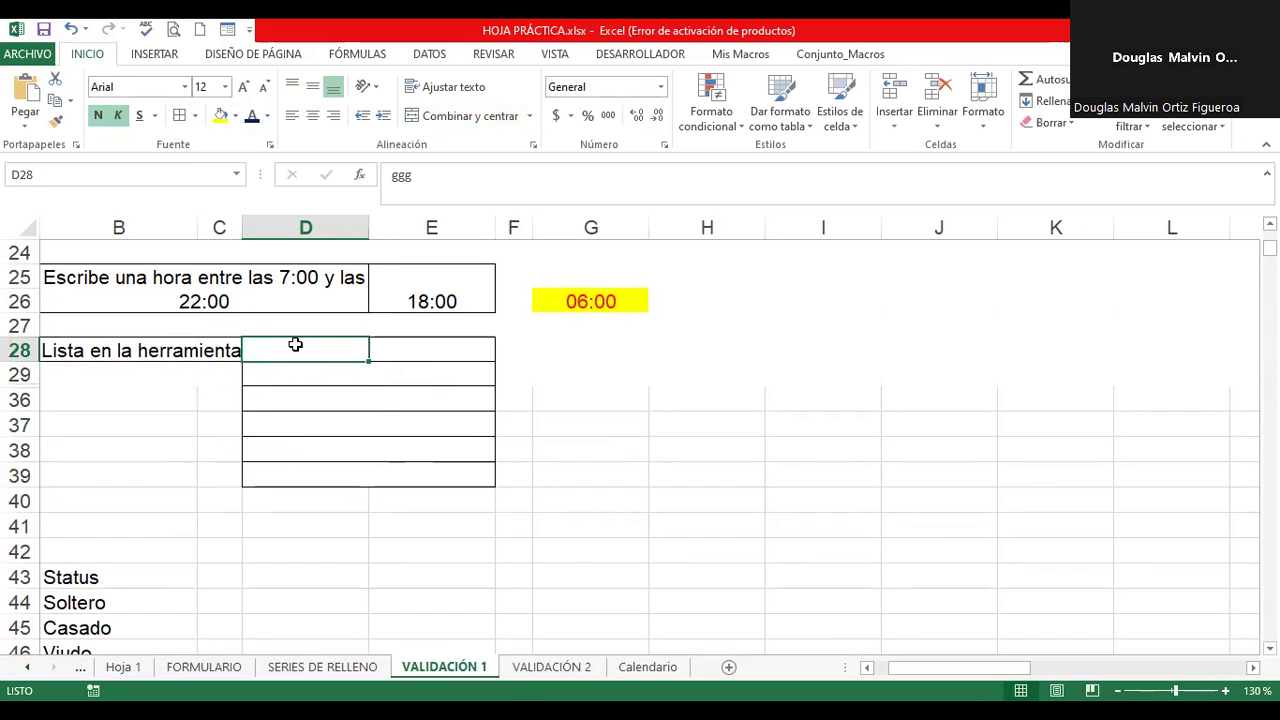
click(238, 177)
click(85, 220)
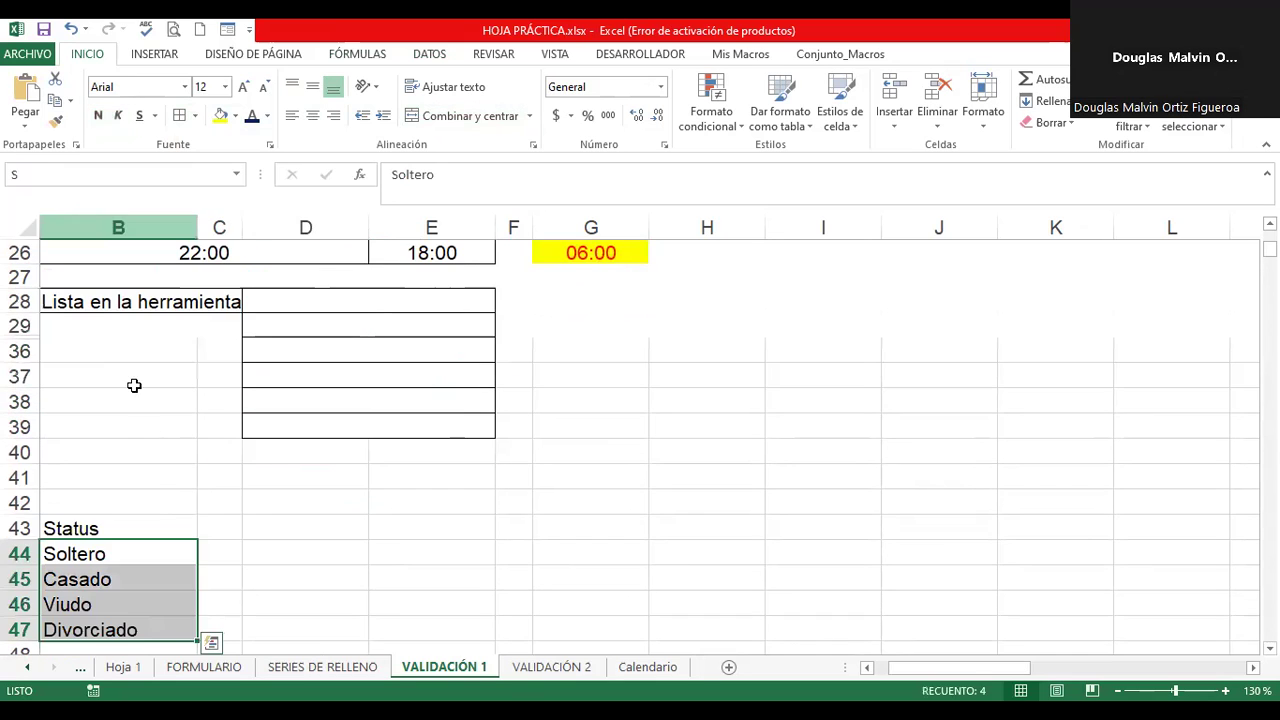
click(460, 344)
click(517, 317)
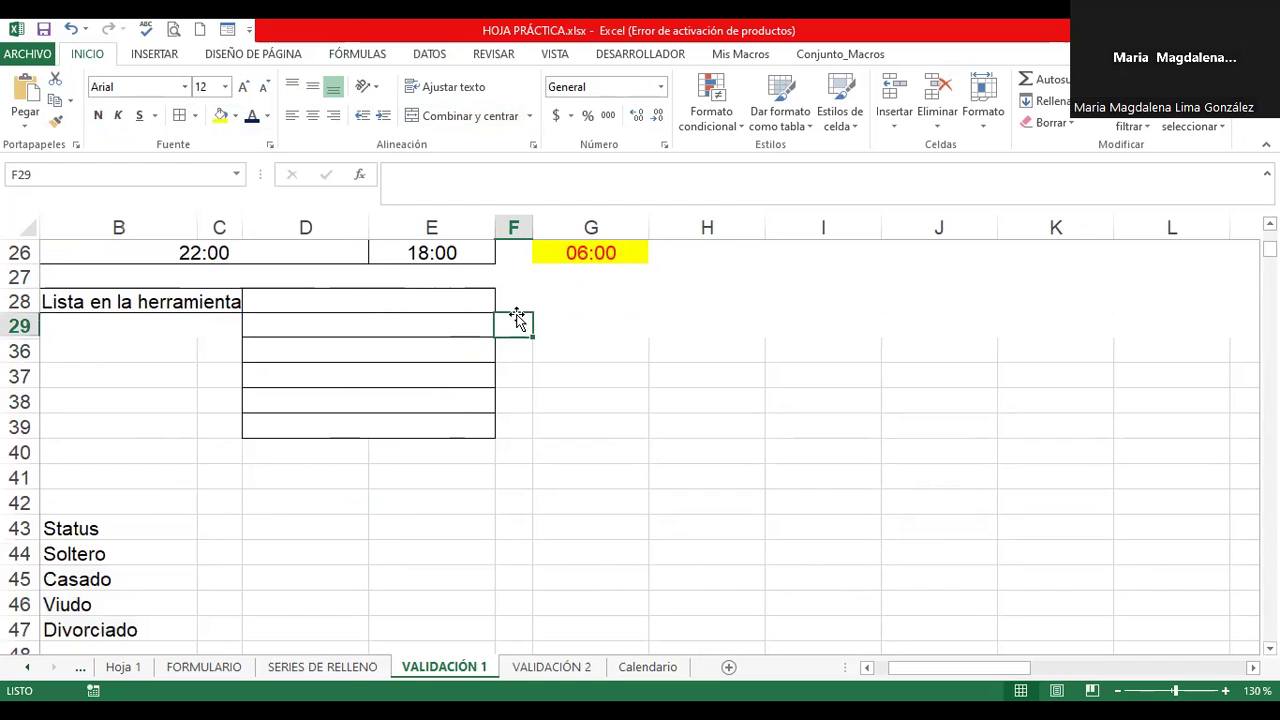
click(349, 297)
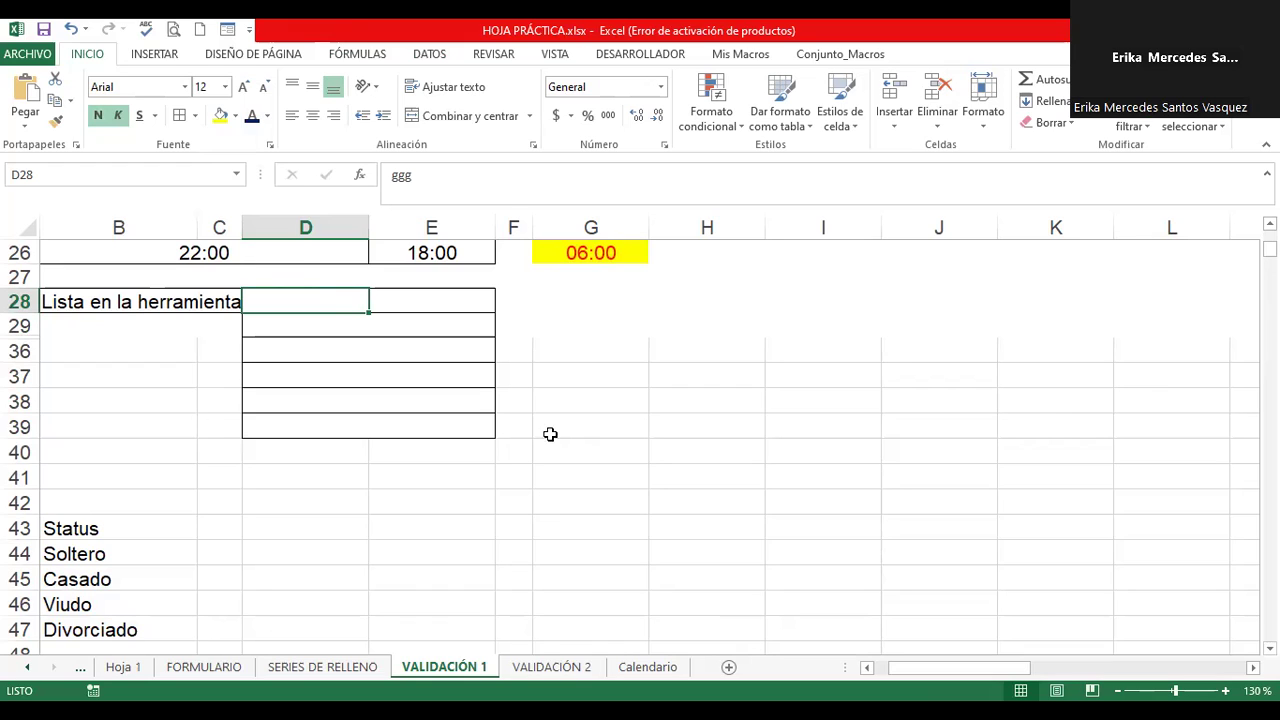
click(432, 301)
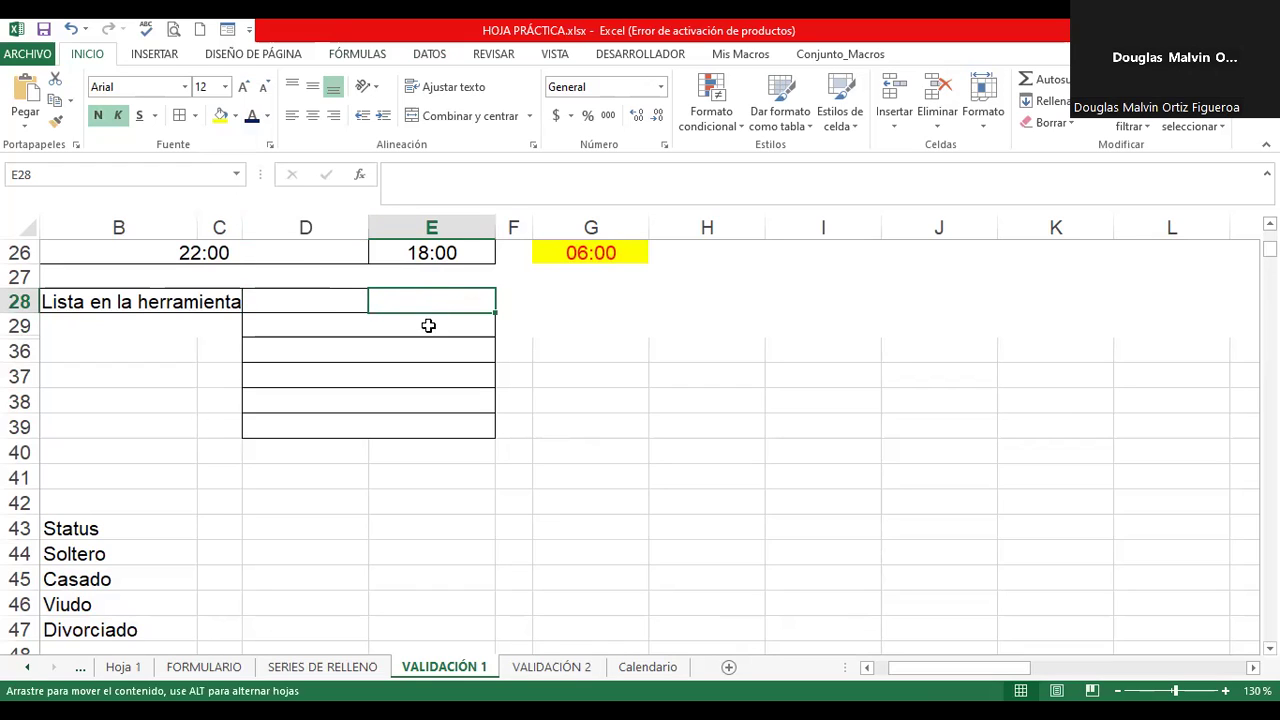
click(429, 323)
click(421, 365)
drag(342, 311, 381, 299)
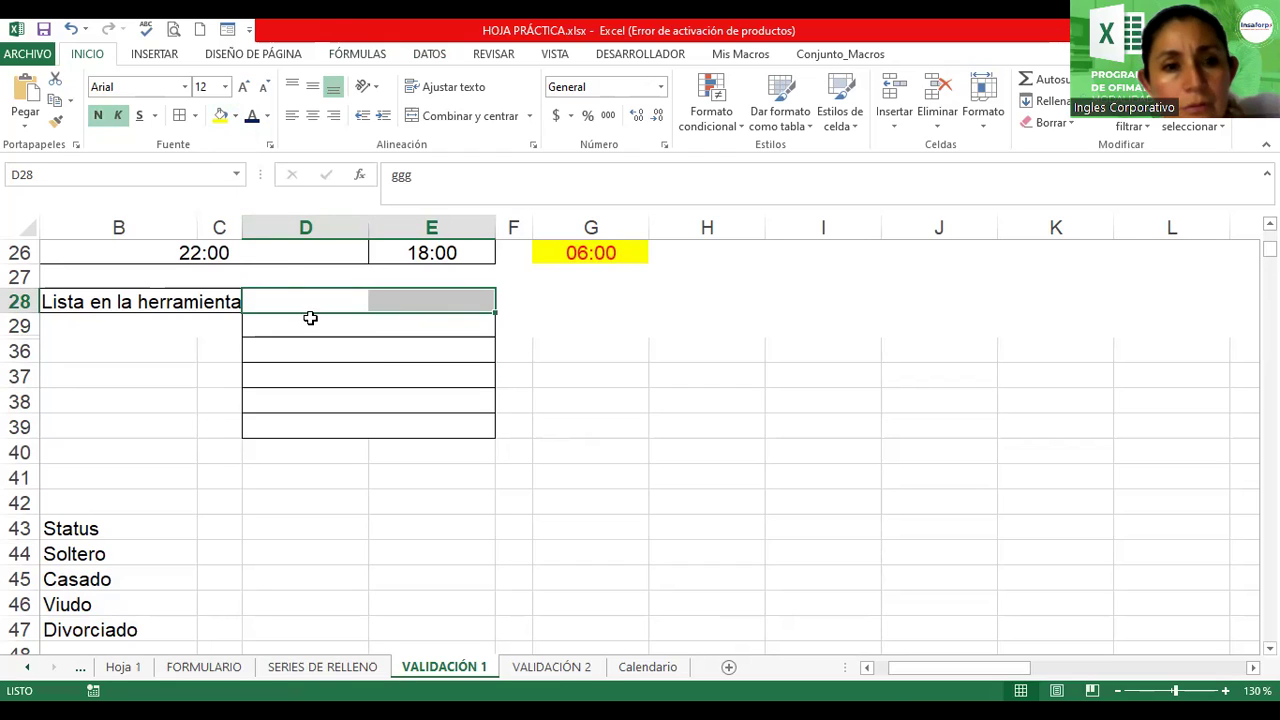
Give G28:G39 List validation with source =Status
click(338, 356)
drag(331, 297, 408, 425)
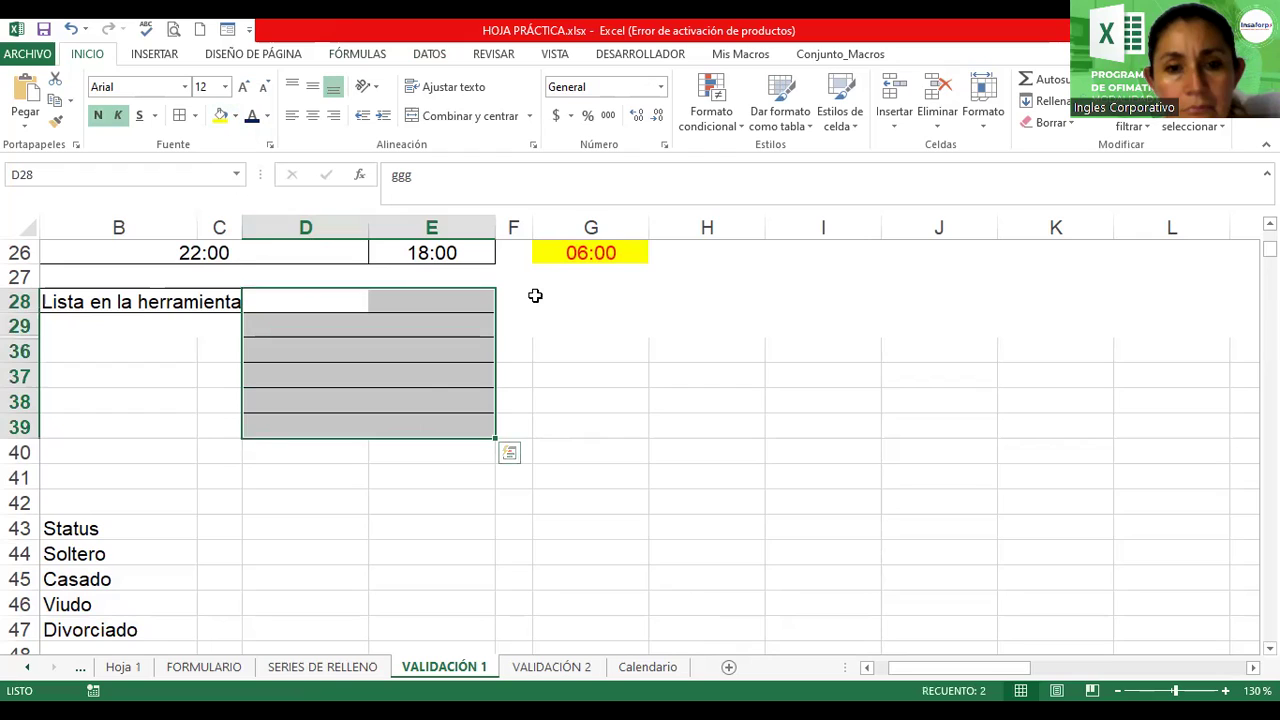
click(566, 310)
drag(580, 311, 586, 427)
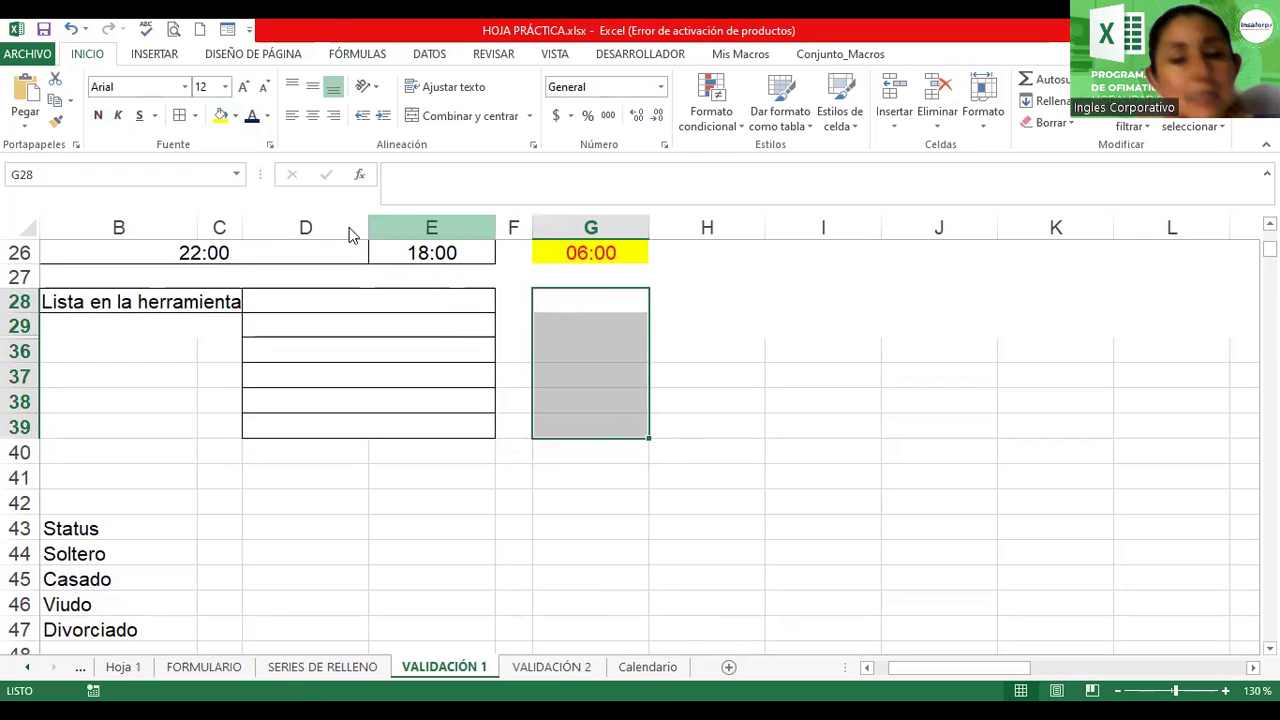
click(429, 54)
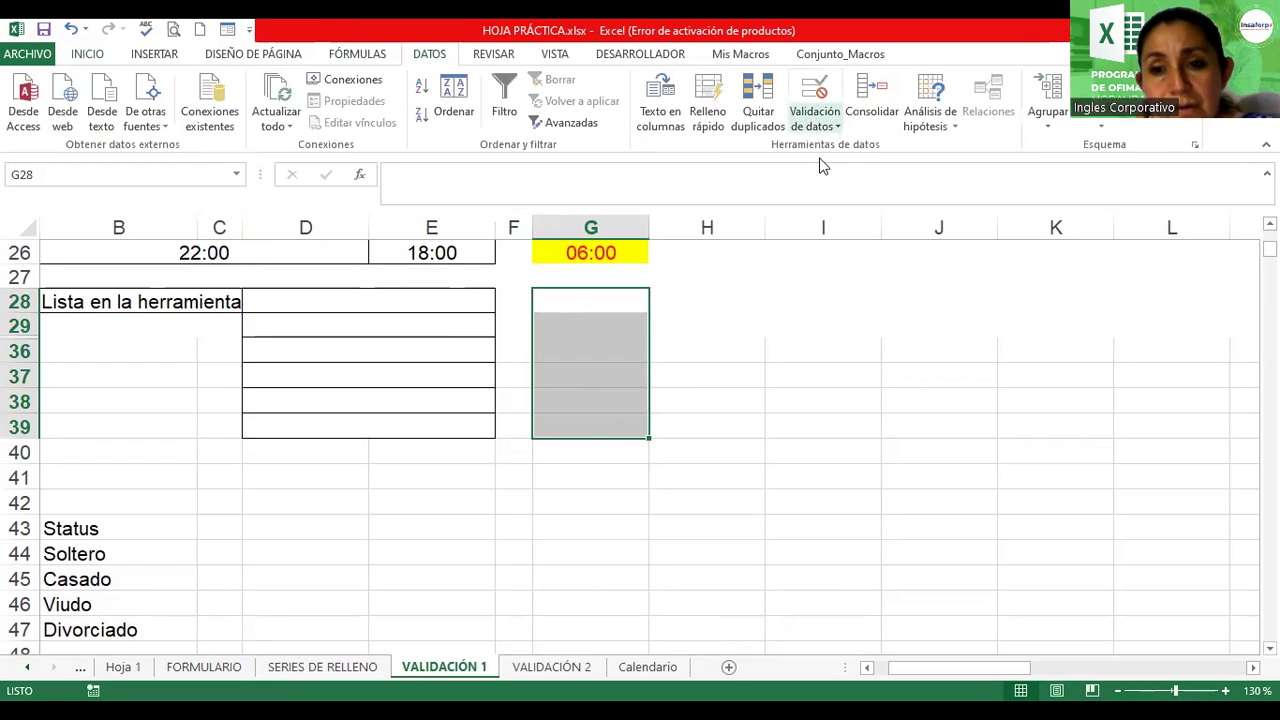
click(815, 92)
click(660, 268)
click(649, 320)
click(648, 346)
text(=)
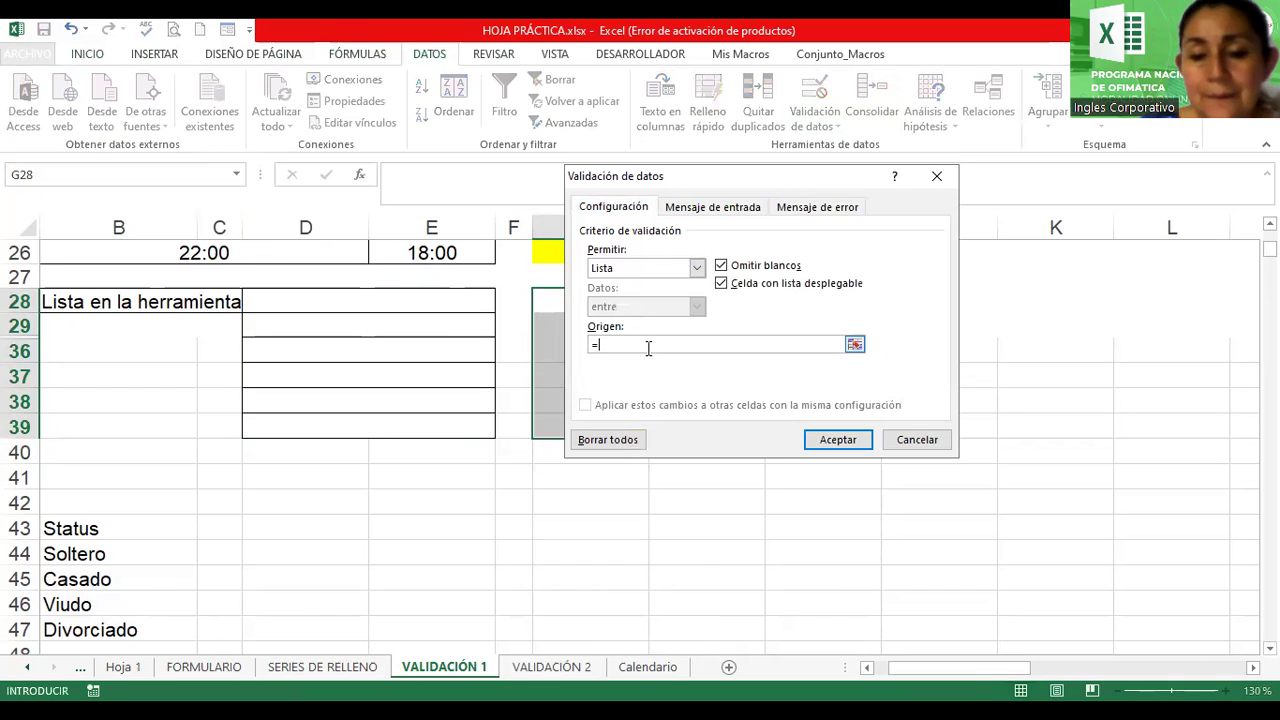
text(Status)
Add a Status input message reading 'Seleccione la información'
click(700, 206)
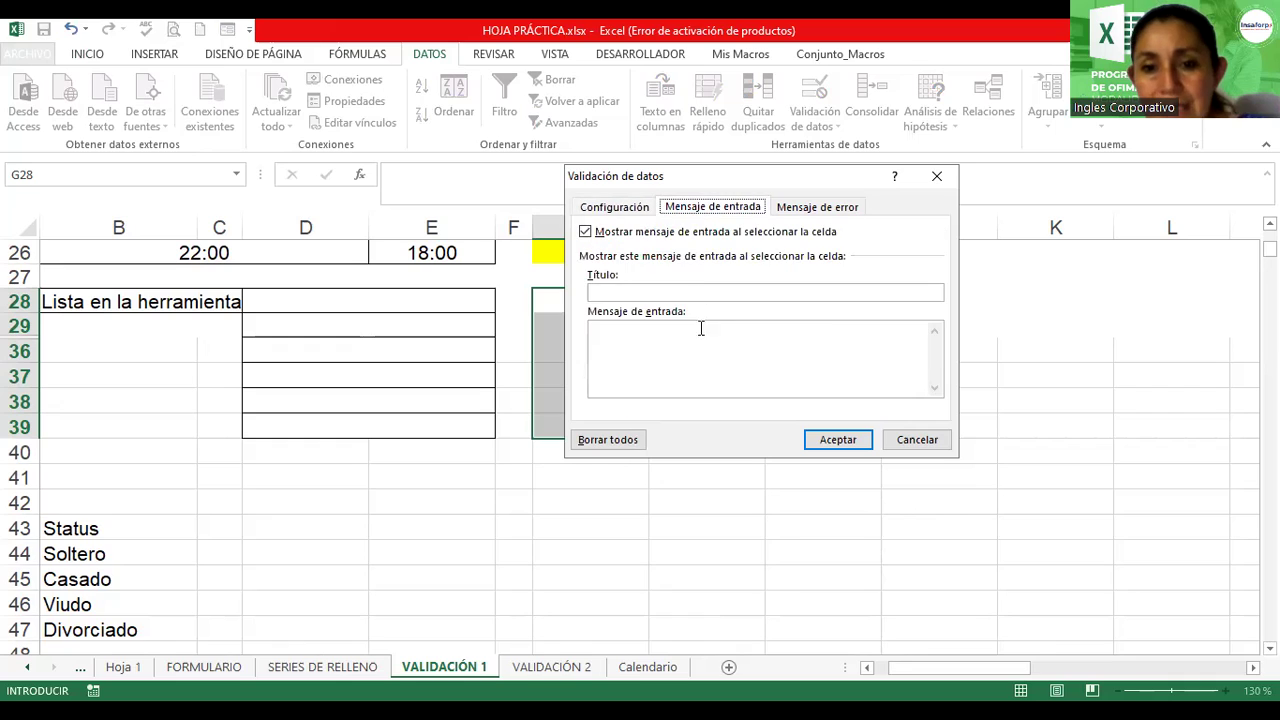
click(678, 292)
text(Status)
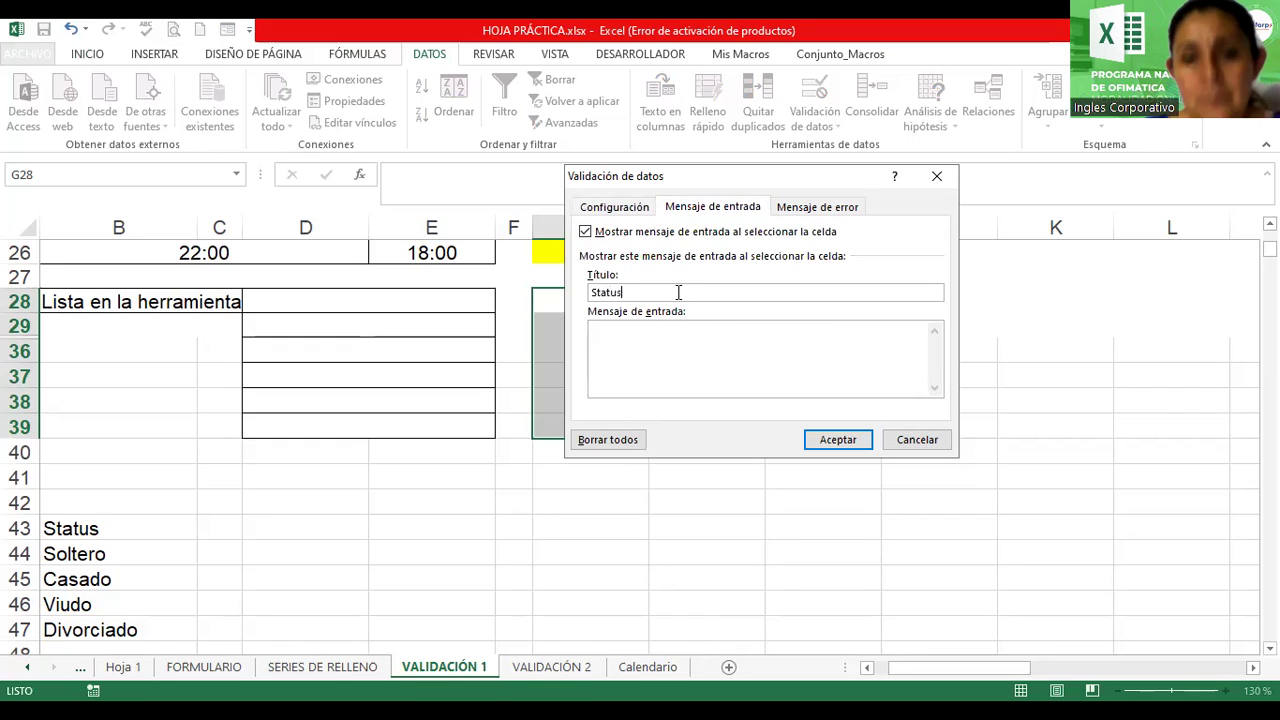
click(689, 343)
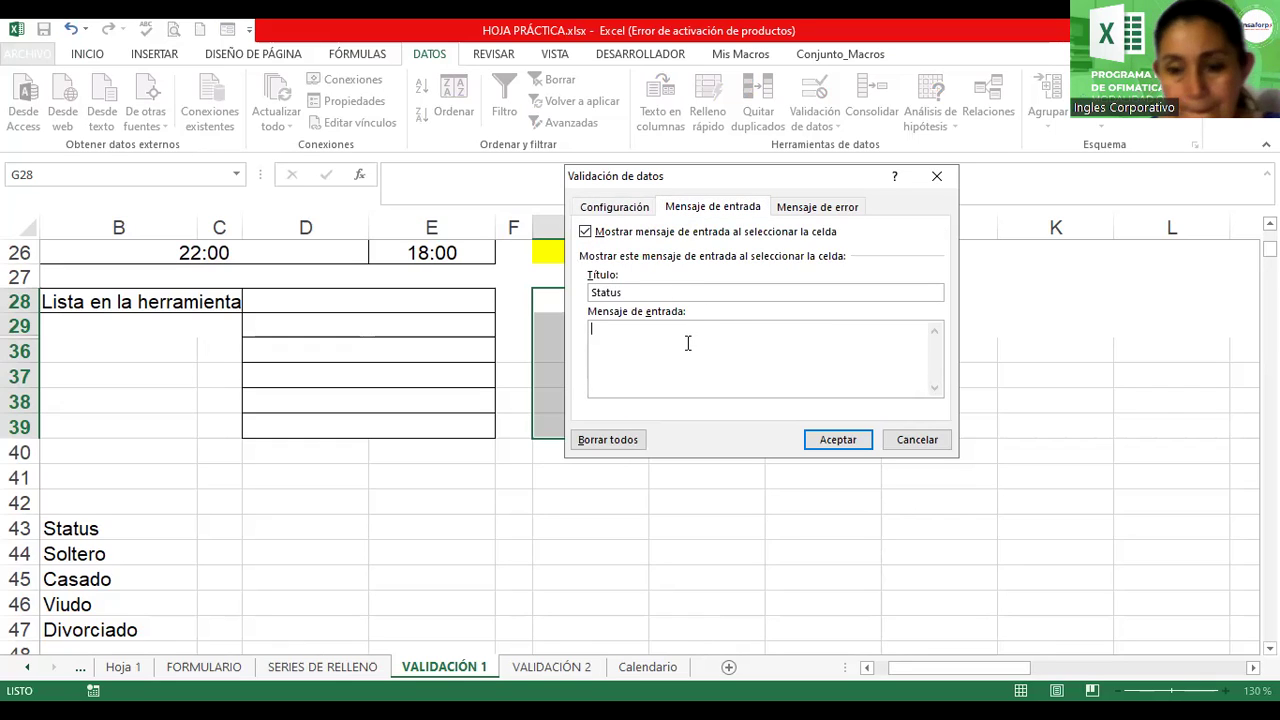
text(Seleccione la información)
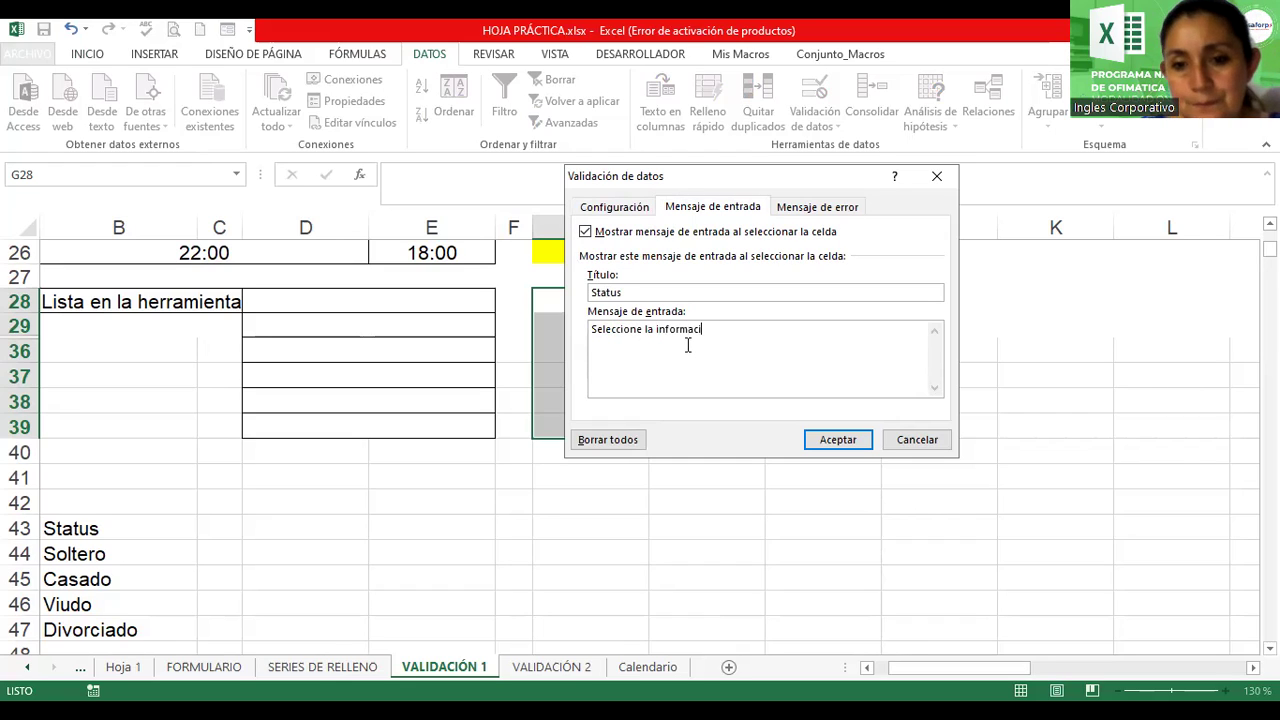
Set the error alert title to 'Dato inválido' and apply the validation
click(806, 207)
click(813, 290)
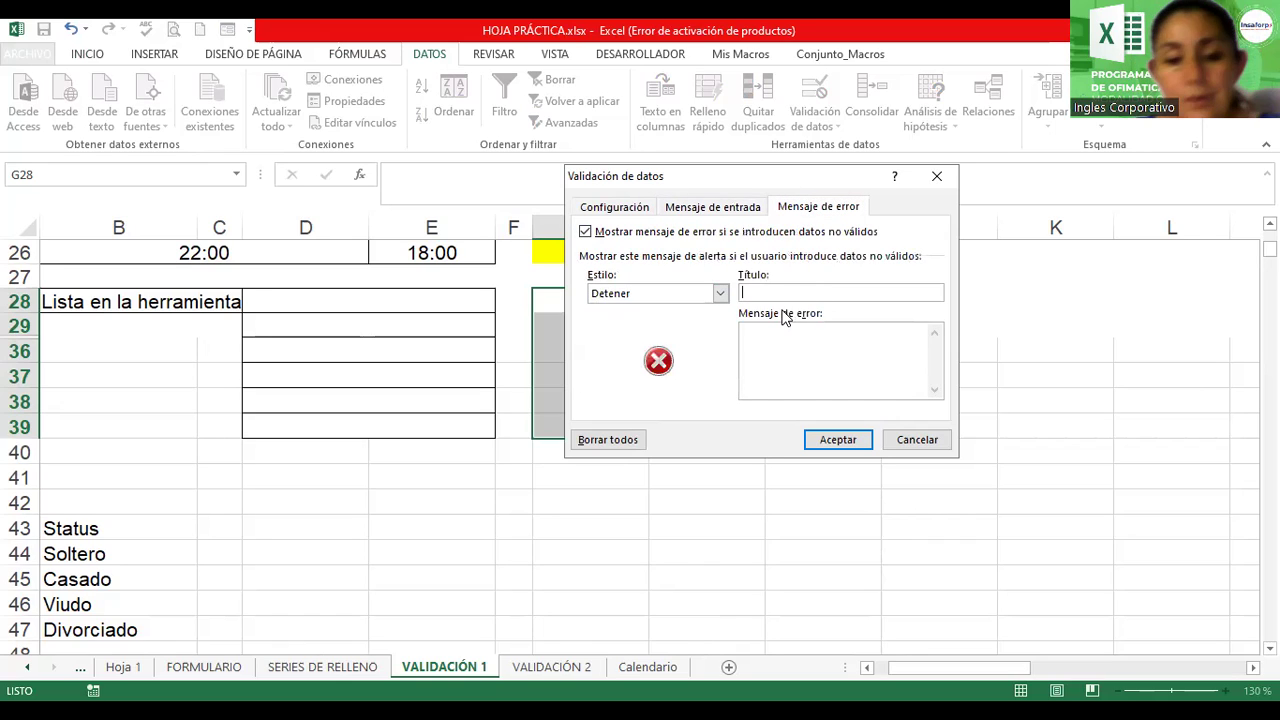
text(Ero)
key(BackSpace)
text(ro)
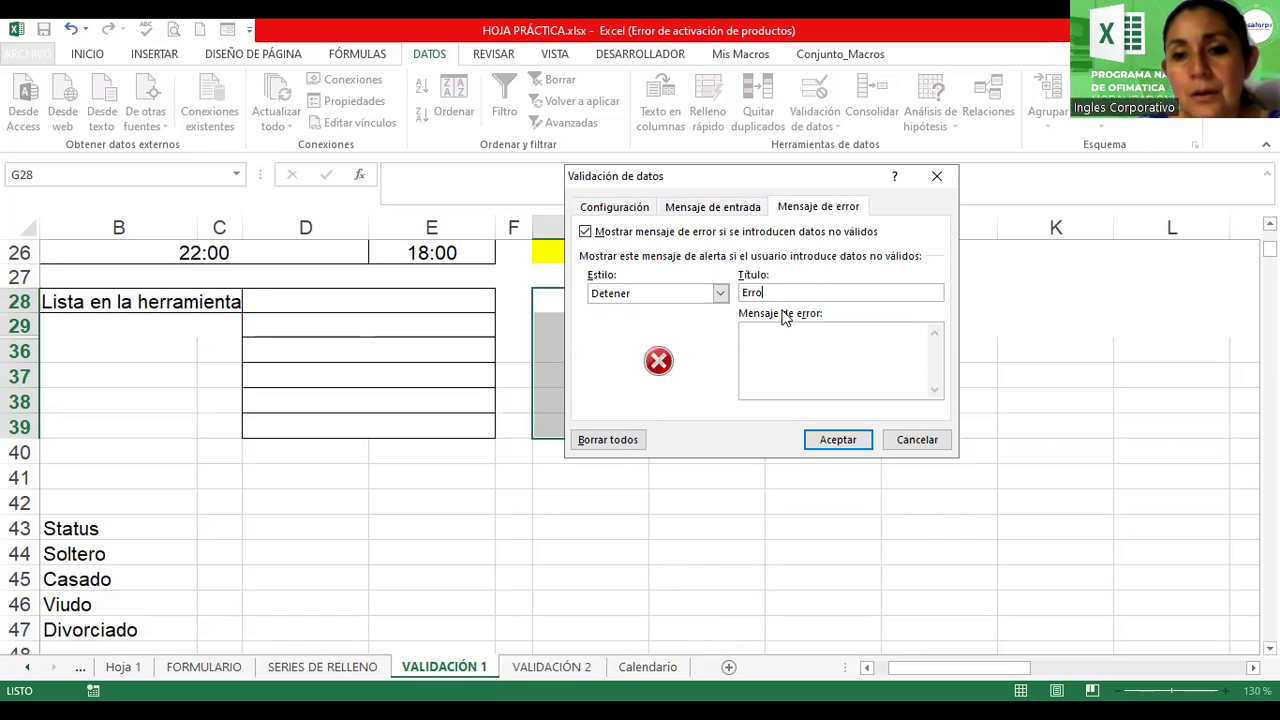
text(Dato inválido)
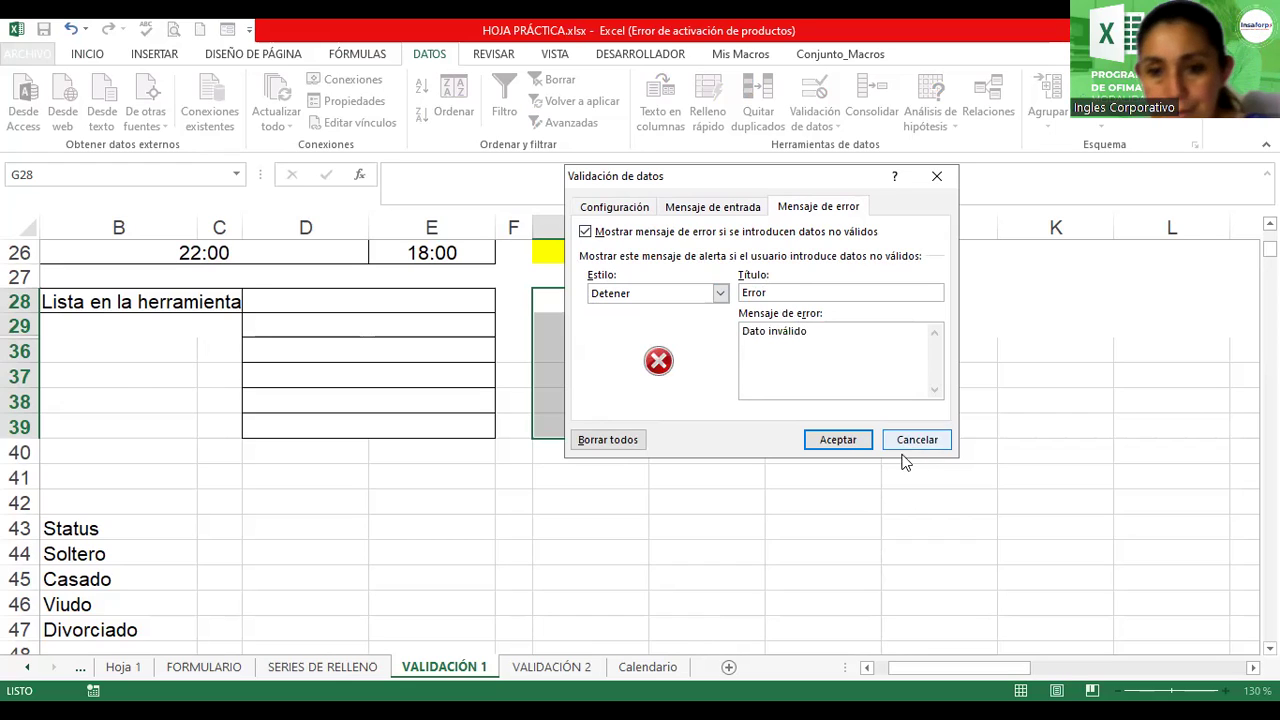
click(838, 446)
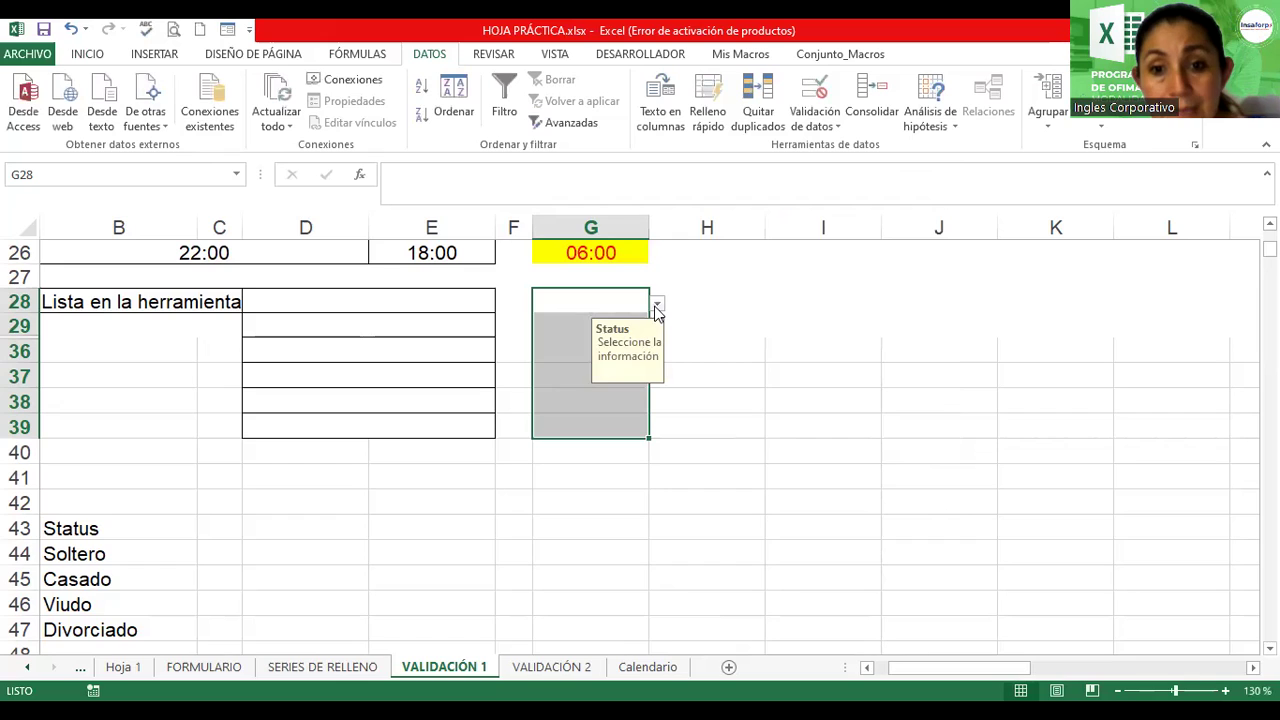
Choose Casado from the Status dropdown in G28
click(656, 303)
click(530, 346)
click(572, 335)
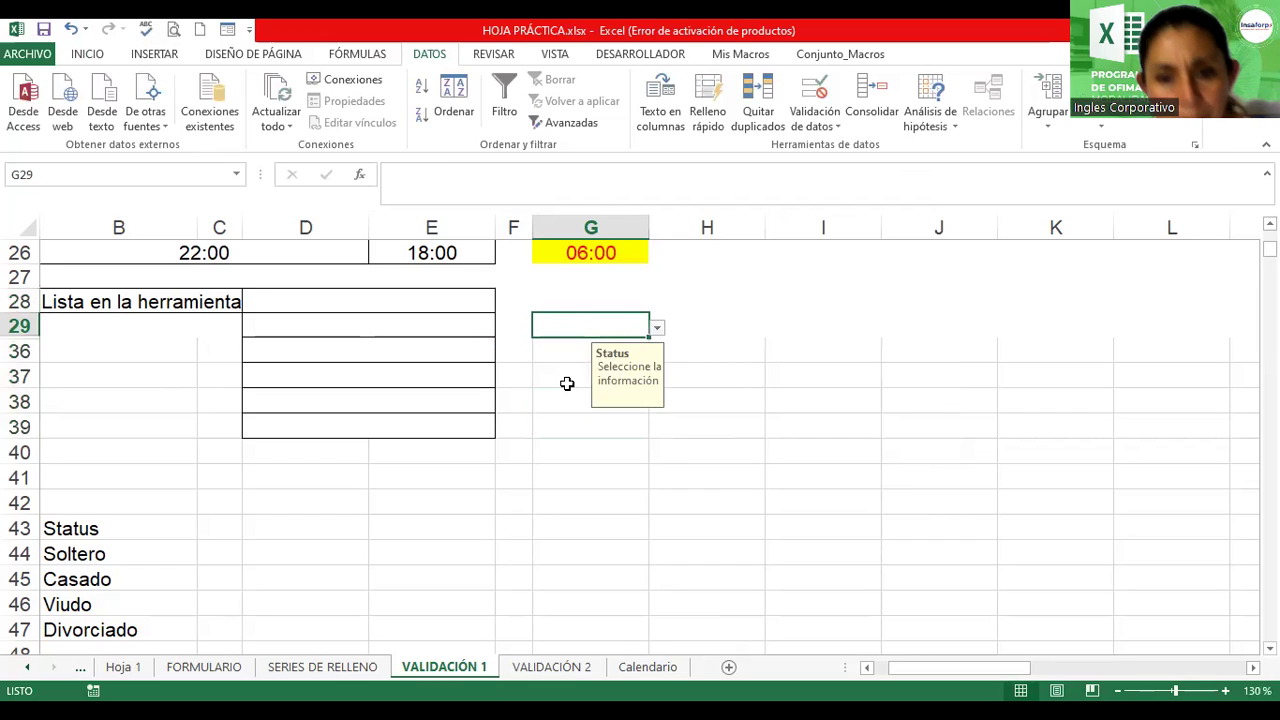
Format G28:G39 with yellow fill, a new font colour, bold and centred text
drag(572, 297, 572, 425)
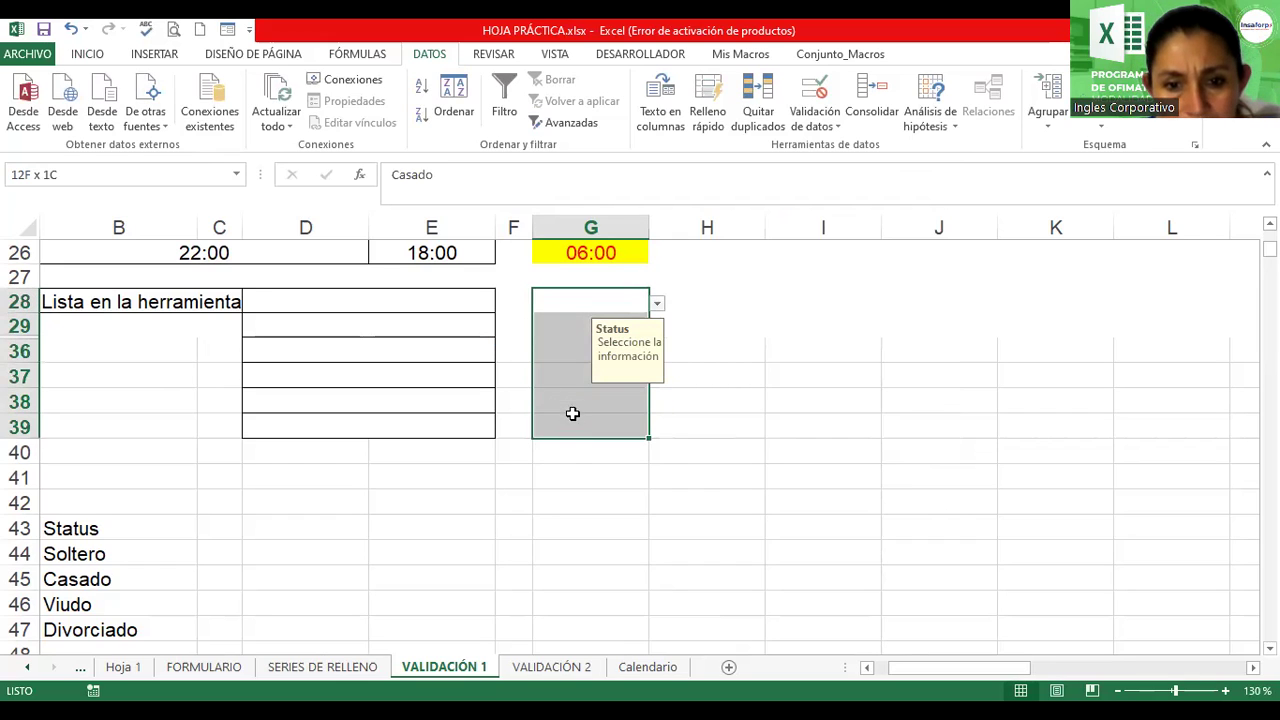
click(84, 53)
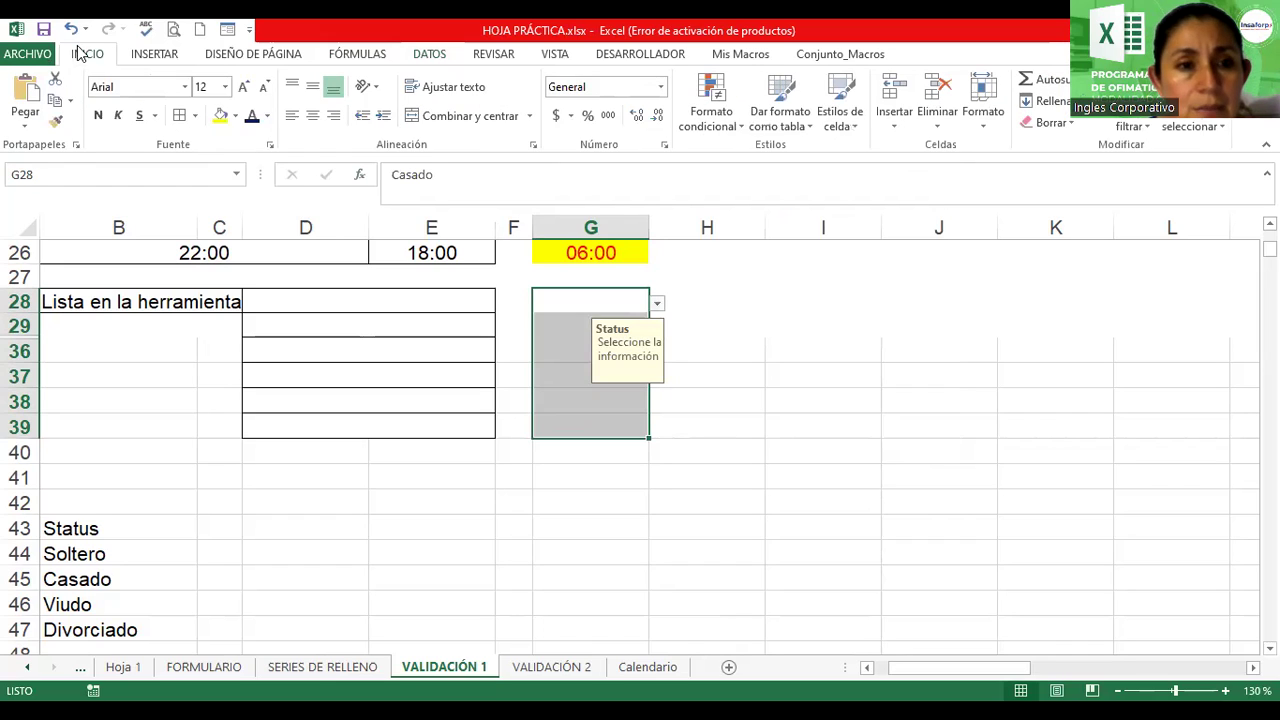
click(221, 116)
click(251, 116)
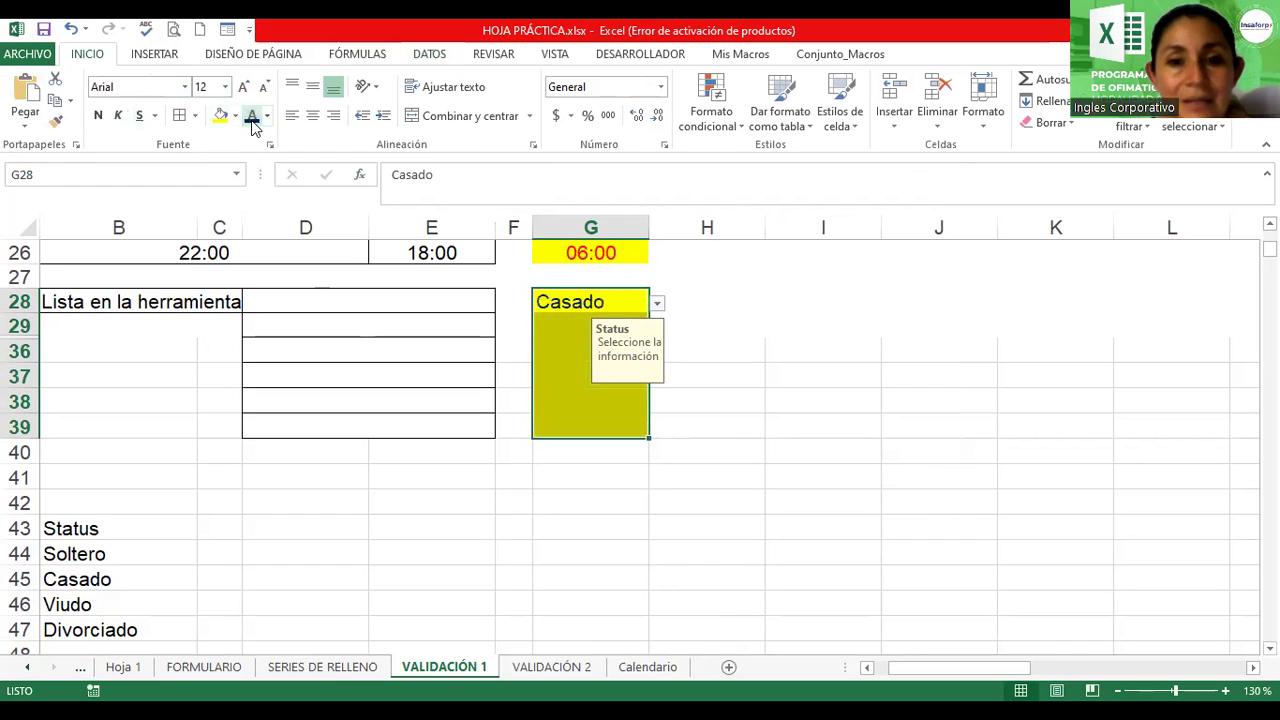
click(98, 115)
click(313, 115)
click(568, 348)
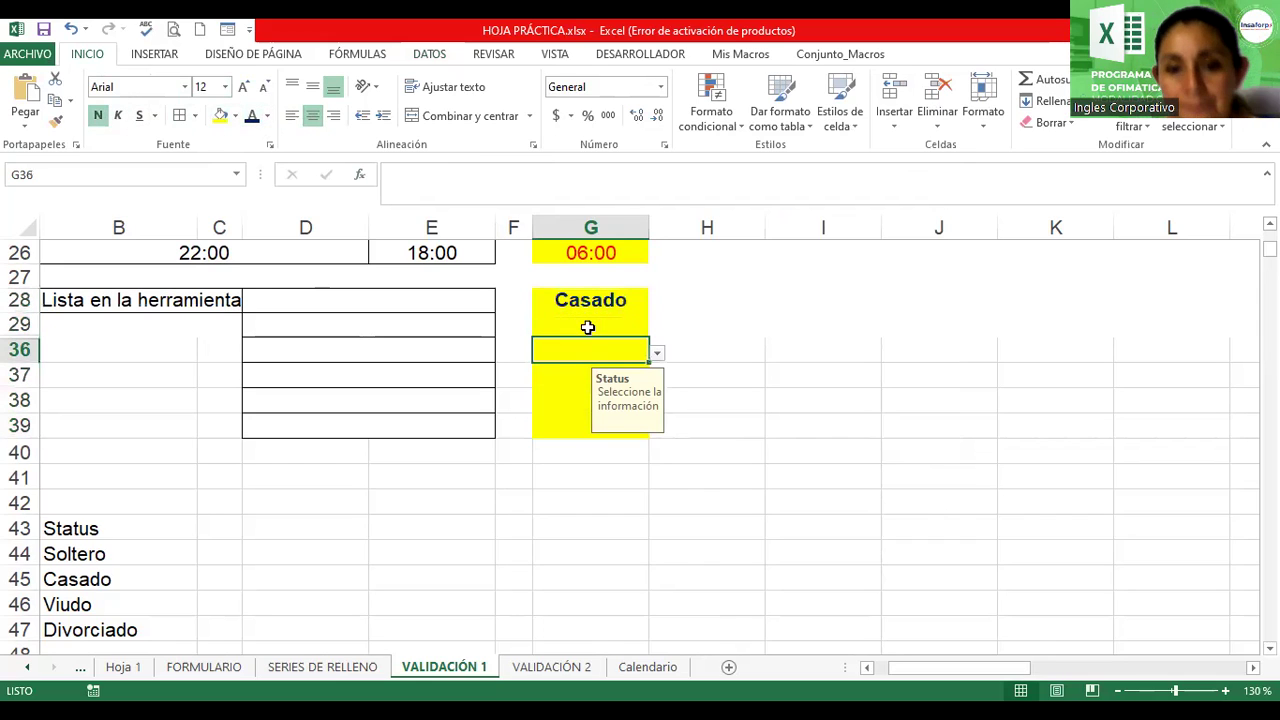
Pick Divorciado for G29, Soltero for G36 and Viudo for G37 from the Status dropdown
click(593, 308)
click(600, 323)
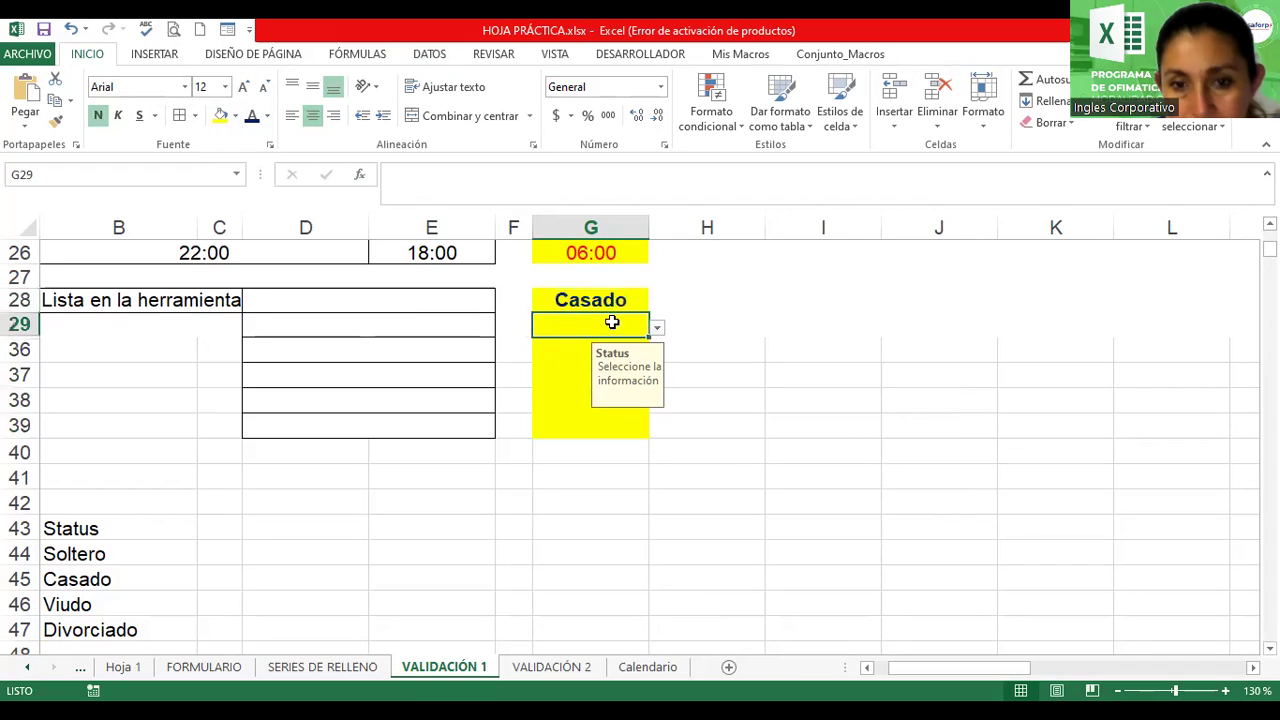
click(657, 328)
click(566, 389)
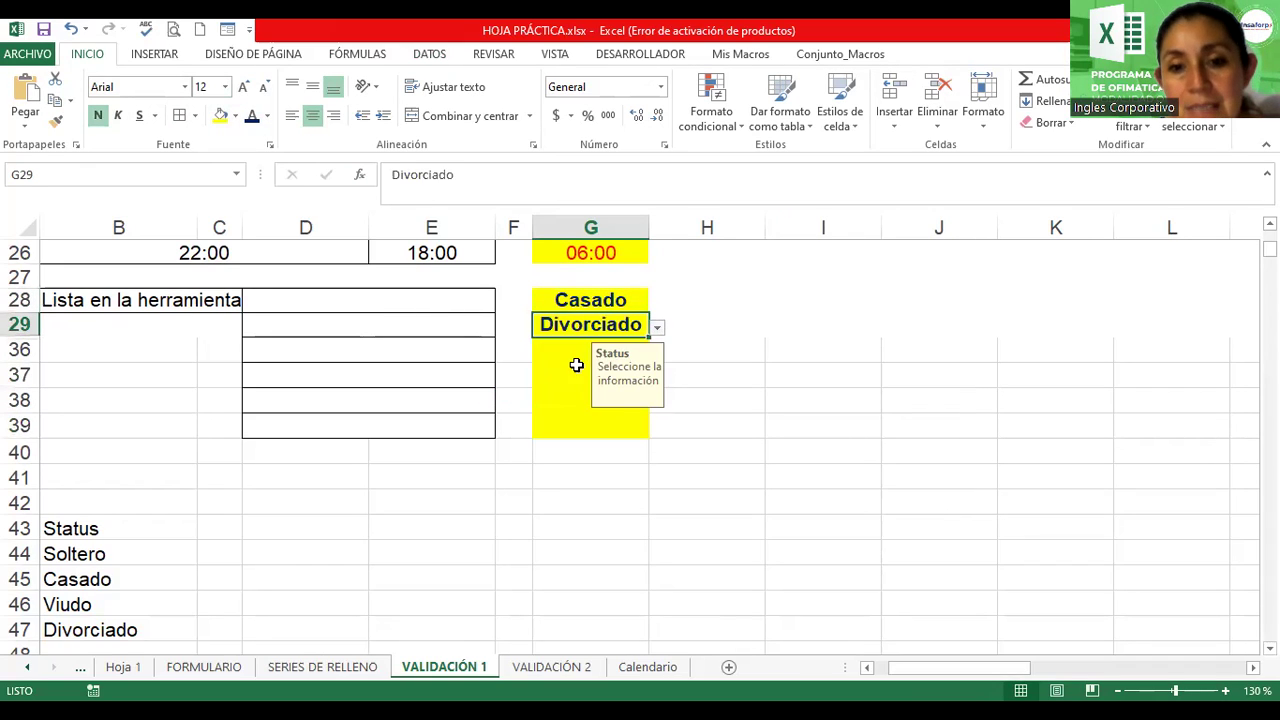
click(578, 350)
click(657, 353)
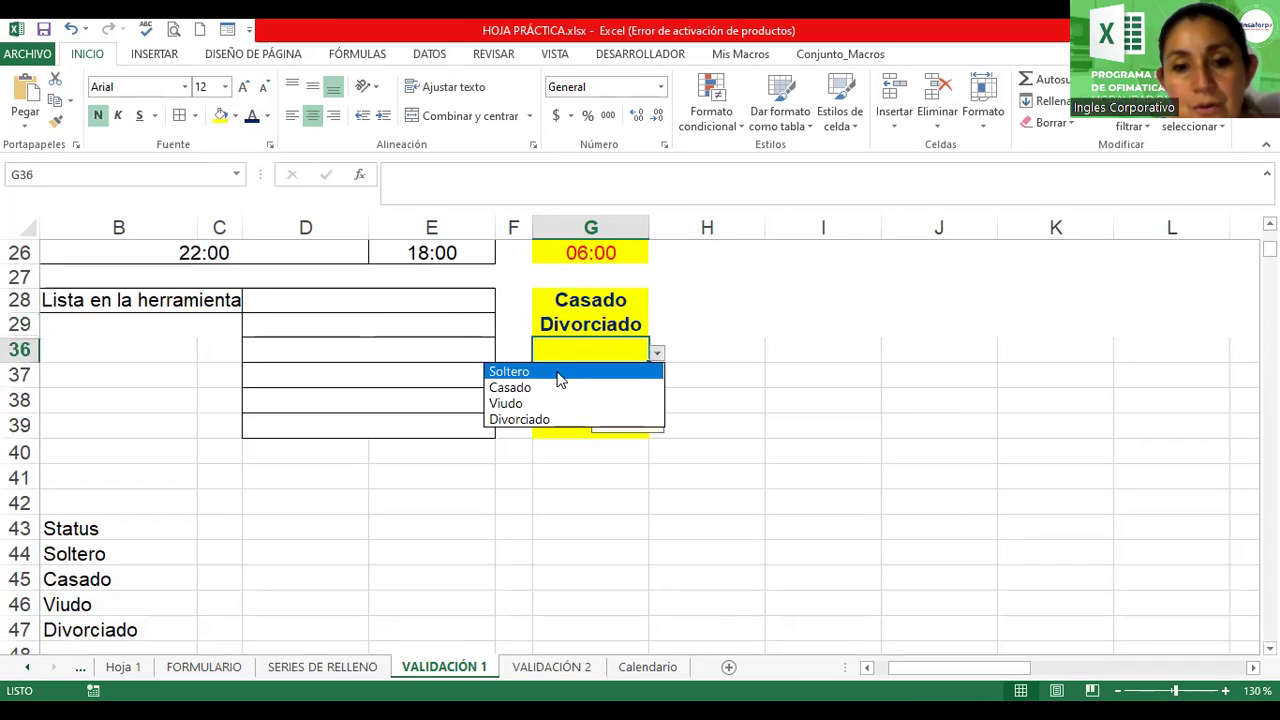
click(562, 369)
click(606, 376)
click(657, 378)
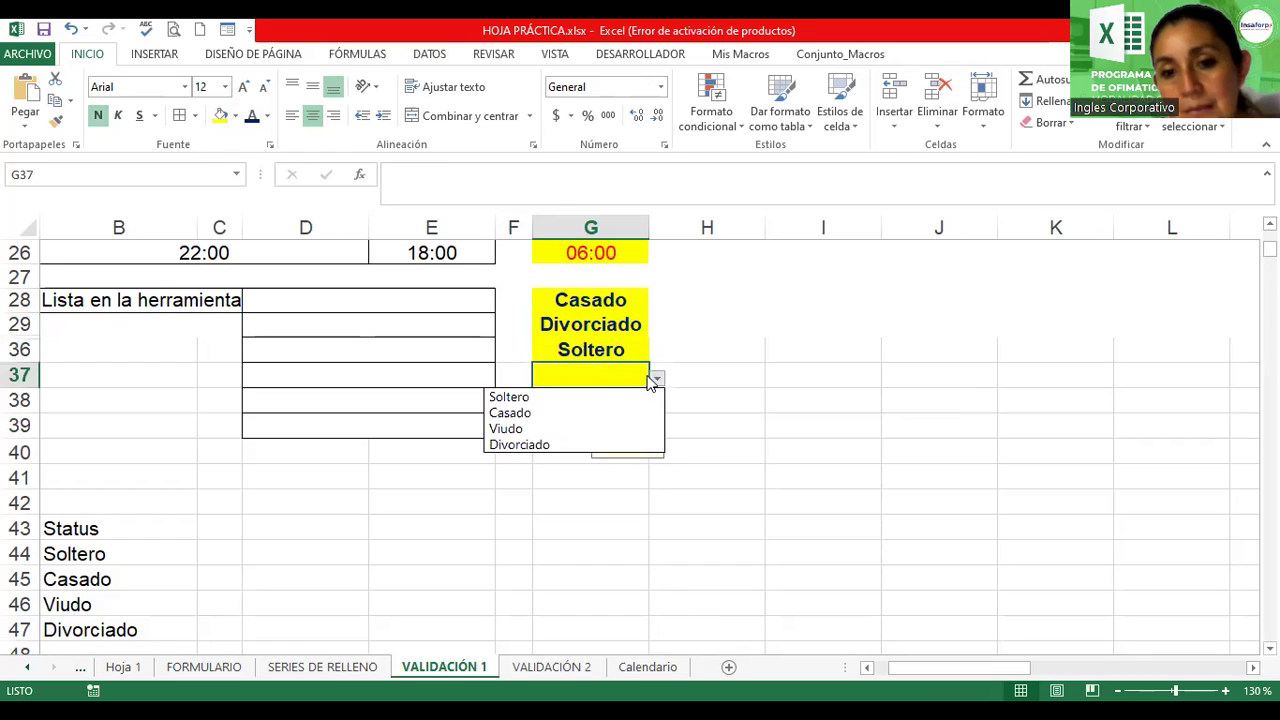
click(578, 431)
click(823, 369)
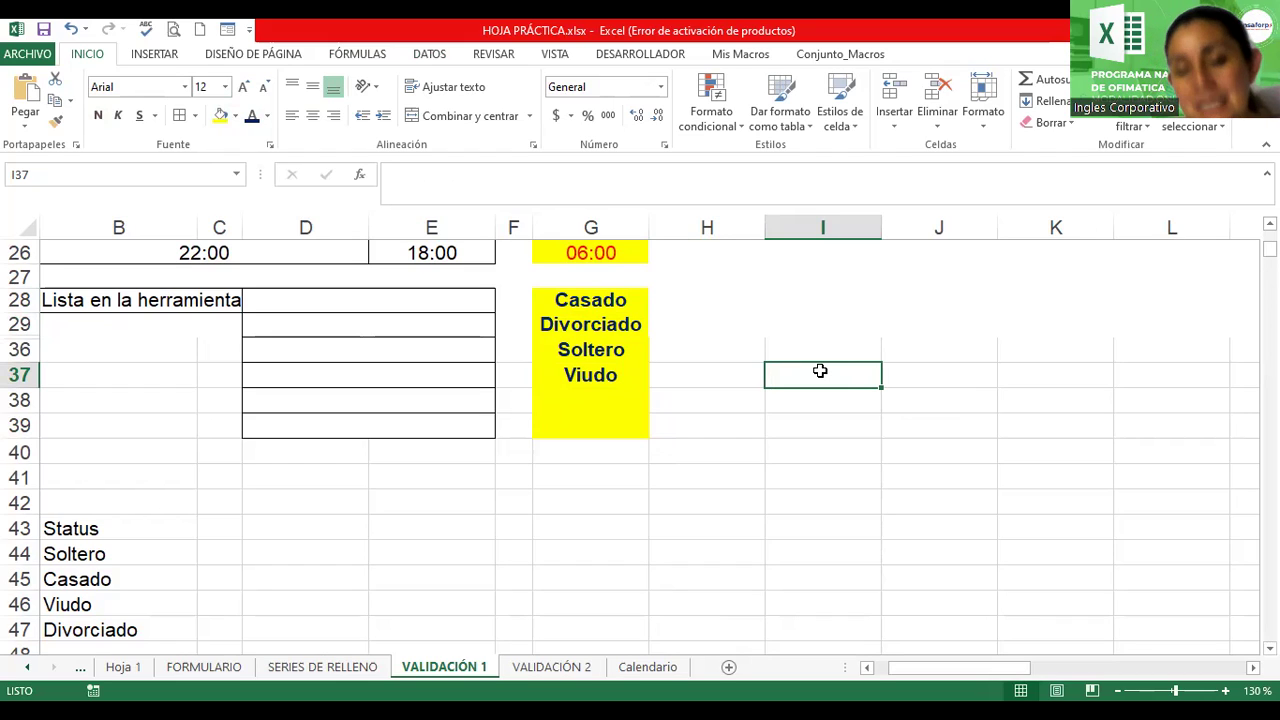
Check the Status input message on G28, G29, G37 and G38
click(627, 302)
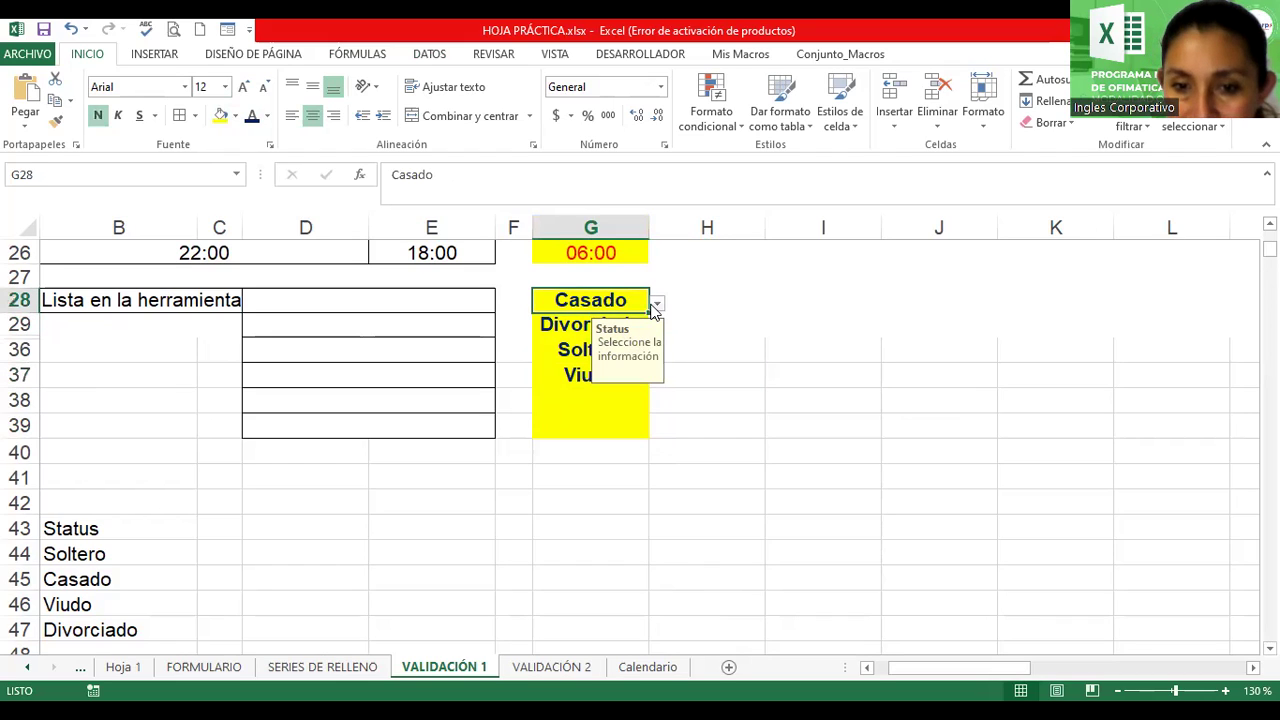
click(554, 327)
click(556, 376)
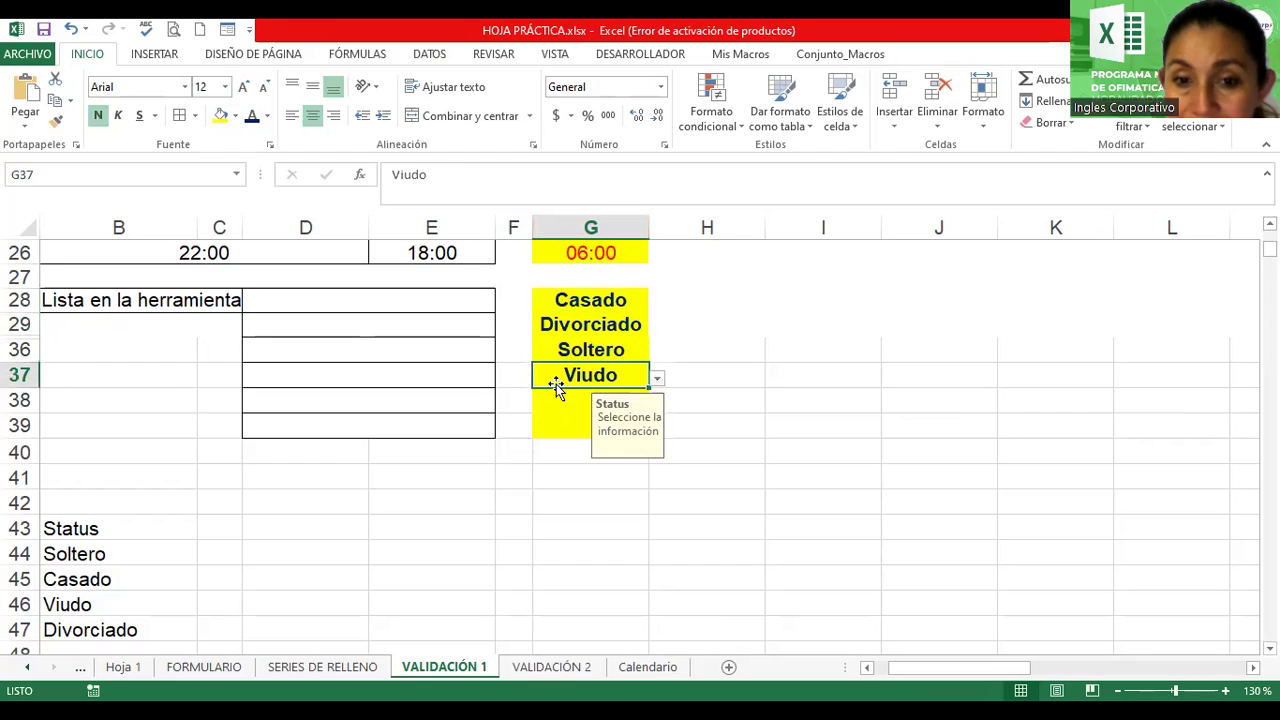
click(556, 399)
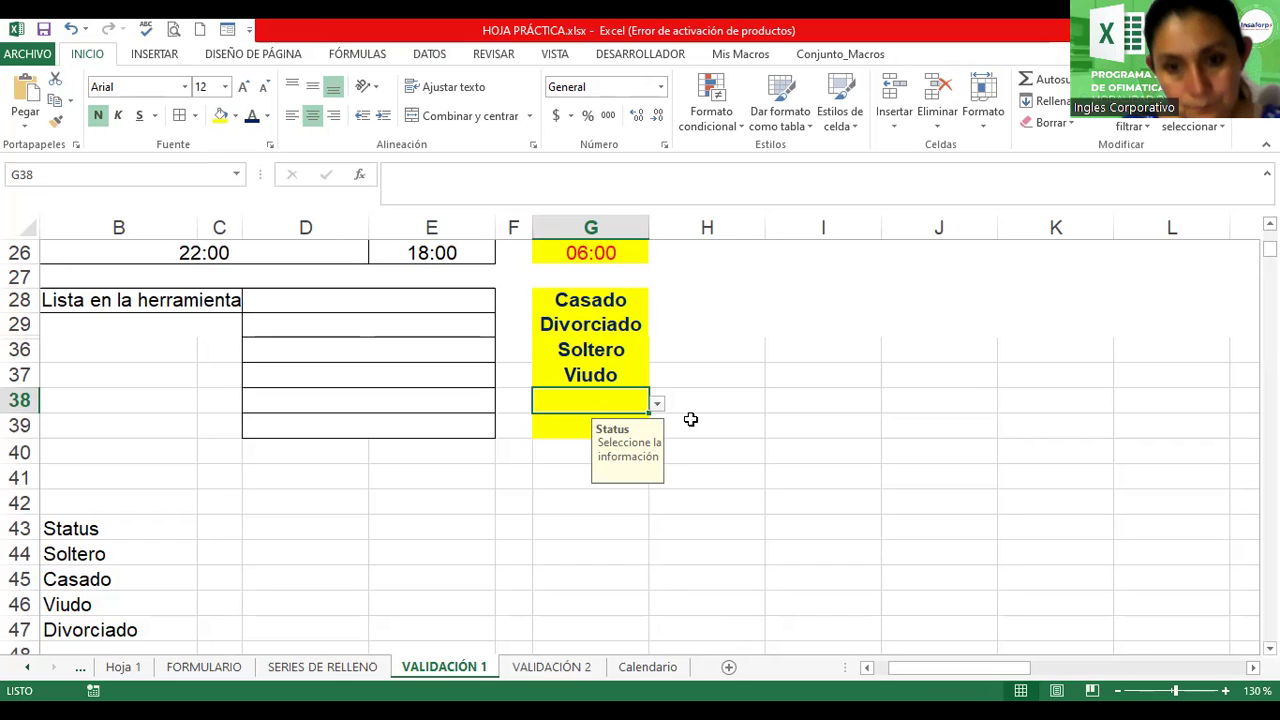
Try Casados in G38, discard it after the Dato inválido error, then type 222334
text(Casadps)
key(BackSpace)
key(BackSpace)
text(os)
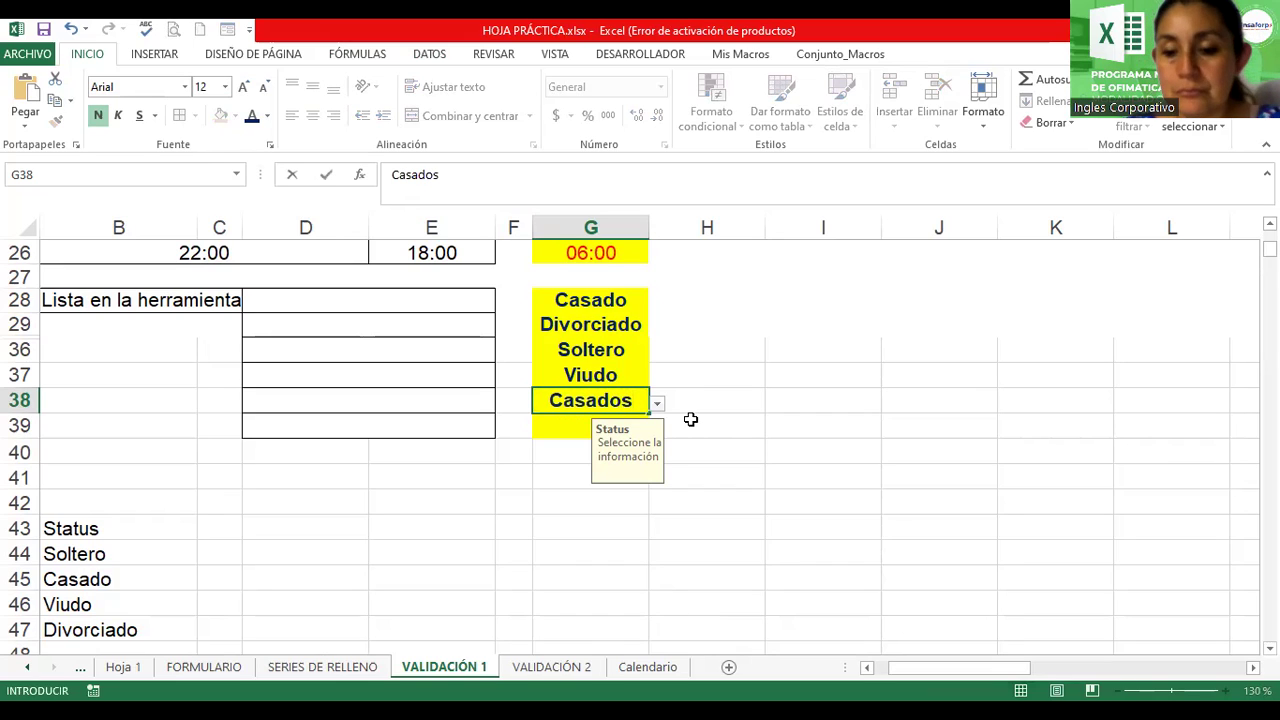
click(691, 421)
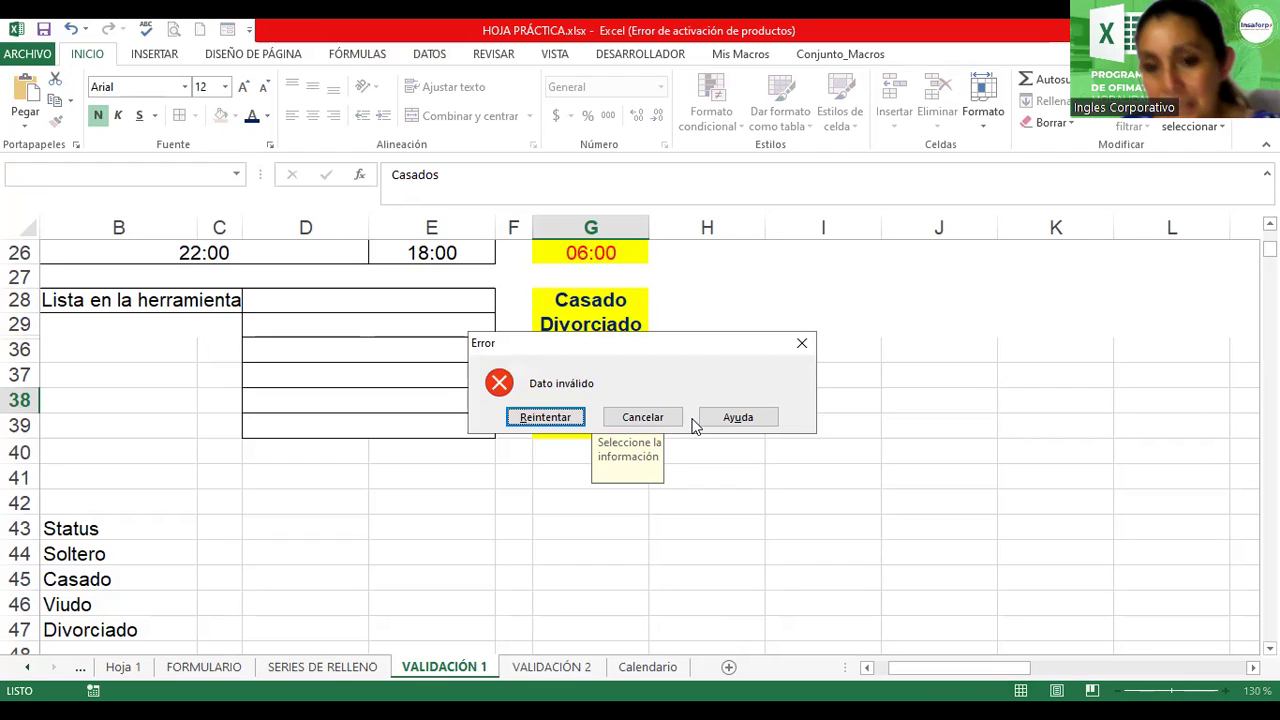
key(Escape)
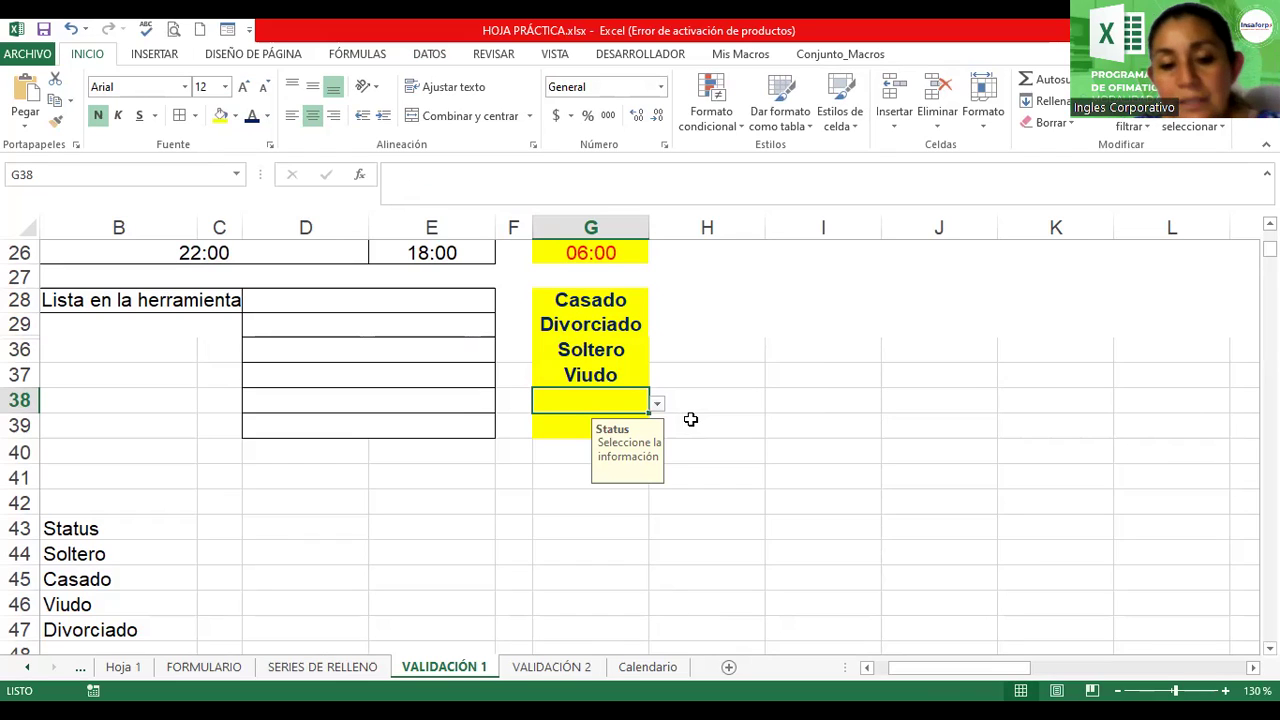
text(222334)
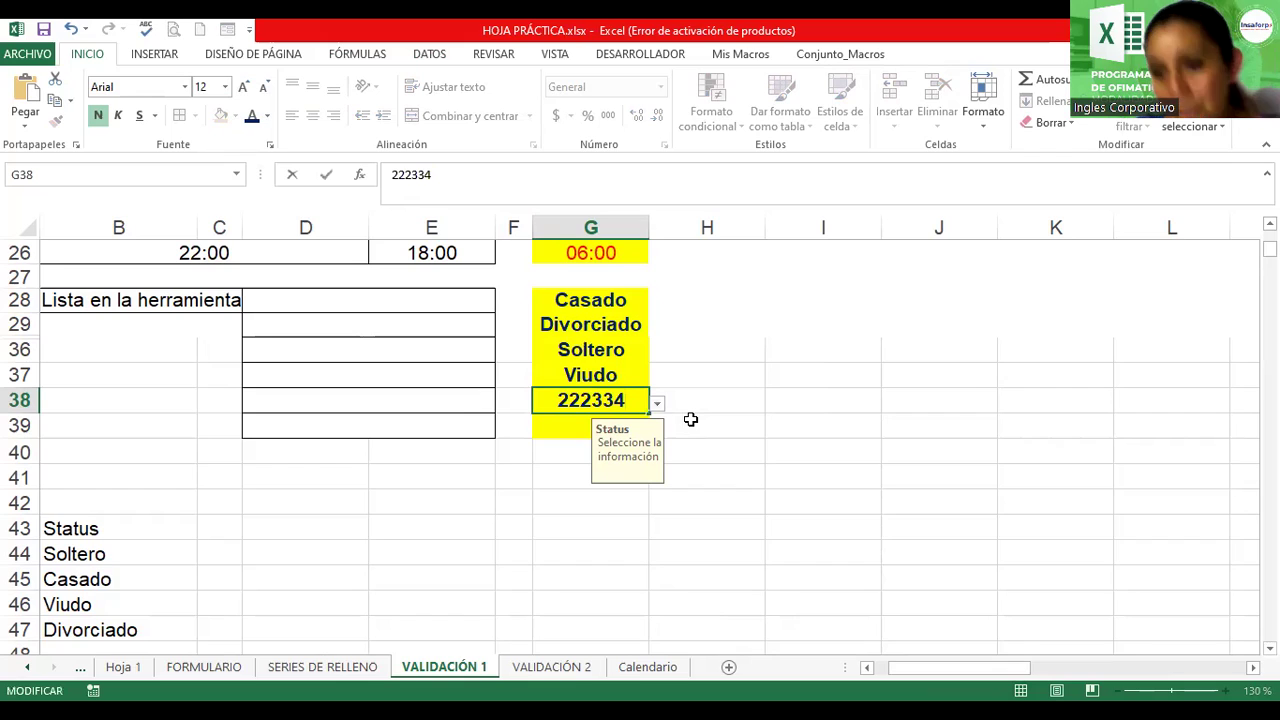
Commit 222334 in G38, cancel the rejection, and select the source list B44:B47
key(Return)
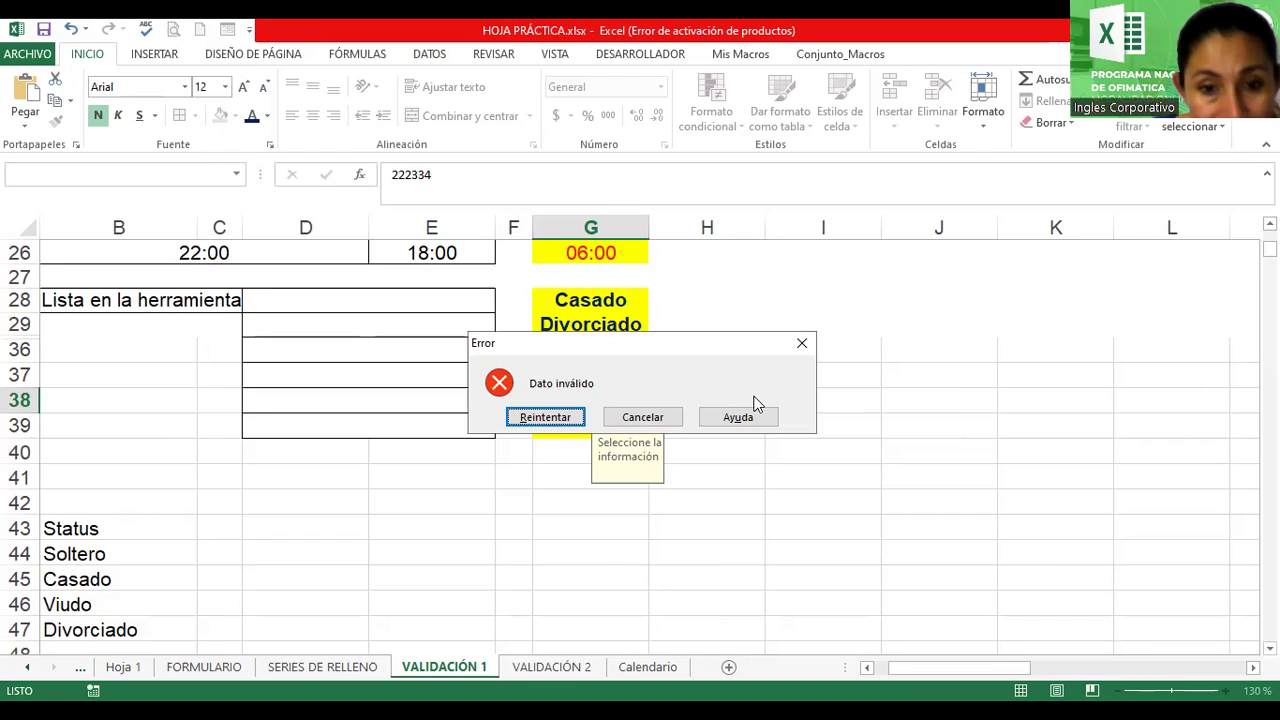
click(643, 418)
scroll(115, 476, down, 3)
drag(84, 375, 92, 456)
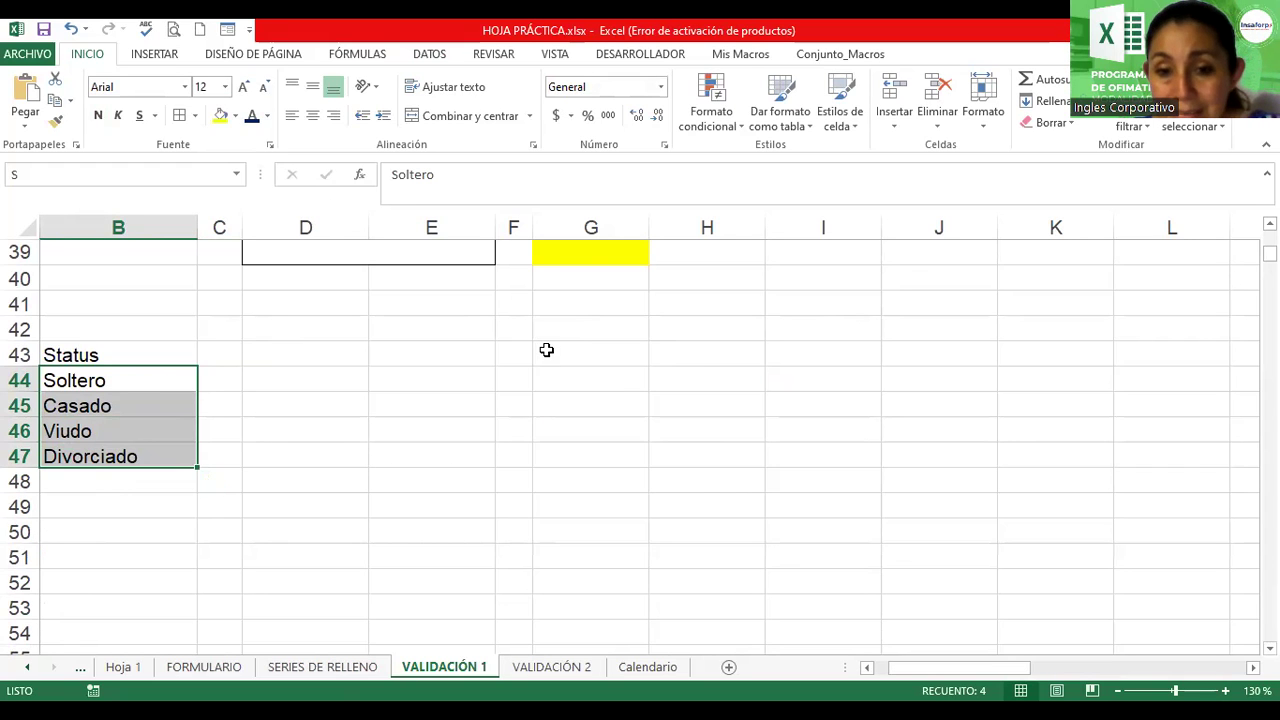
Review G28:G39 and the Status source B44:B47 with the FÓRMULAS named-range tools showing
scroll(546, 350, up, 5)
drag(580, 300, 582, 438)
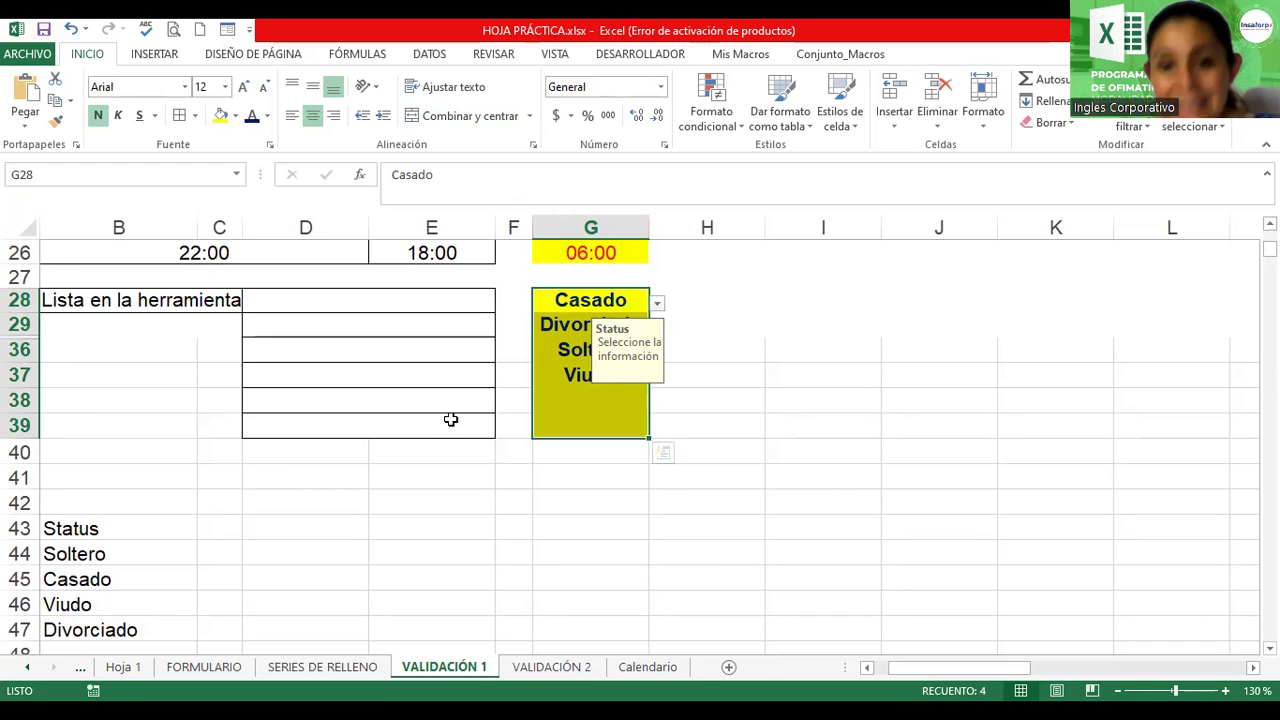
scroll(254, 462, down, 2)
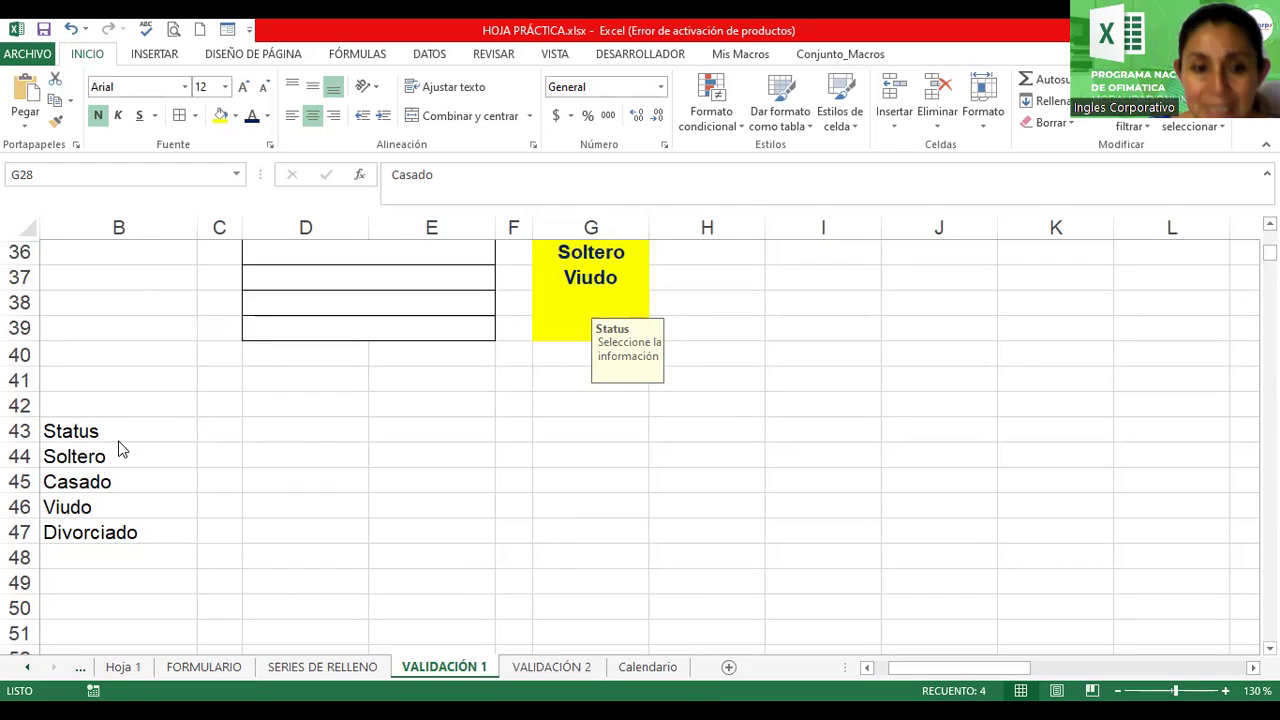
drag(118, 449, 80, 530)
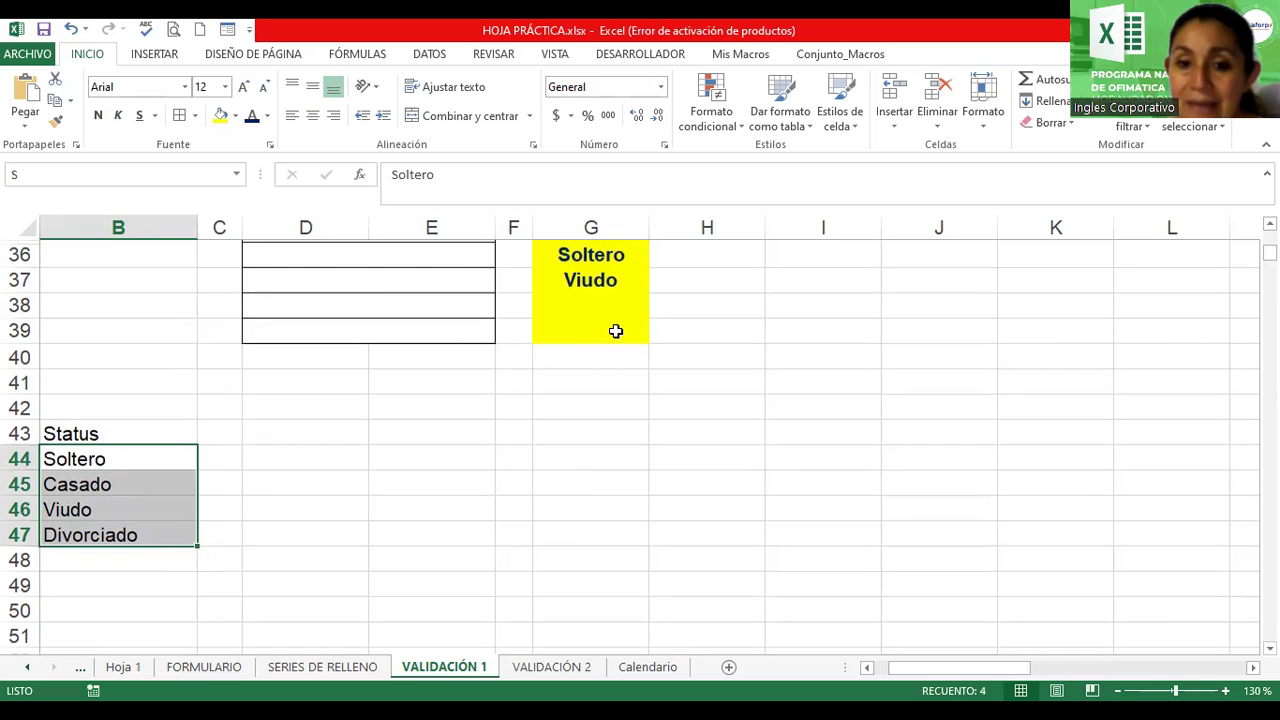
scroll(616, 331, up, 4)
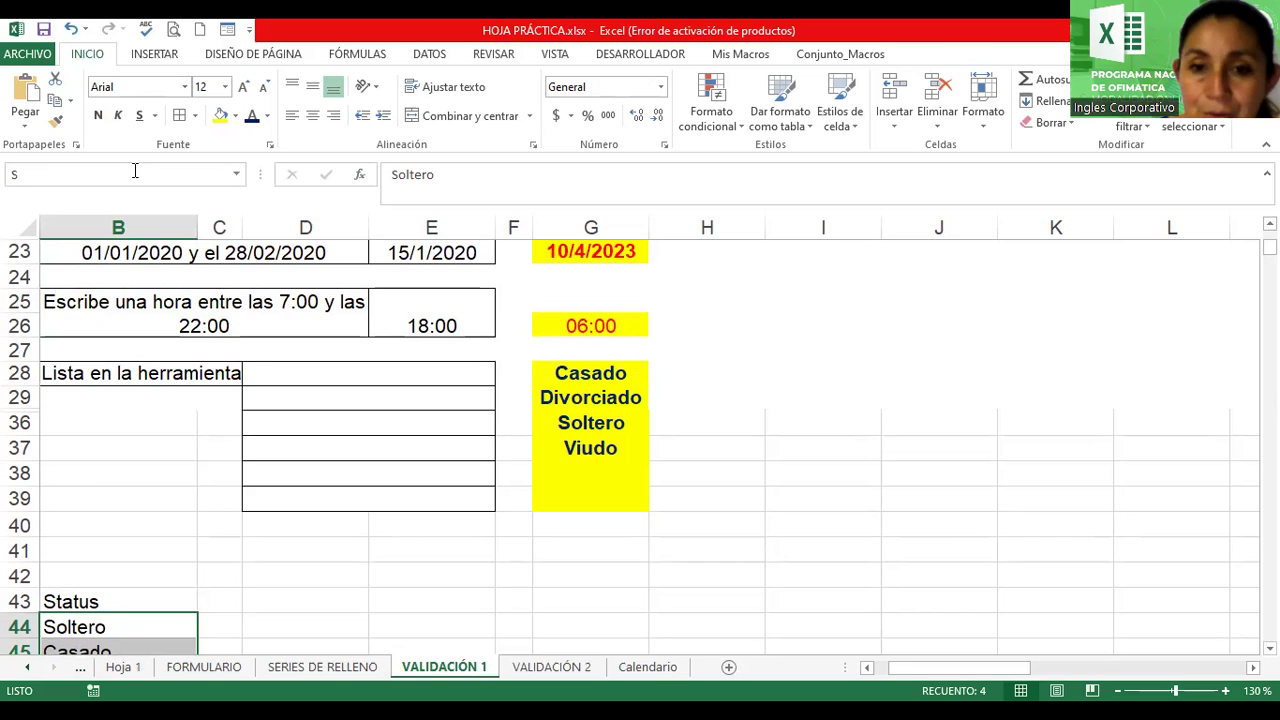
click(357, 54)
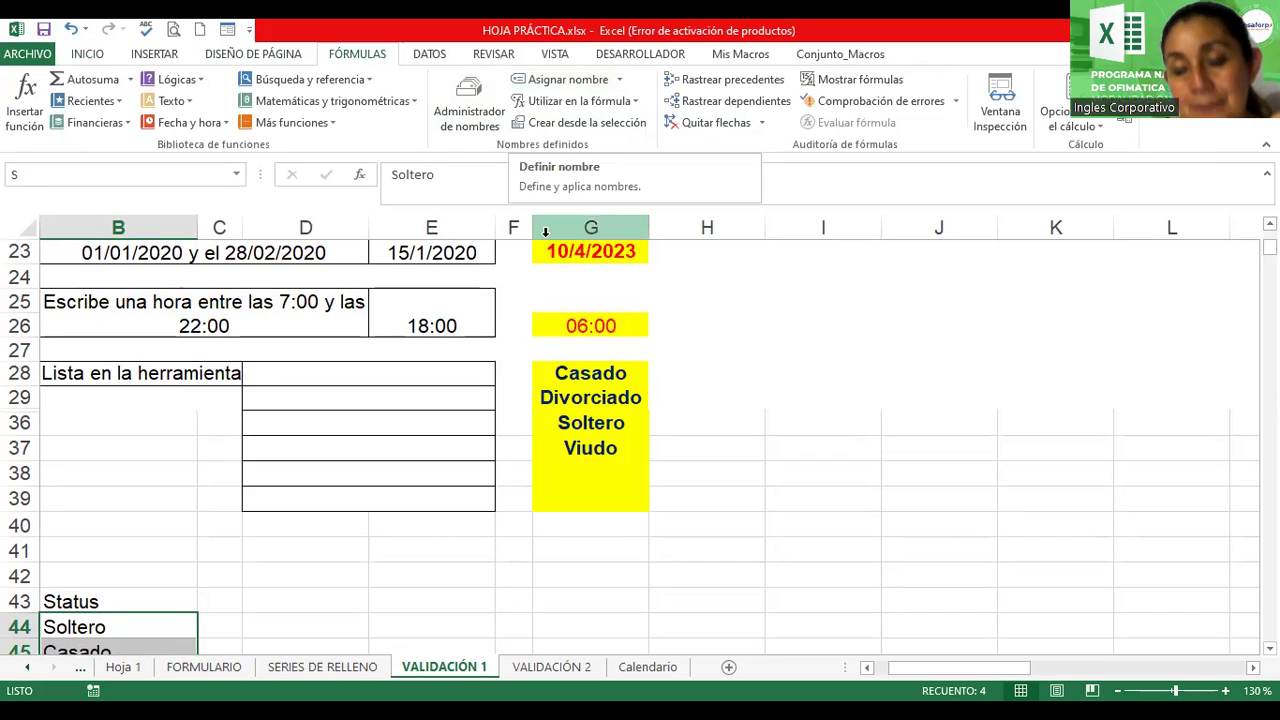
scroll(165, 445, down, 3)
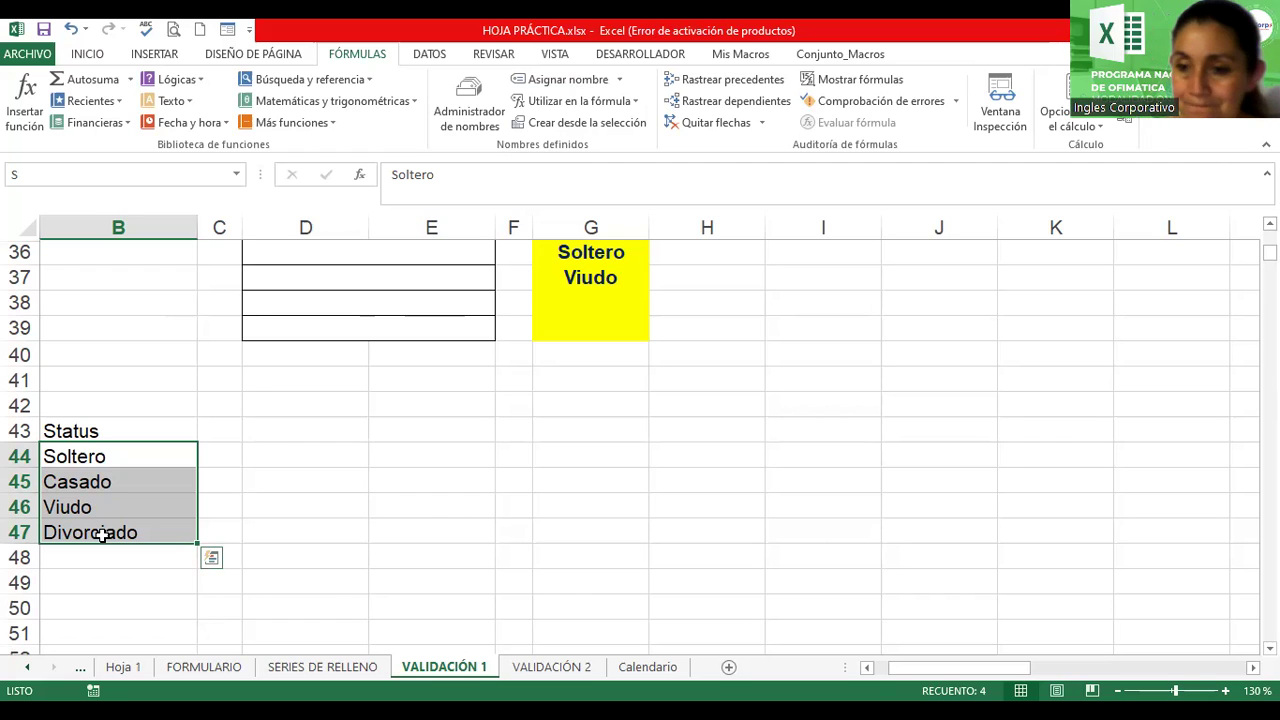
click(617, 300)
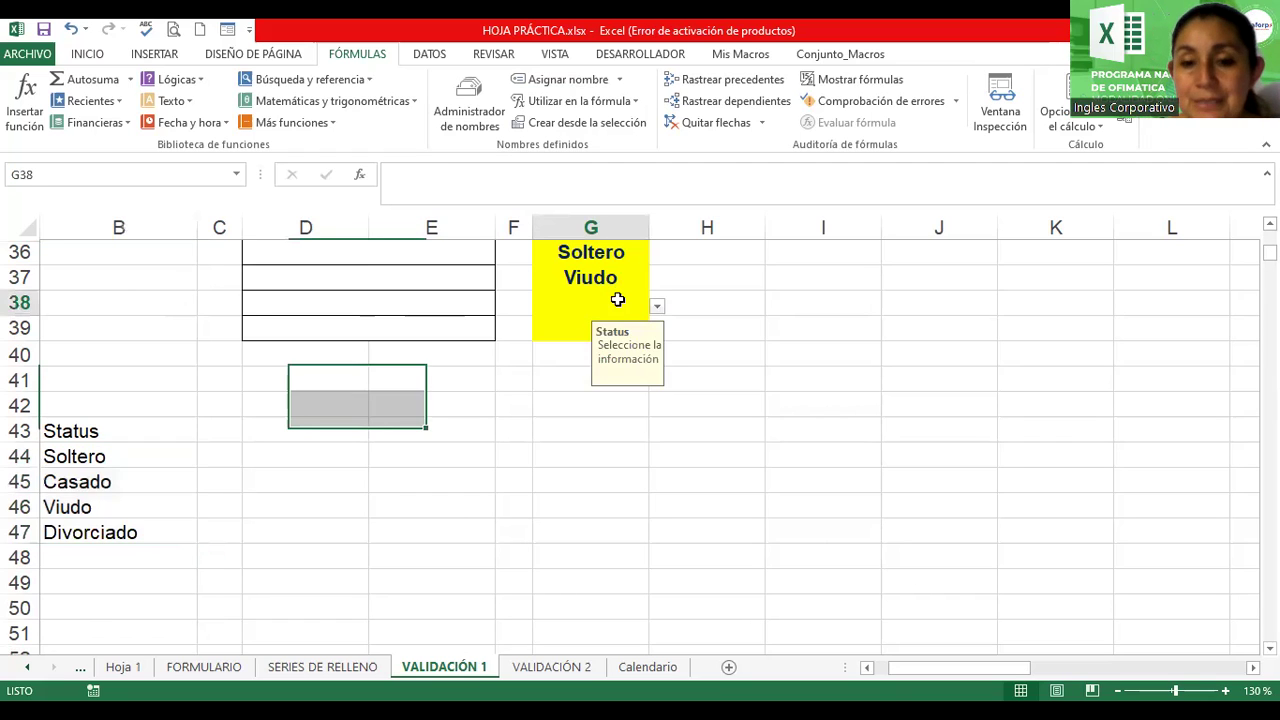
scroll(617, 300, up, 3)
click(617, 300)
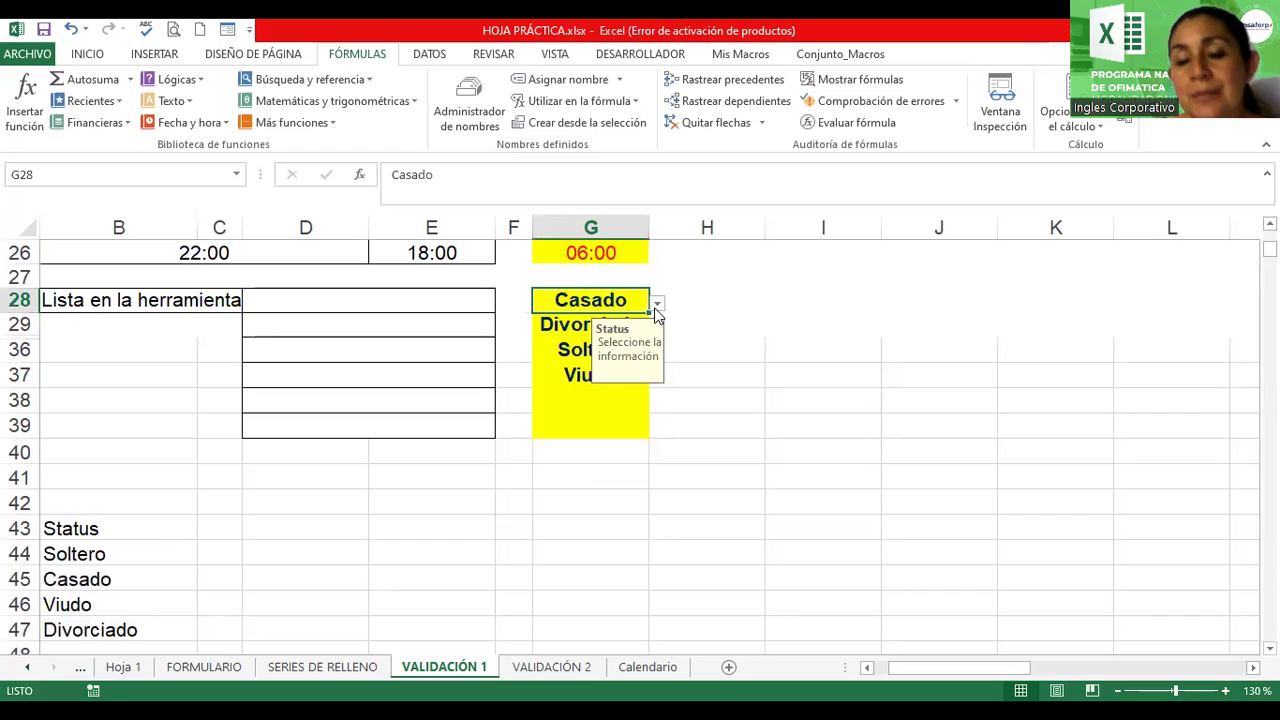
click(657, 303)
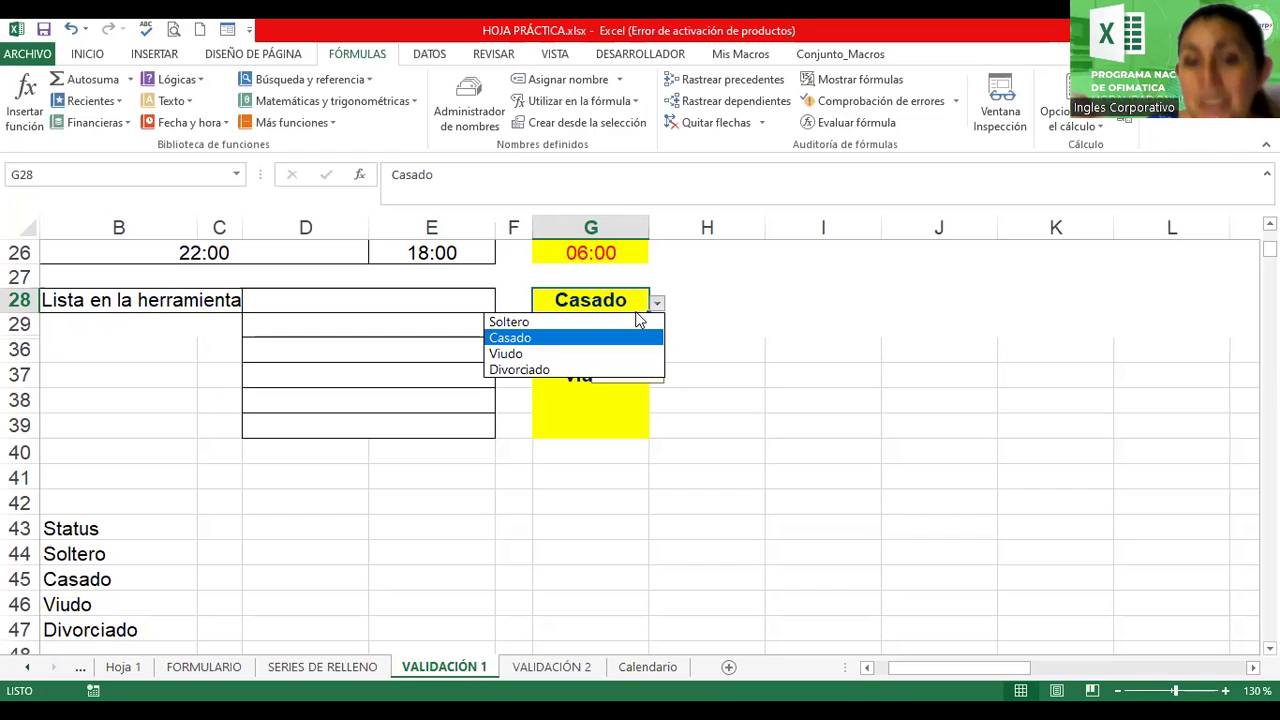
click(530, 323)
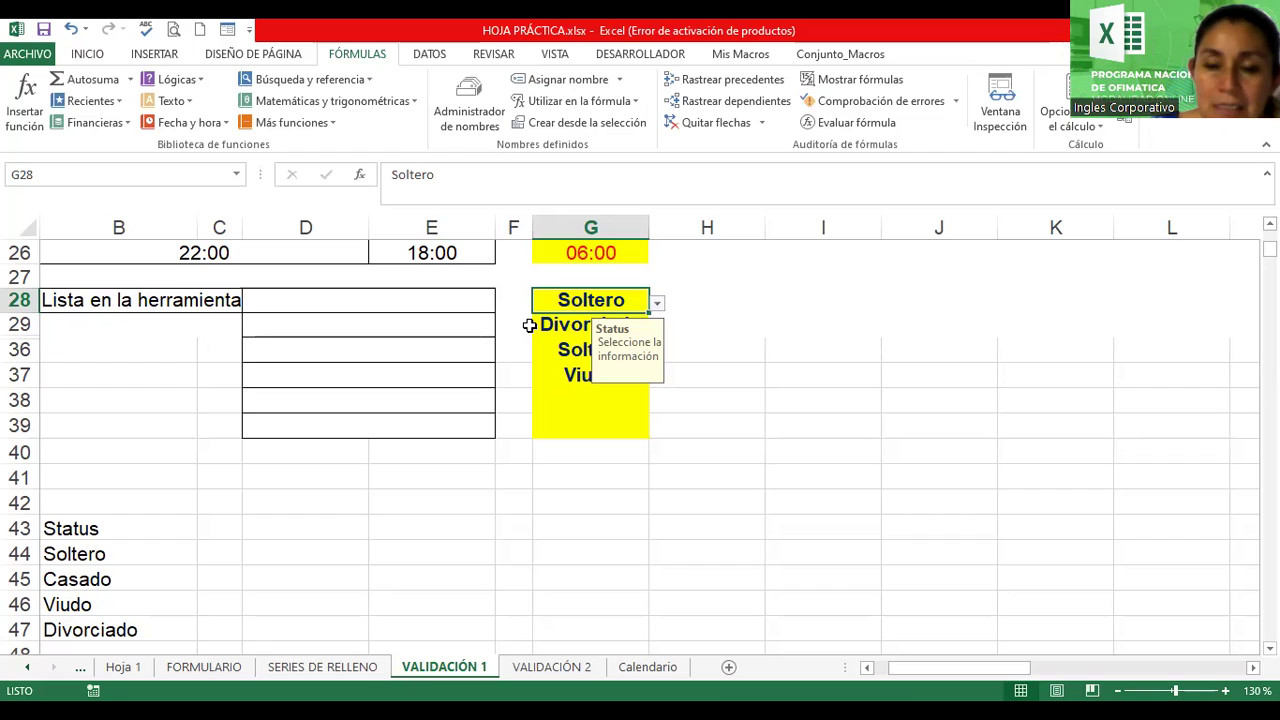
click(658, 302)
click(560, 354)
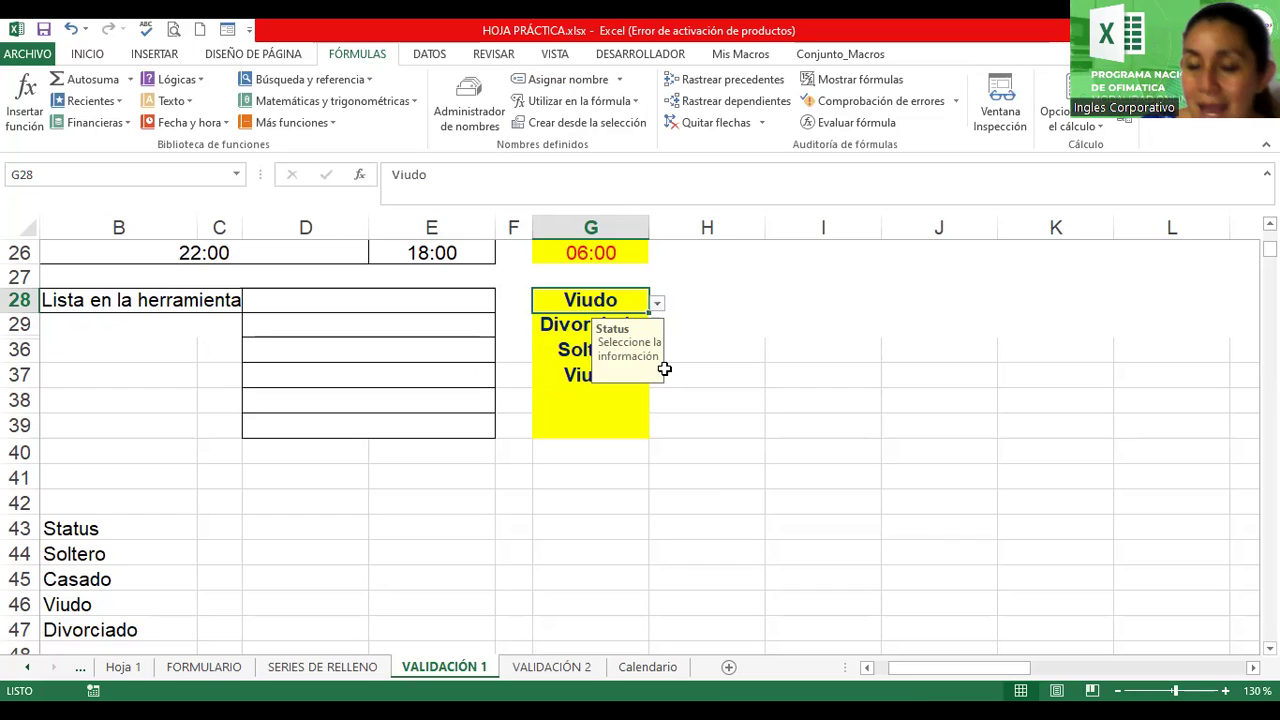
click(658, 303)
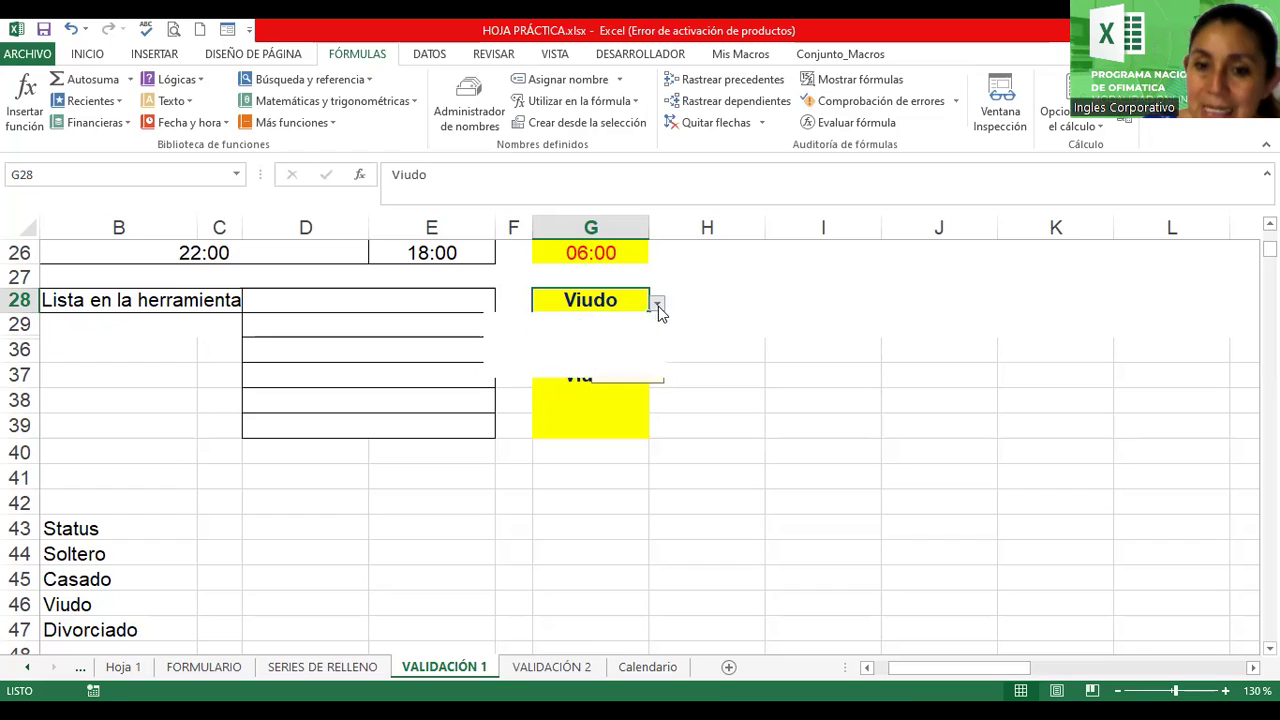
click(545, 352)
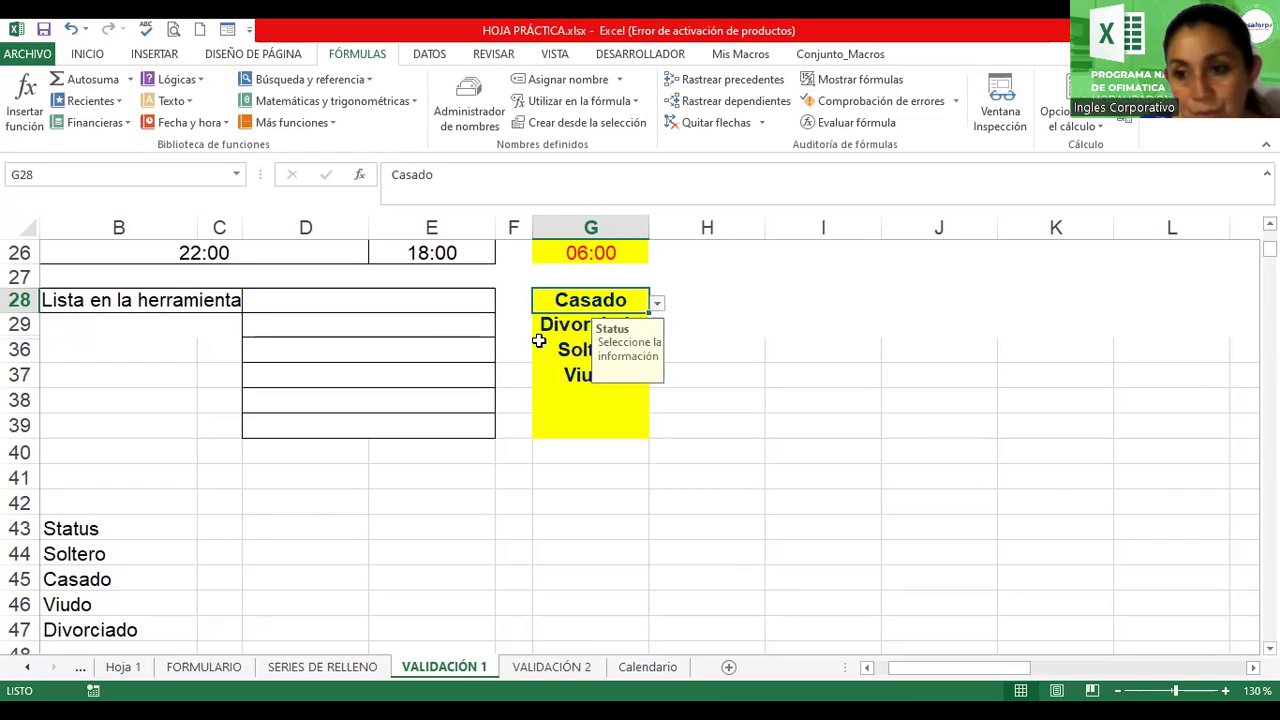
click(706, 415)
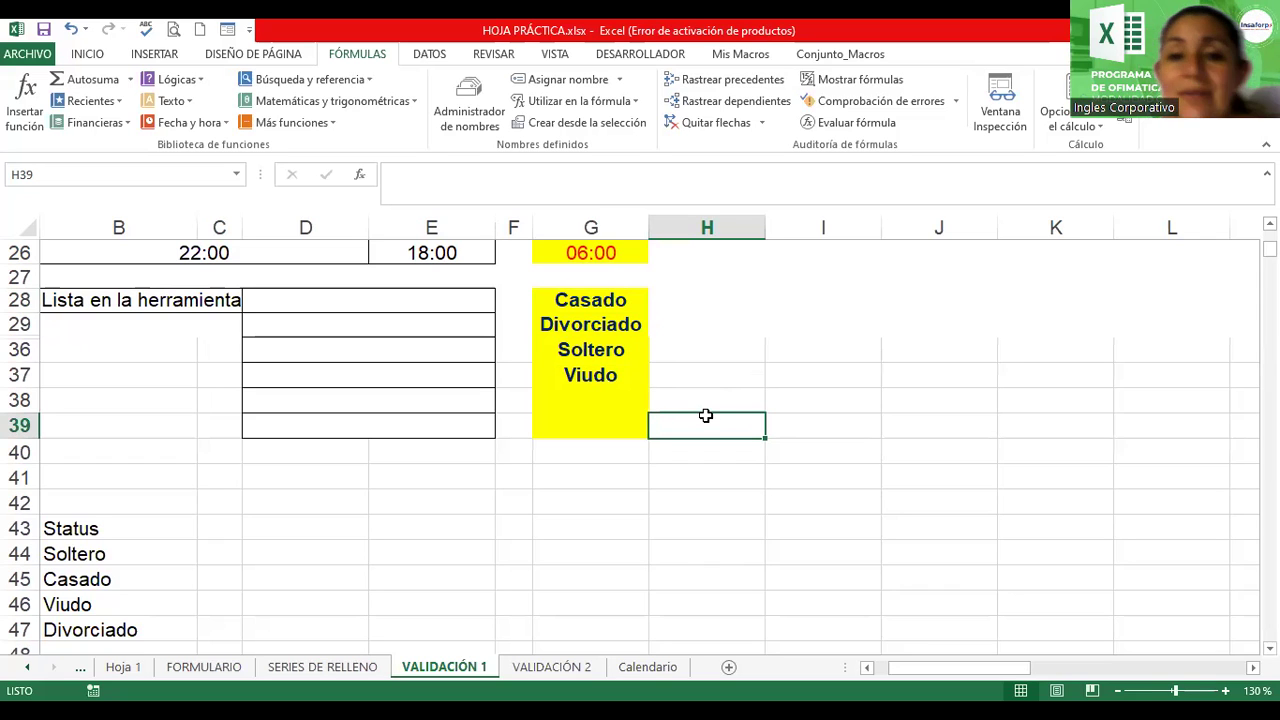
drag(336, 310, 411, 423)
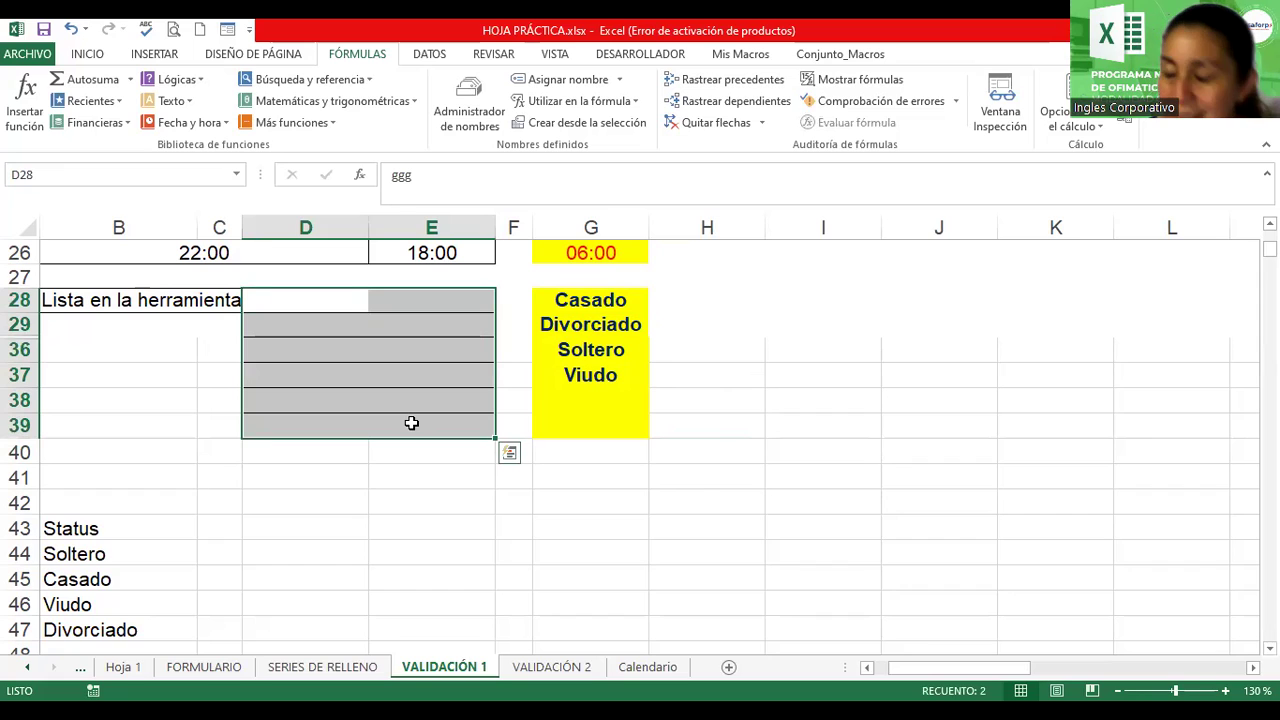
drag(614, 300, 613, 428)
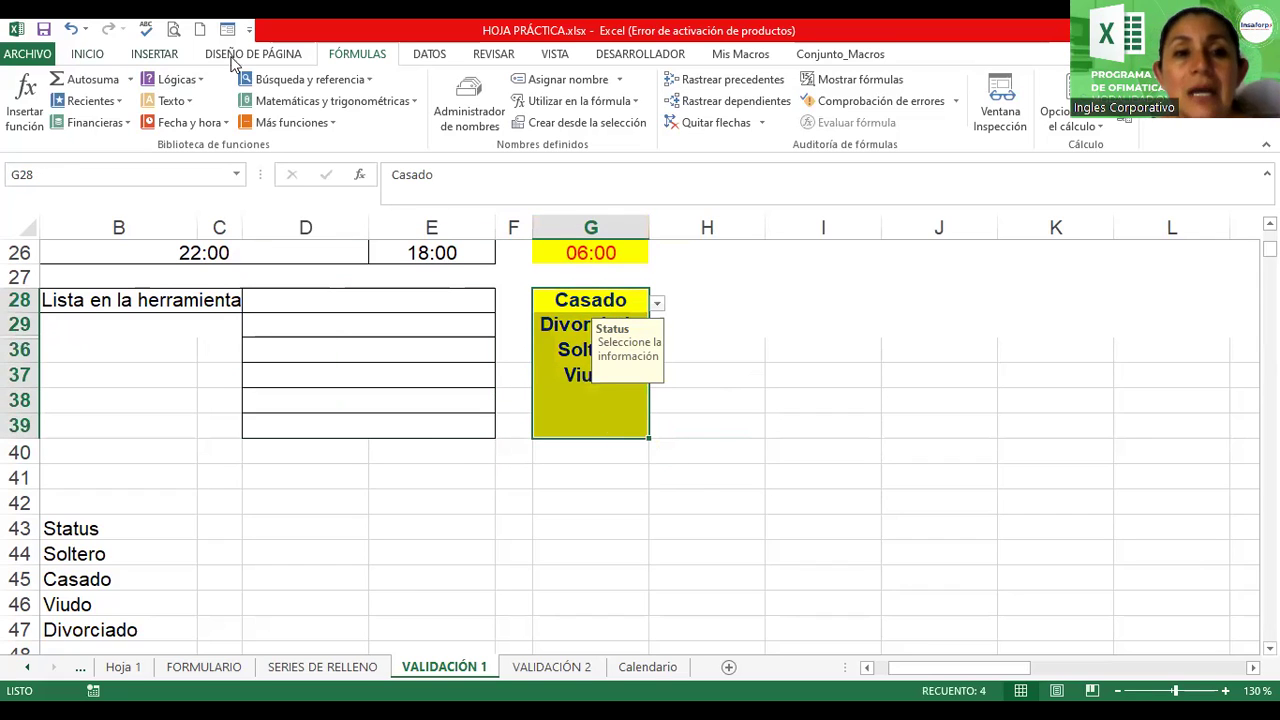
click(424, 58)
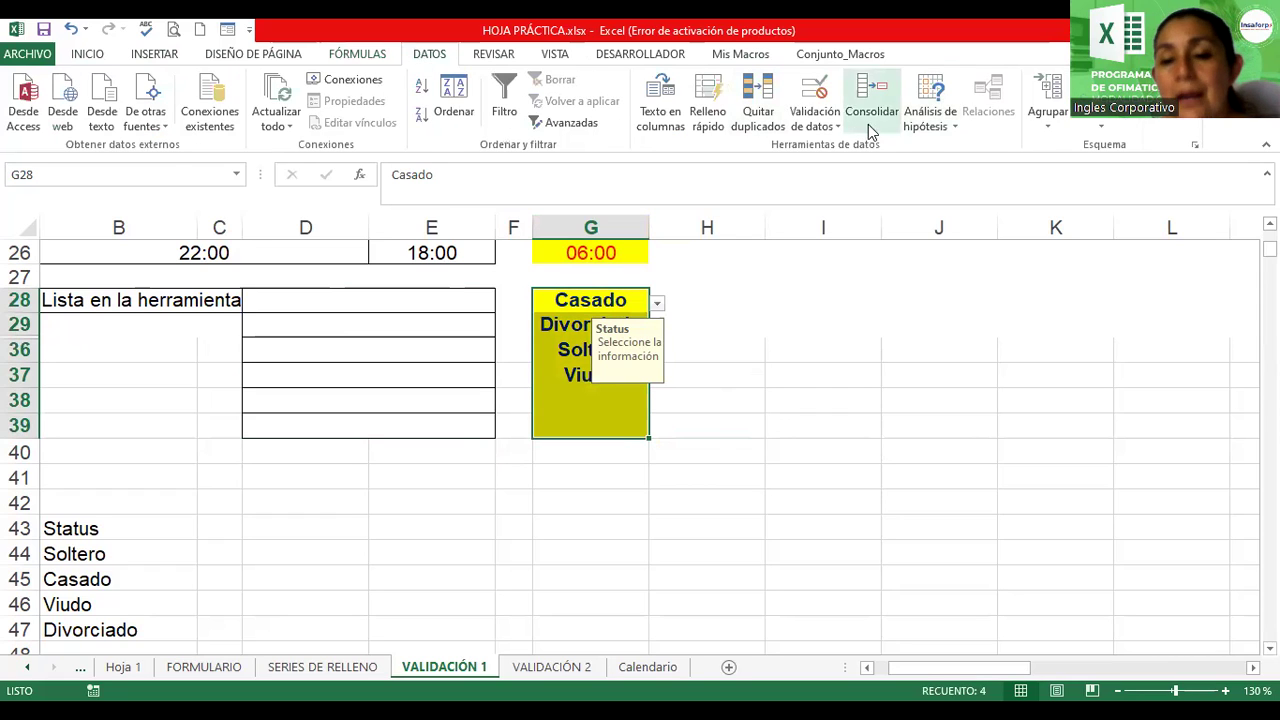
click(815, 121)
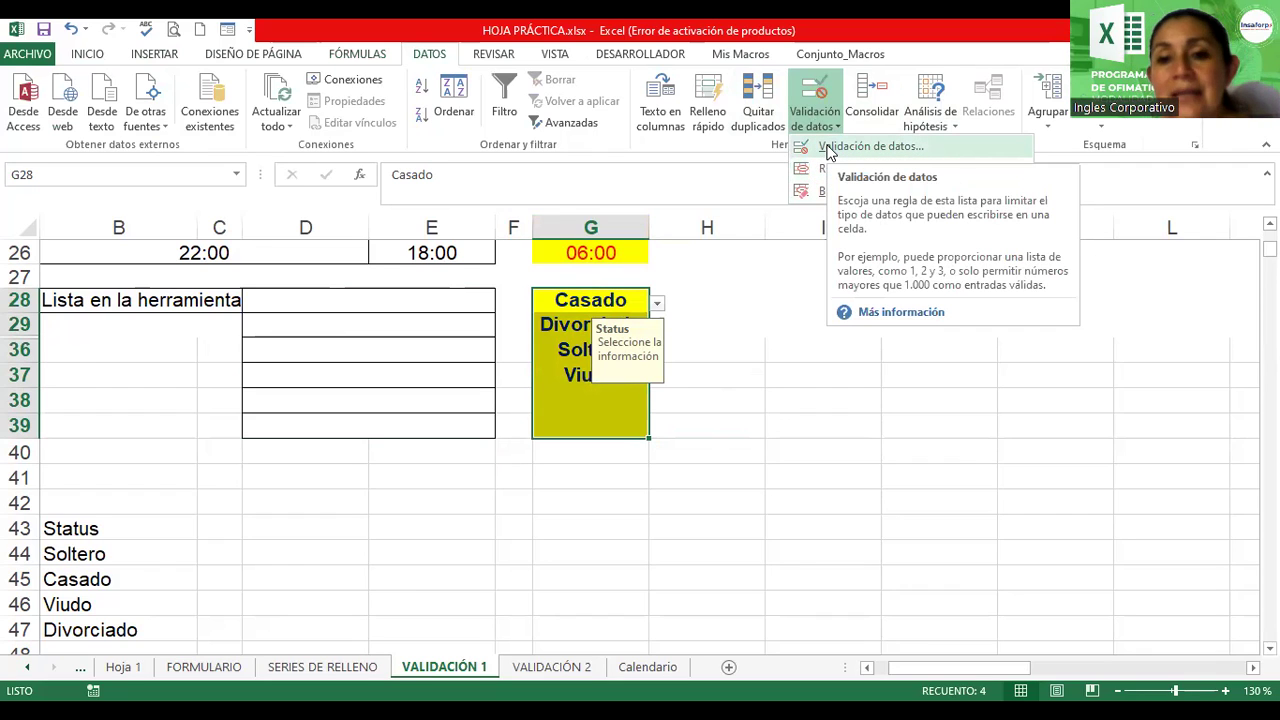
click(828, 150)
drag(717, 179, 431, 109)
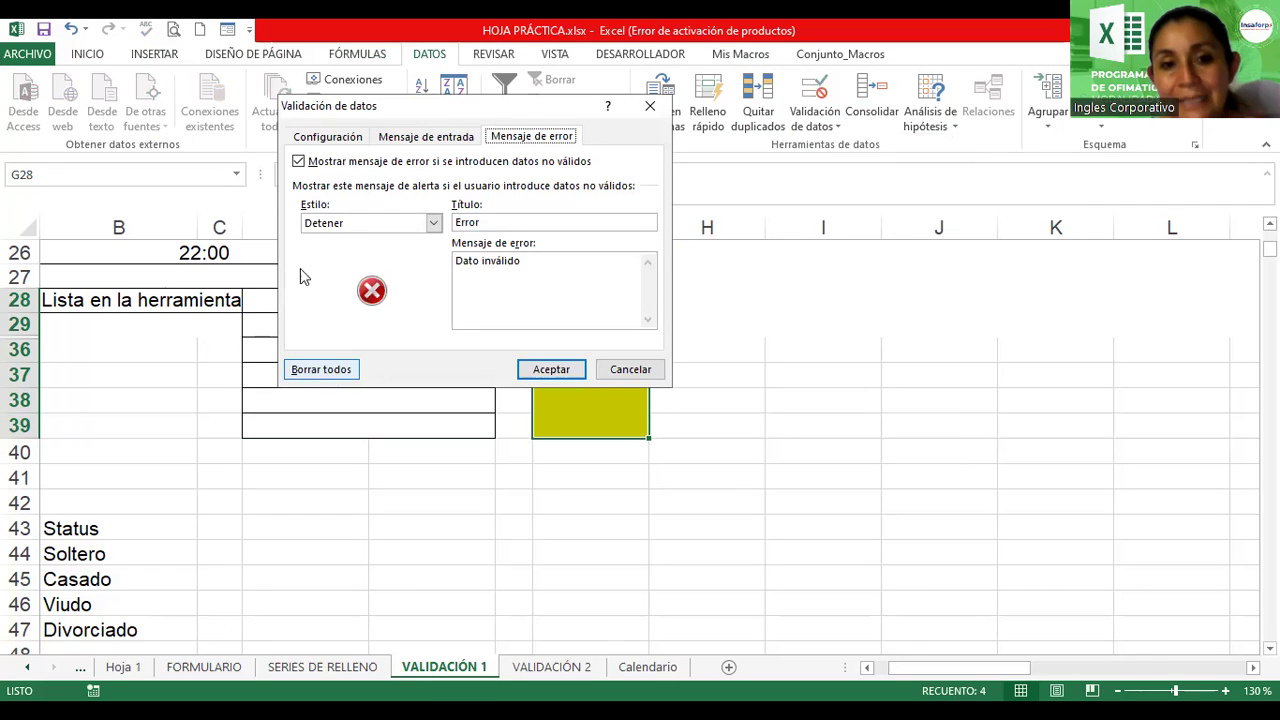
click(305, 137)
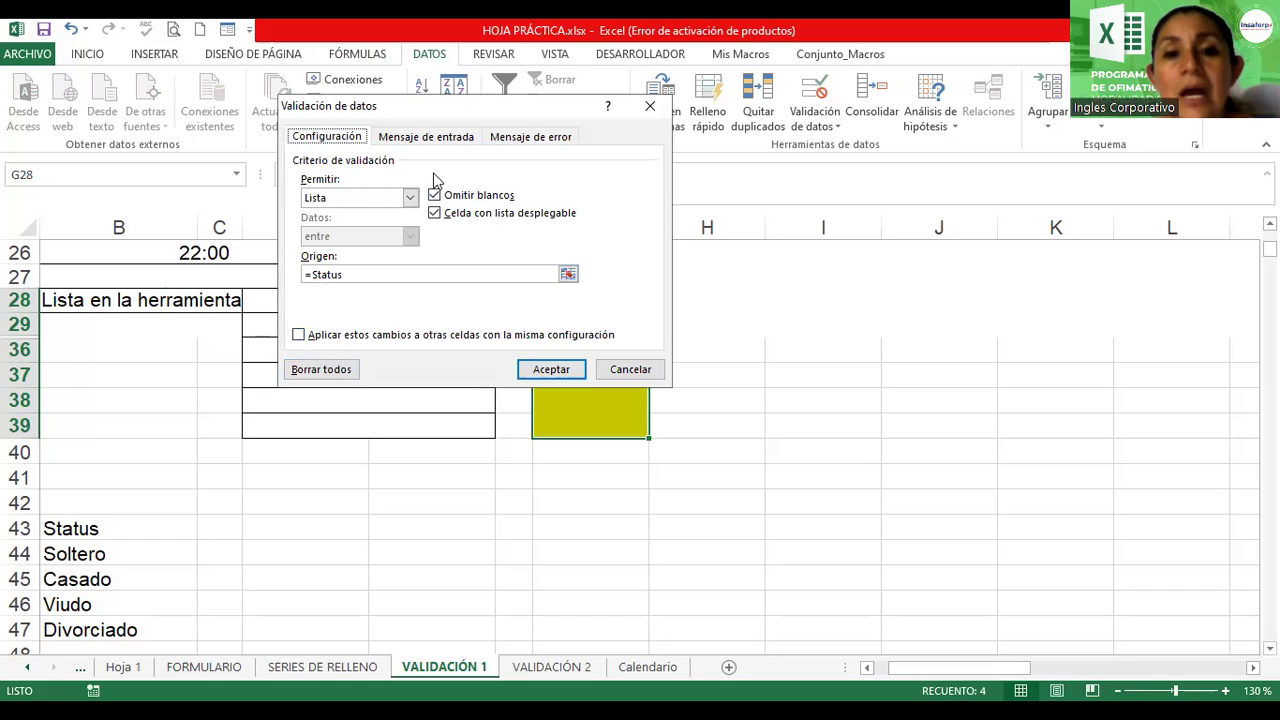
click(431, 146)
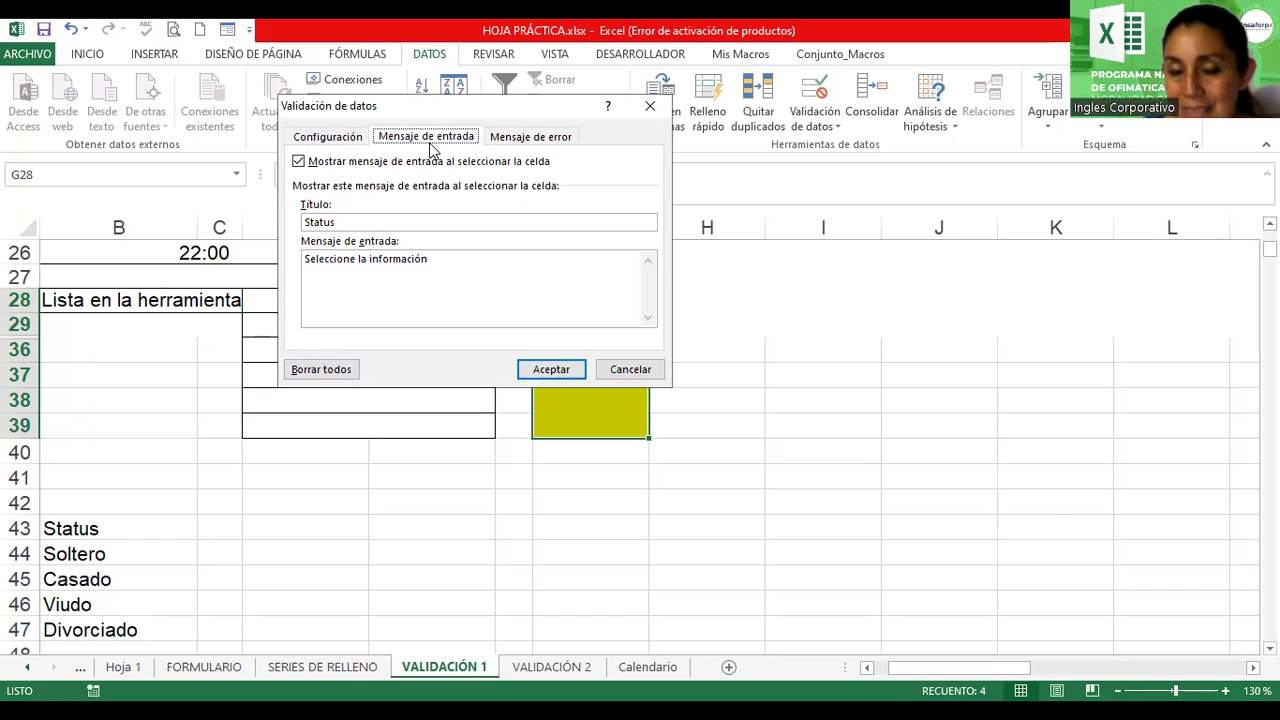
click(497, 142)
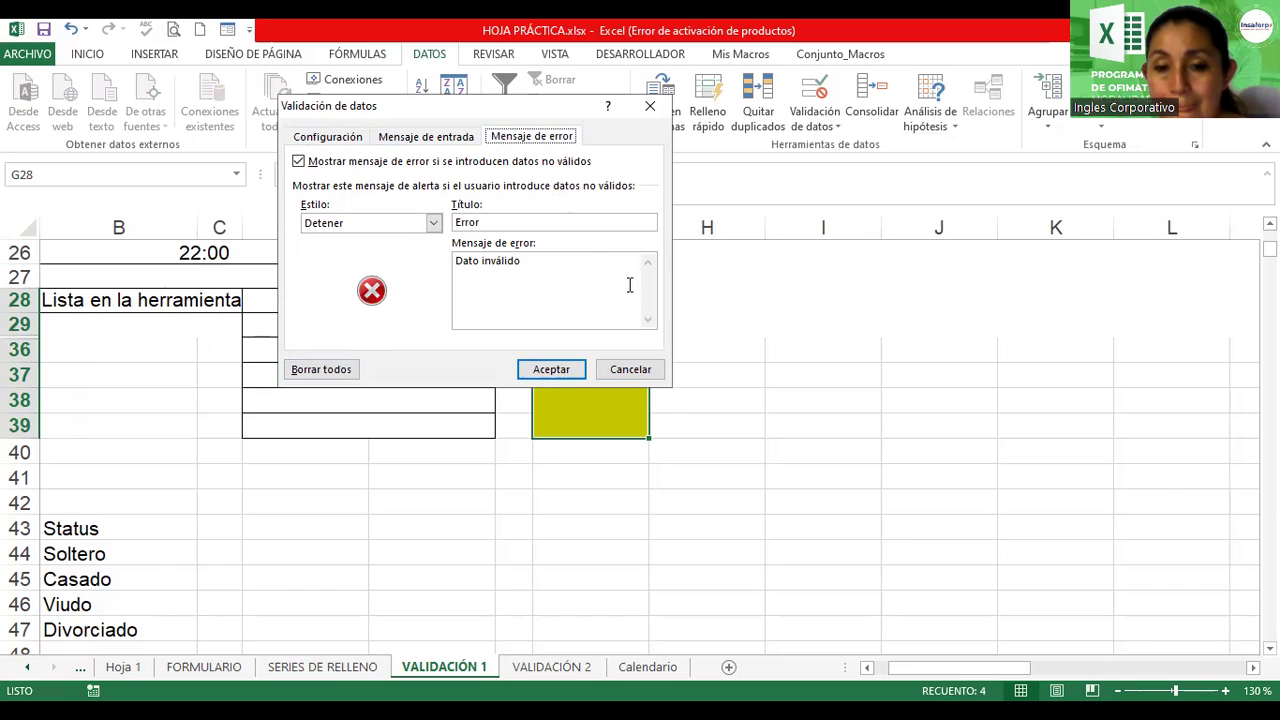
Cancel the open validation settings and scroll back over the practice sheet
click(630, 369)
click(702, 333)
scroll(692, 460, up, 2)
scroll(692, 460, up, 1)
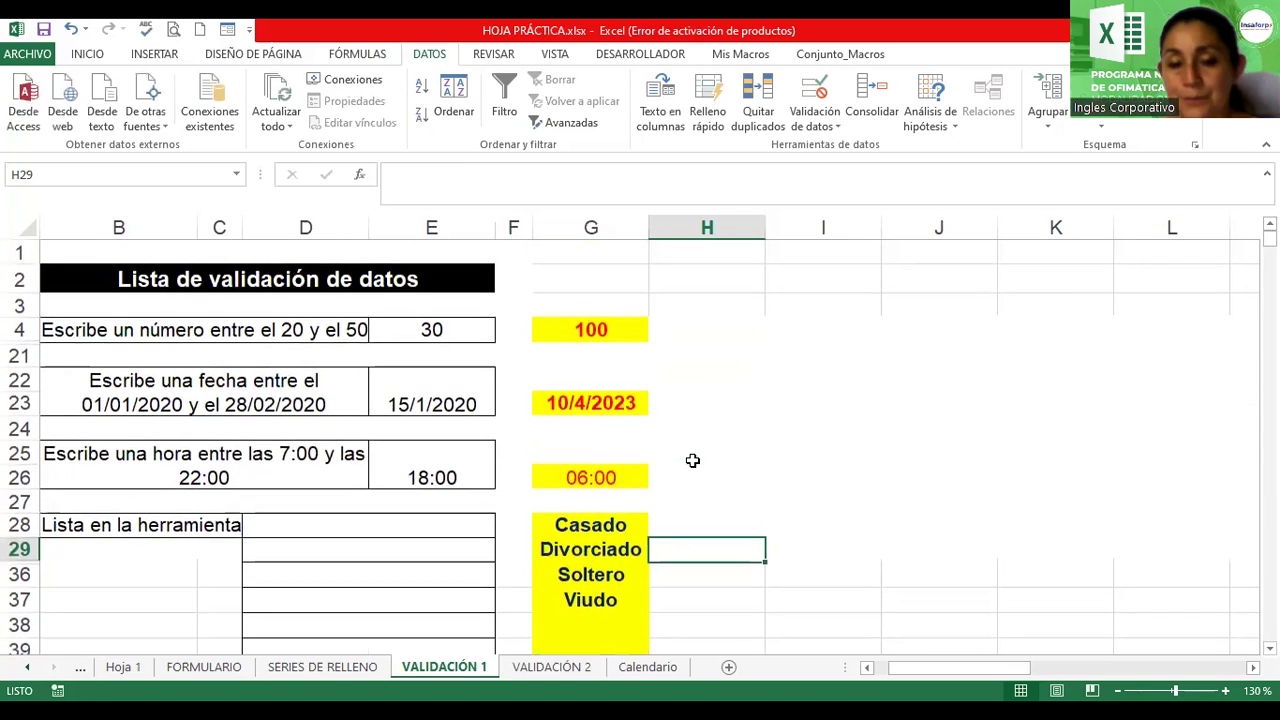
scroll(692, 460, down, 2)
scroll(692, 460, down, 3)
scroll(692, 460, up, 1)
scroll(692, 460, up, 3)
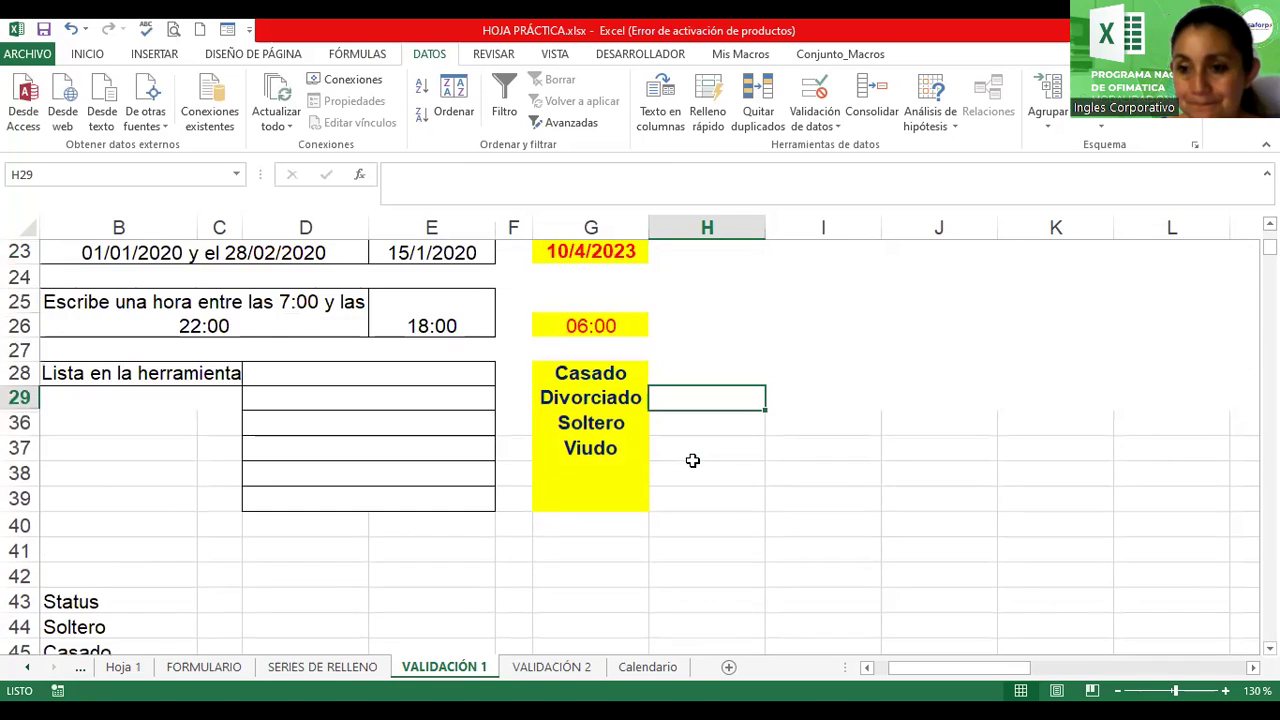
scroll(692, 460, up, 3)
scroll(692, 460, up, 2)
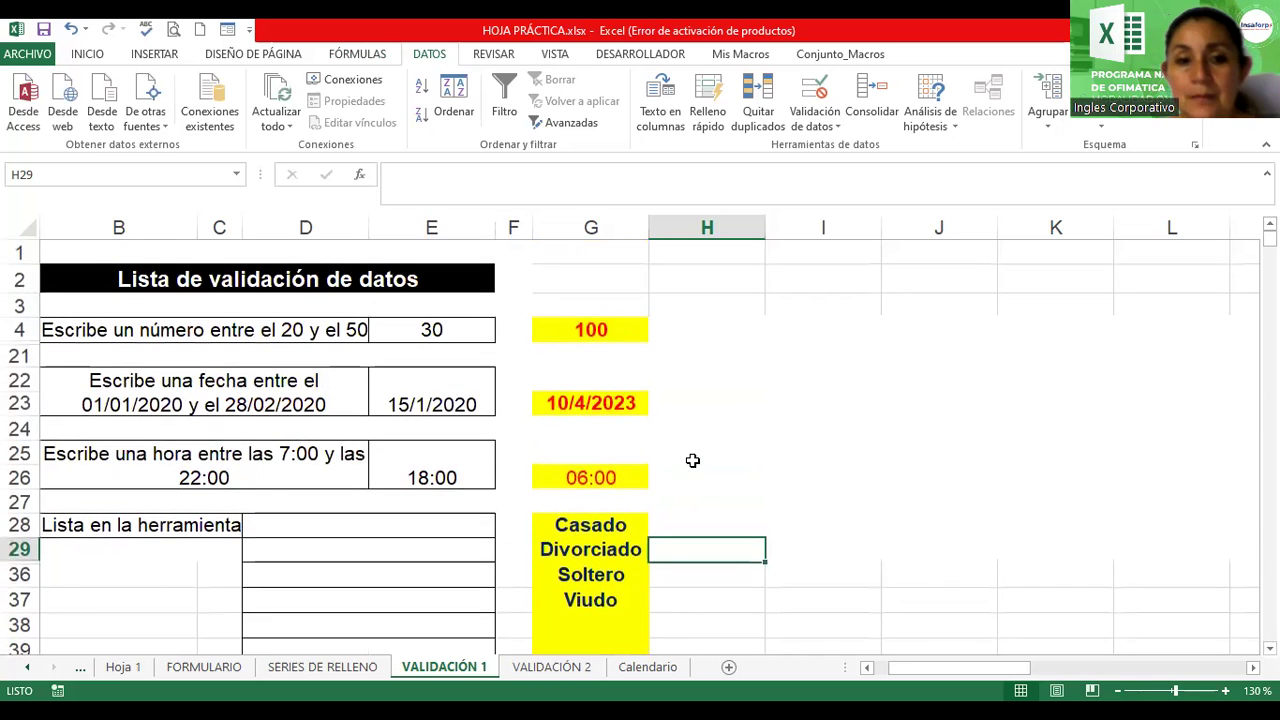
ctrl+scroll(692, 460, down, 1)
scroll(606, 481, down, 1)
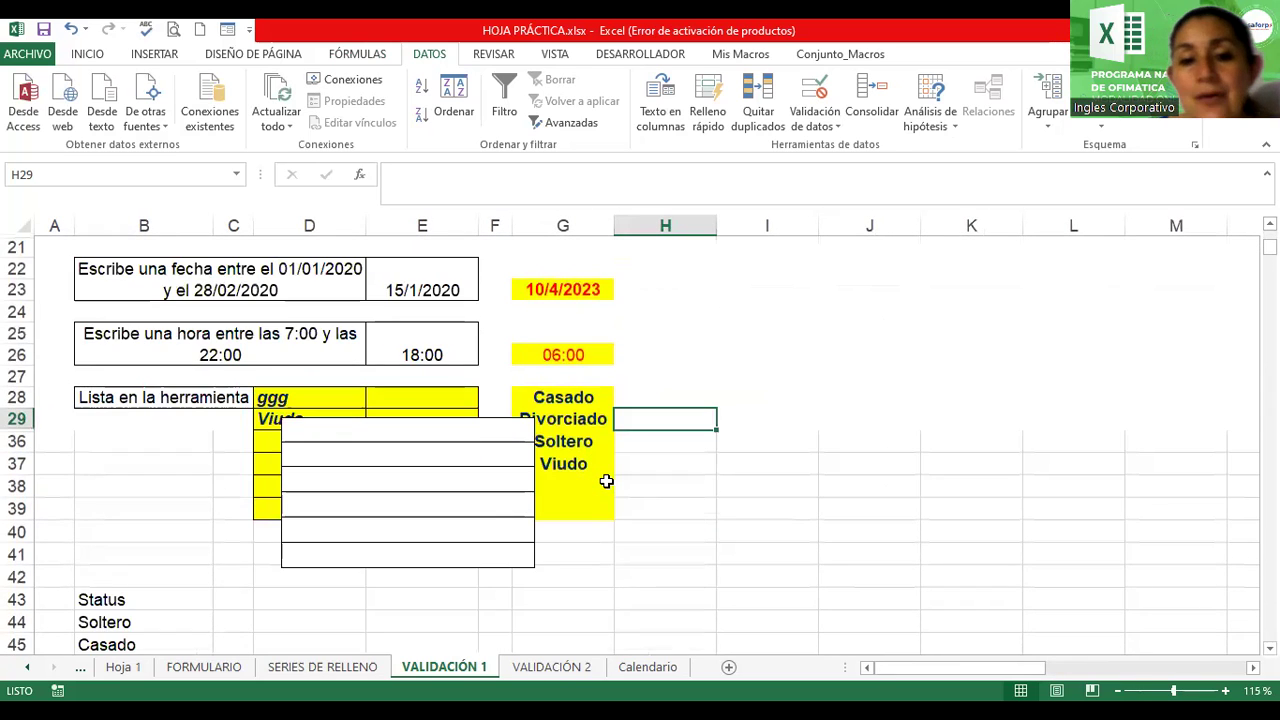
scroll(606, 481, up, 1)
scroll(711, 305, up, 1)
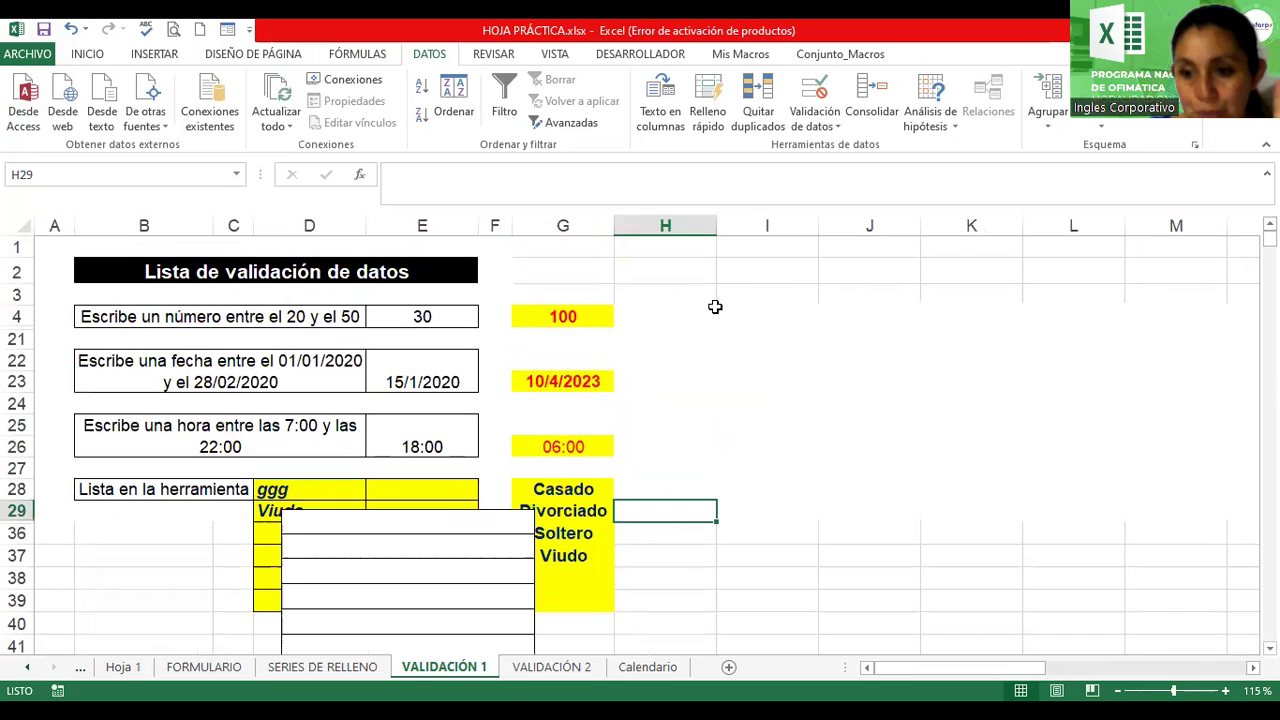
Open validation for I4, try a Personalizada formula rule, then cancel without changes
click(718, 311)
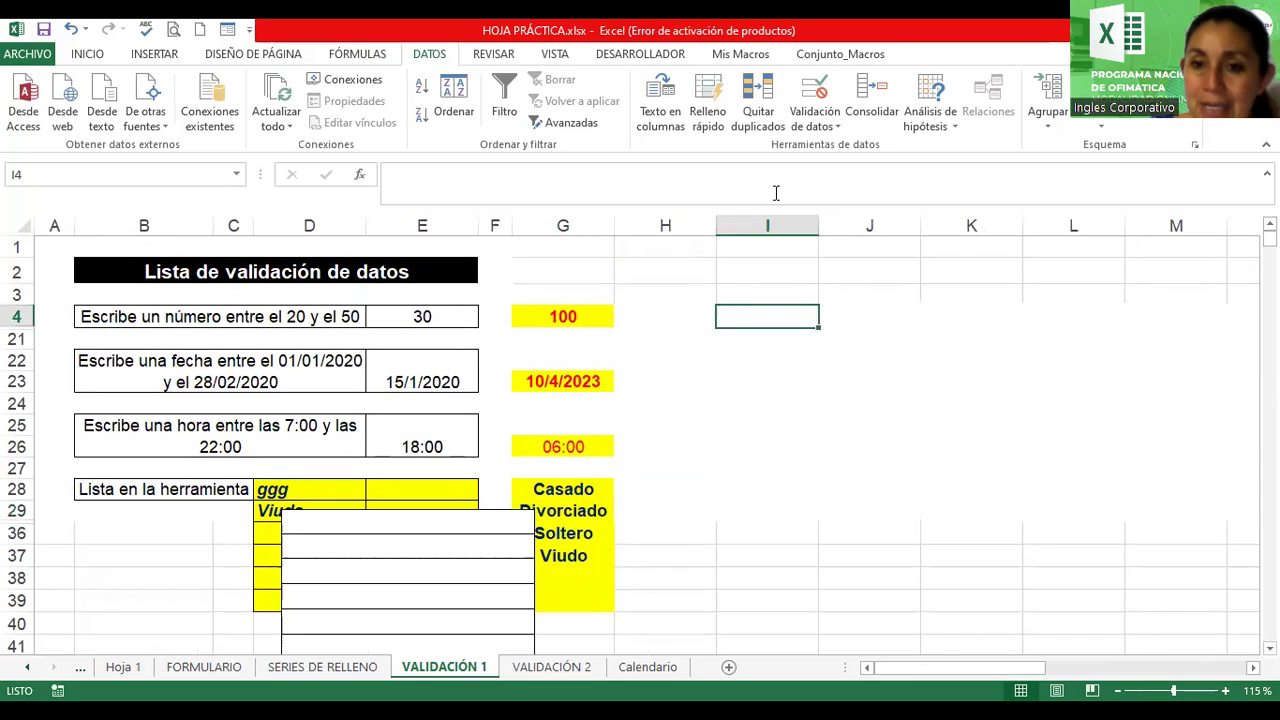
click(814, 126)
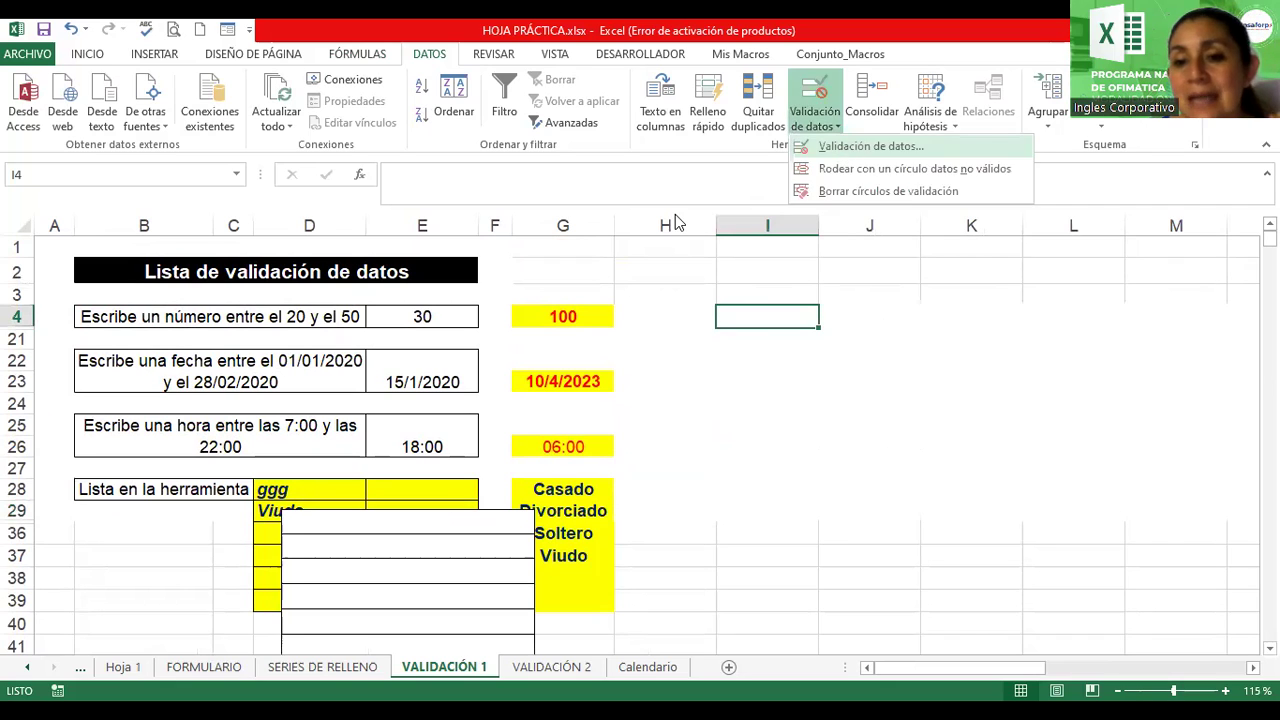
click(870, 157)
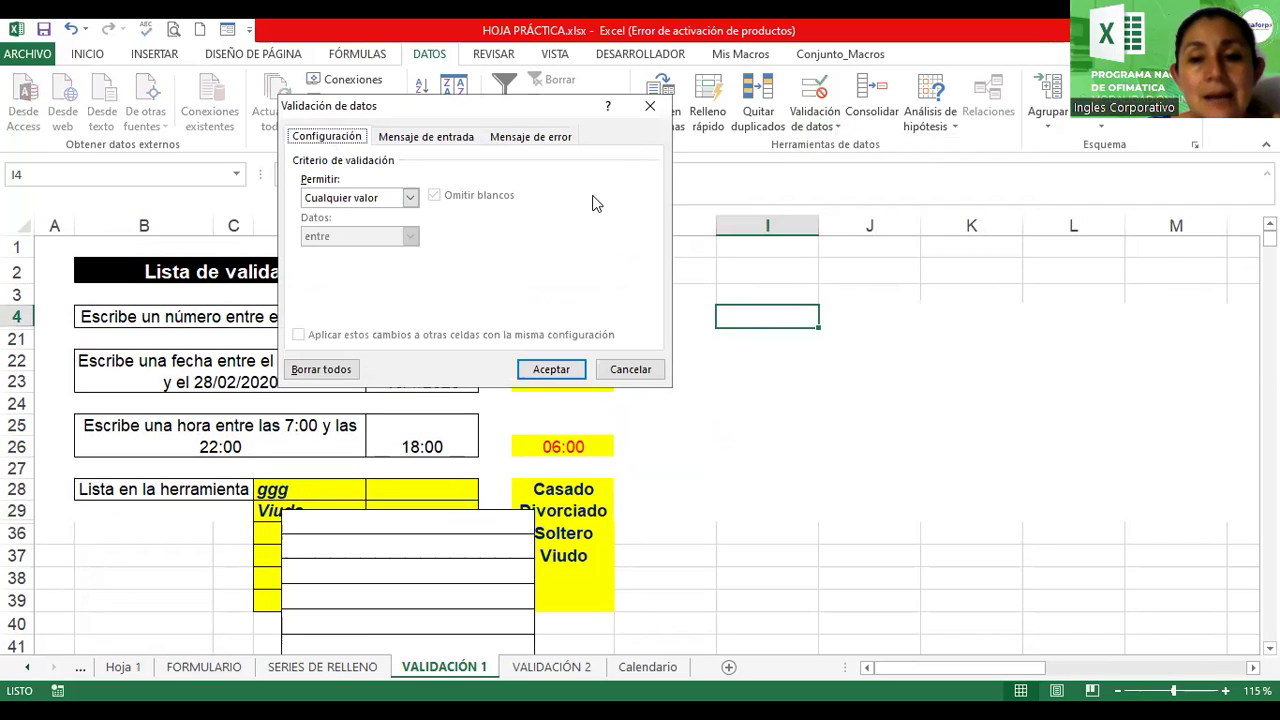
click(355, 198)
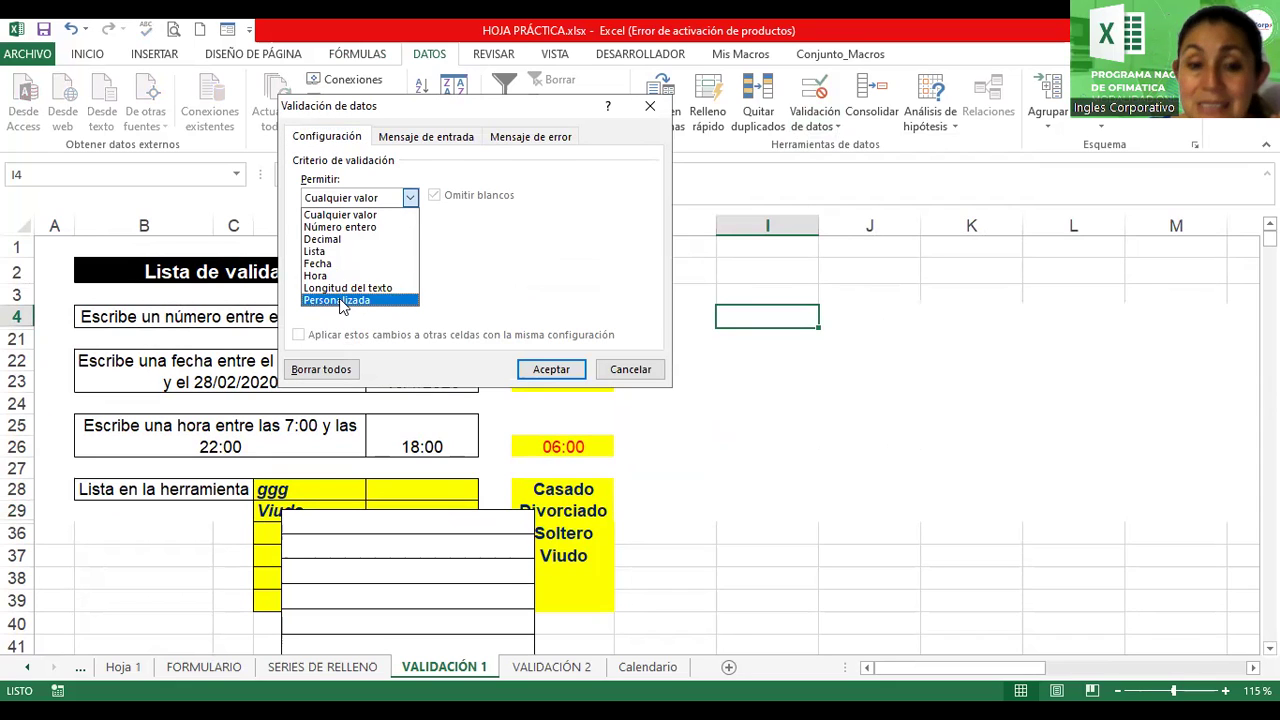
click(341, 301)
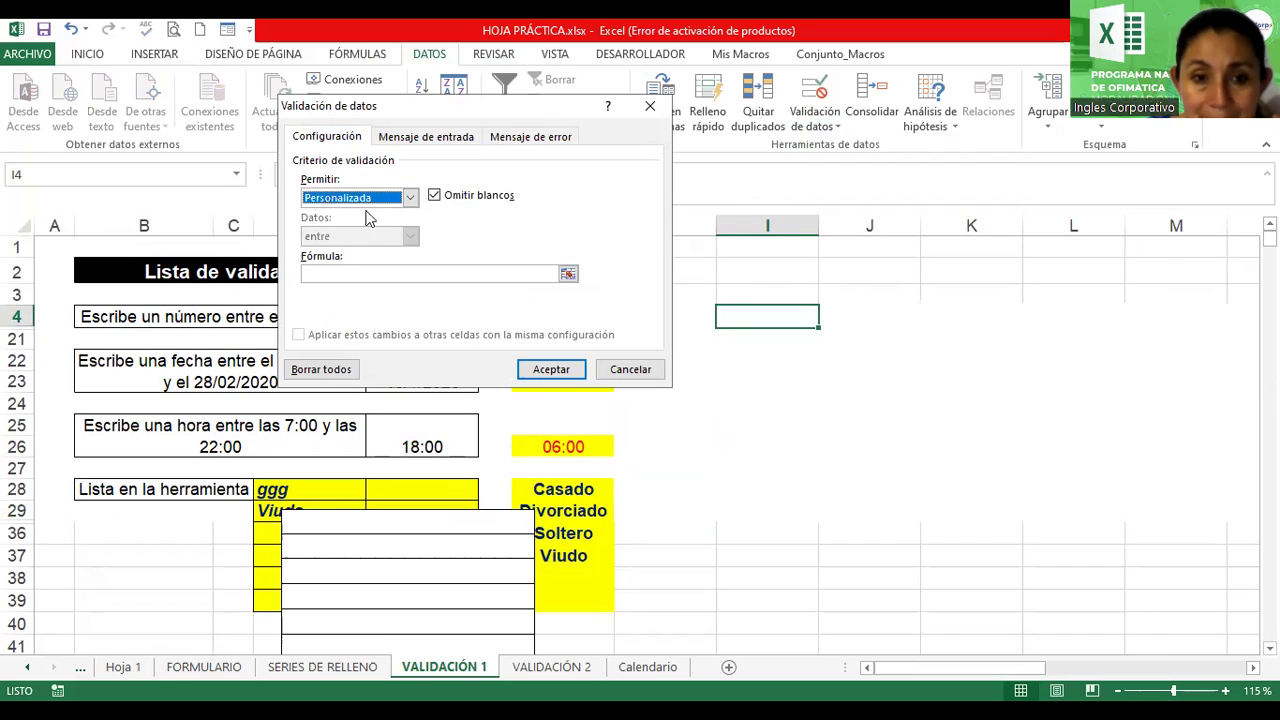
click(369, 272)
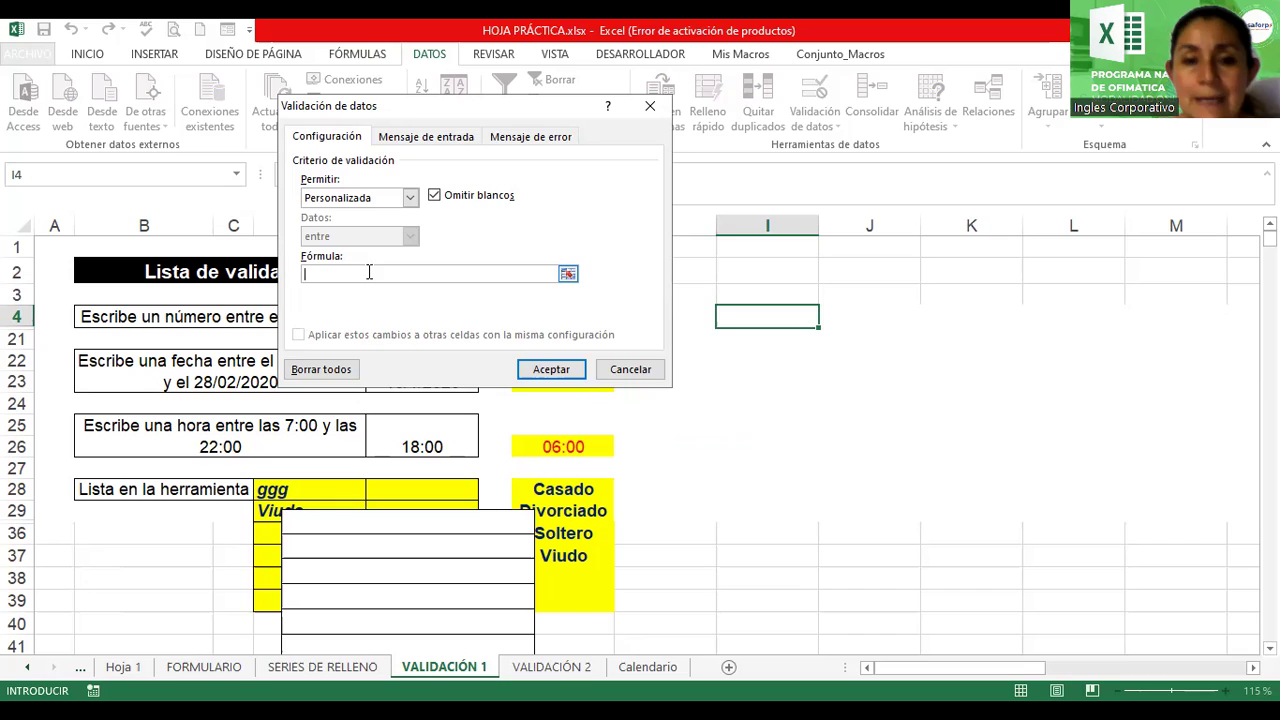
click(640, 369)
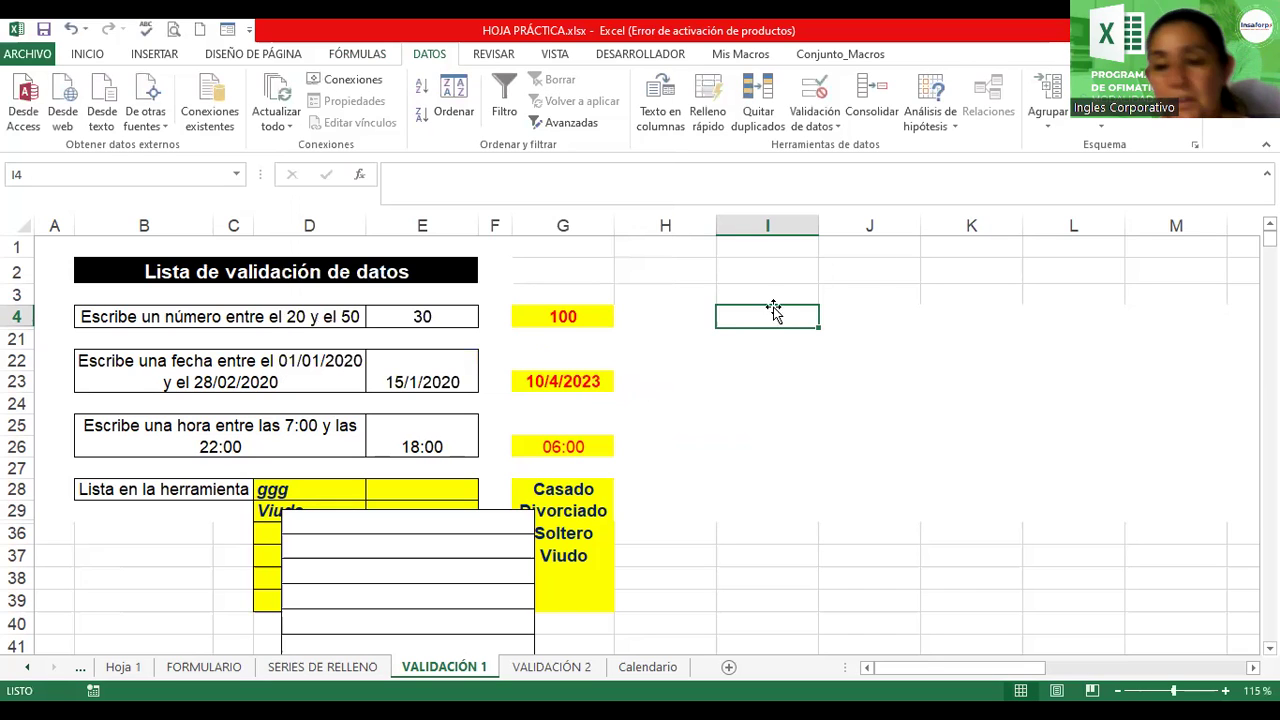
key(Return)
click(649, 315)
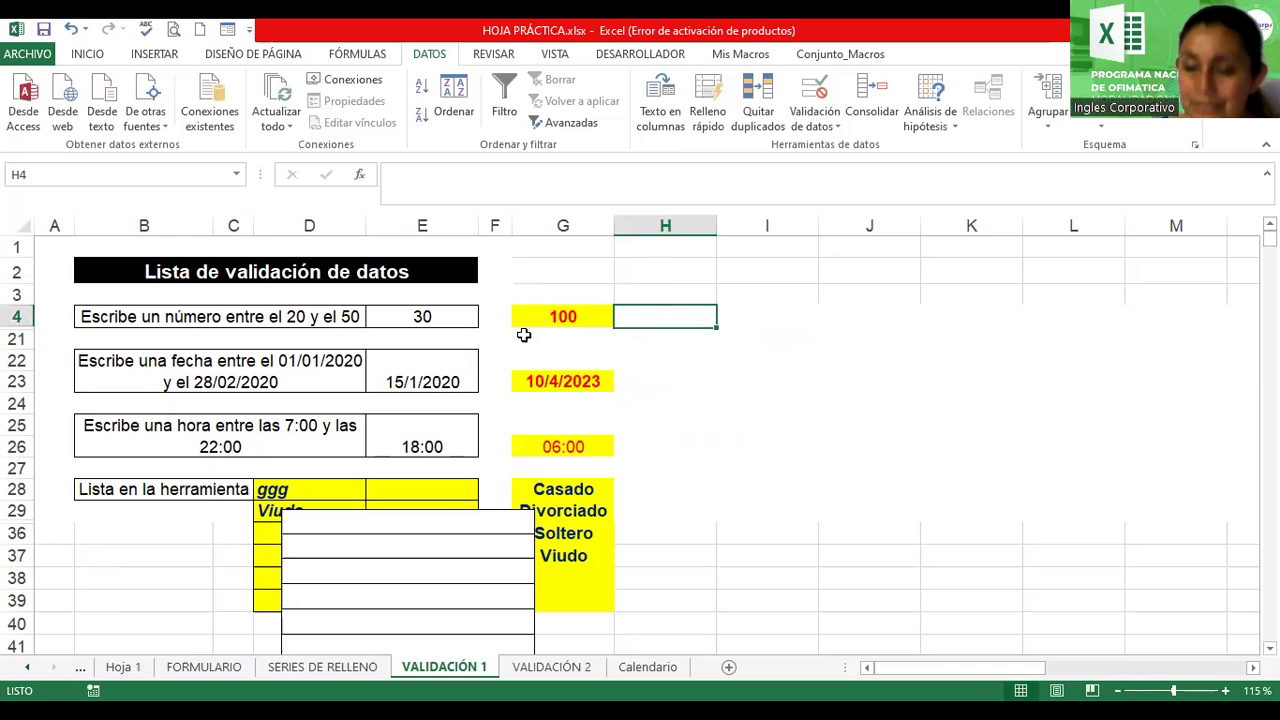
scroll(524, 330, down, 1)
scroll(530, 400, down, 1)
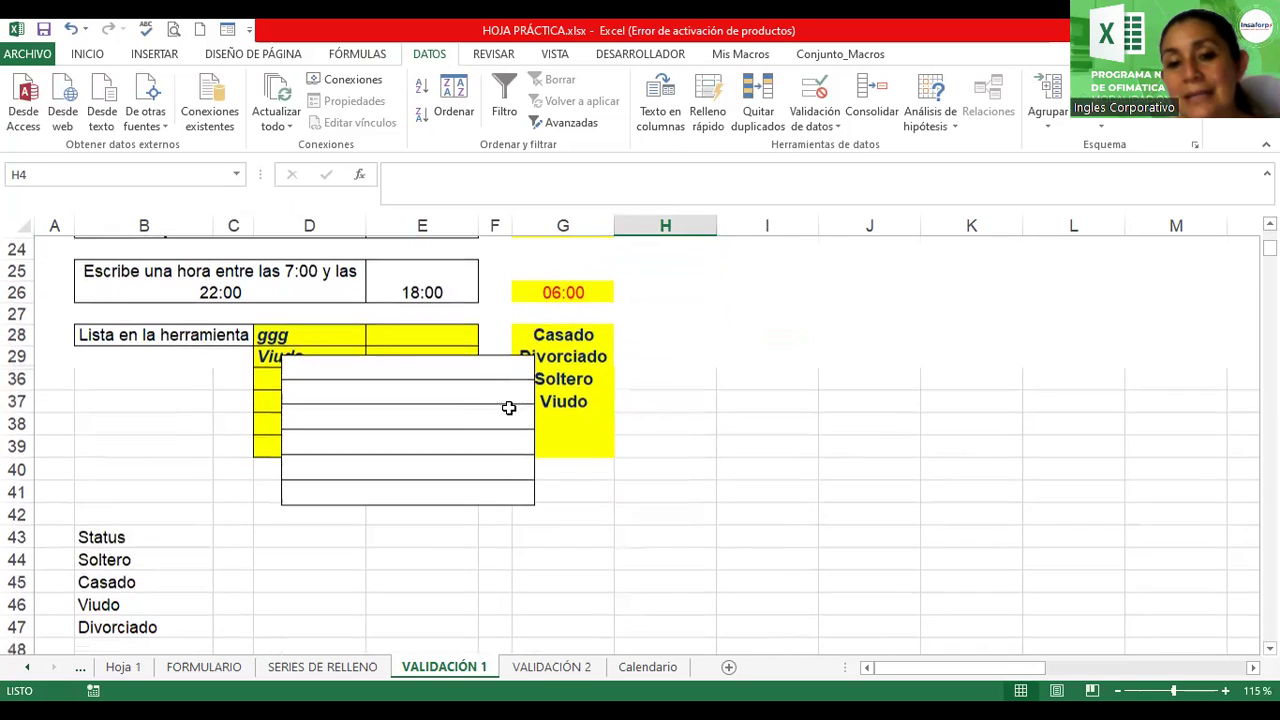
click(500, 400)
click(336, 356)
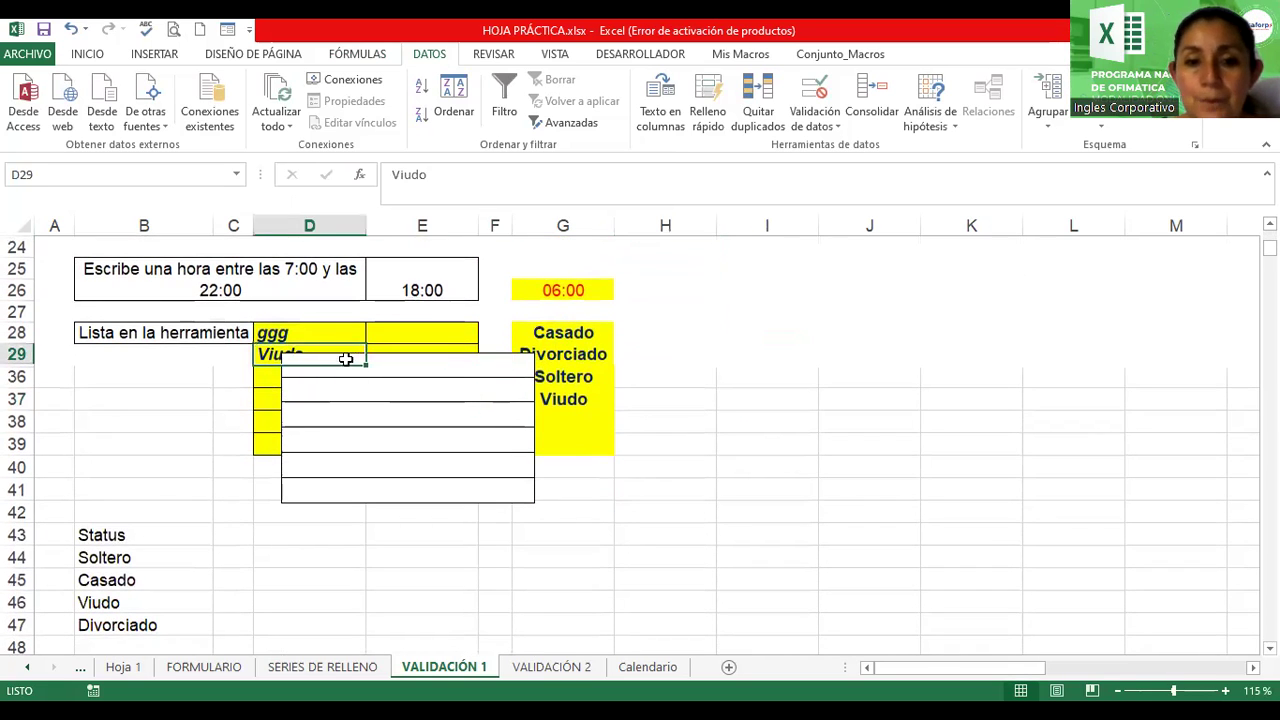
scroll(436, 354, up, 1)
scroll(523, 349, up, 1)
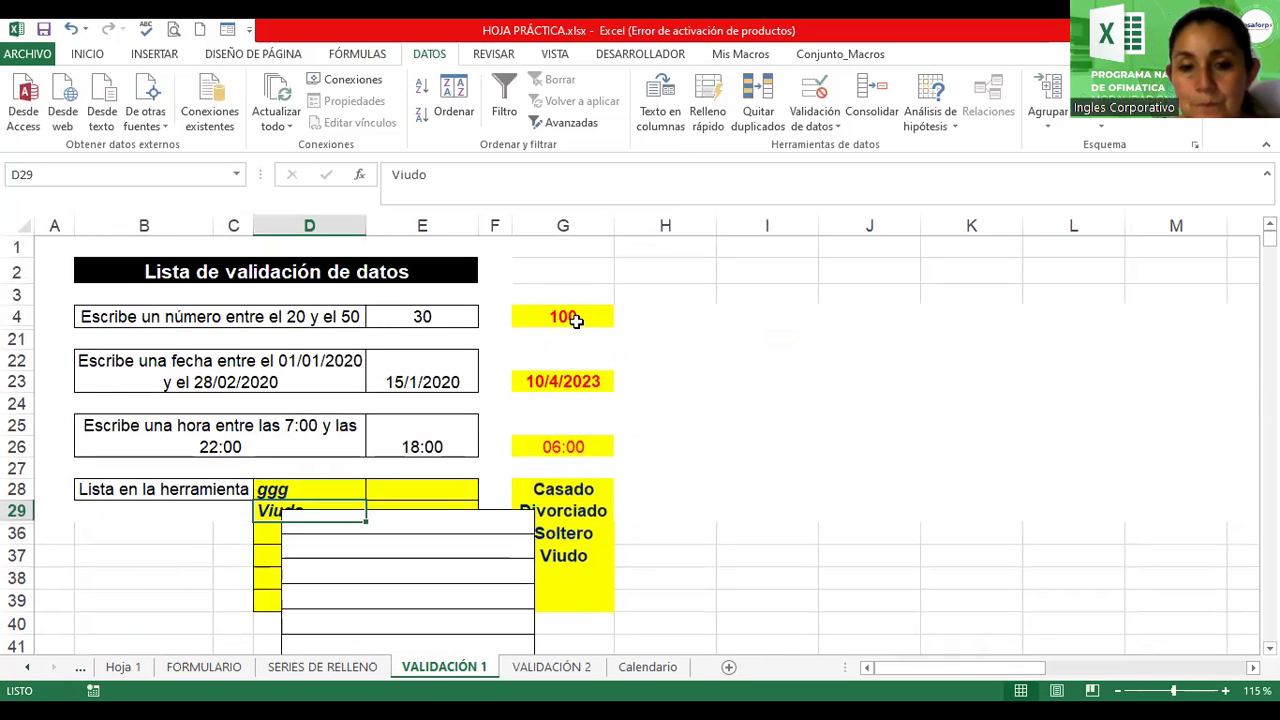
click(577, 318)
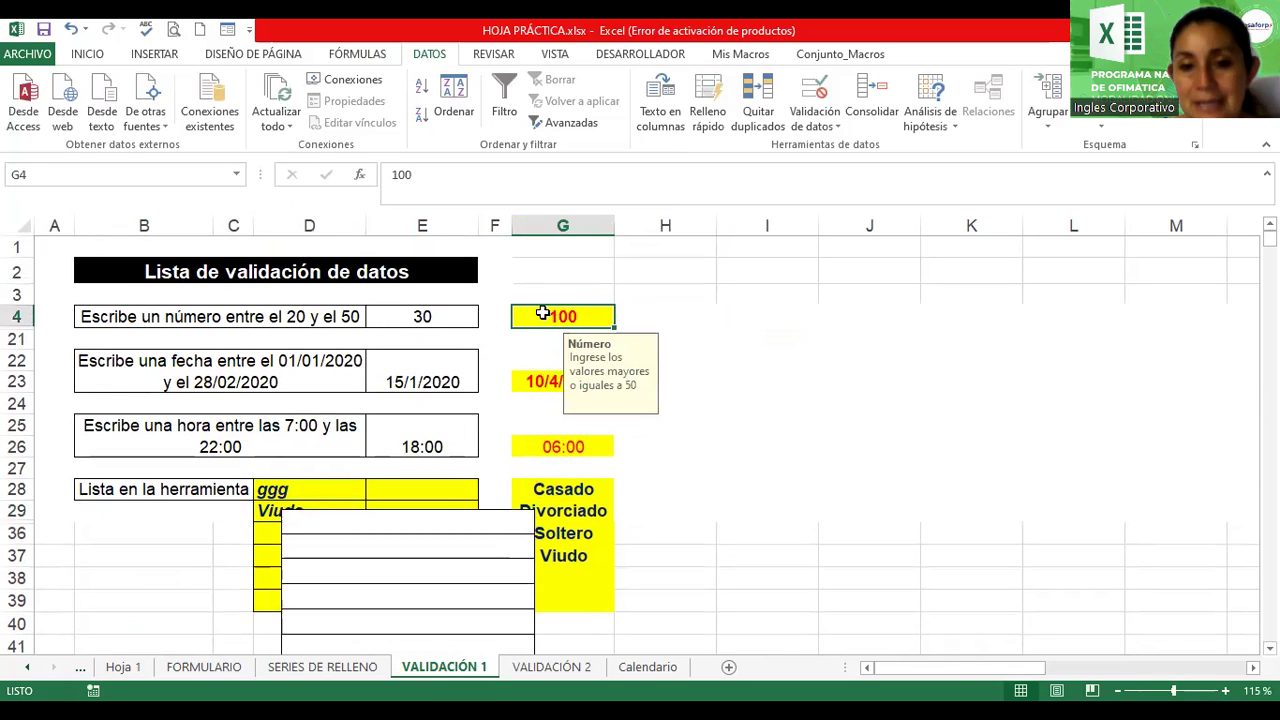
click(544, 384)
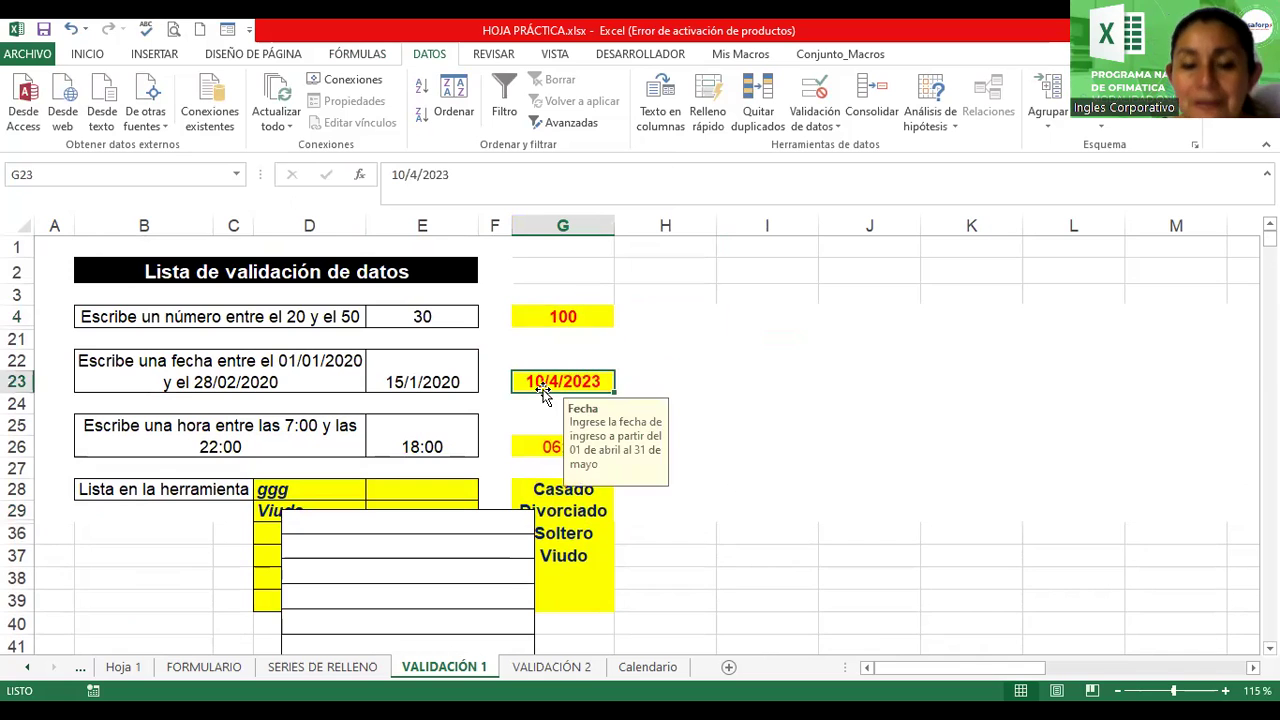
scroll(543, 357, down, 1)
click(543, 357)
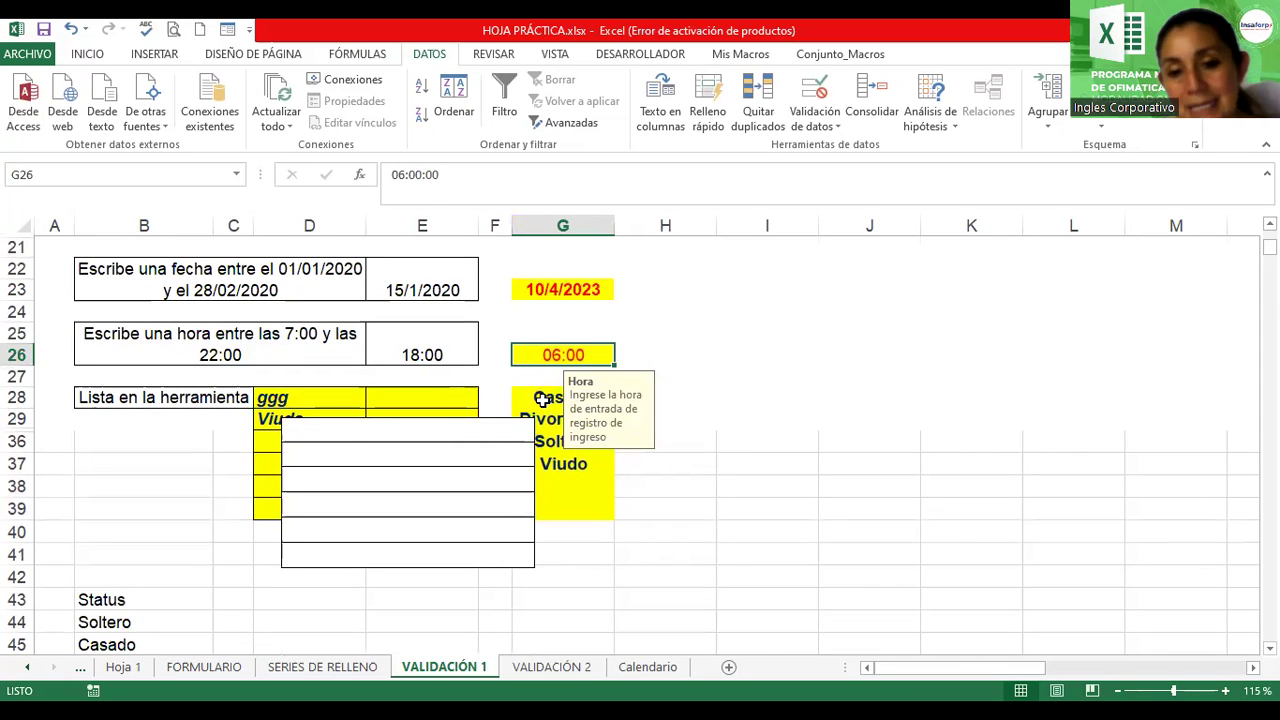
click(543, 398)
scroll(543, 395, down, 1)
scroll(546, 385, down, 2)
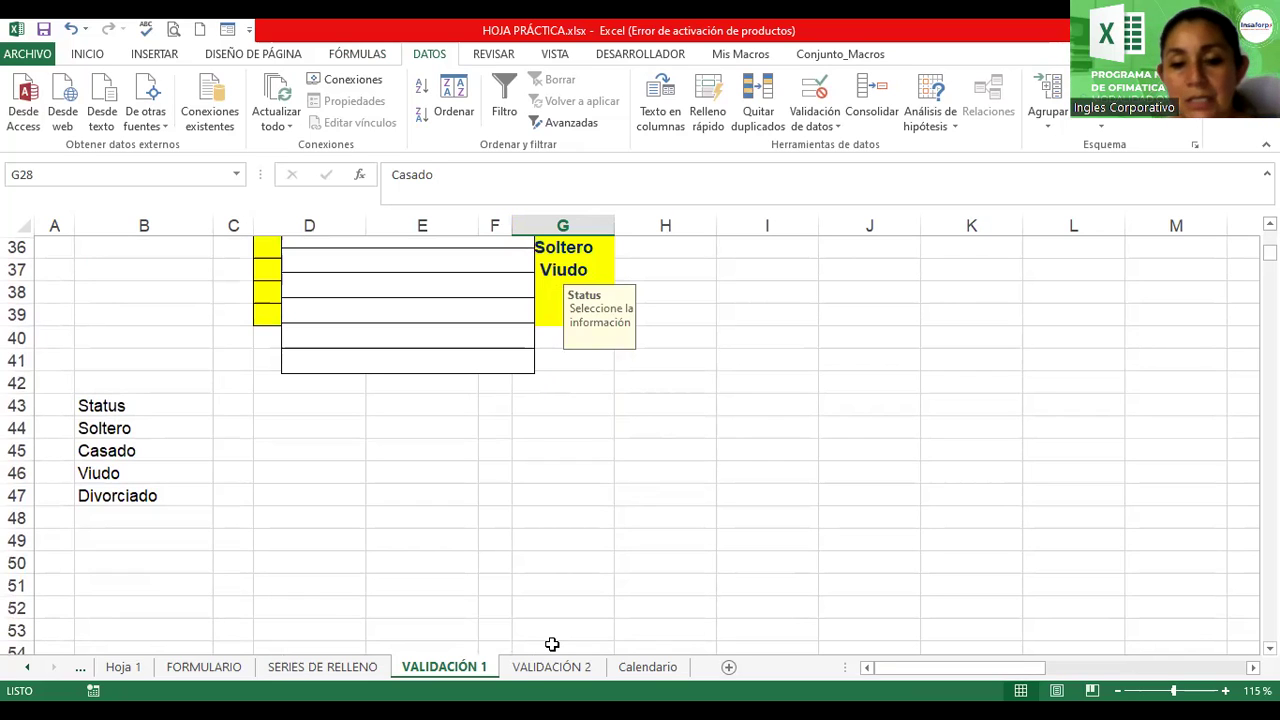
scroll(552, 644, up, 3)
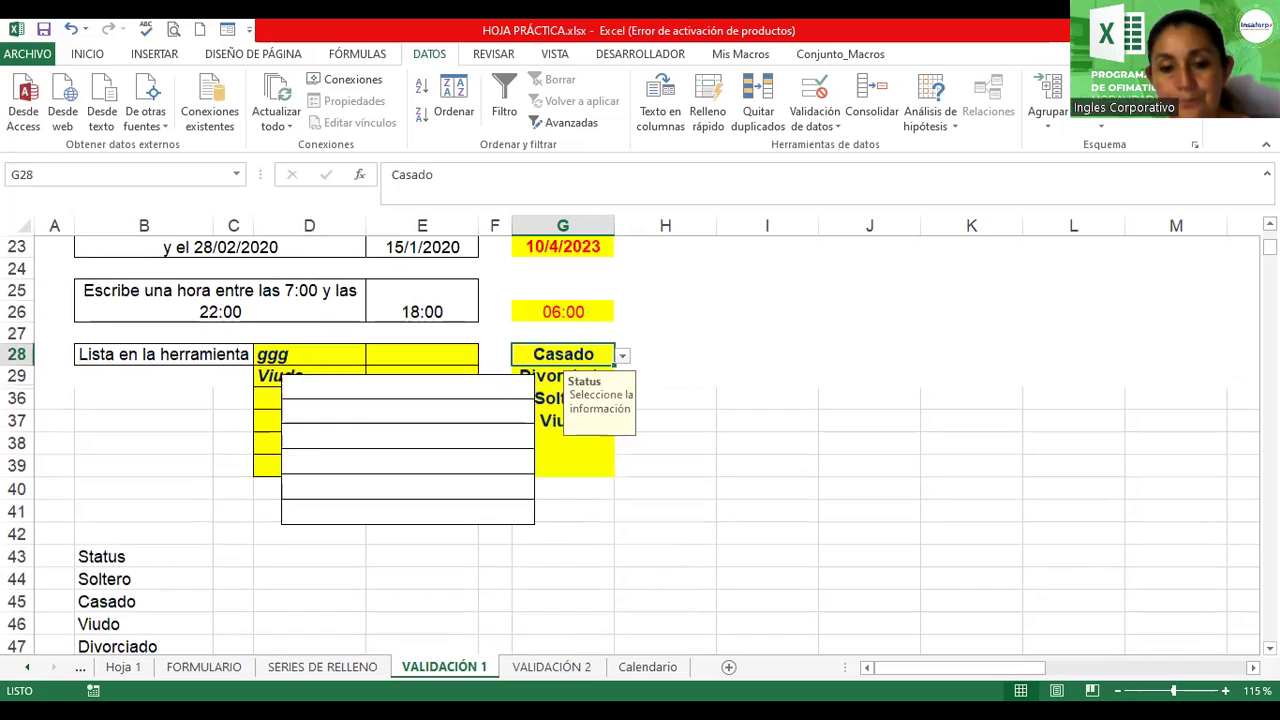